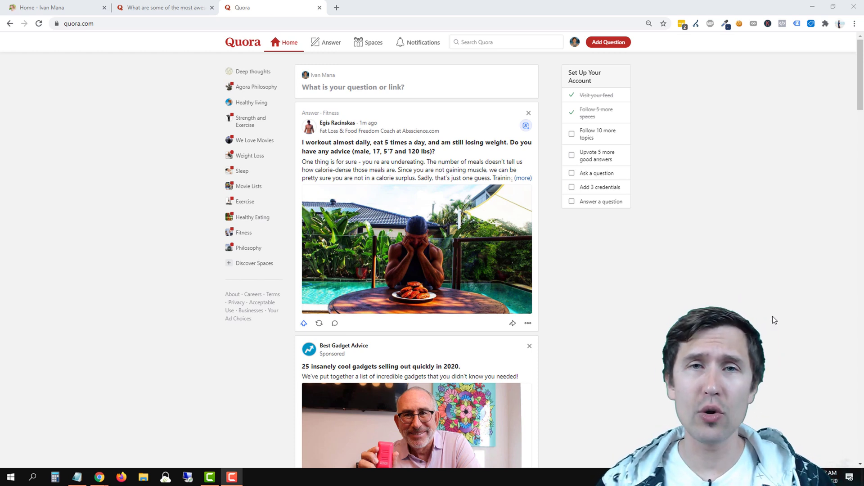
Open the weight-loss question from the feed in a new tab.
left_click(420, 150)
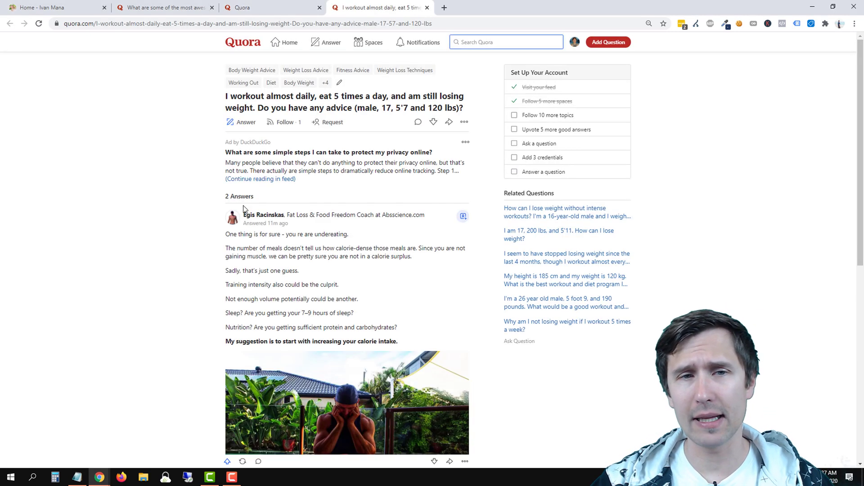
scroll(275, 165, "down", 10)
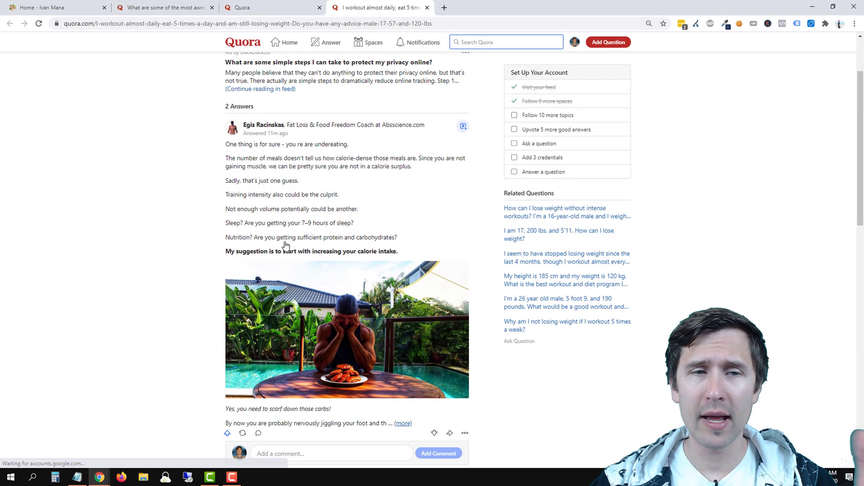
scroll(184, 355, "up", 10)
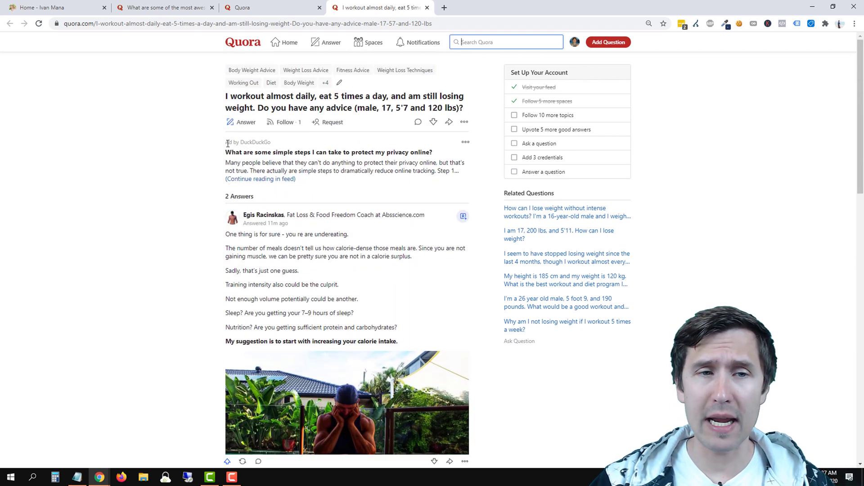
Highlight the 'Ad by DuckDuckGo' block on the question page, then return to the home feed.
left_click_drag(225, 142, 353, 184)
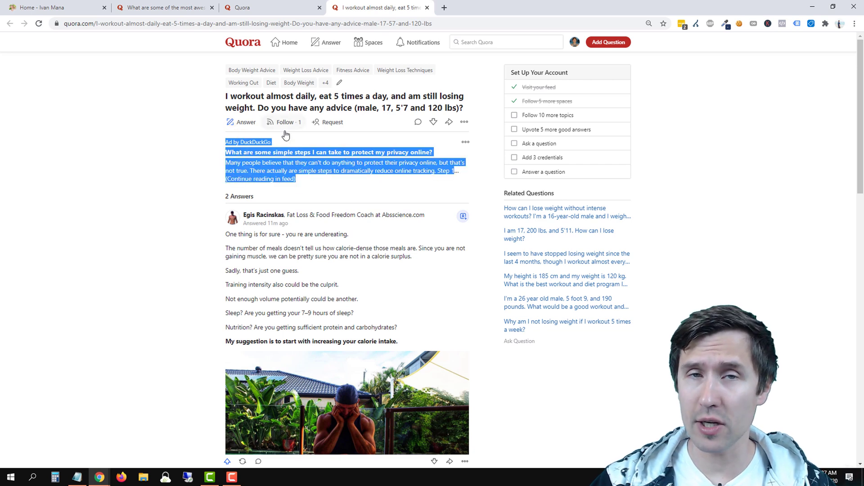
left_click(127, 251)
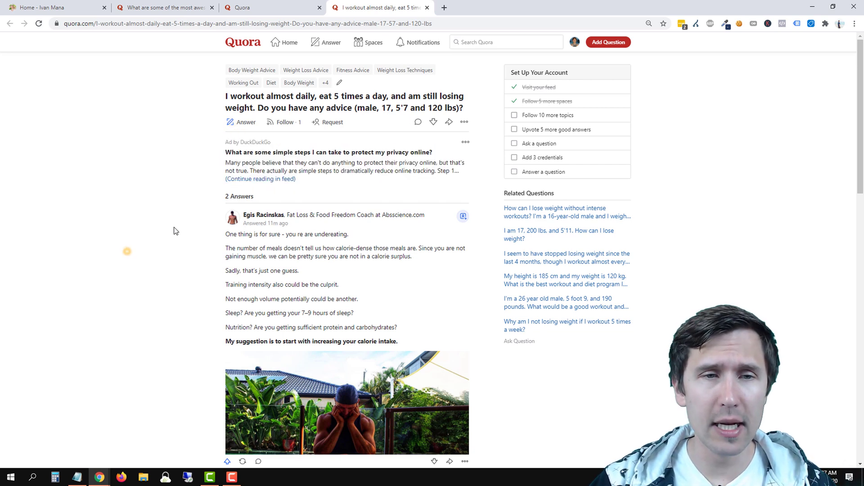
left_click_drag(229, 141, 258, 142)
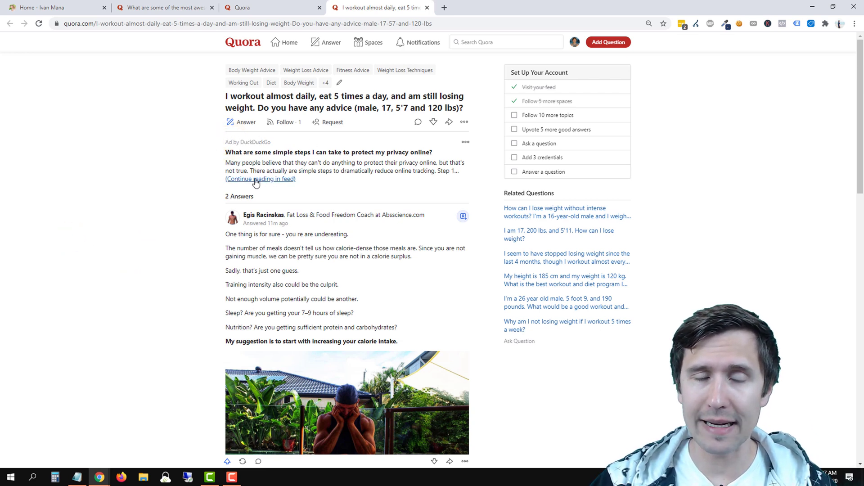
scroll(110, 254, "down", 4)
scroll(175, 223, "up", 4)
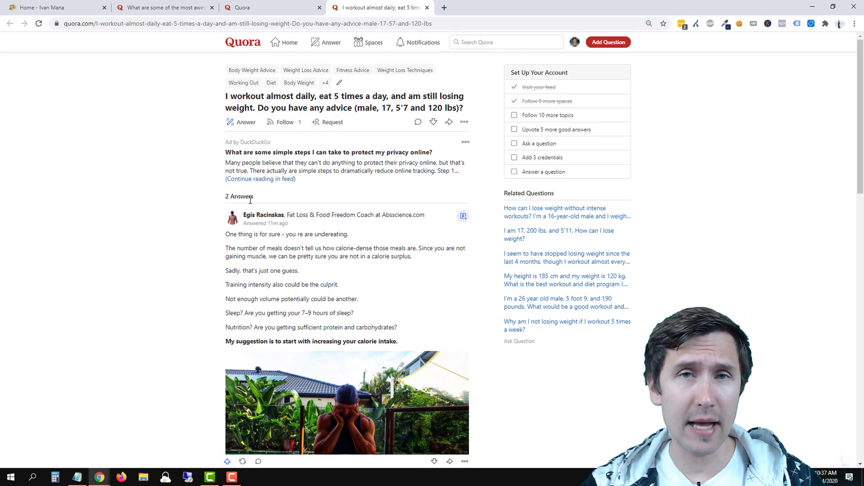
scroll(251, 201, "down", 6)
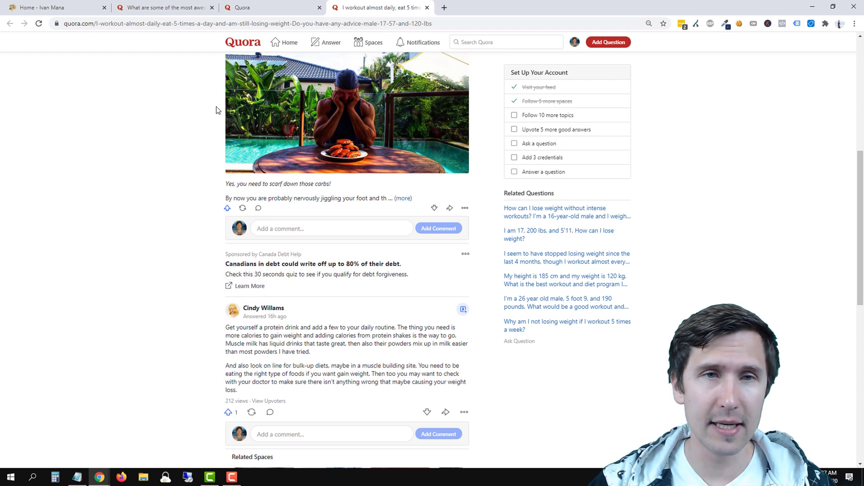
left_click(243, 8)
scroll(252, 297, "down", 5)
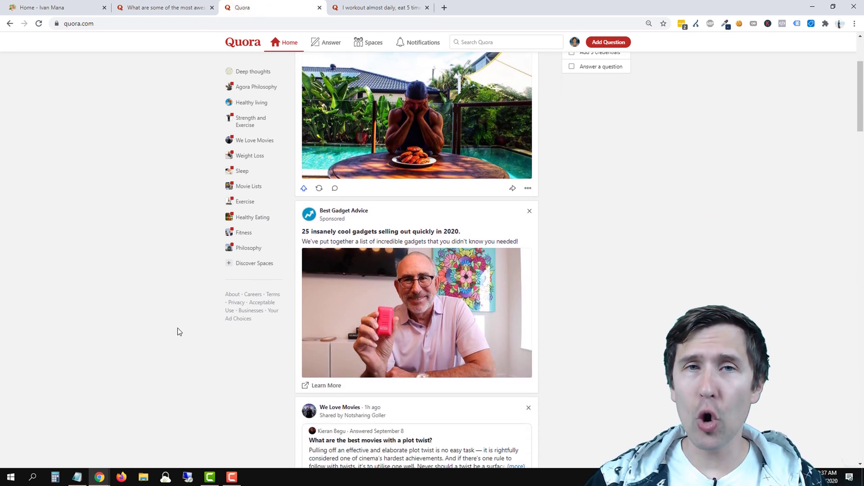
Close the weight-loss question tab and open the profile avatar's account menu.
scroll(177, 332, "up", 3)
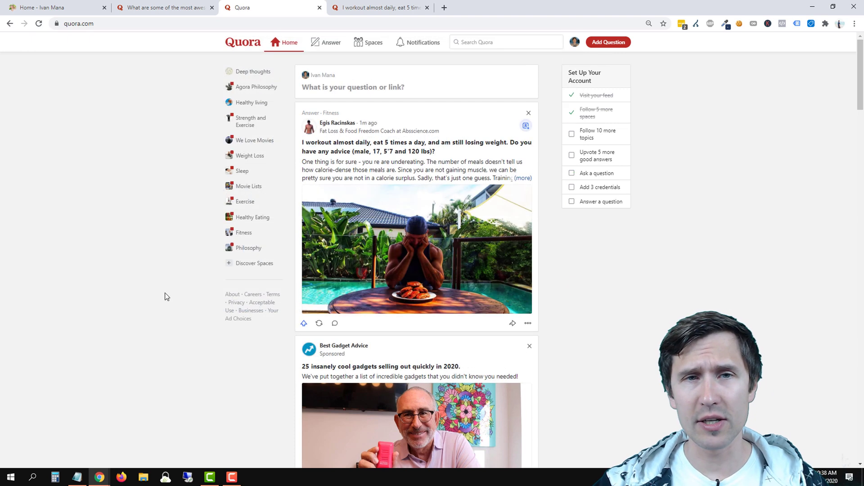
left_click(427, 7)
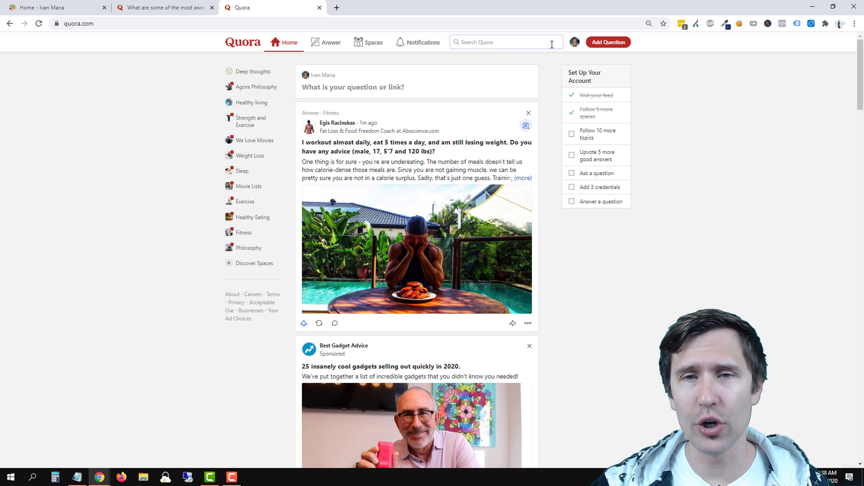
left_click(574, 45)
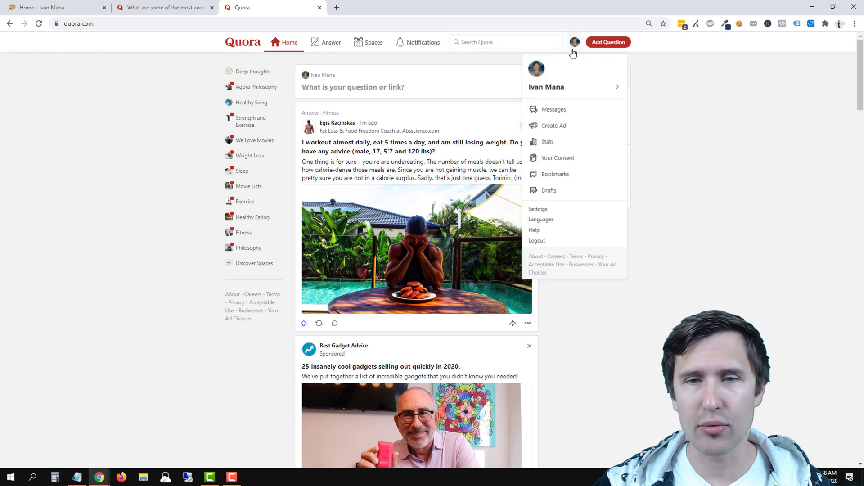
Start Create Ad, enter the owner's name and contact e-mail, and continue to business details.
left_click(580, 130)
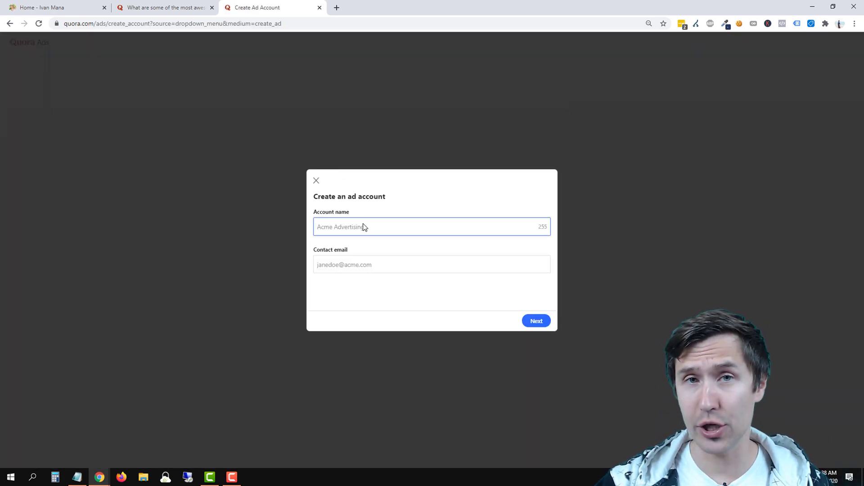
left_click(362, 223)
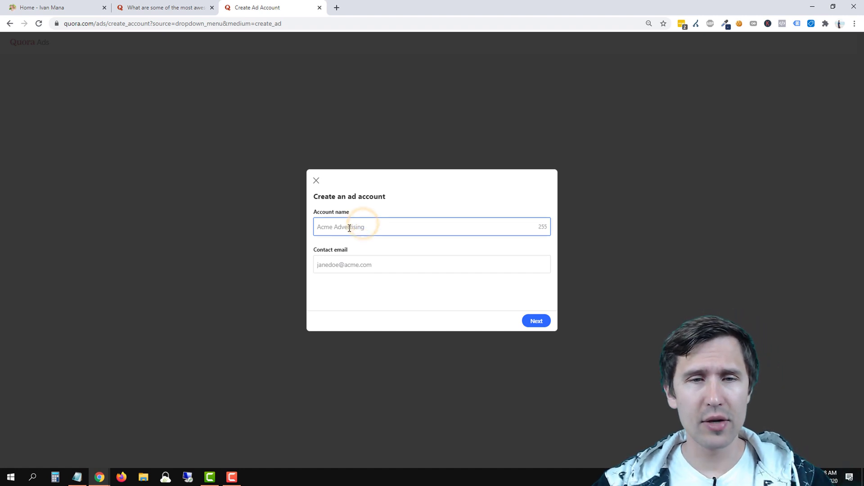
type("Ivan Mana")
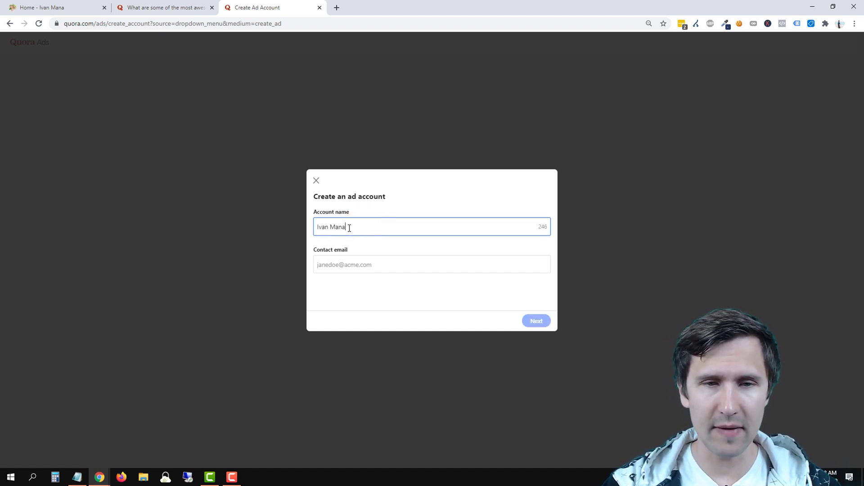
key("Tab")
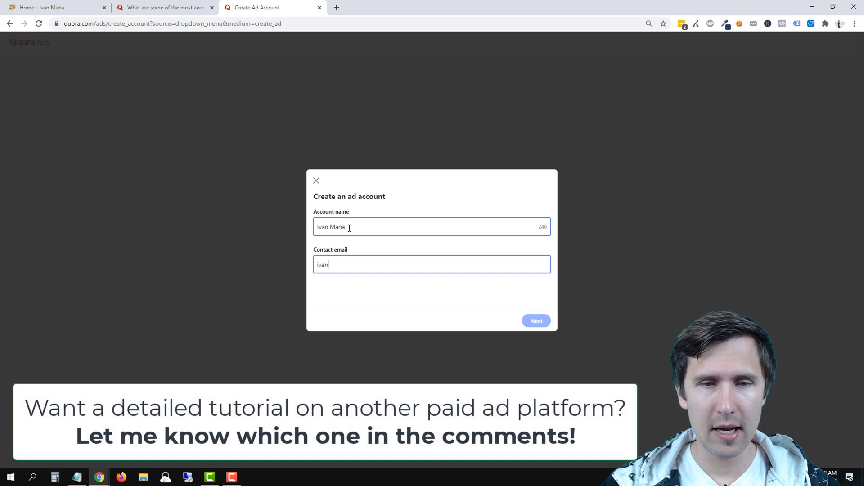
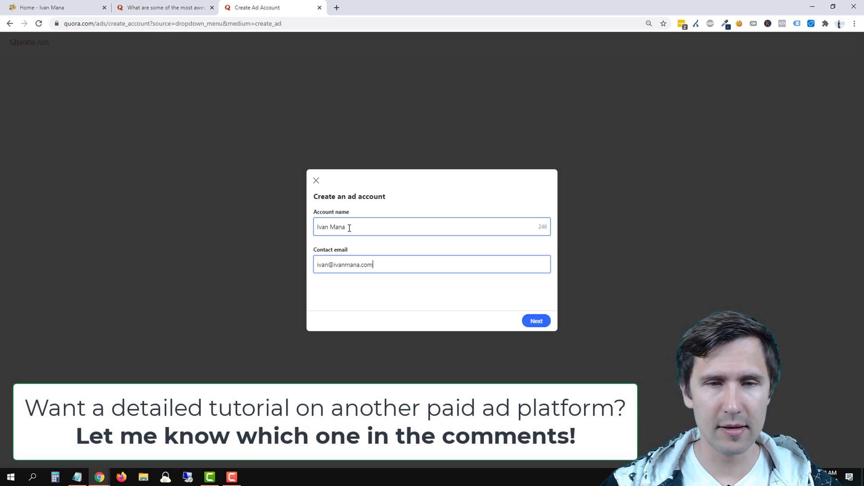
left_click(536, 320)
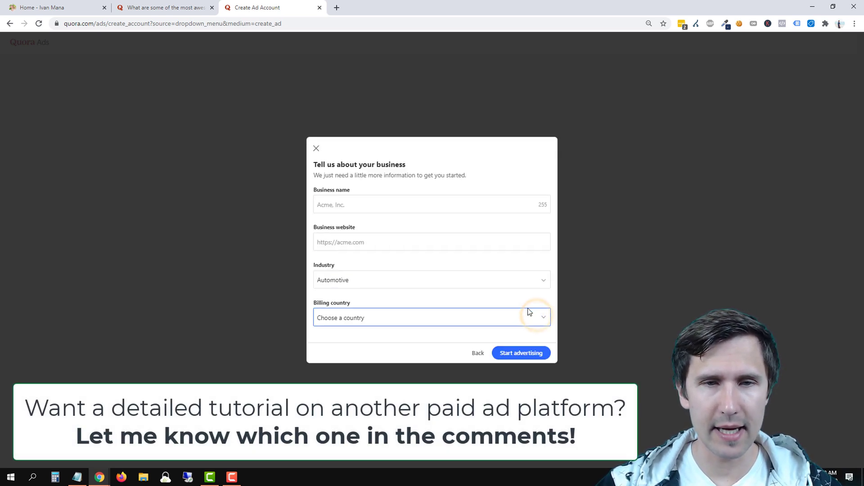
Enter the business name and choose Other as the industry.
left_click(363, 203)
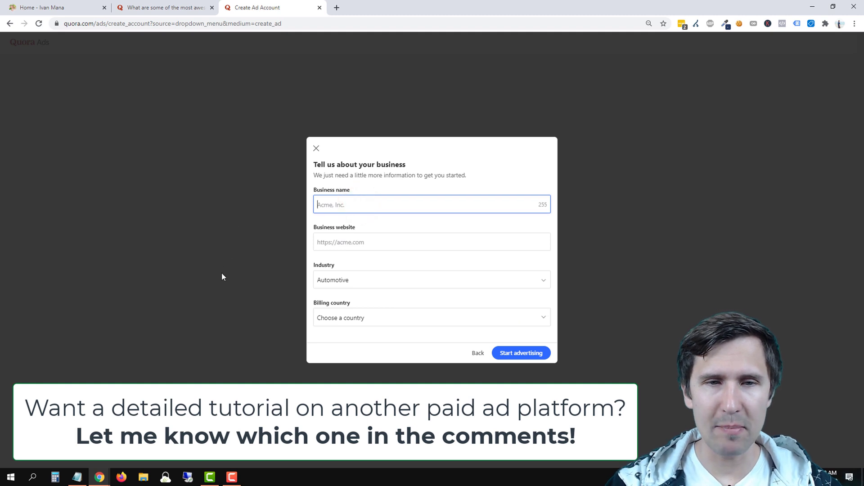
type("Ivan Mana")
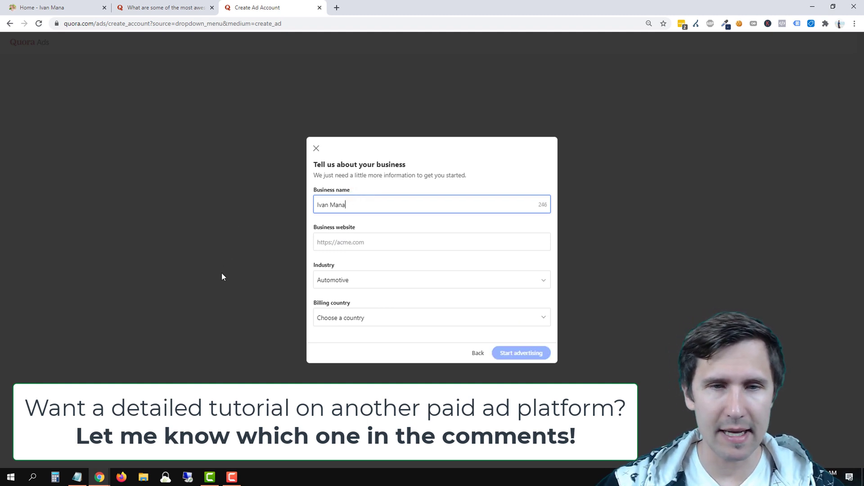
left_click(339, 239)
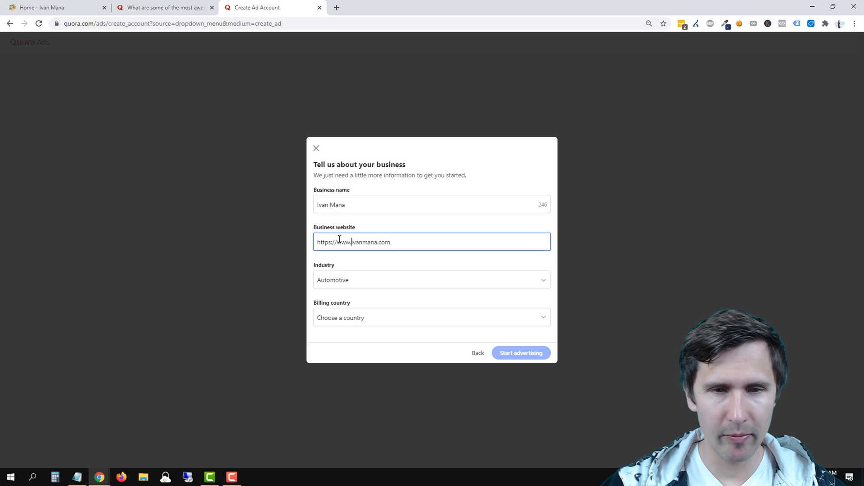
left_click(358, 284)
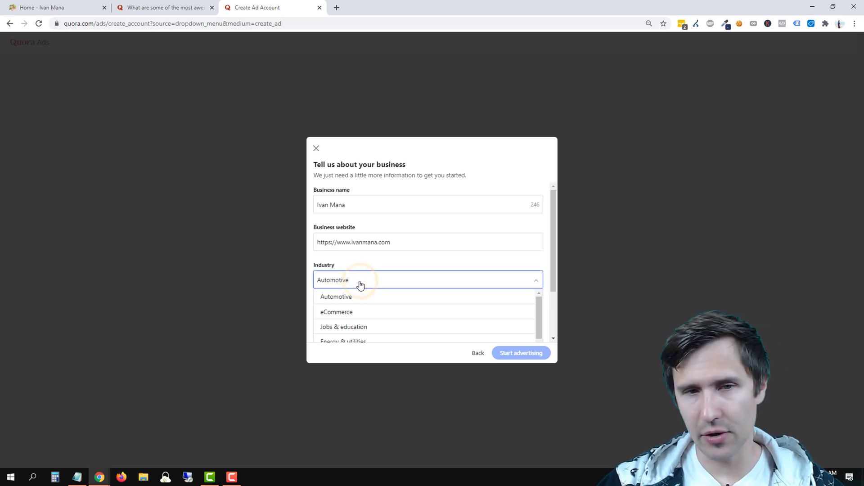
scroll(379, 306, "down", 1)
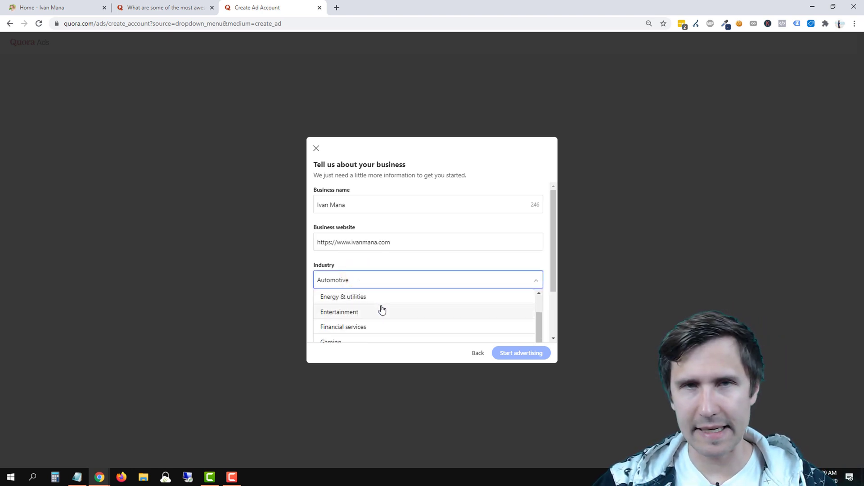
scroll(382, 309, "down", 5)
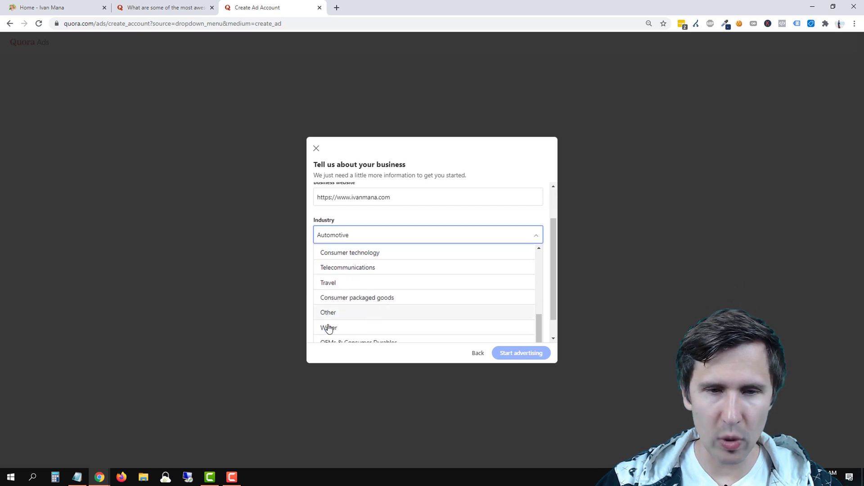
scroll(375, 313, "up", 1)
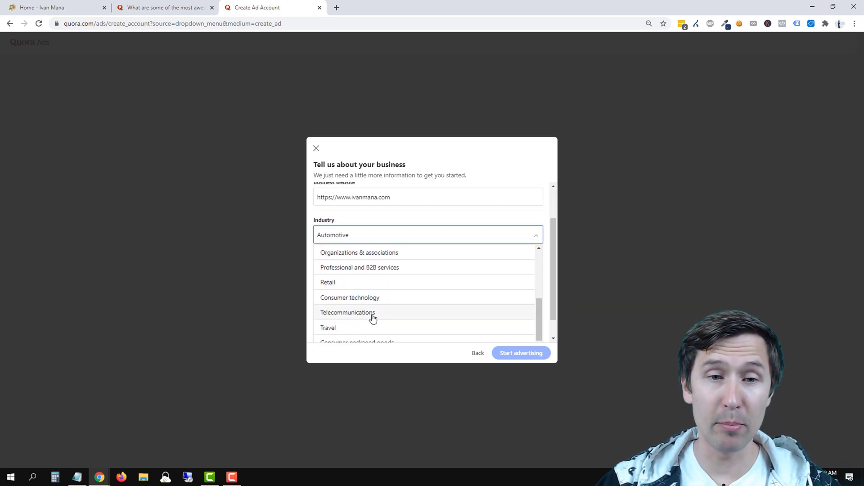
scroll(364, 295, "down", 1)
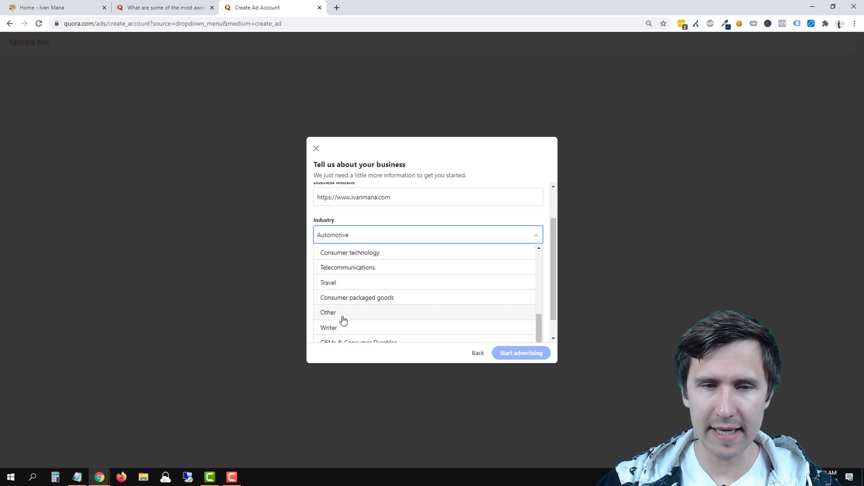
scroll(360, 297, "down", 1)
scroll(366, 285, "up", 4)
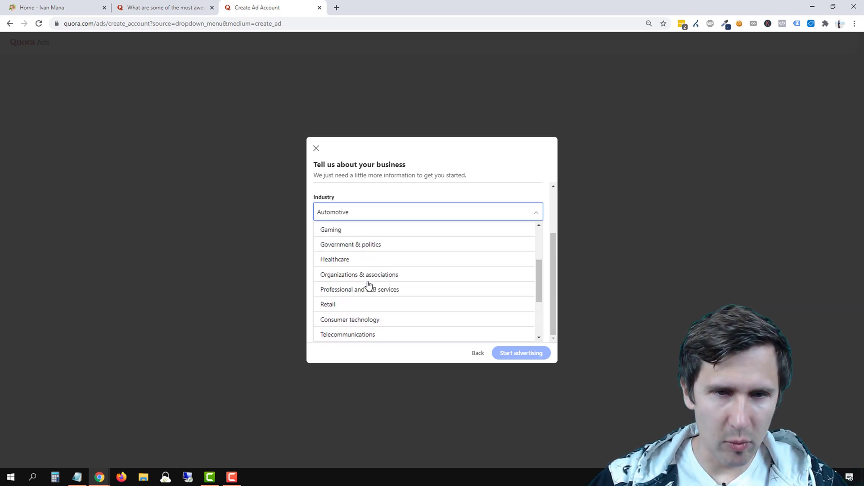
scroll(367, 285, "up", 2)
scroll(388, 272, "down", 3)
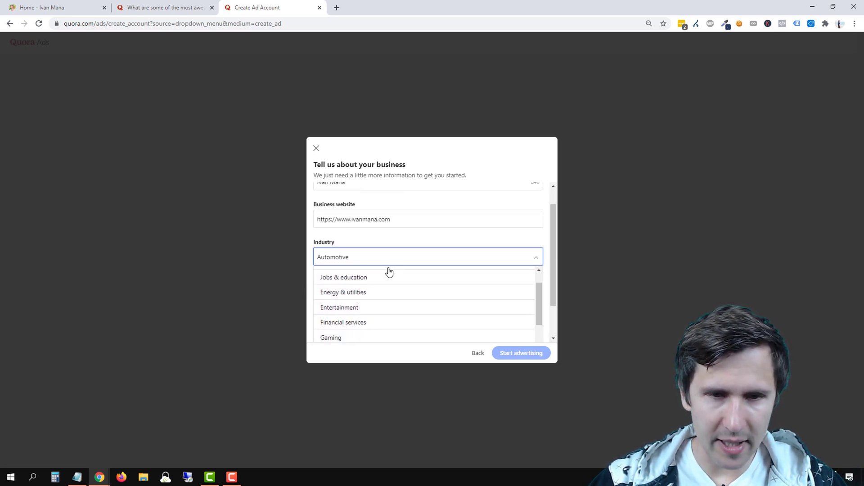
scroll(394, 306, "down", 1)
scroll(432, 298, "down", 1)
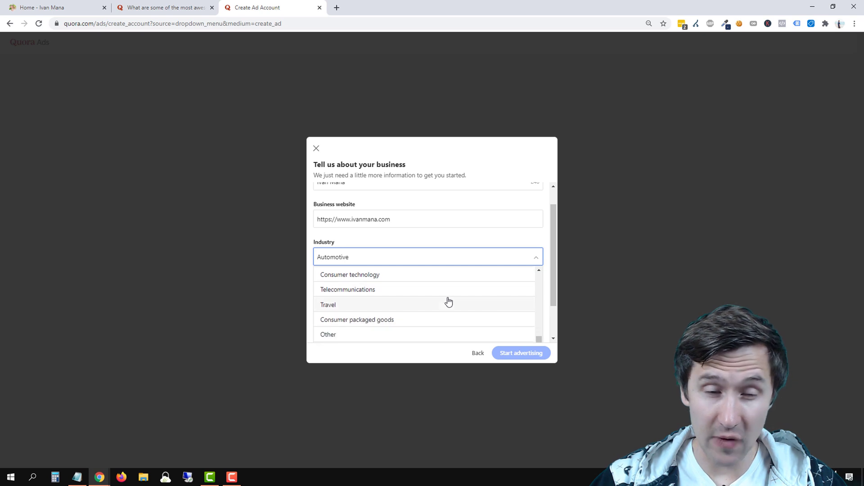
scroll(374, 321, "down", 3)
left_click(347, 290)
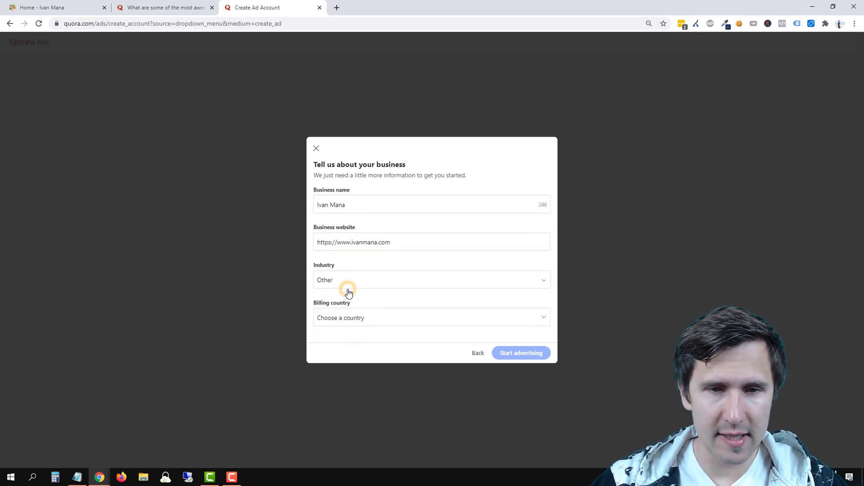
Set billing country to Canada and currency to Canadian Dollar (CAD), then start advertising.
left_click(360, 322)
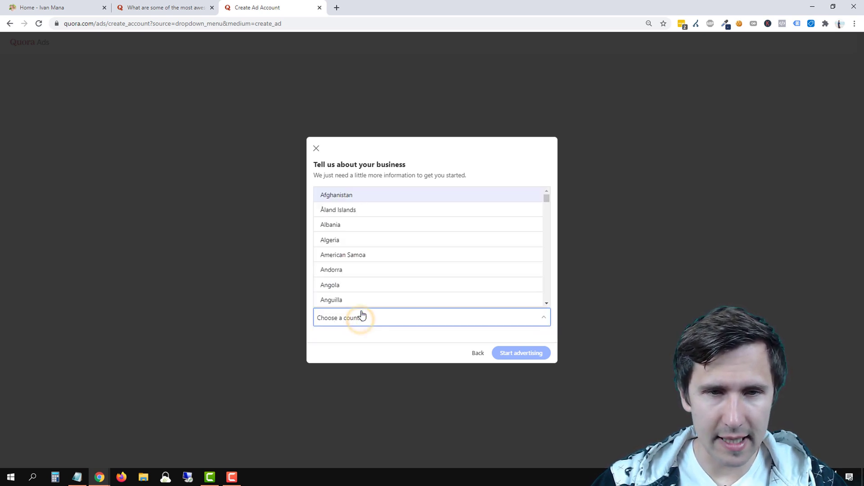
scroll(365, 252, "down", 3)
scroll(365, 252, "down", 5)
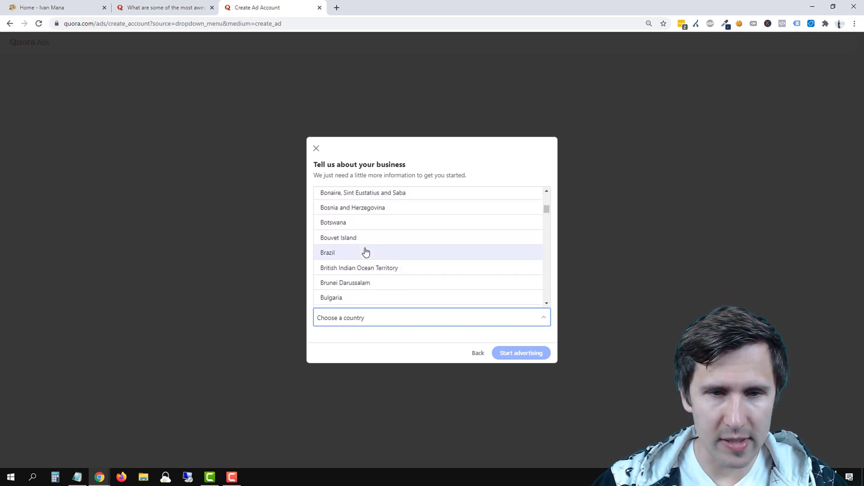
scroll(364, 251, "down", 3)
left_click(348, 254)
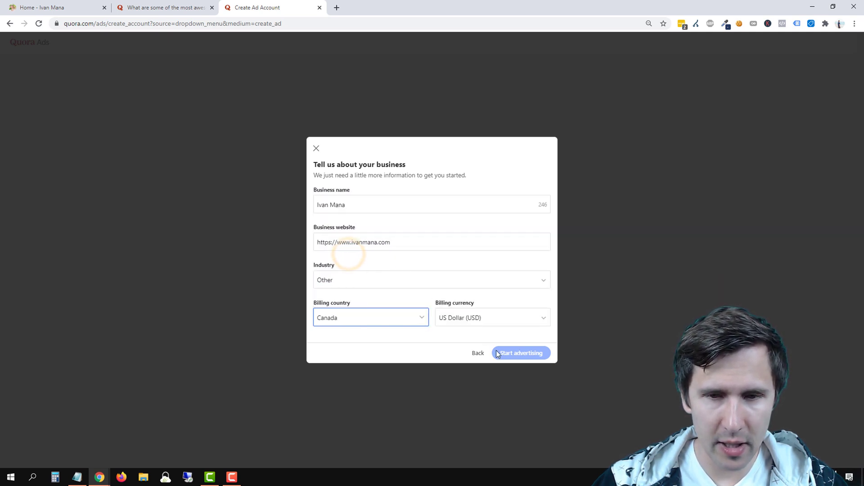
left_click(484, 317)
scroll(478, 288, "down", 3)
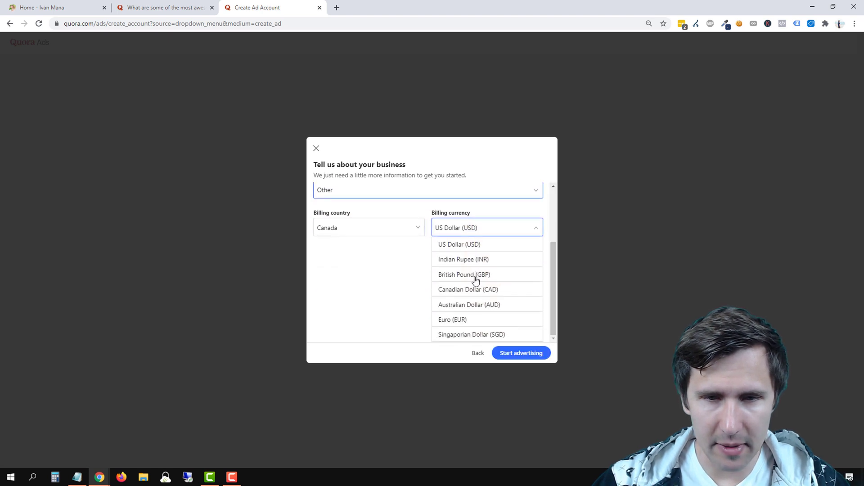
left_click(459, 290)
left_click(526, 354)
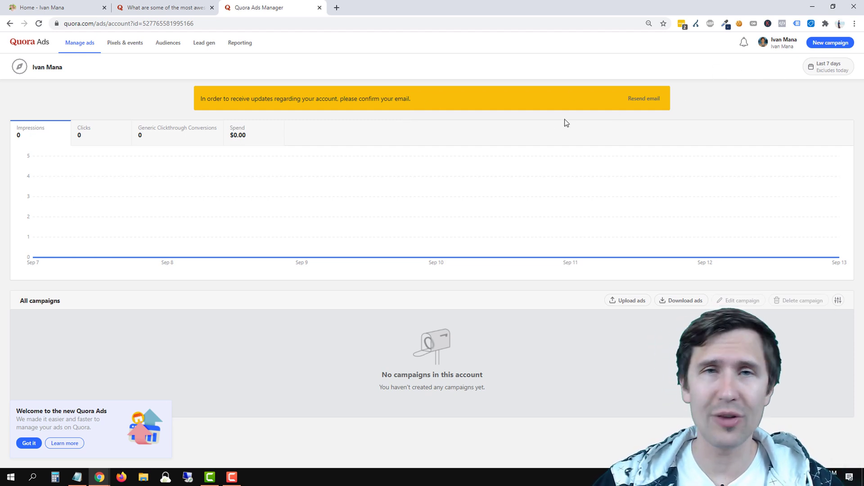
Resend the confirmation email and start a new campaign.
left_click(626, 99)
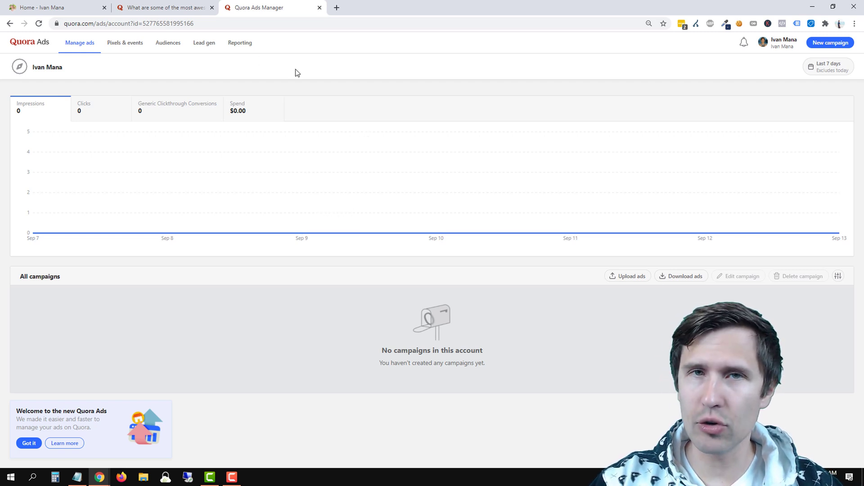
left_click(828, 45)
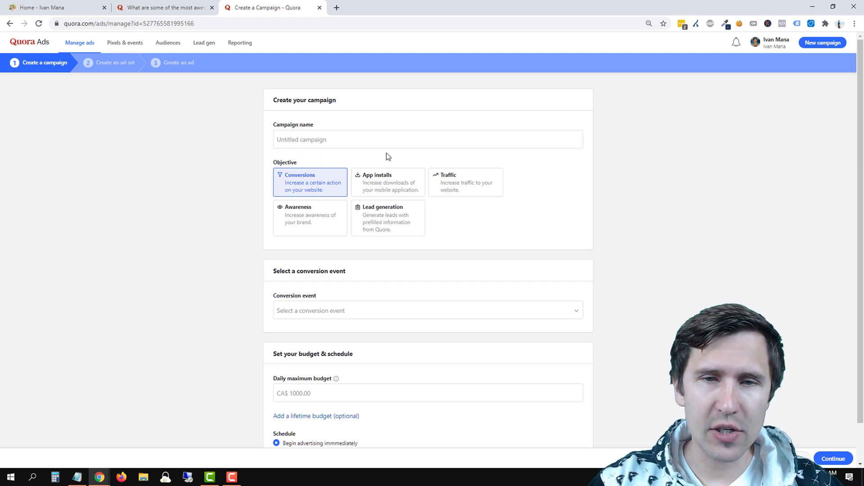
Try Traffic, then Conversions, browsing its conversion-event list without picking one.
left_click(460, 180)
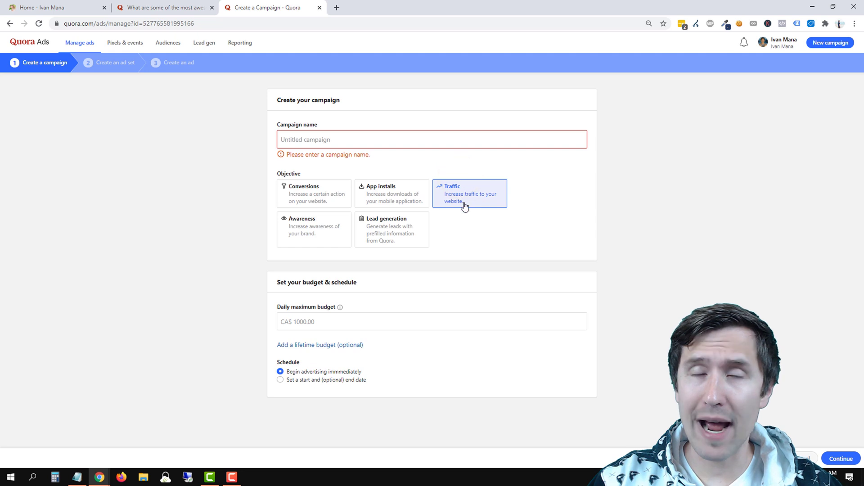
left_click(311, 198)
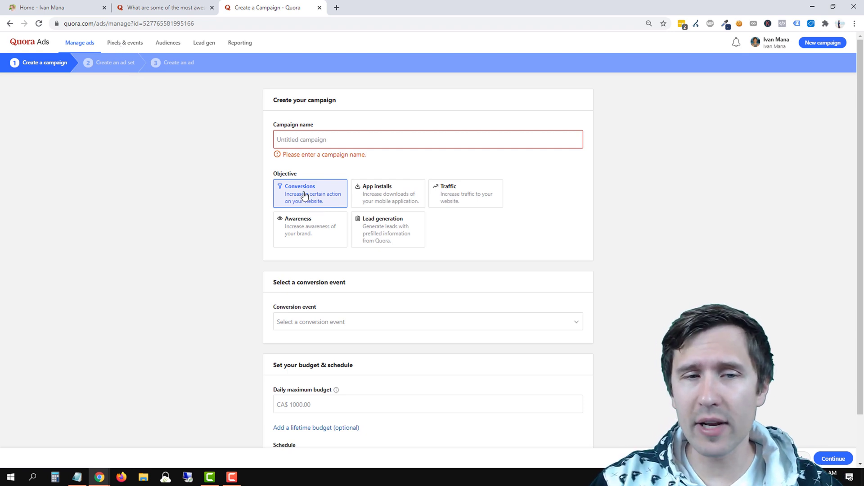
left_click(349, 322)
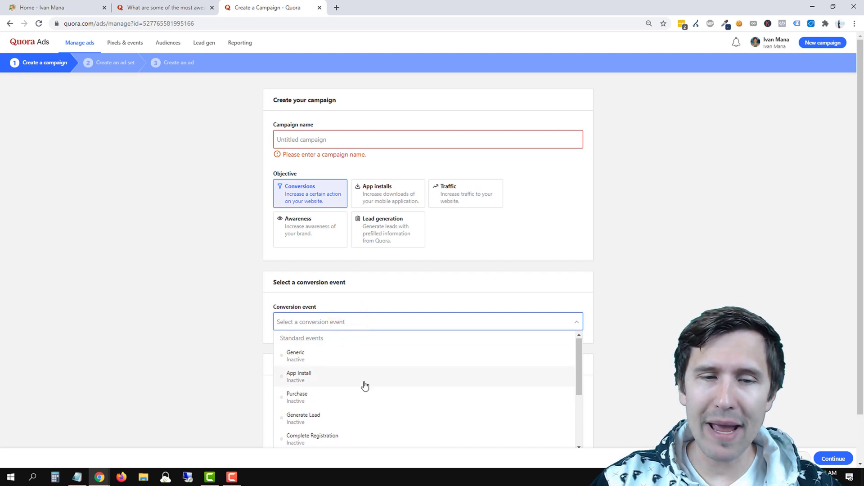
scroll(356, 391, "down", 2)
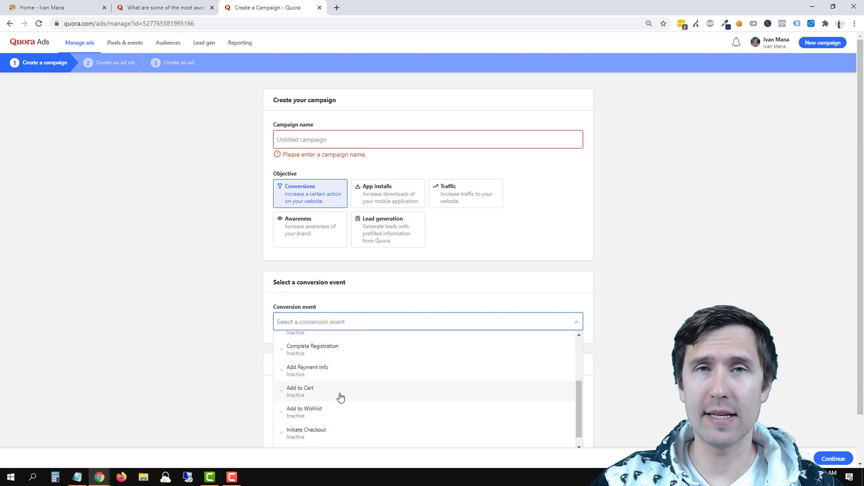
scroll(340, 396, "up", 1)
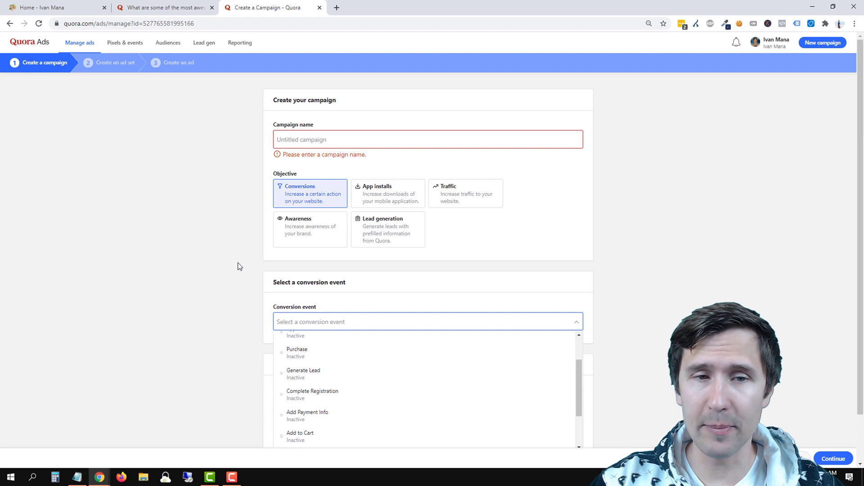
left_click(187, 254)
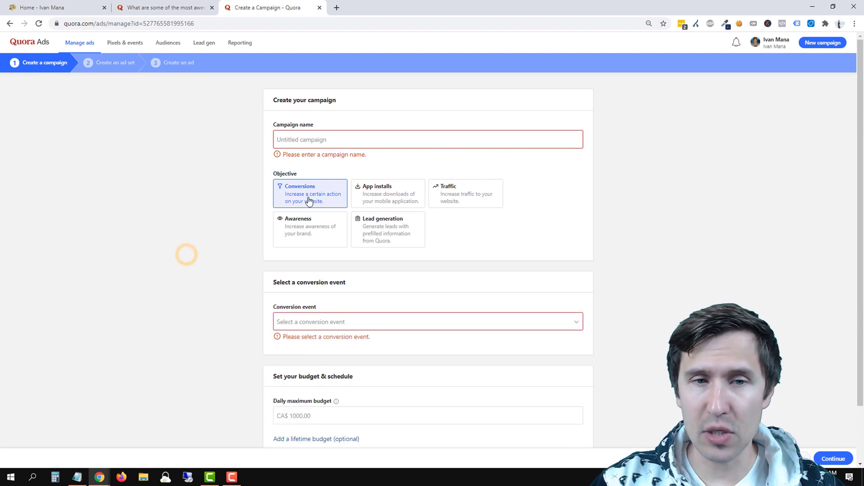
Compare the App installs, Awareness and Lead generation objectives, then settle on Traffic.
left_click(382, 201)
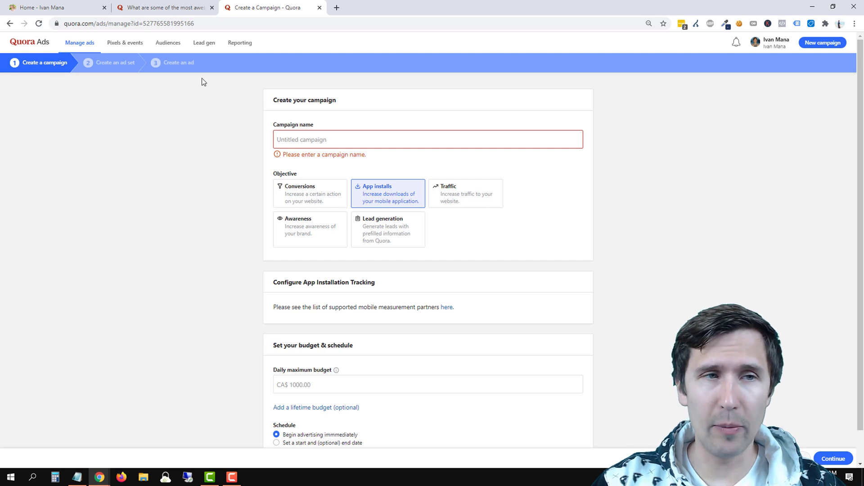
left_click(54, 4)
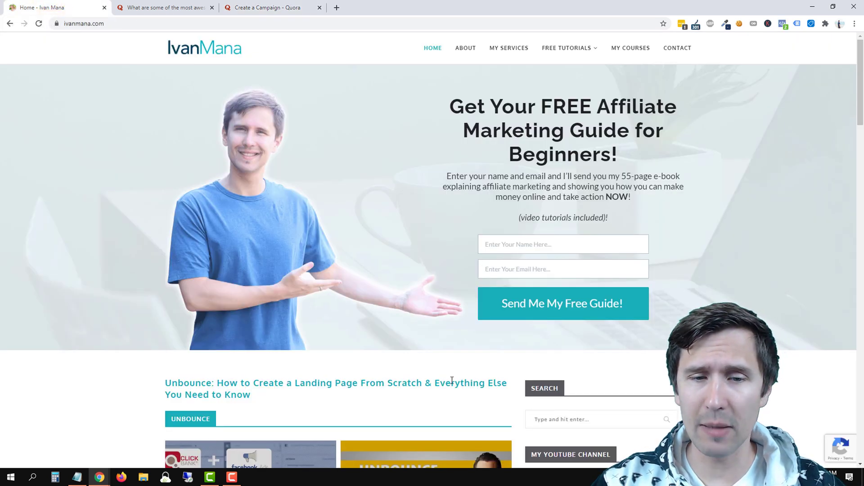
left_click(297, 8)
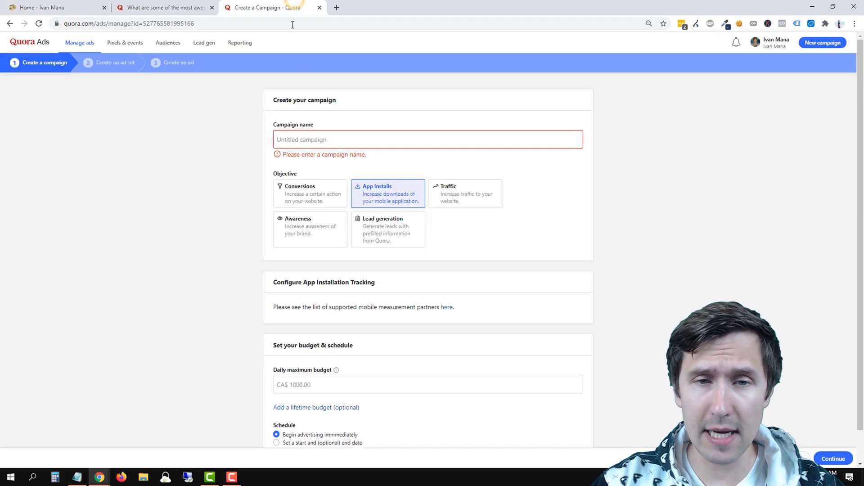
left_click(456, 200)
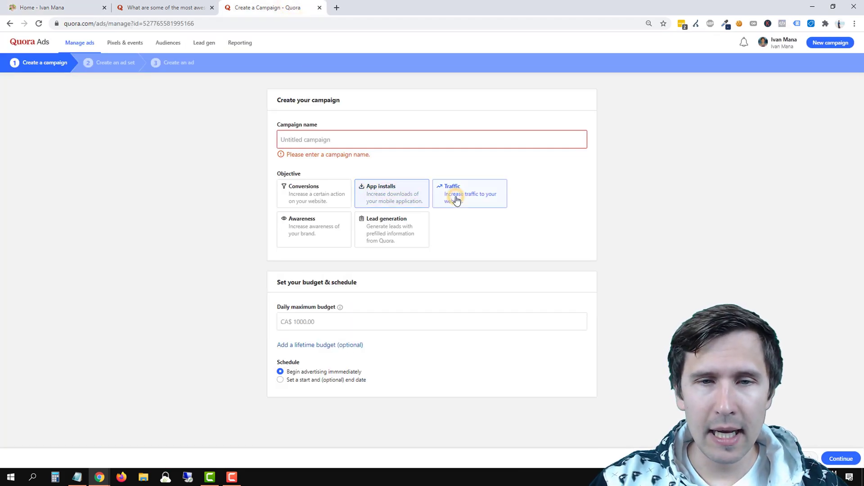
left_click(307, 235)
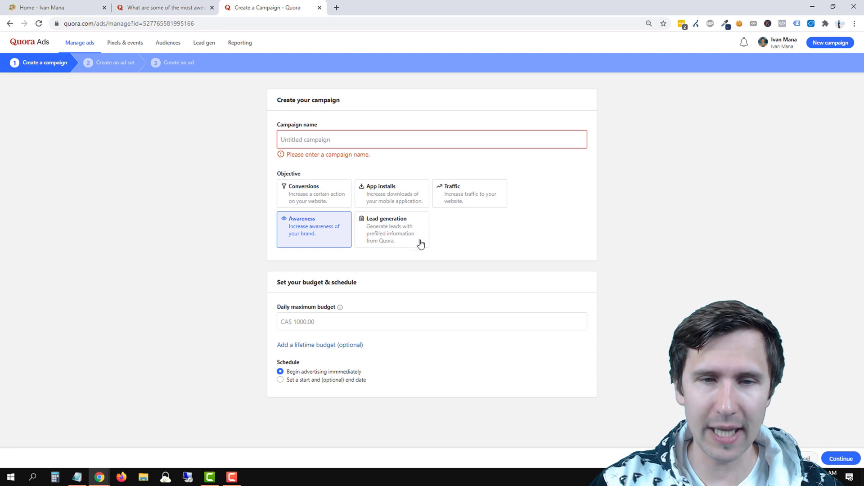
left_click(388, 233)
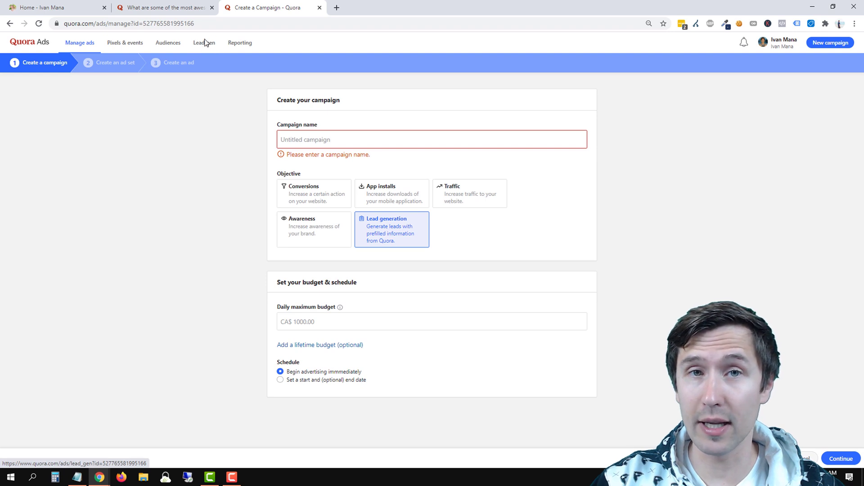
left_click(475, 197)
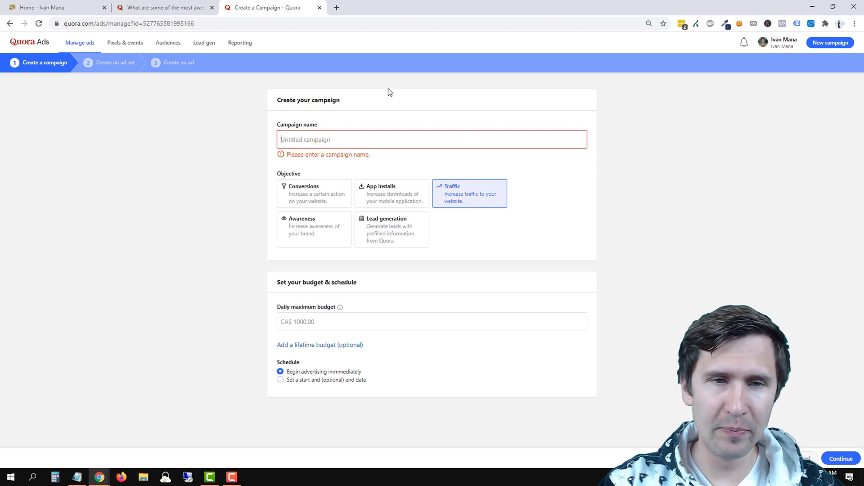
Name the campaign 'Free affiliate marketing guide' and set the daily budget to 10.00.
type("Free affiliate marketing guide")
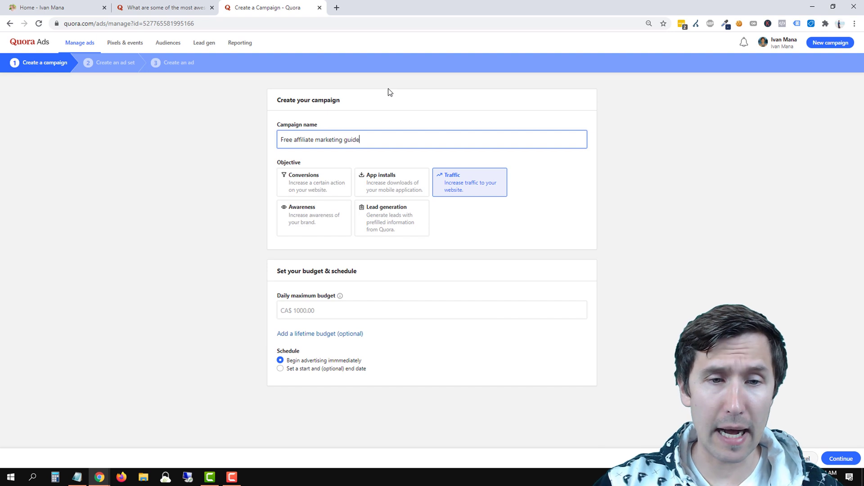
left_click(318, 313)
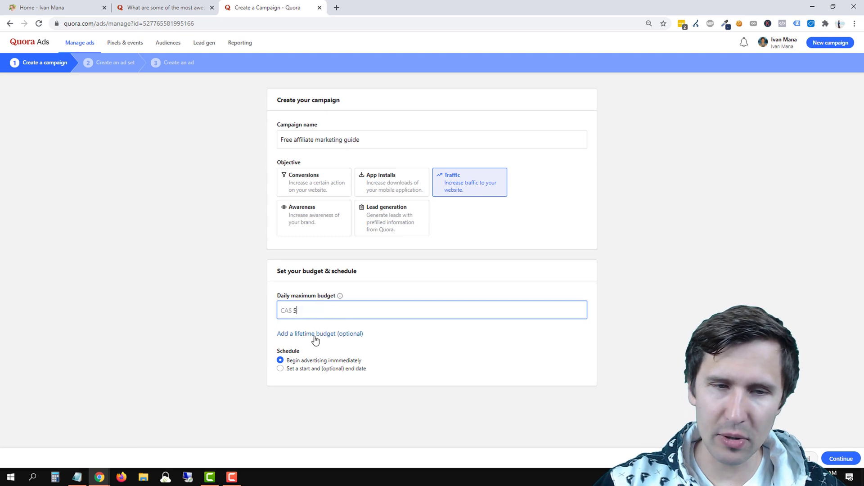
left_click(227, 332)
double_click(310, 313)
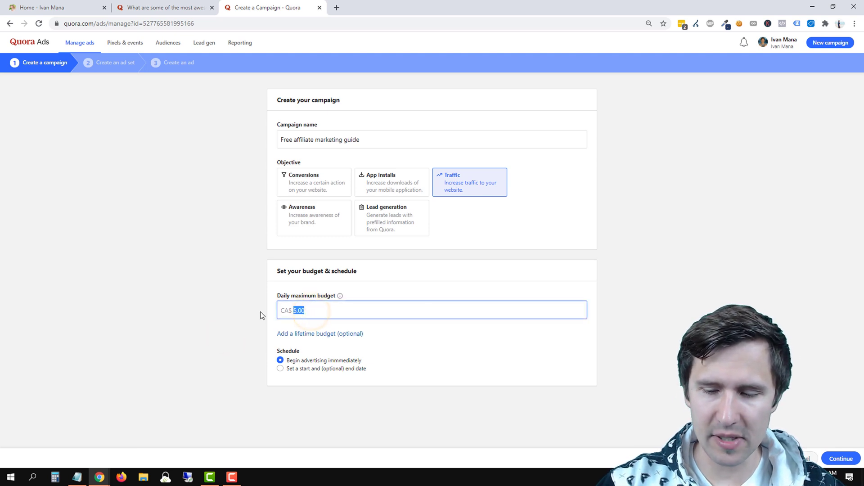
type("10.00")
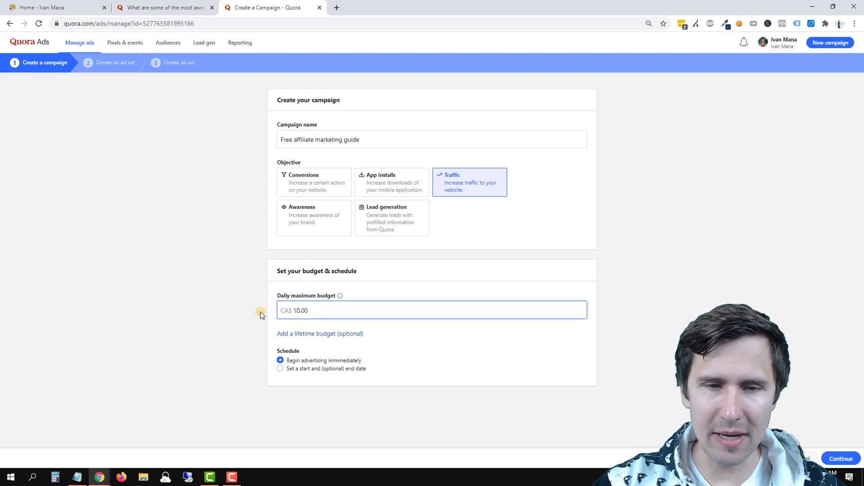
left_click(260, 311)
Add a lifetime budget of 10.
left_click(314, 335)
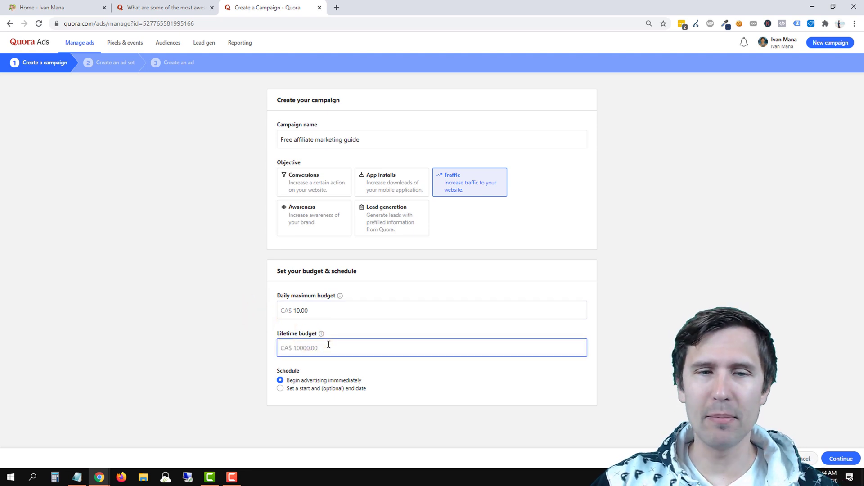
left_click(328, 310)
double_click(328, 310)
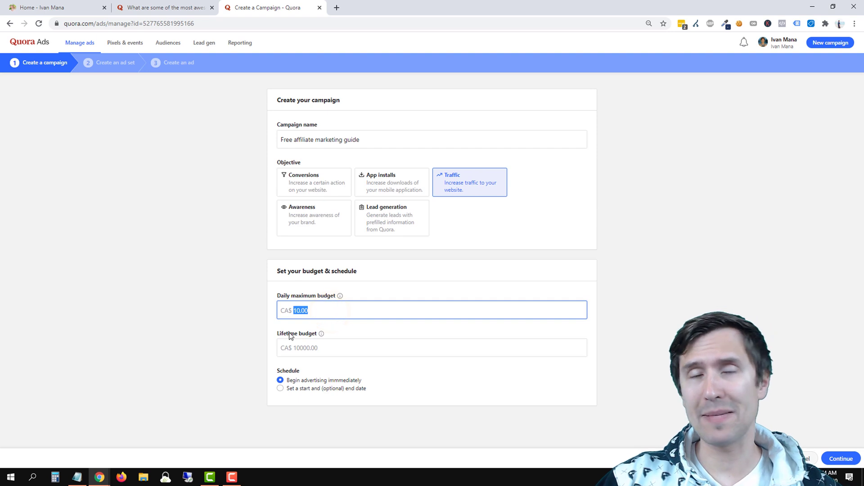
mouse_move(342, 297)
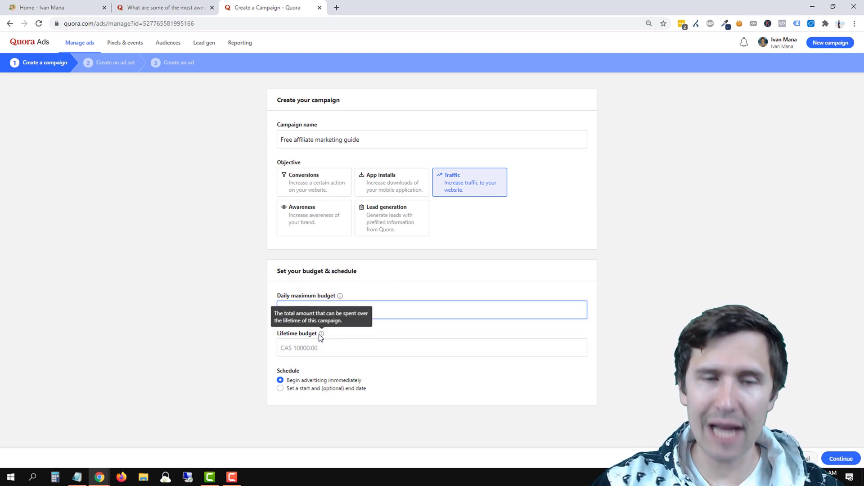
left_click(301, 349)
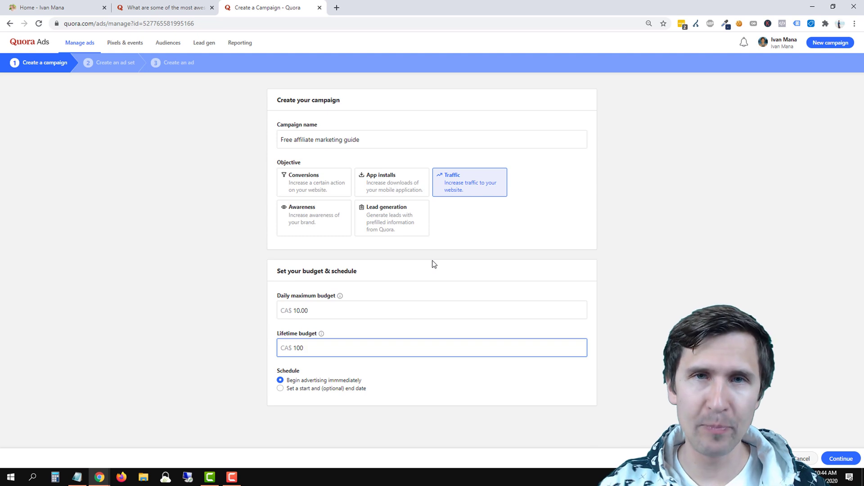
double_click(315, 346)
type("10")
left_click(219, 318)
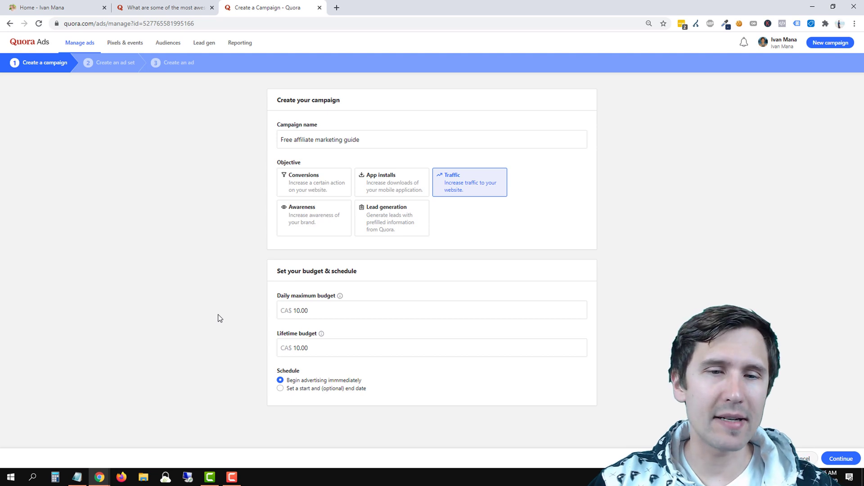
Switch the schedule to a start and optional end date.
left_click(309, 350)
left_click(296, 382)
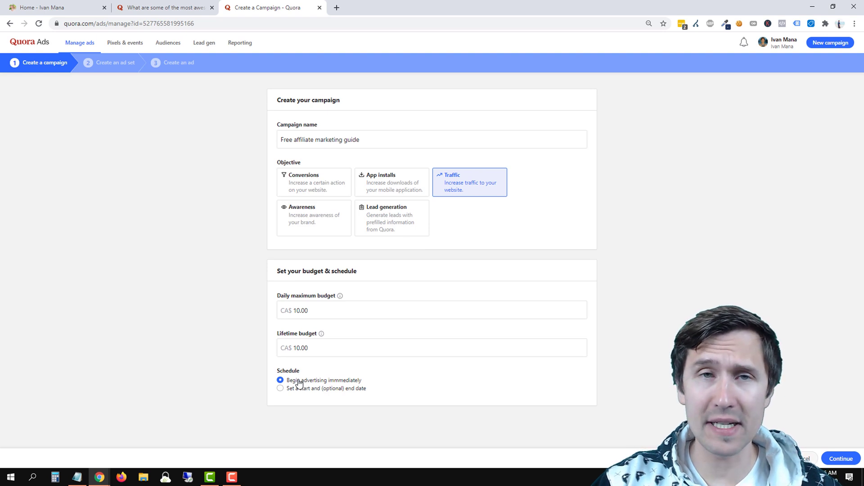
double_click(296, 388)
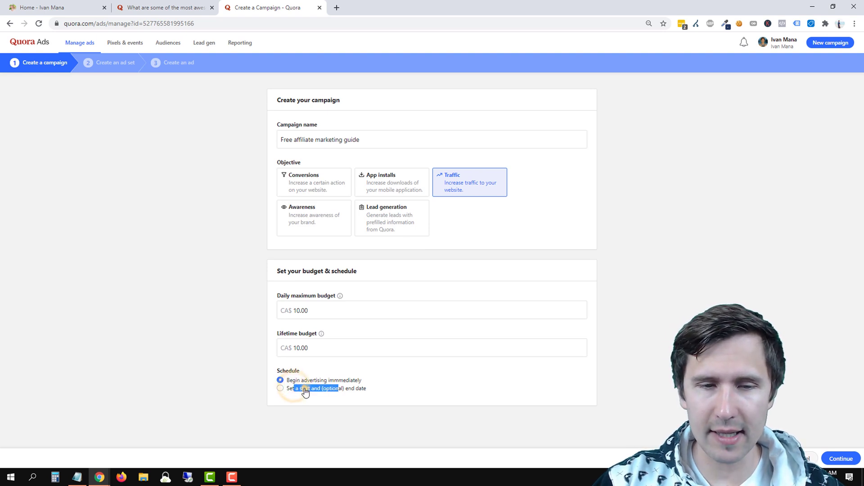
left_click(301, 389)
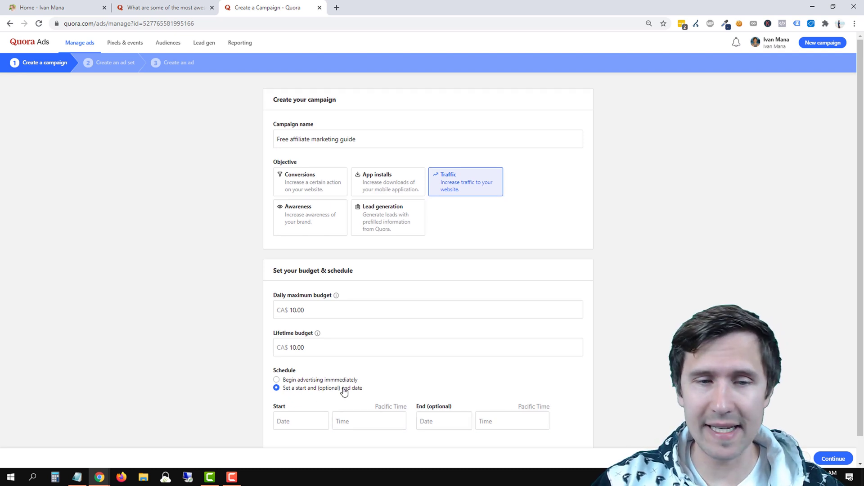
scroll(344, 387, "down", 1)
Set the schedule back to begin advertising immediately and continue to the ad set step.
left_click(290, 354)
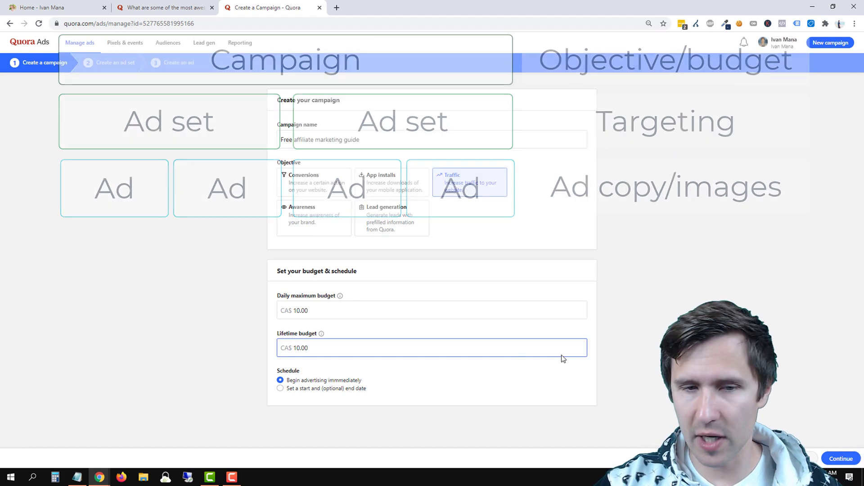
left_click(835, 457)
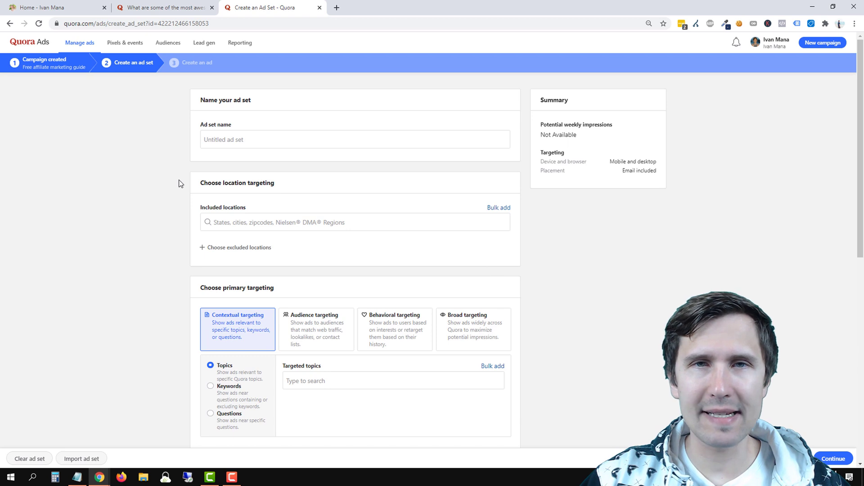
left_click(243, 140)
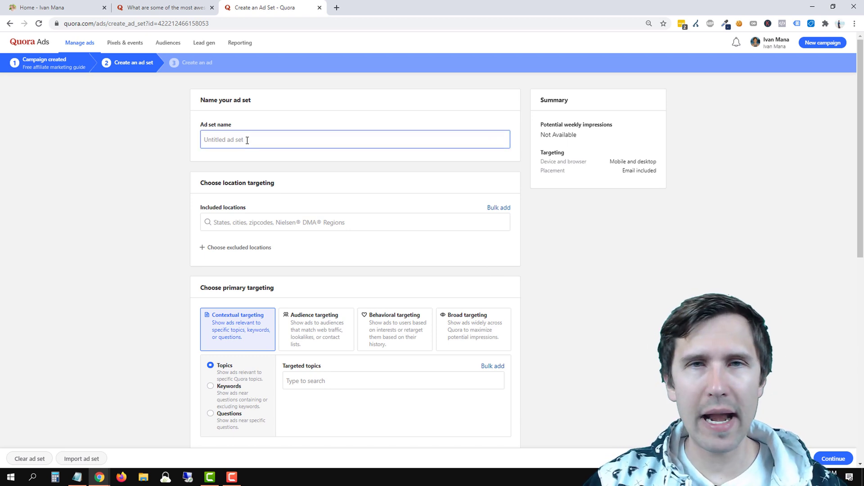
left_click(242, 154)
scroll(372, 311, "down", 2)
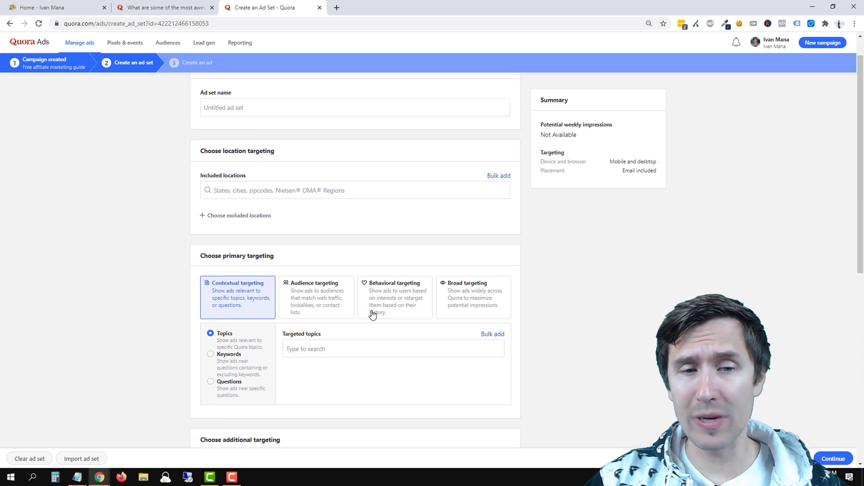
scroll(231, 307, "up", 2)
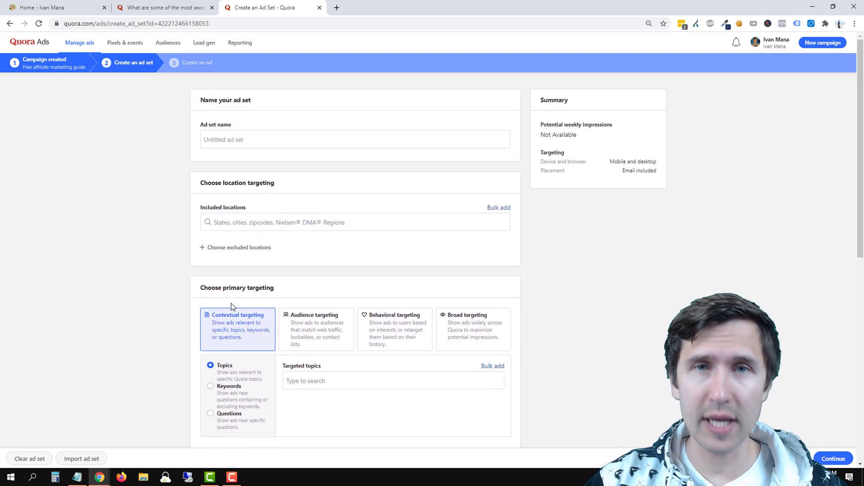
left_click(246, 140)
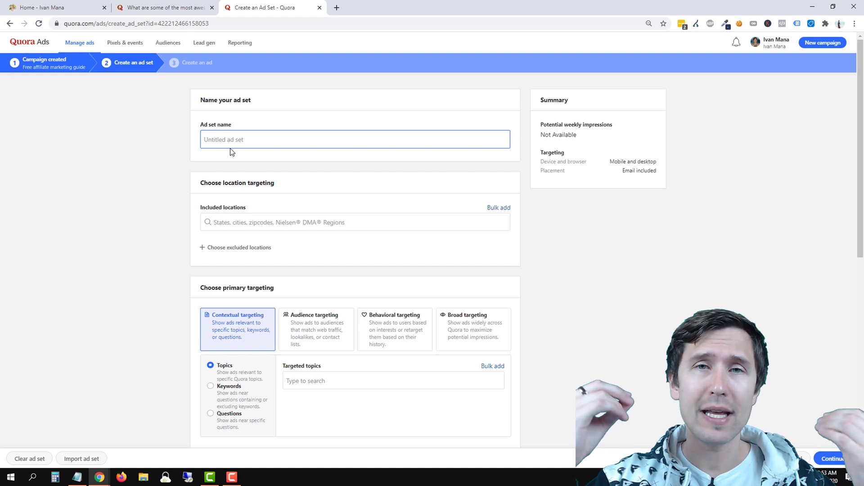
left_click(232, 284)
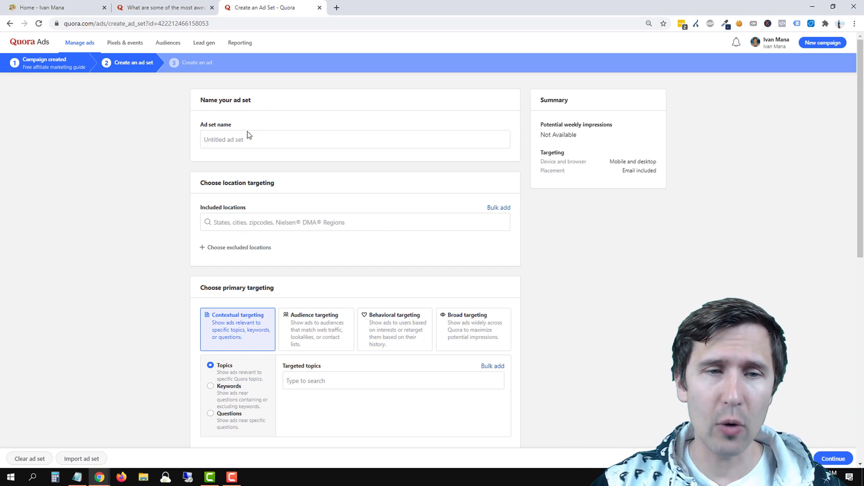
left_click(249, 222)
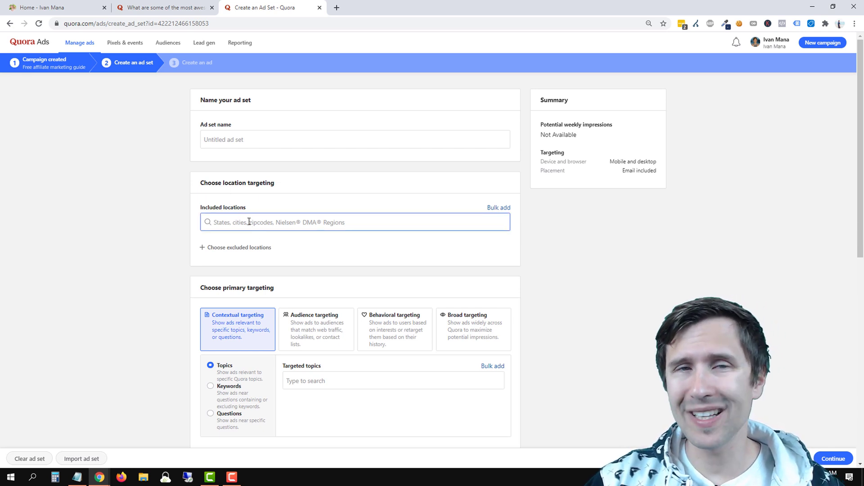
Add United States and Canada as included locations.
left_click(248, 222)
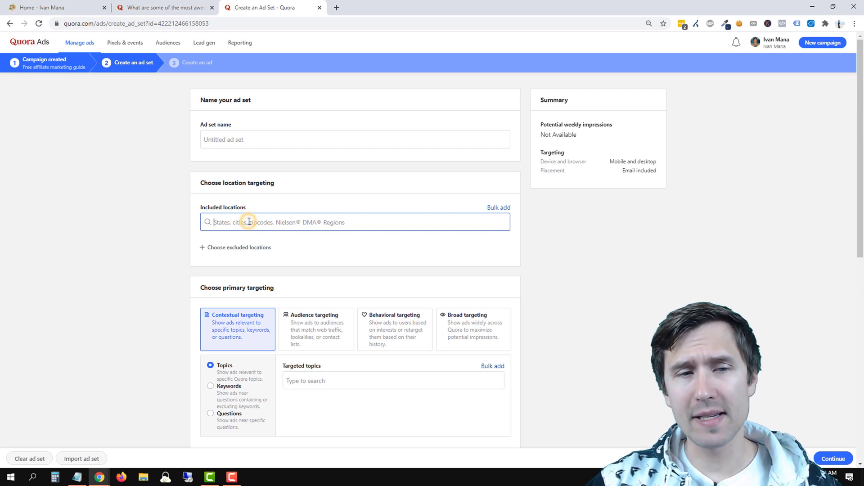
type("united stat")
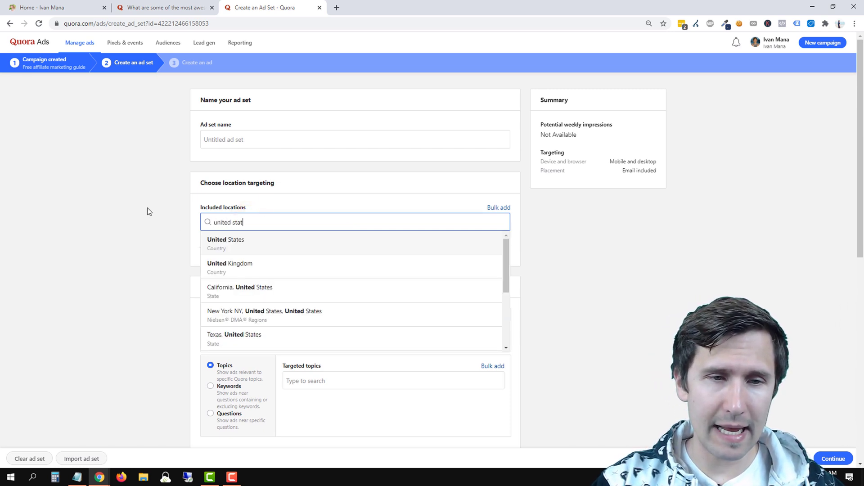
key("Return")
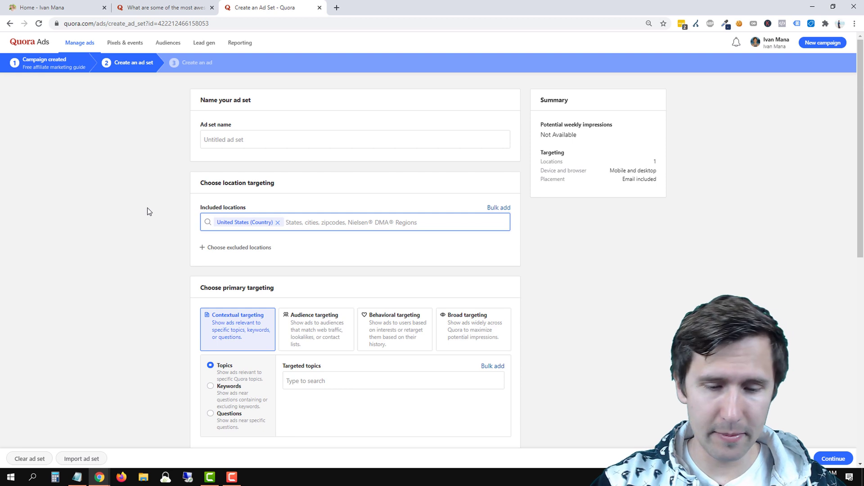
type("canada")
key("Return")
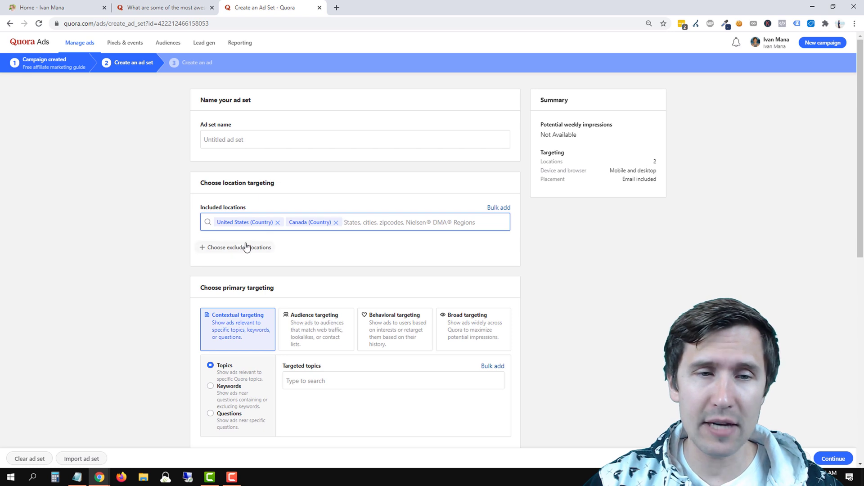
Add Vancouver, British Columbia as an excluded location, then remove it again.
left_click(232, 252)
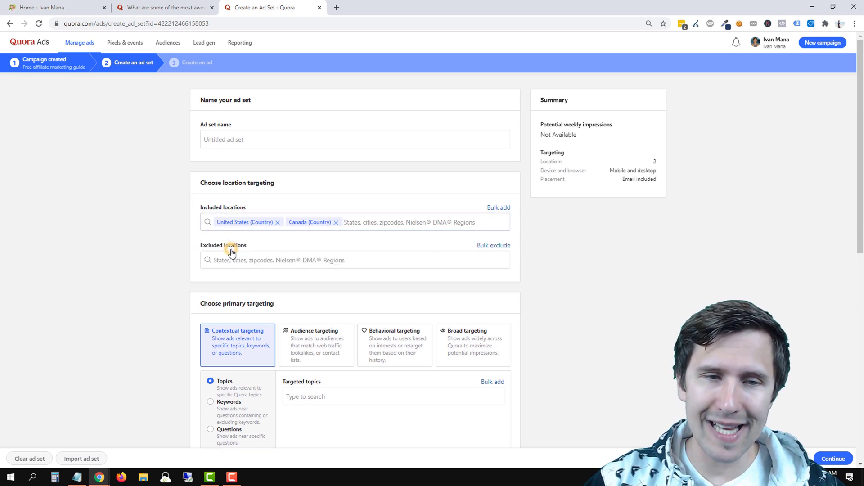
left_click(245, 260)
type("vanc")
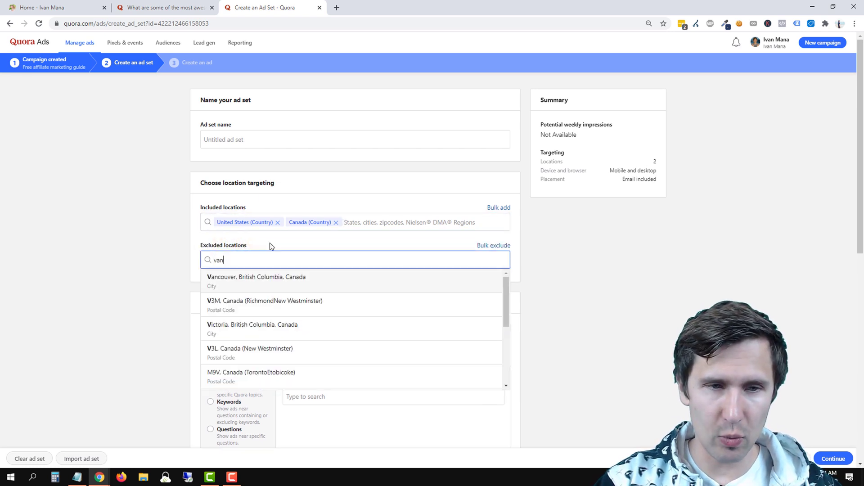
left_click(290, 284)
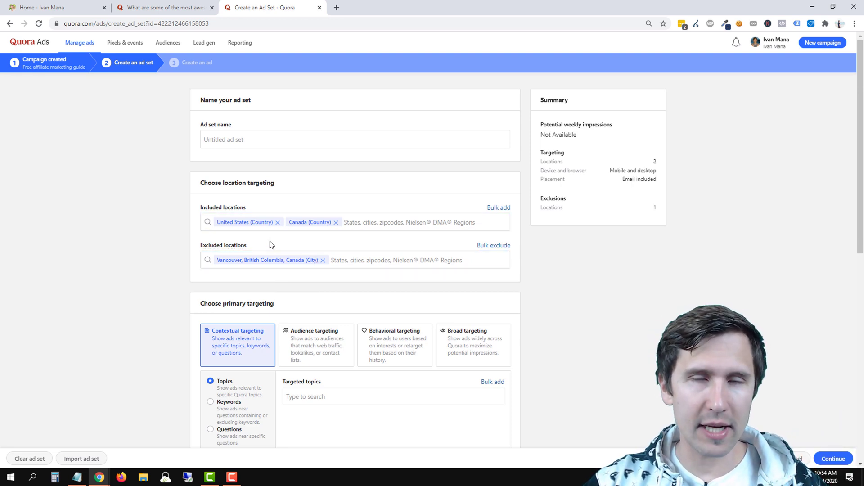
left_click(323, 260)
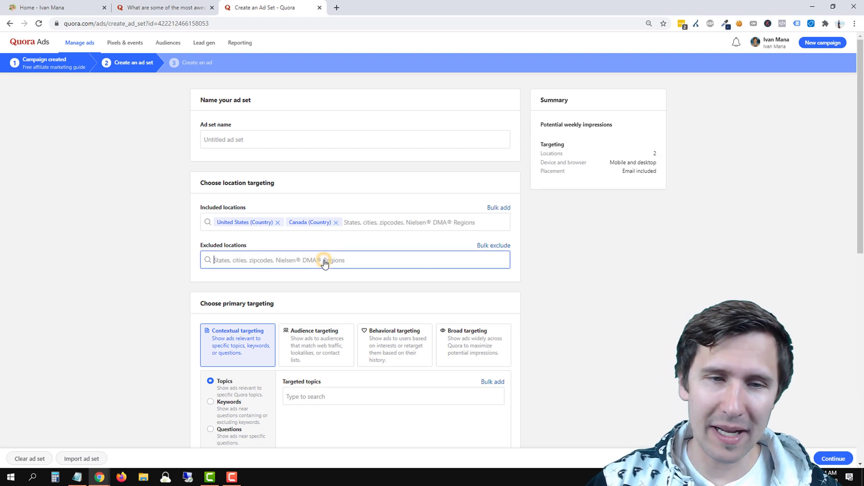
left_click(402, 246)
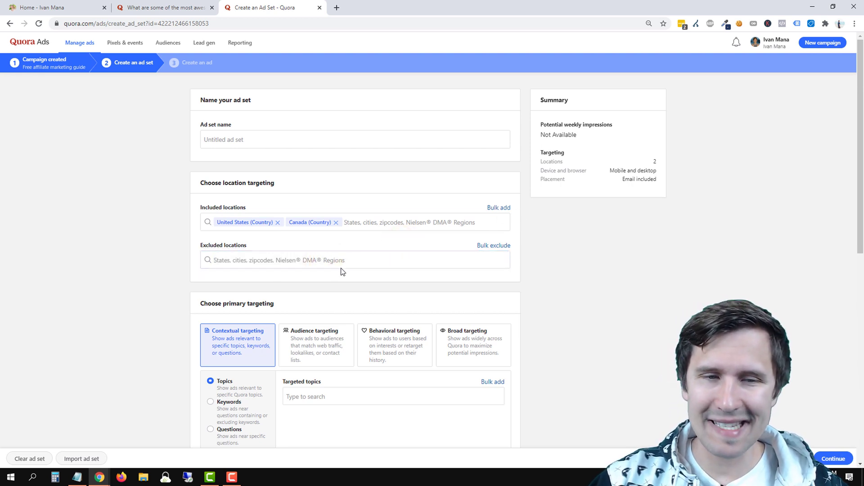
left_click(495, 209)
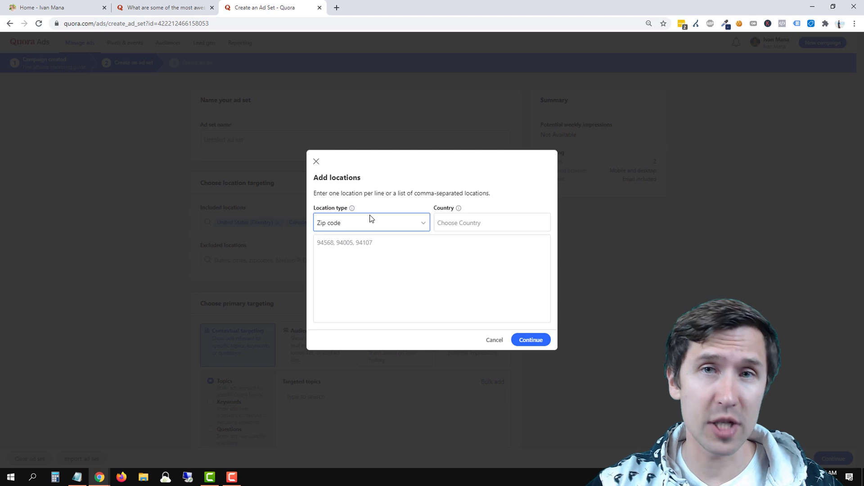
left_click(343, 250)
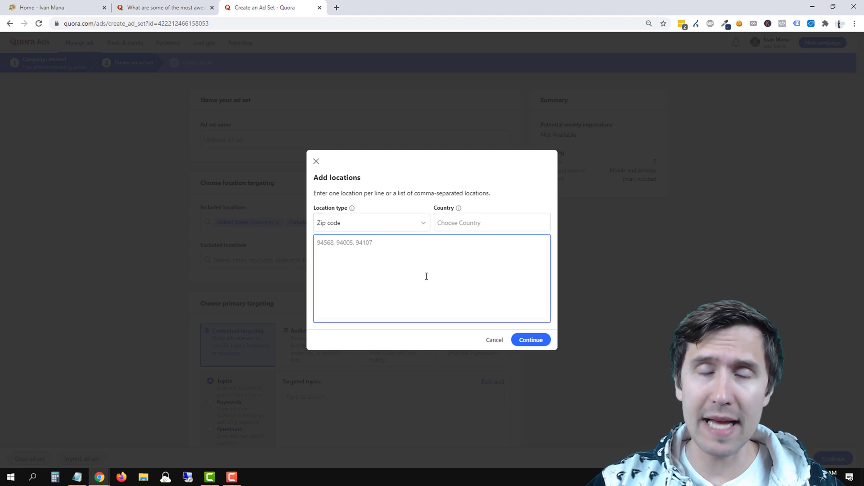
left_click(378, 224)
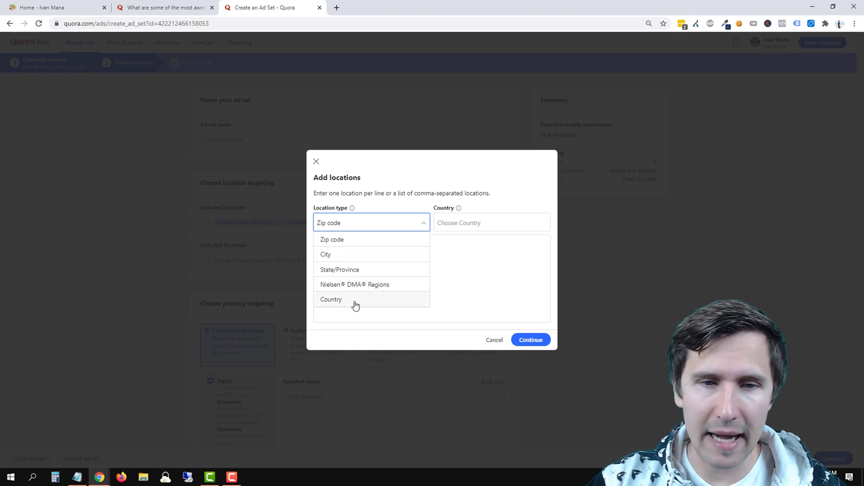
left_click(492, 284)
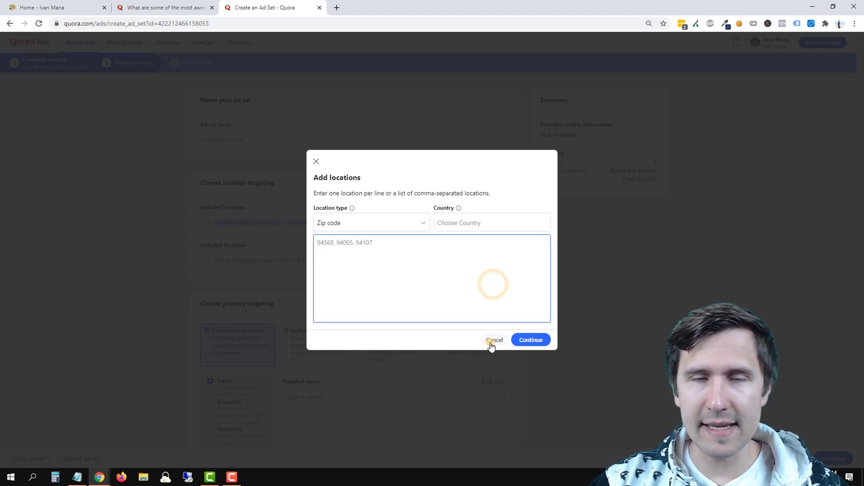
left_click(494, 341)
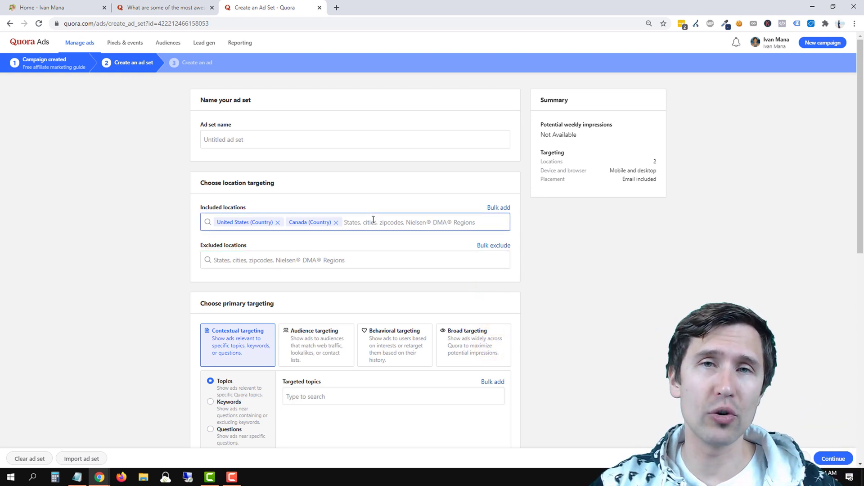
scroll(373, 223, "down", 3)
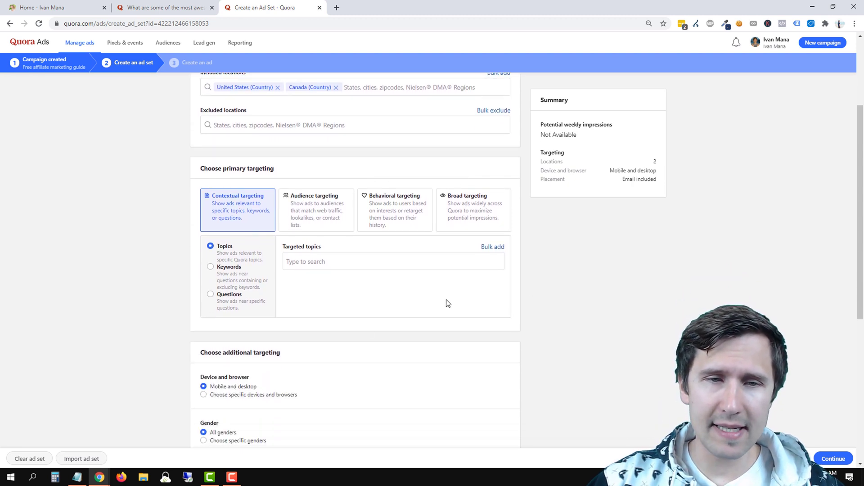
left_click(461, 260)
left_click(587, 253)
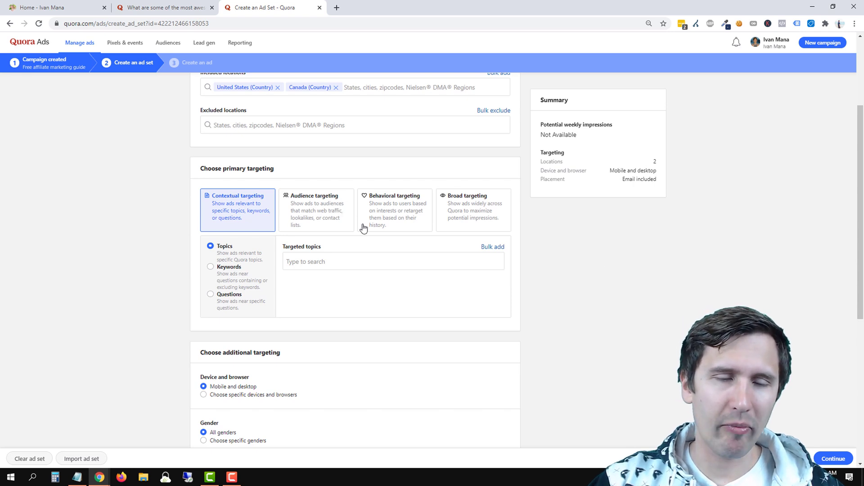
left_click(304, 263)
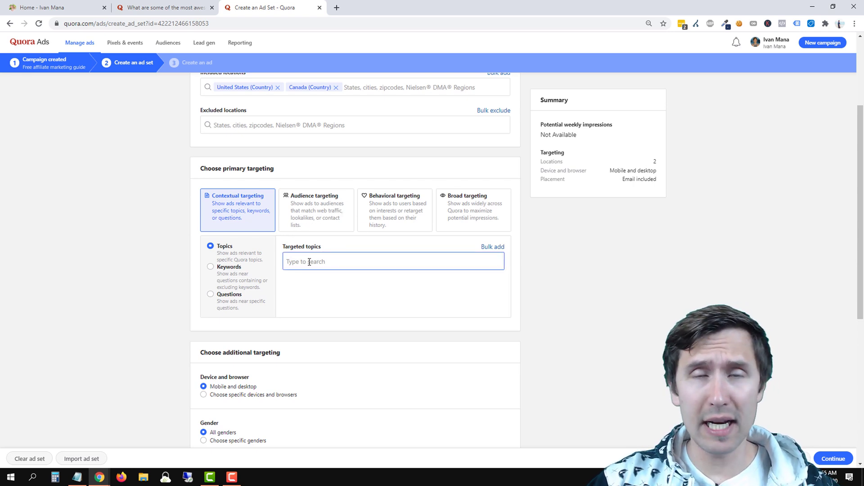
left_click(384, 293)
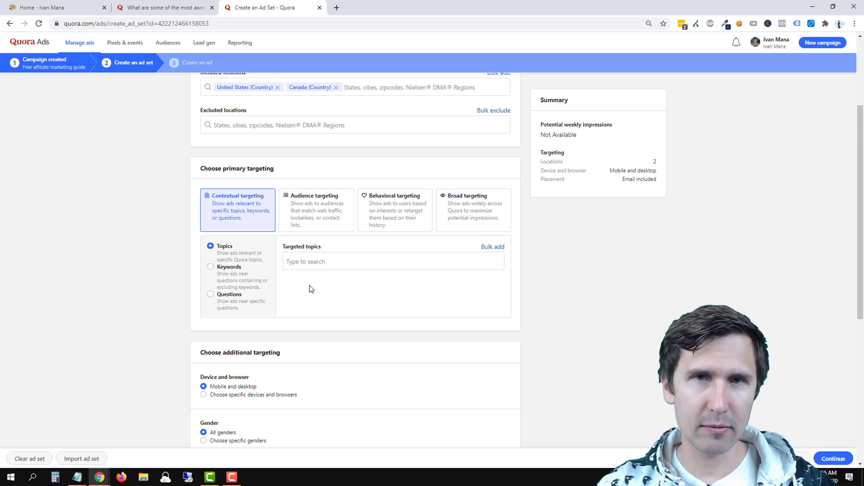
left_click(210, 2)
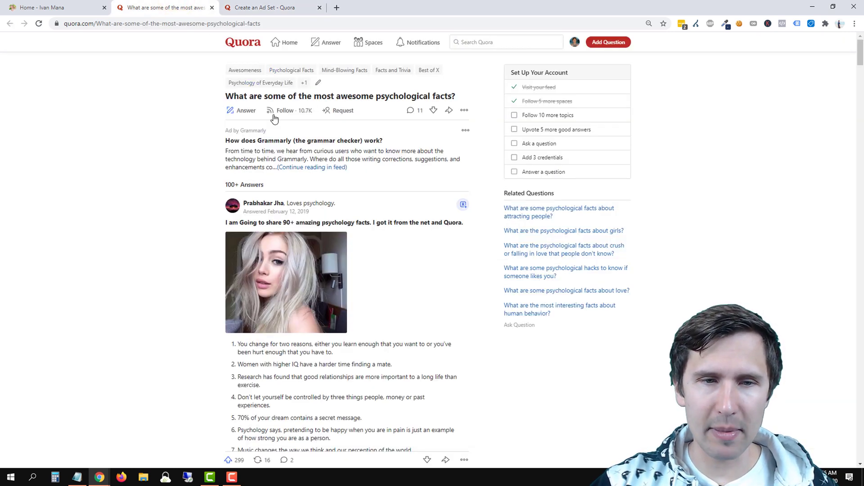
Highlight text on the question page, duplicate its tab and open the Hockey topic via a 'hockey' search.
left_click_drag(226, 96, 465, 102)
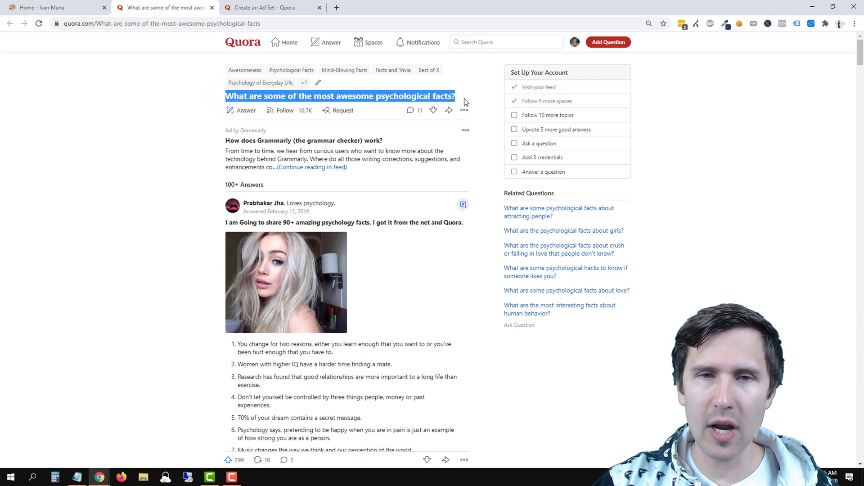
left_click(408, 96)
left_click_drag(221, 69, 254, 96)
left_click(135, 158)
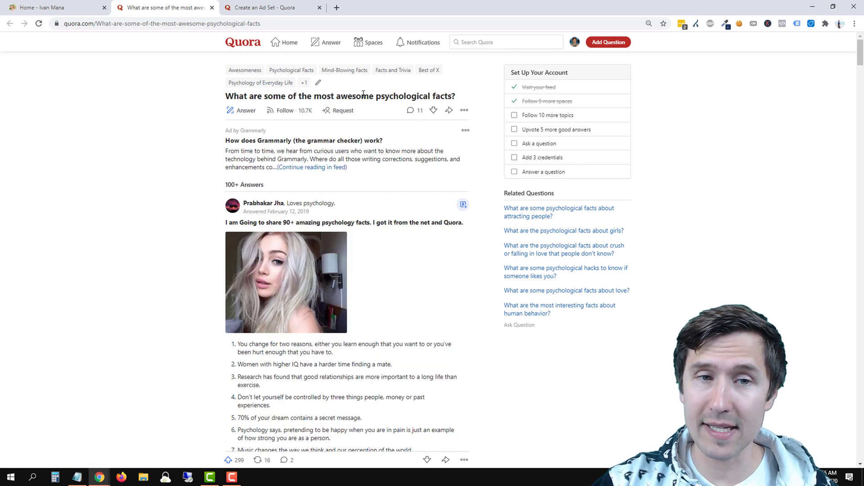
left_click(477, 42)
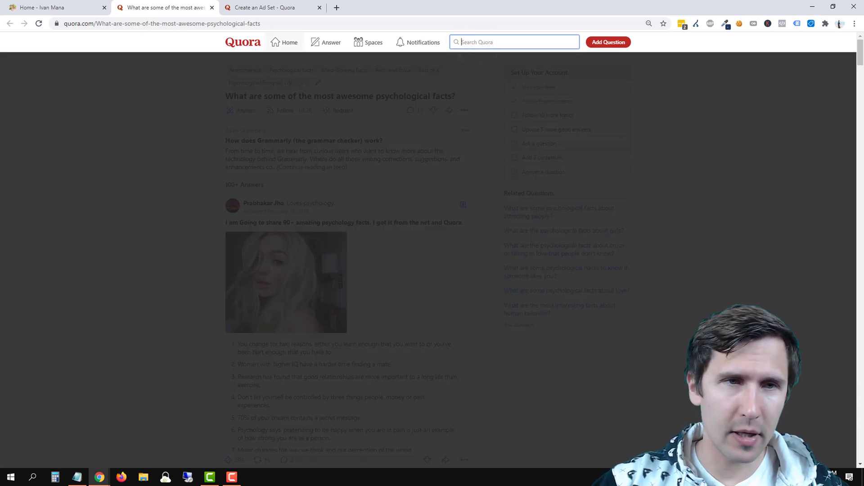
right_click(160, 8)
left_click(199, 55)
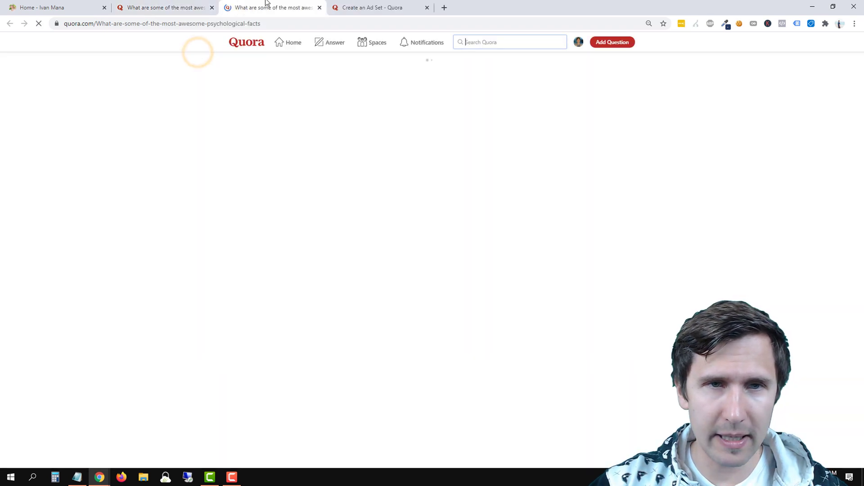
left_click(498, 44)
type("hockey")
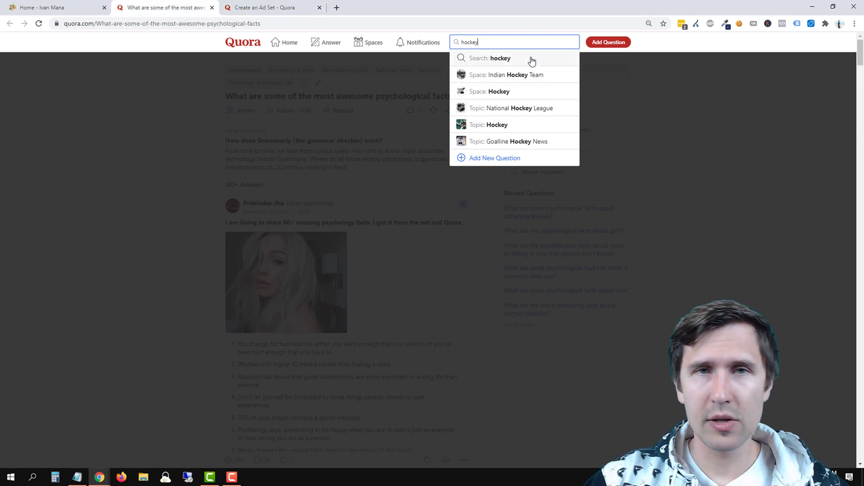
left_click(504, 128)
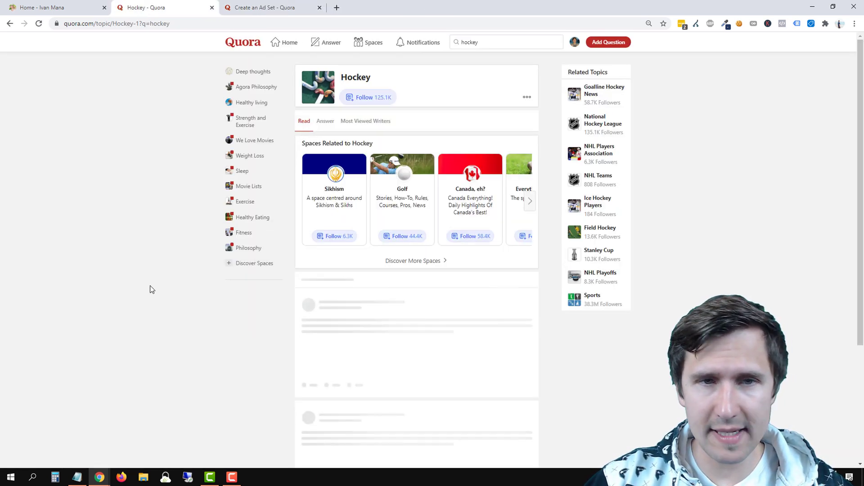
Open the NHL Flying V formation question in a new tab.
left_click(373, 317)
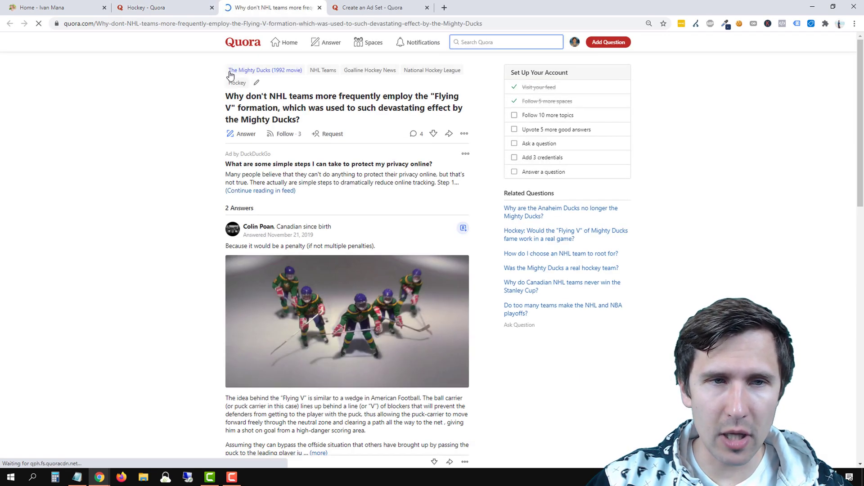
left_click_drag(225, 71, 227, 92)
left_click(169, 107)
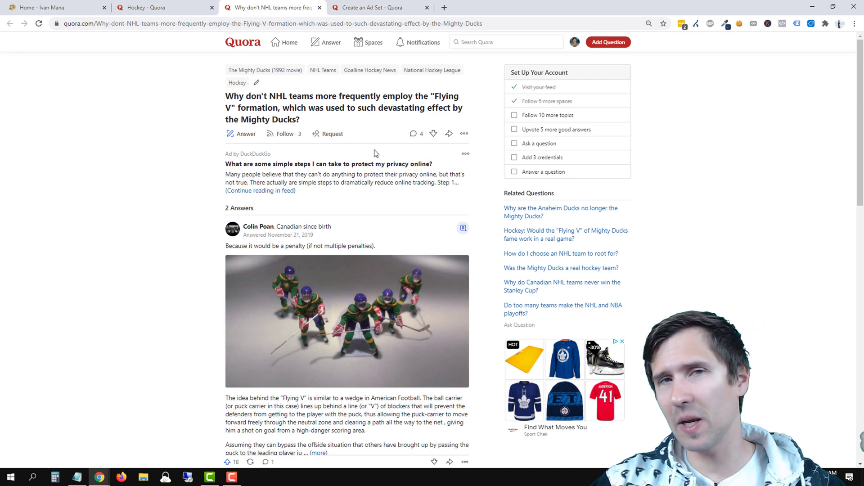
Move between the NHL question, Hockey topic and psychological facts pages, ending in the targeted topics search.
left_click(369, 6)
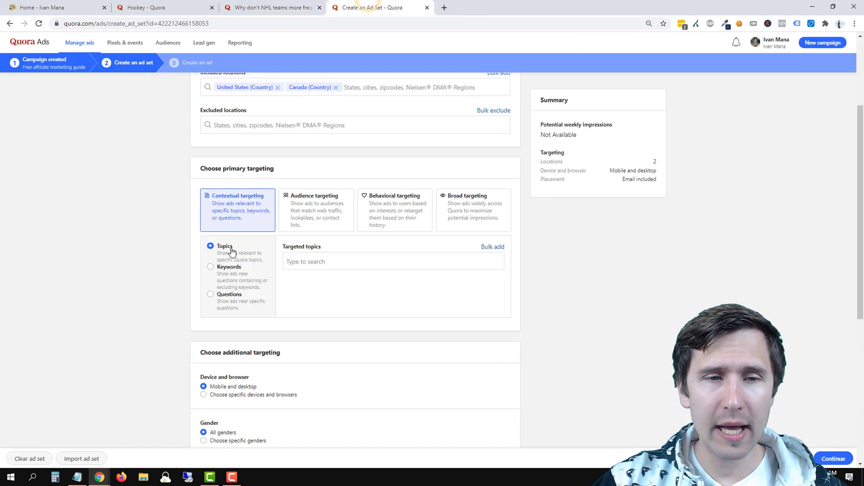
left_click(302, 261)
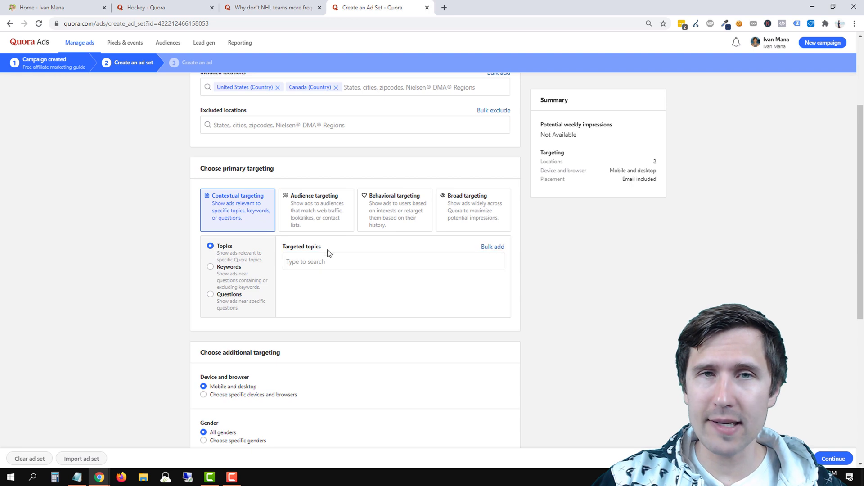
left_click(273, 7)
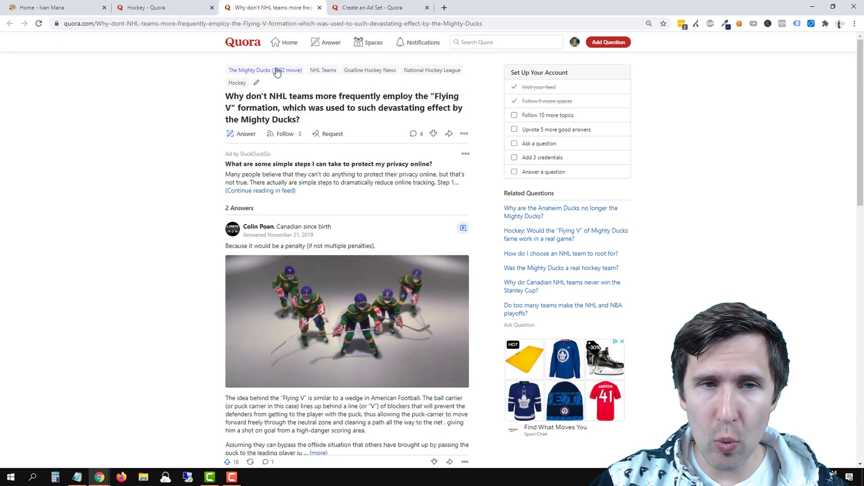
left_click(155, 7)
left_click(10, 23)
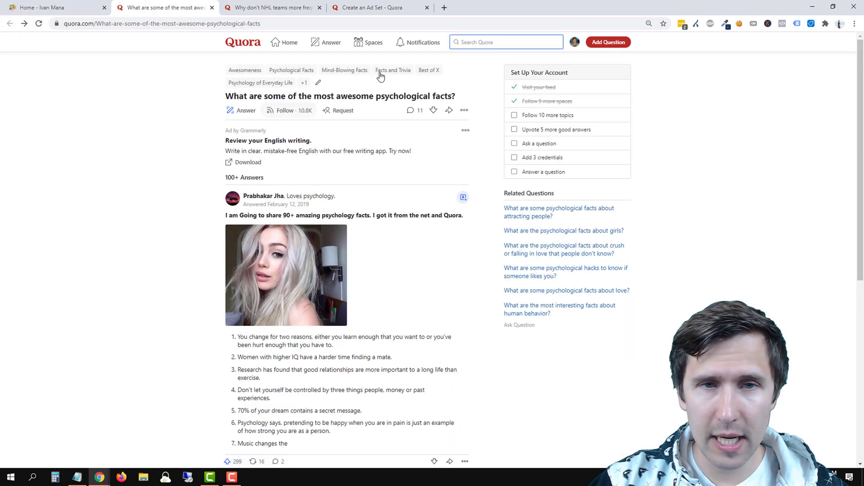
left_click(373, 7)
left_click(307, 265)
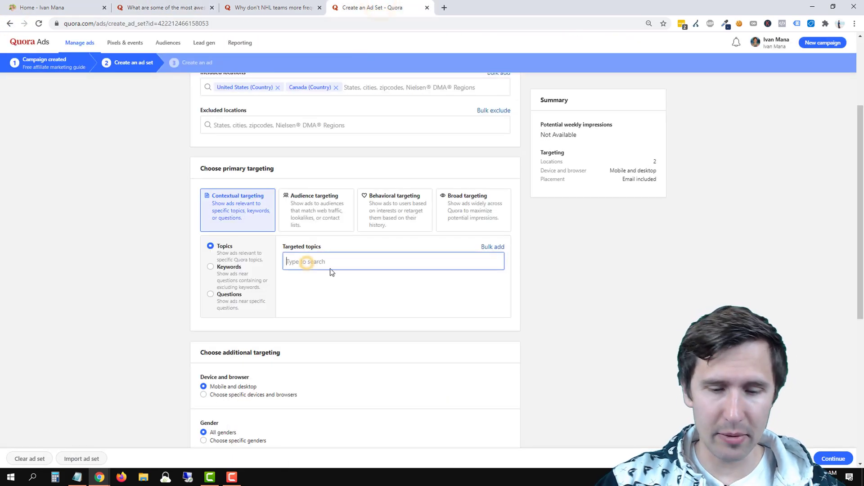
Add Hockey as a targeted topic and glance at the NHL question page.
type("hockey")
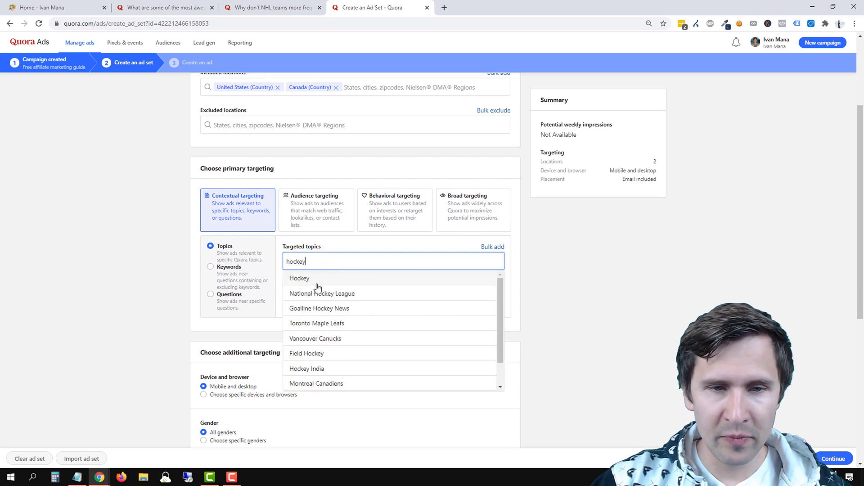
left_click(314, 279)
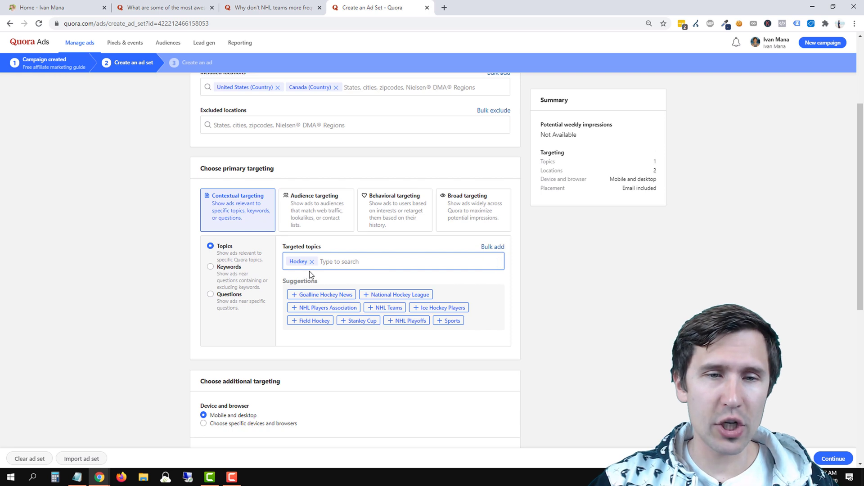
left_click(276, 8)
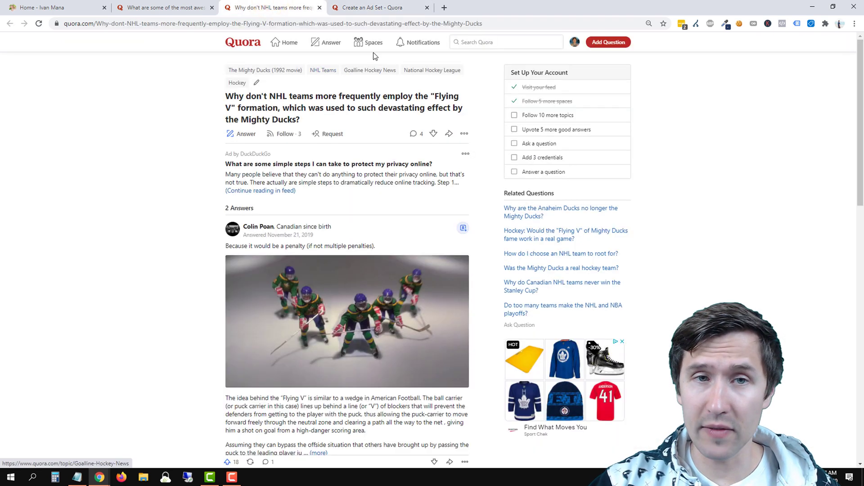
left_click(388, 7)
left_click(386, 264)
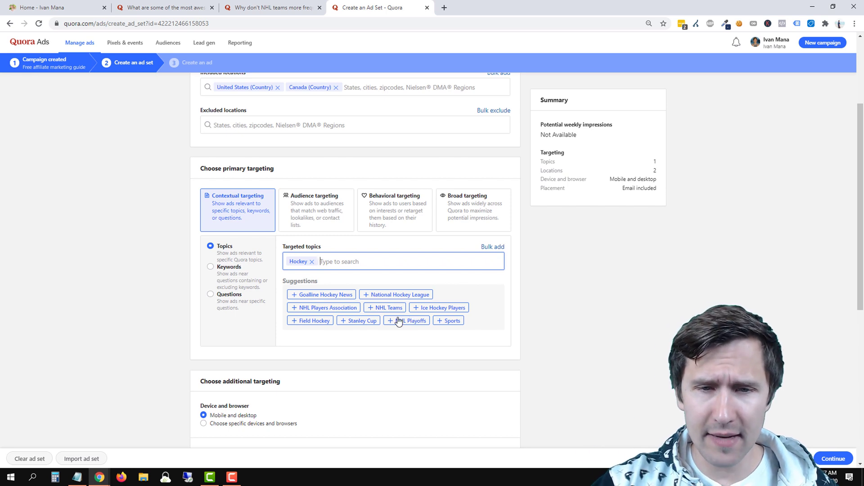
Try Stanley Cup, National Hockey League and Goalline Hockey News as topics, then remove all three.
left_click(362, 322)
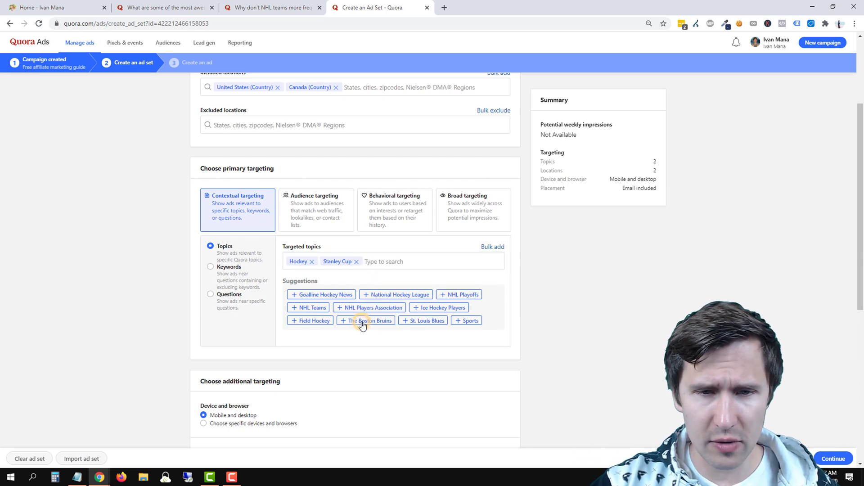
left_click(393, 297)
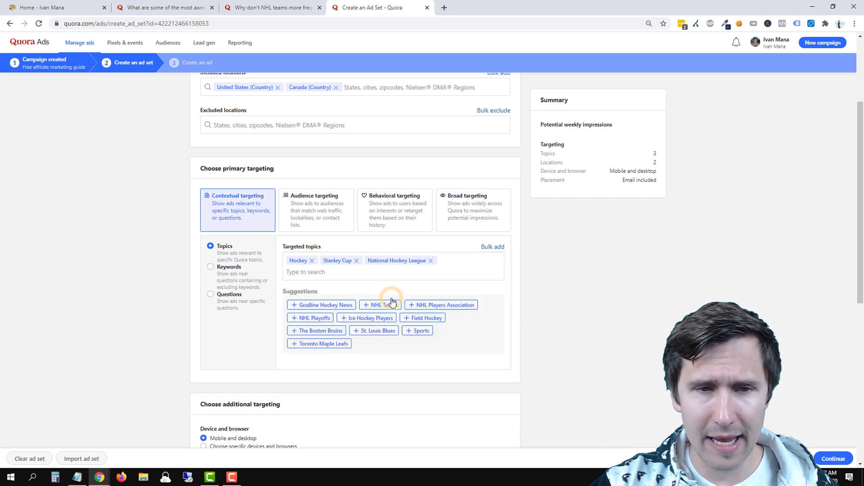
left_click(326, 305)
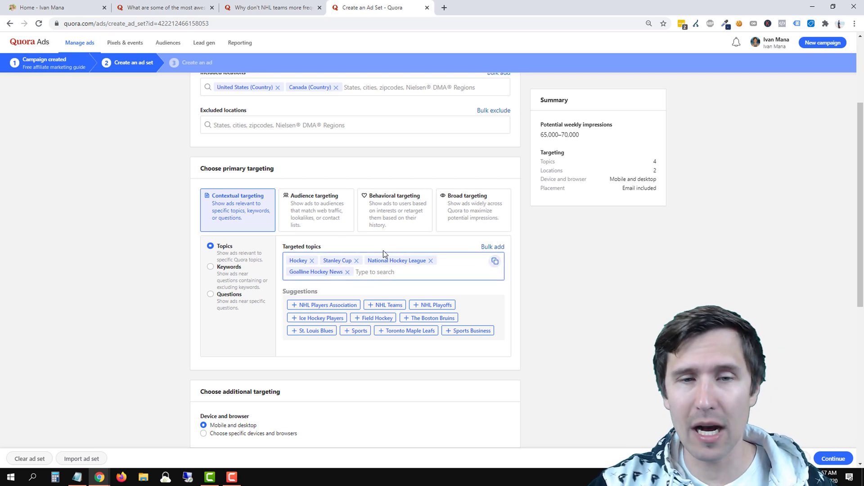
left_click(348, 272)
left_click(356, 261)
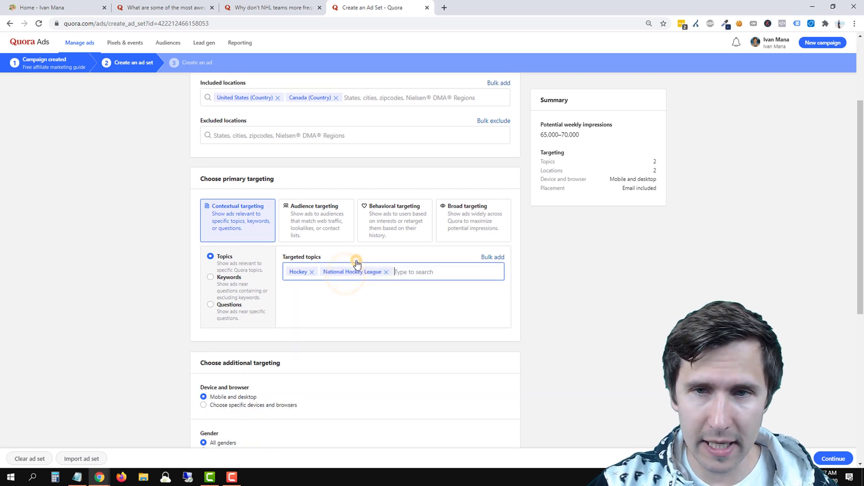
left_click(386, 271)
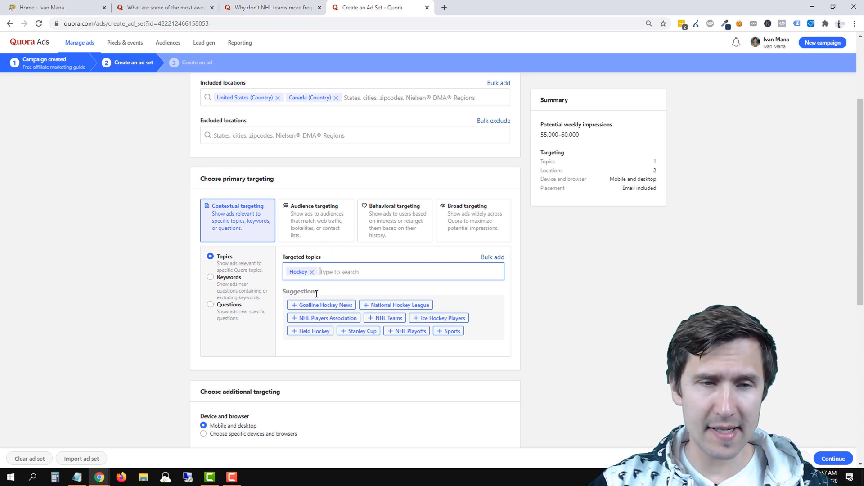
left_click(235, 280)
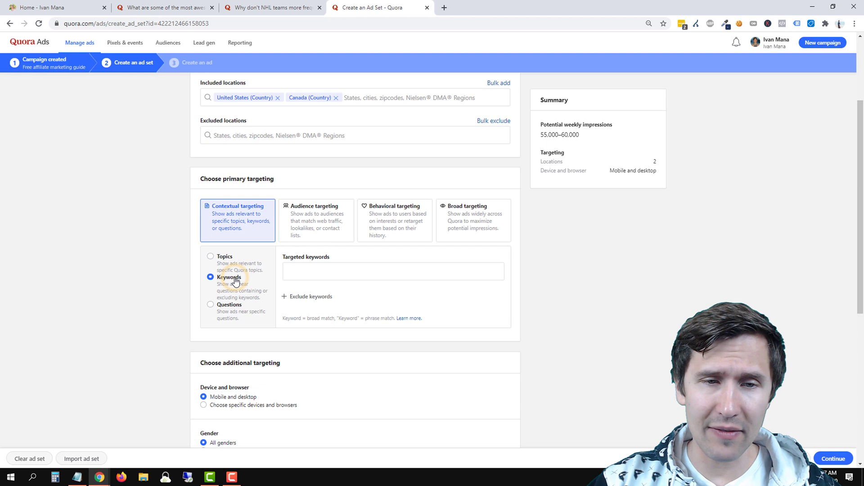
left_click(301, 266)
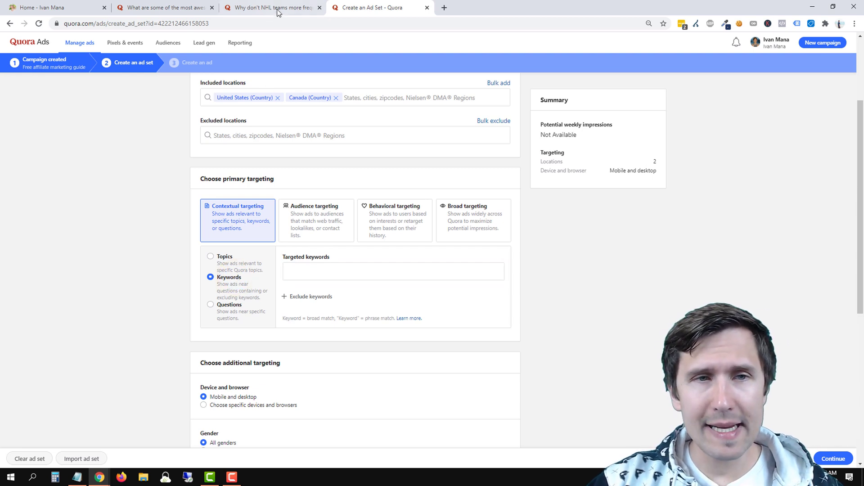
left_click(276, 8)
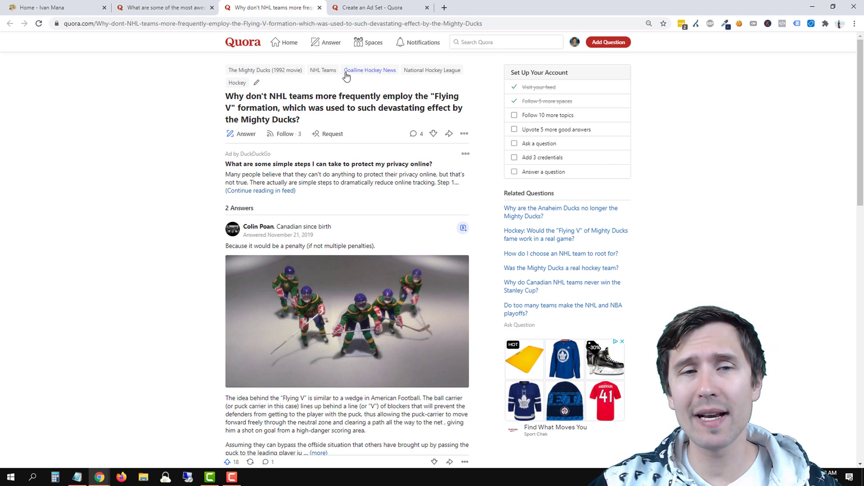
left_click(360, 8)
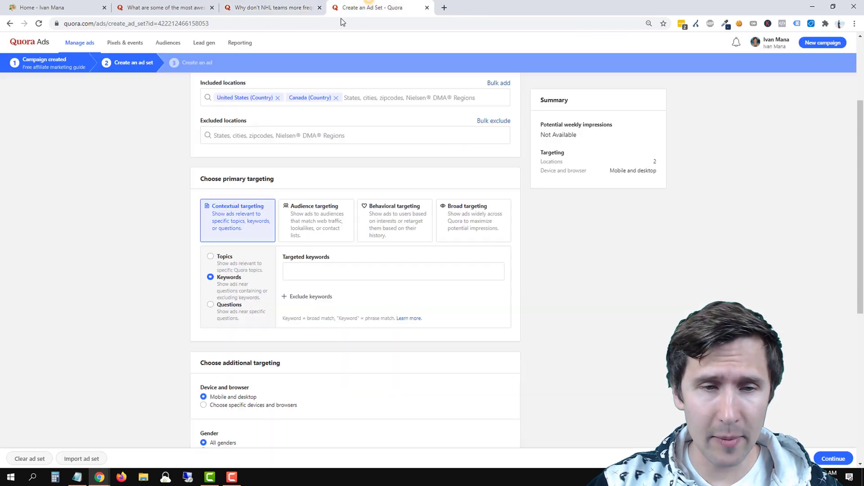
left_click(310, 270)
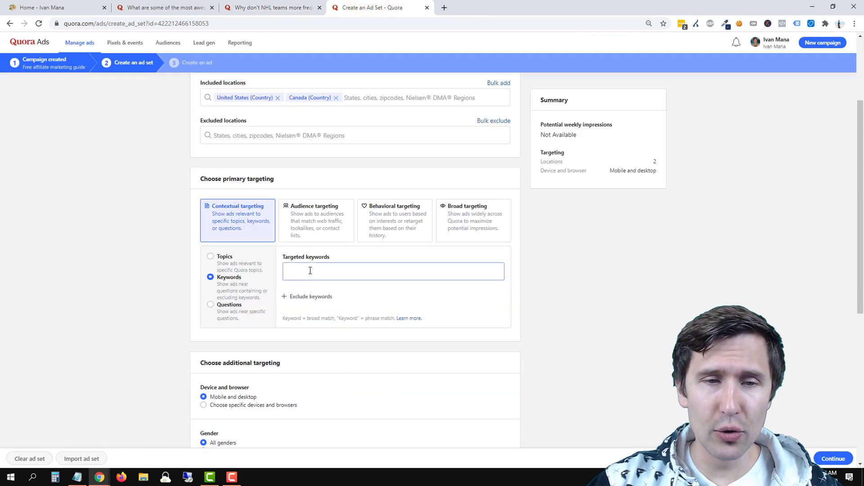
left_click(236, 1)
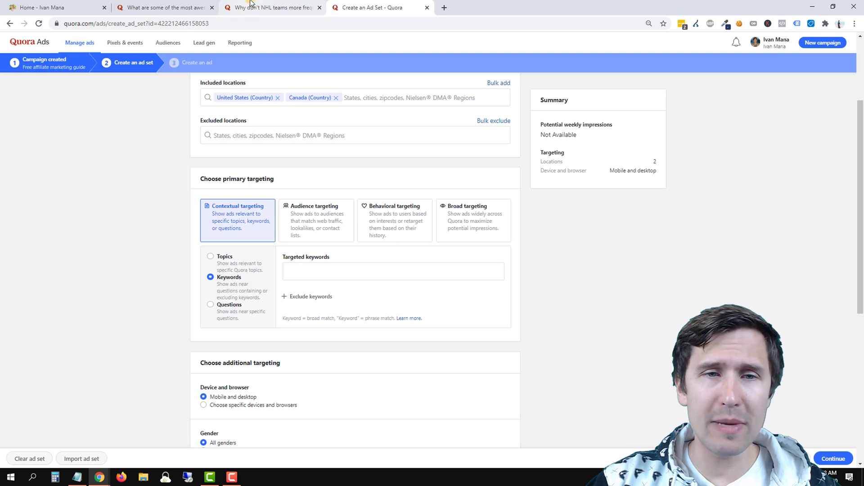
left_click(250, 2)
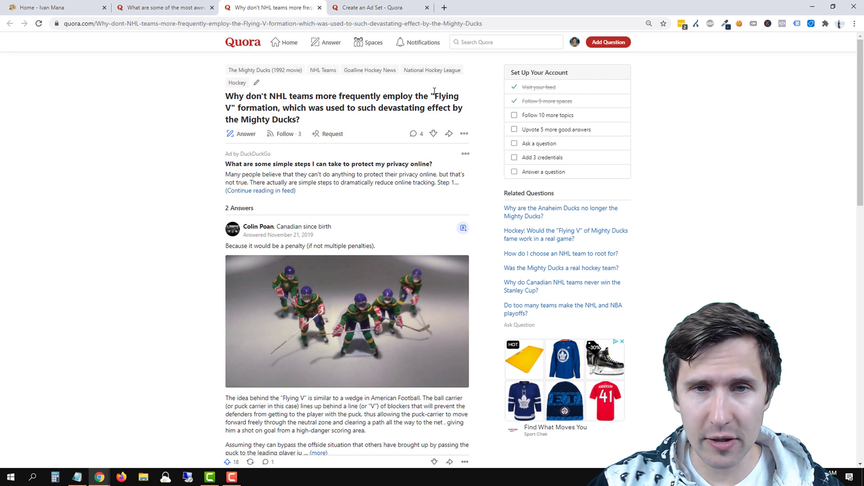
left_click_drag(434, 94, 279, 108)
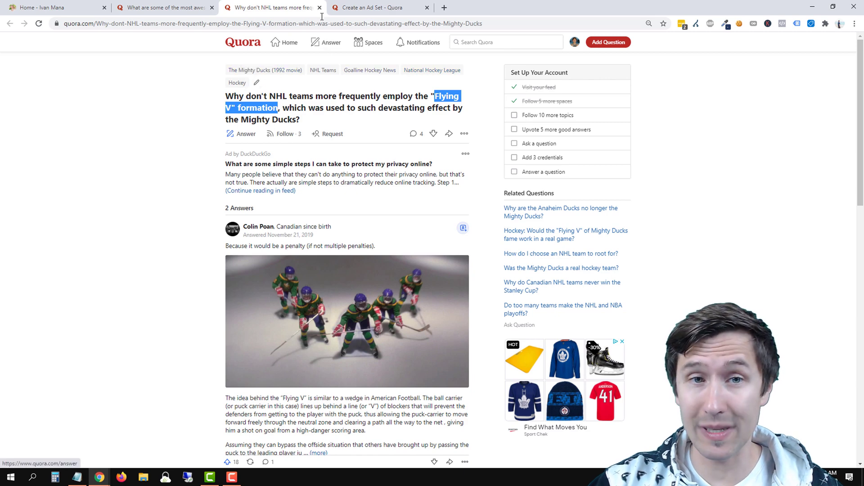
left_click(347, 8)
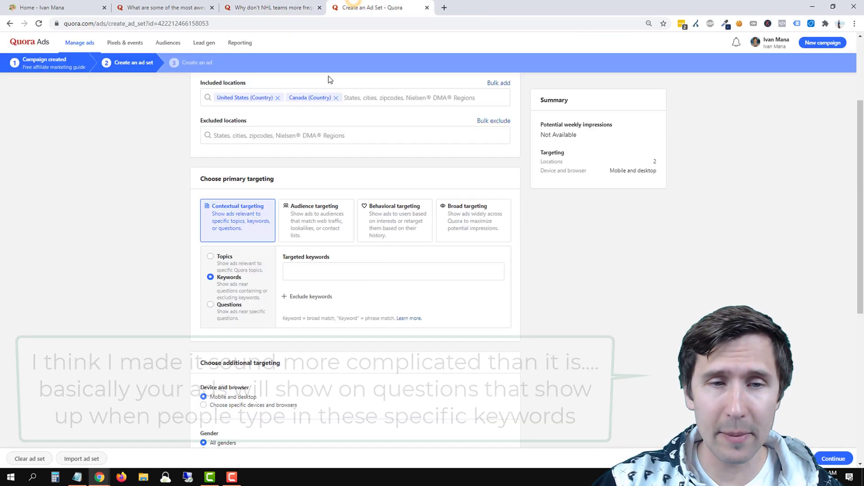
Add 'flying v formation' as a targeted keyword and review the broad-matching note.
left_click(301, 270)
type("flying v")
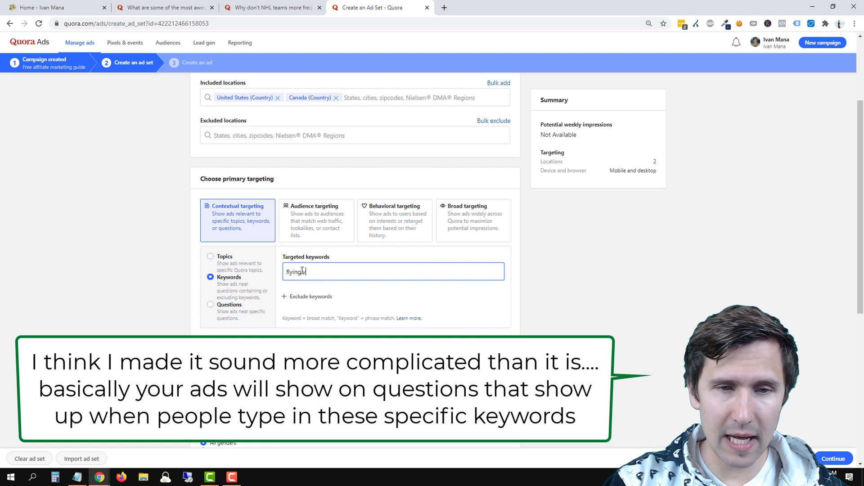
type(" formation")
key("Return")
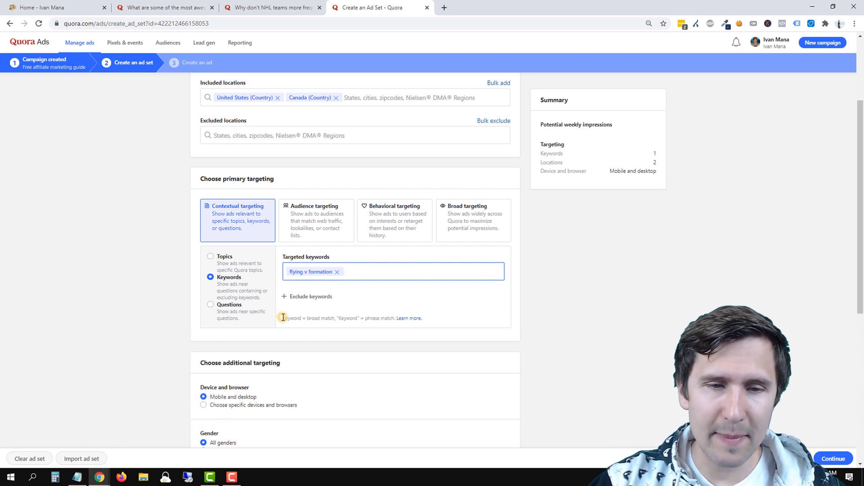
left_click_drag(283, 318, 339, 320)
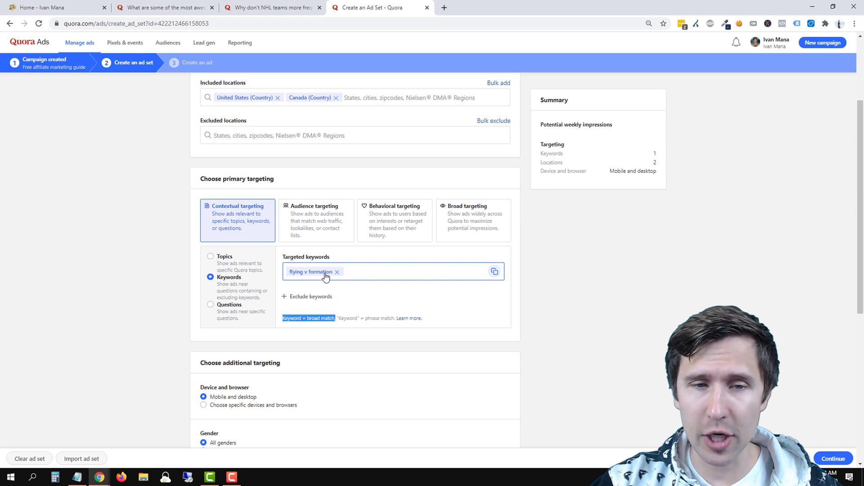
left_click(342, 316)
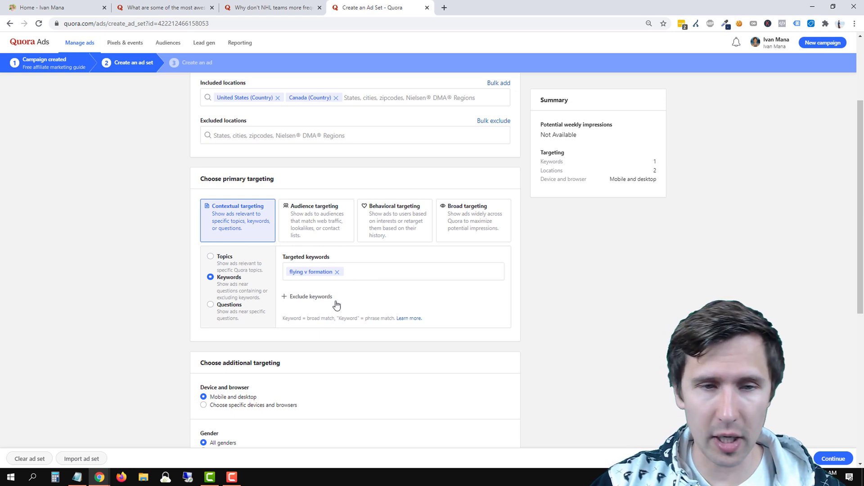
Add 'free' as an excluded keyword and check the Not Available impressions estimate.
left_click(314, 297)
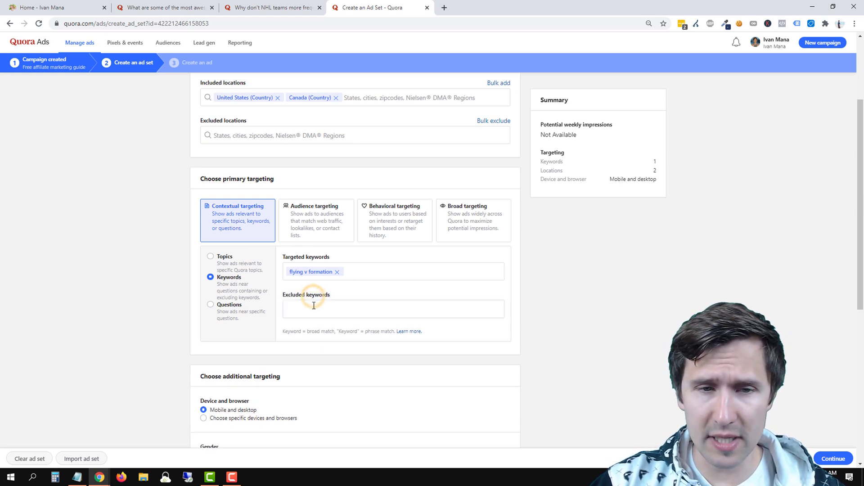
type("free")
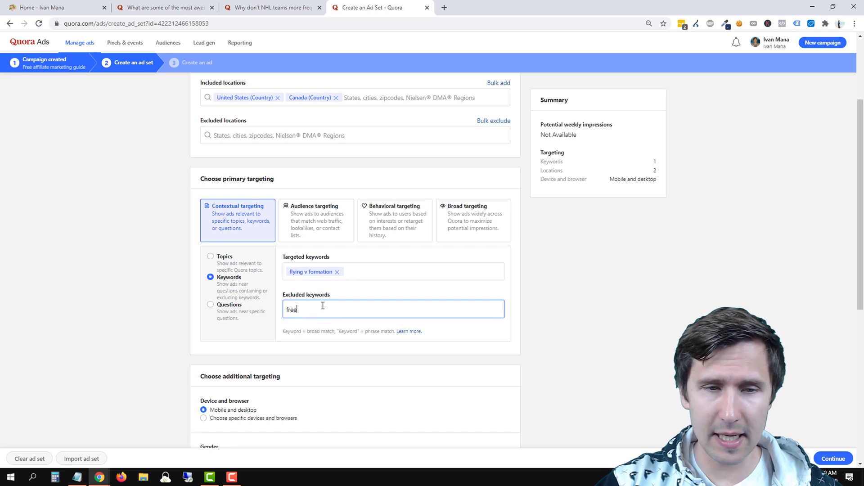
key("Return")
left_click(272, 7)
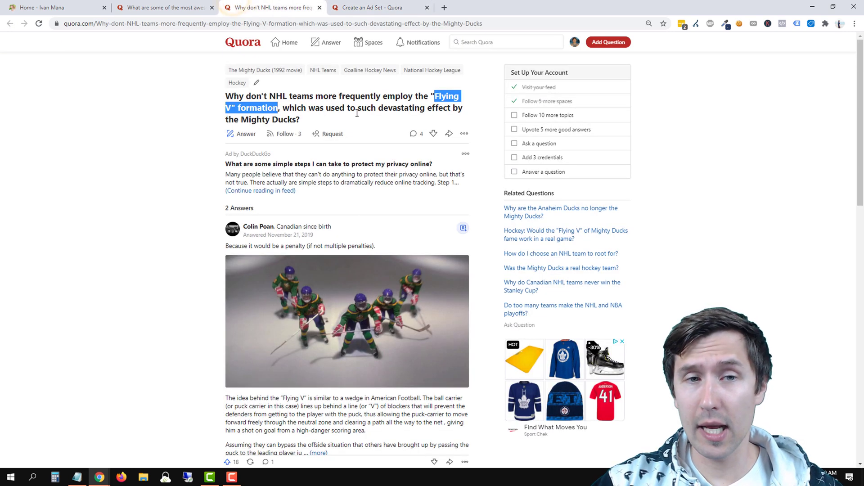
left_click(373, 8)
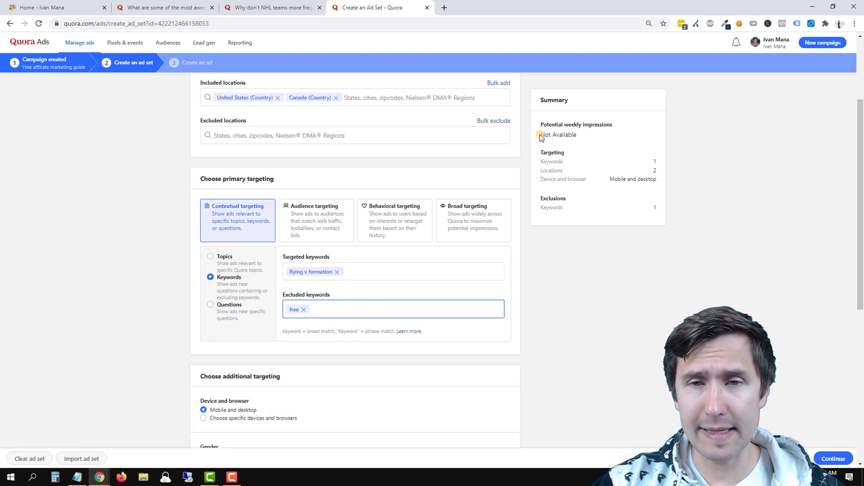
left_click_drag(539, 134, 589, 136)
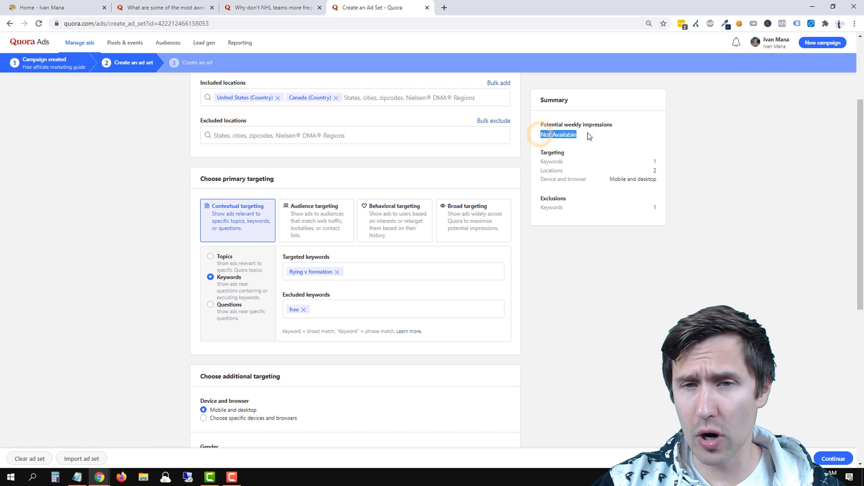
Remove the 'flying v formation' and 'free' keywords and switch contextual targeting to Questions.
left_click(622, 263)
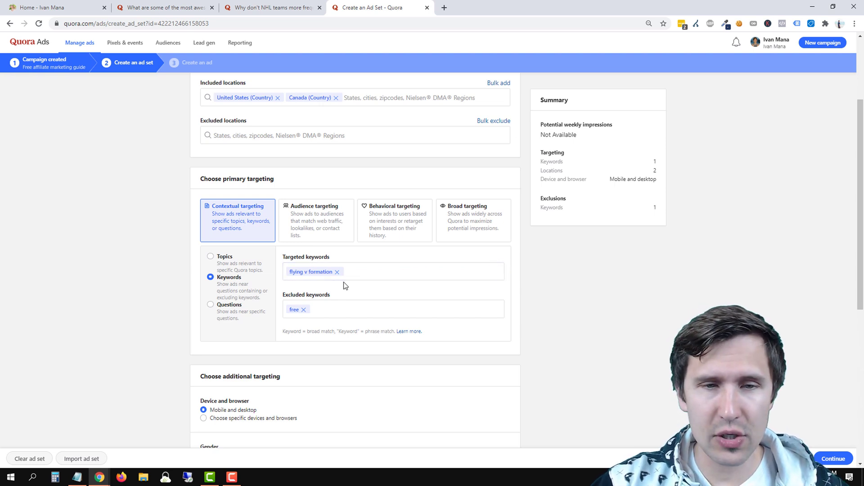
left_click(336, 272)
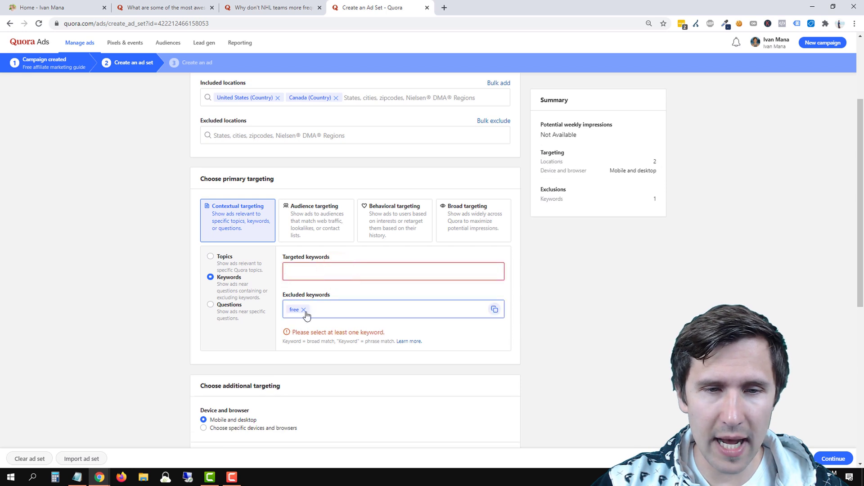
left_click(303, 309)
left_click(126, 297)
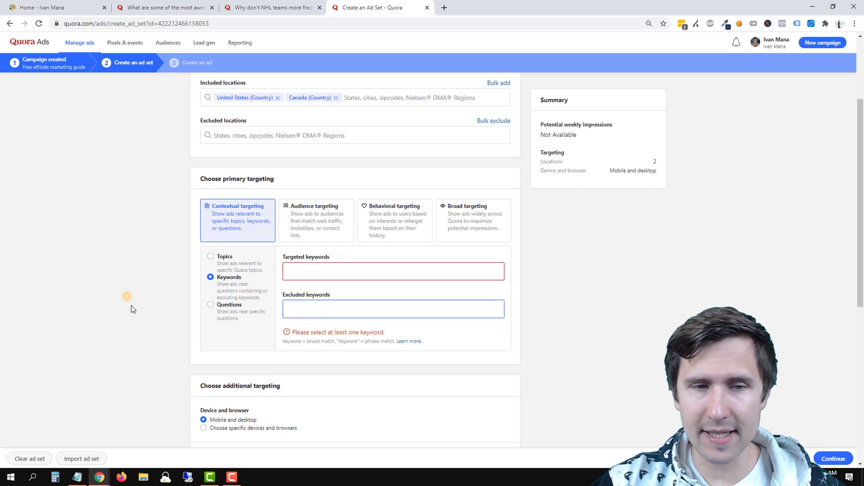
left_click(234, 310)
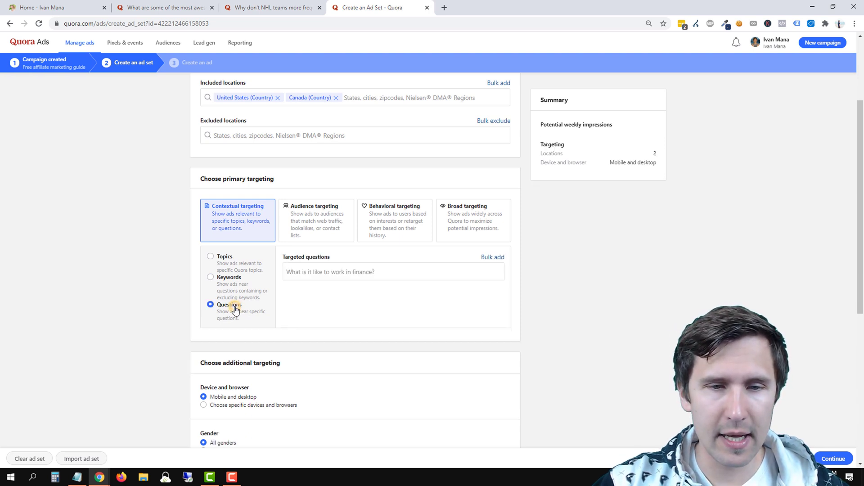
Search 'what are some of the most psyc', target the awesome psychological facts question, and view its page.
left_click(331, 268)
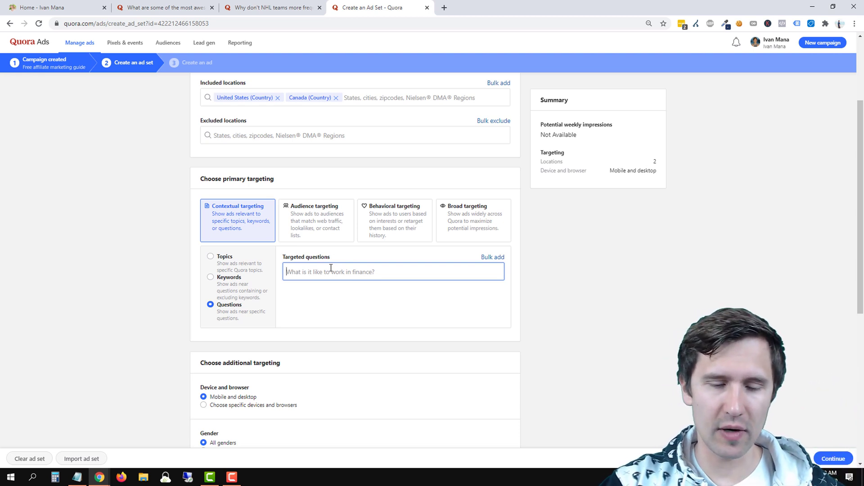
type("what")
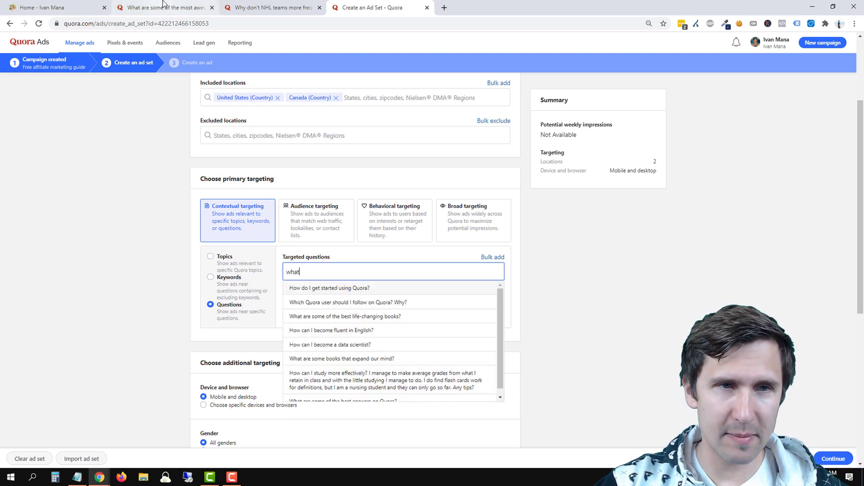
type(" are ")
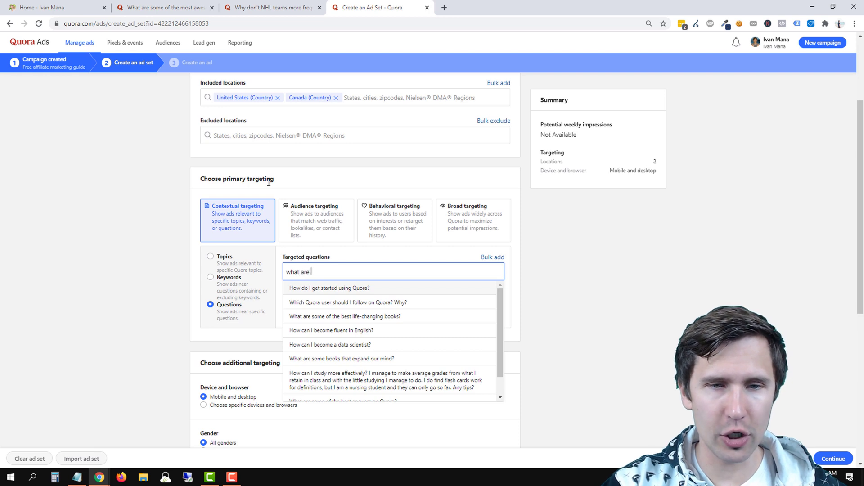
type("some of the most psycho")
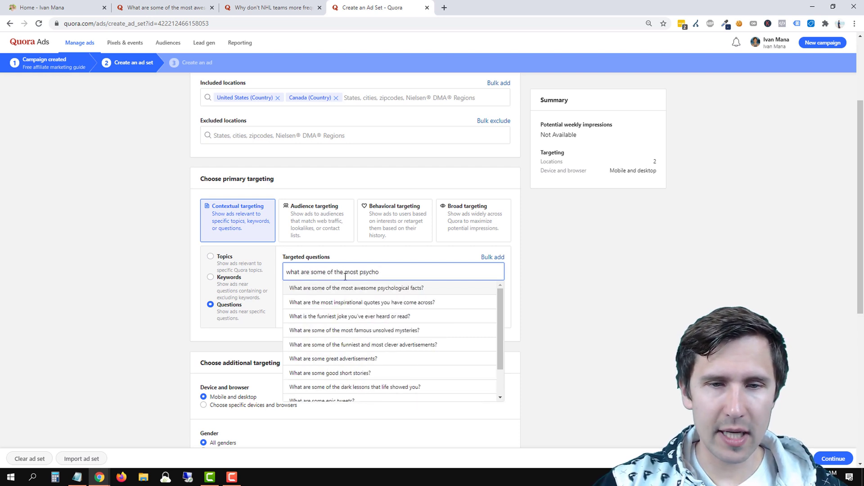
left_click(391, 289)
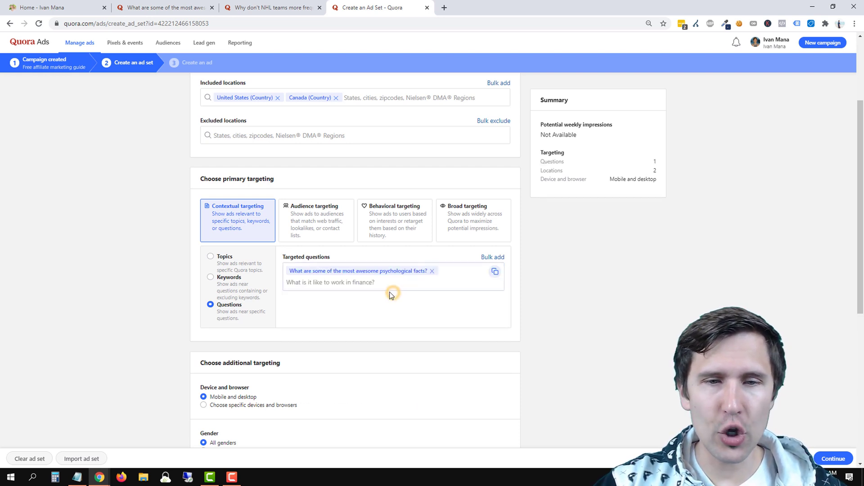
key("ctrl+2")
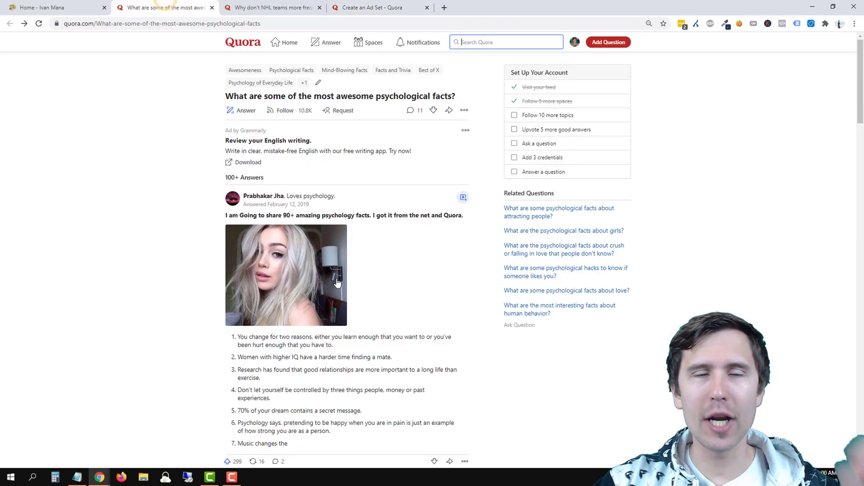
left_click(365, 7)
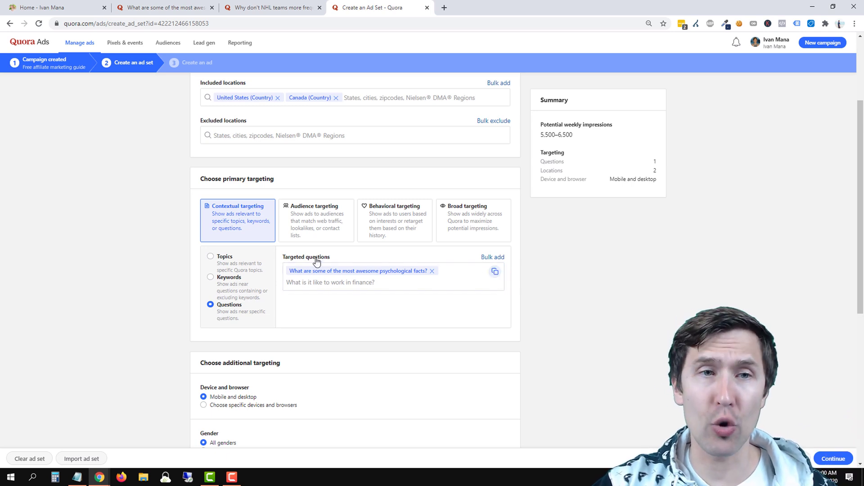
key("ctrl+shift+Tab")
key("ctrl+shift+Tab")
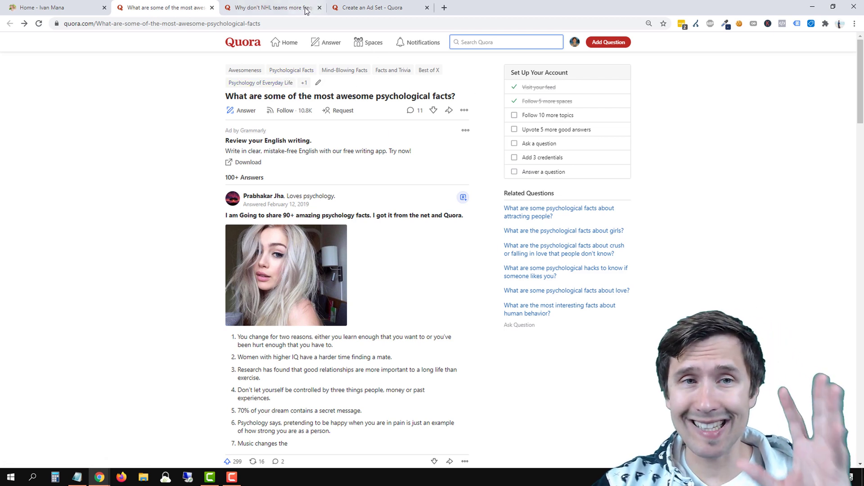
left_click(286, 3)
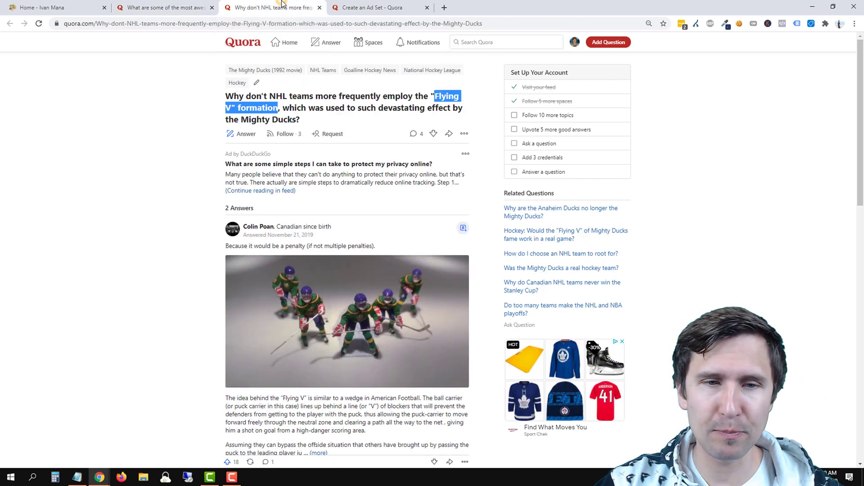
left_click(370, 5)
left_click(326, 282)
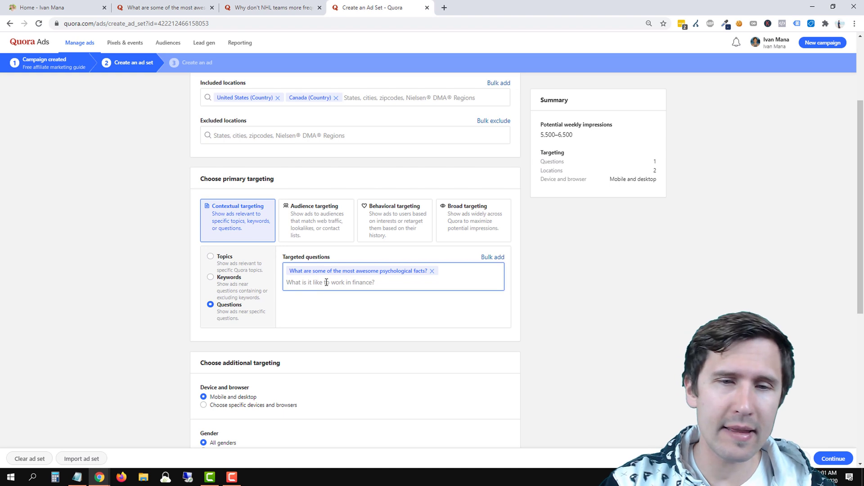
Add the first 'what are some' suggestion, the best-new-products question, as another targeted question.
type("what are some")
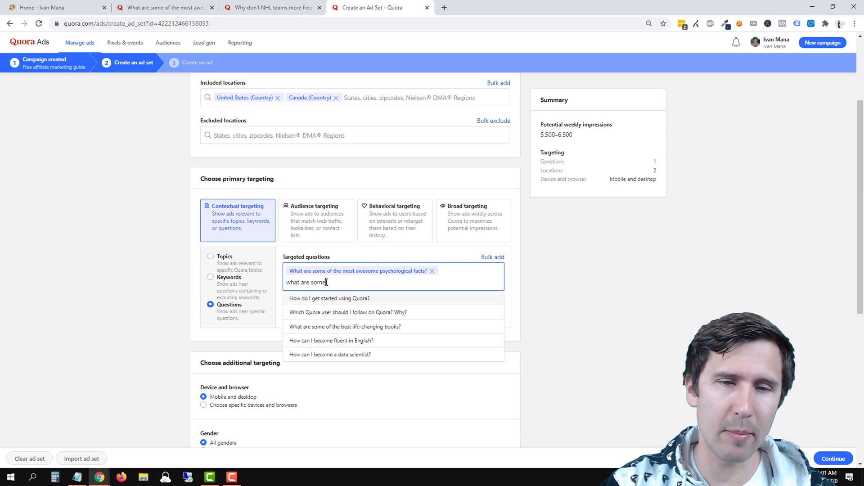
key("Return")
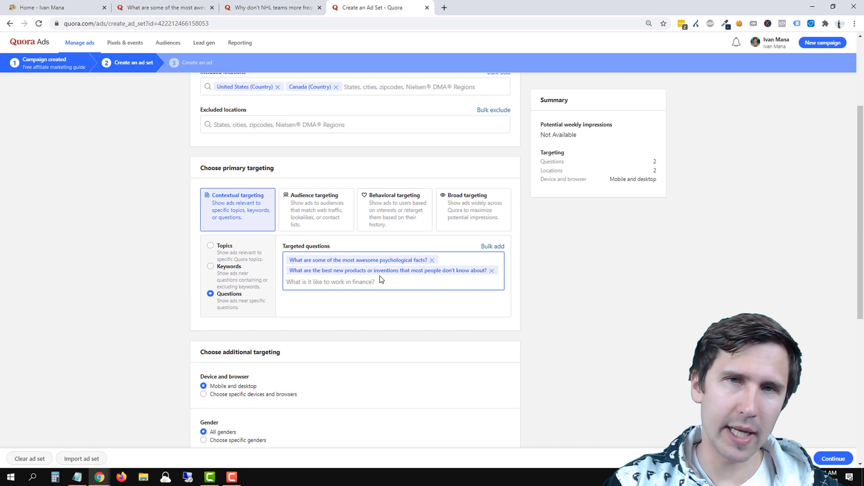
type("hockey")
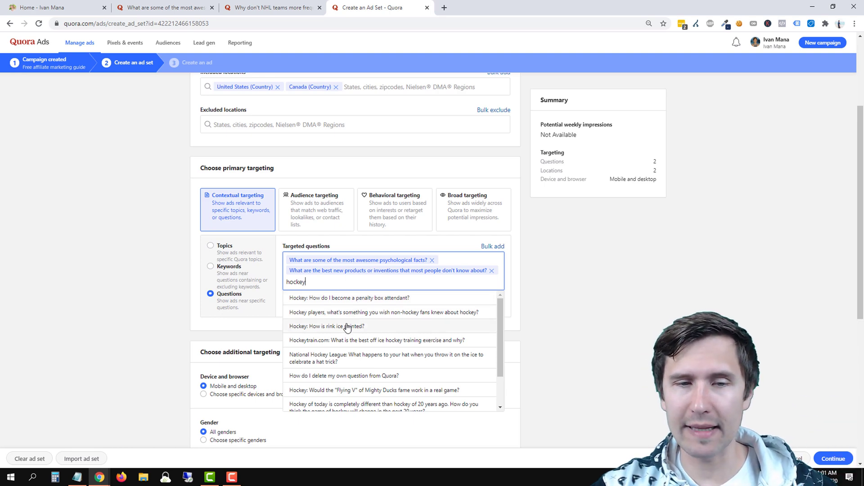
scroll(349, 320, "down", 1)
scroll(351, 330, "up", 1)
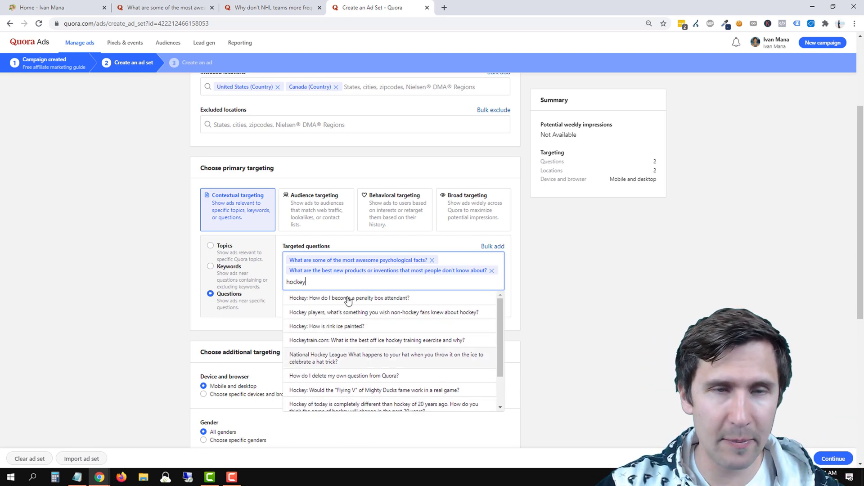
left_click(272, 8)
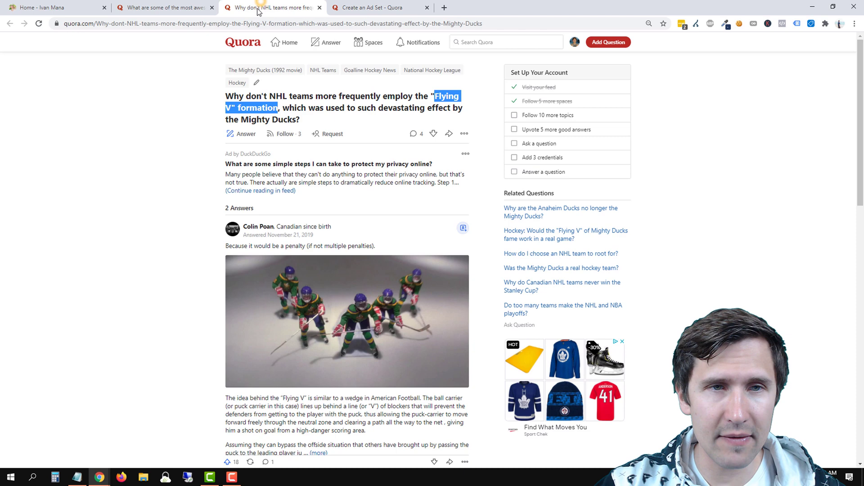
left_click(265, 103)
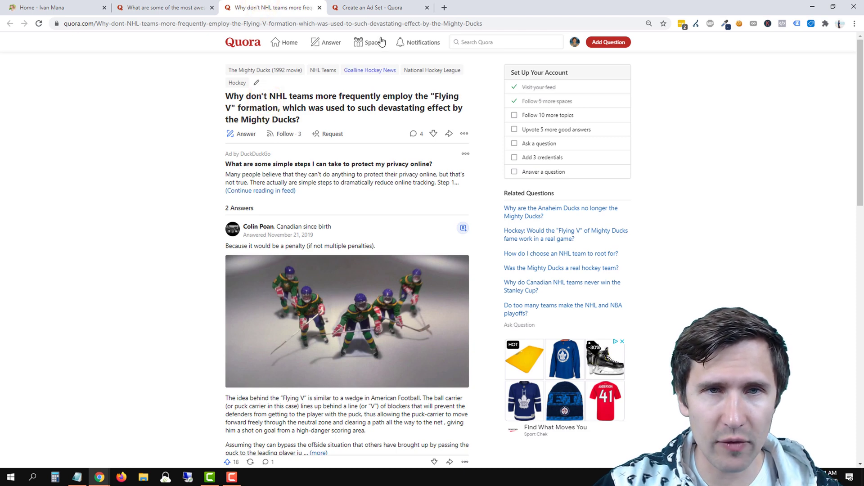
left_click(372, 8)
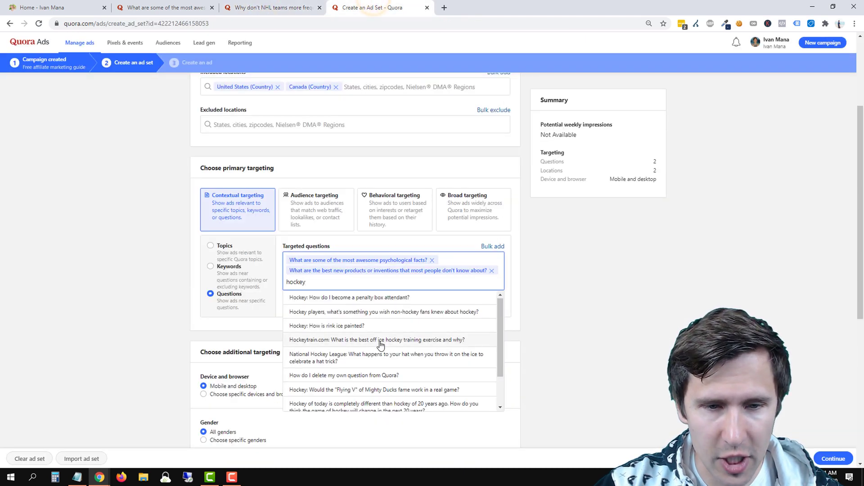
scroll(381, 344, "down", 1)
scroll(377, 322, "up", 1)
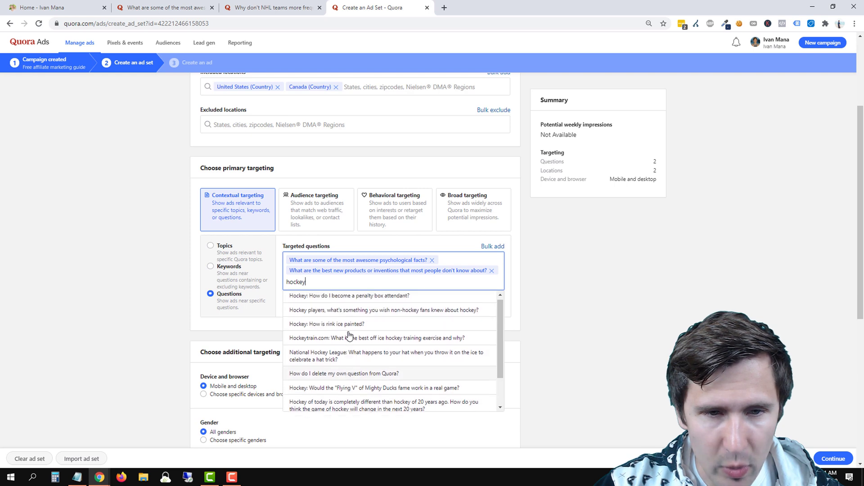
Add the NHL Flying V question as a target, then remove it and the best-new-products question.
double_click(330, 280)
type("why don'")
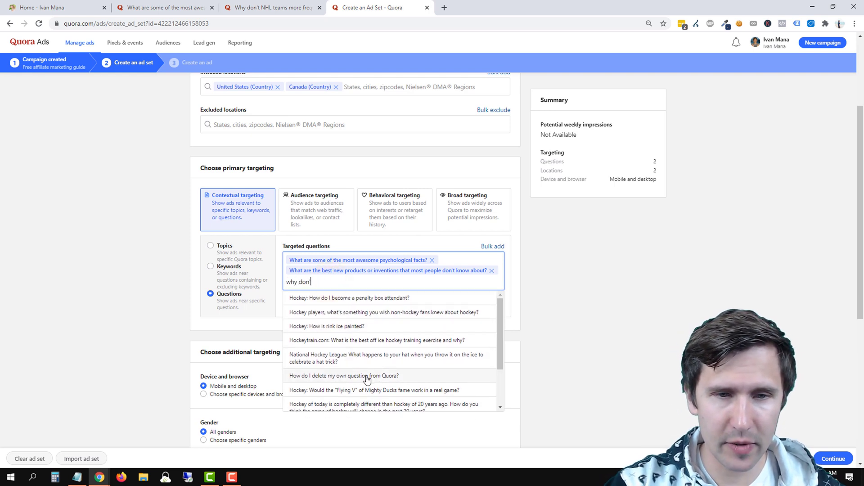
type("t more")
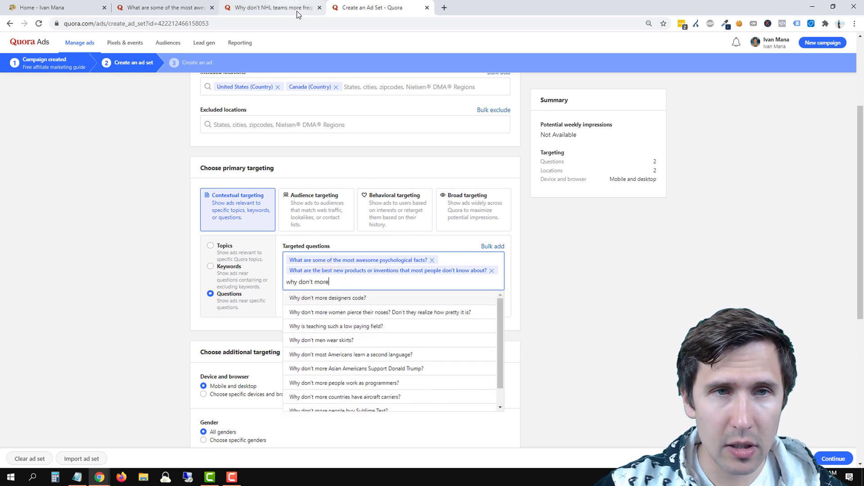
key("BackSpace")
key("BackSpace")
key("BackSpace")
key("BackSpace")
type("NHL")
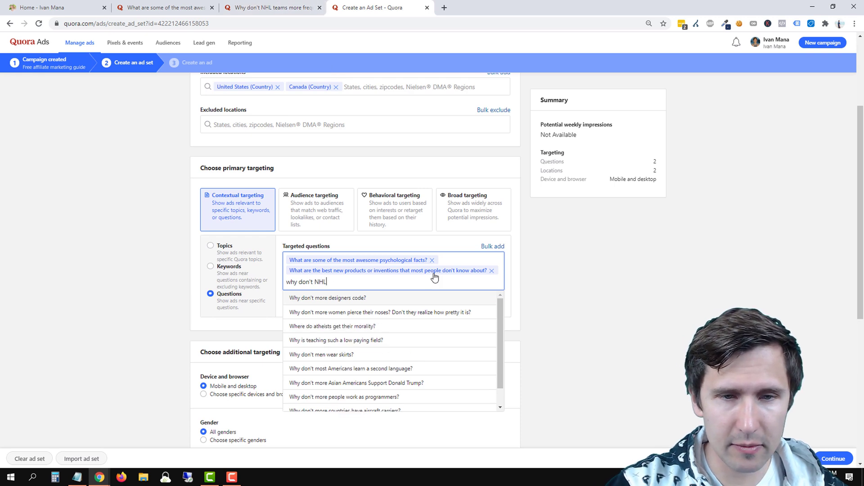
type(" teams")
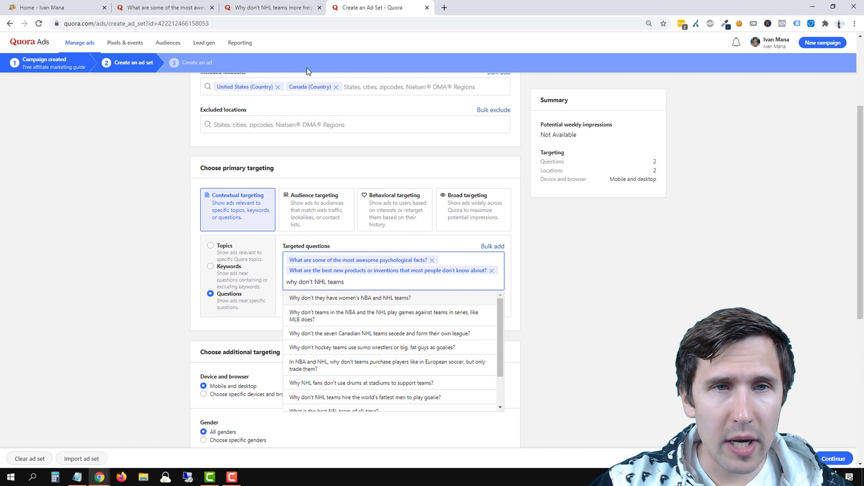
type("more frequently")
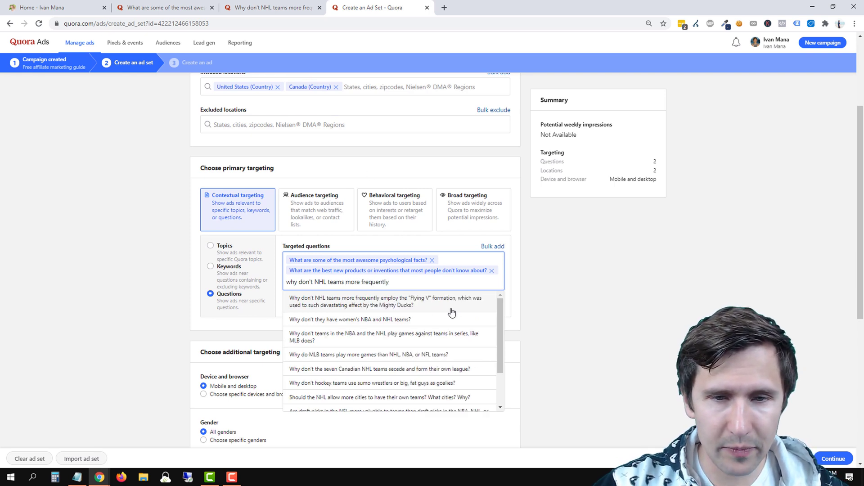
left_click(412, 301)
left_click(246, 4)
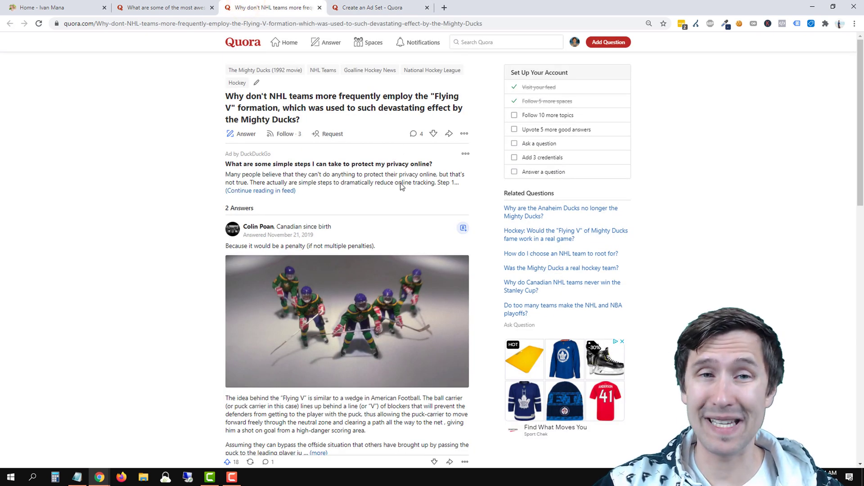
left_click(396, 7)
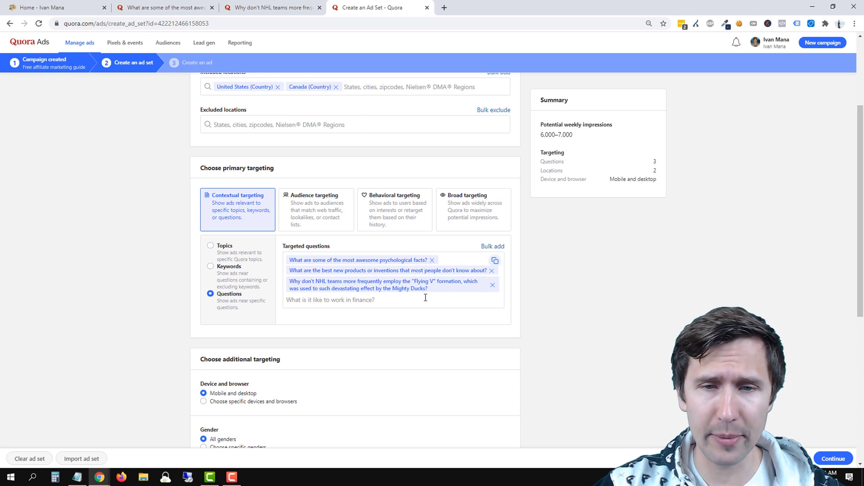
left_click(493, 285)
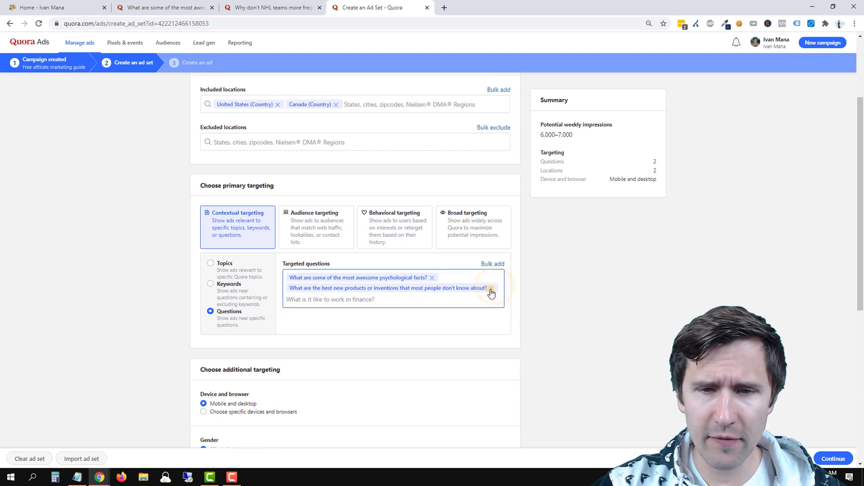
left_click(492, 285)
Remove the psychological facts question and choose Audience targeting as the primary targeting.
left_click(434, 288)
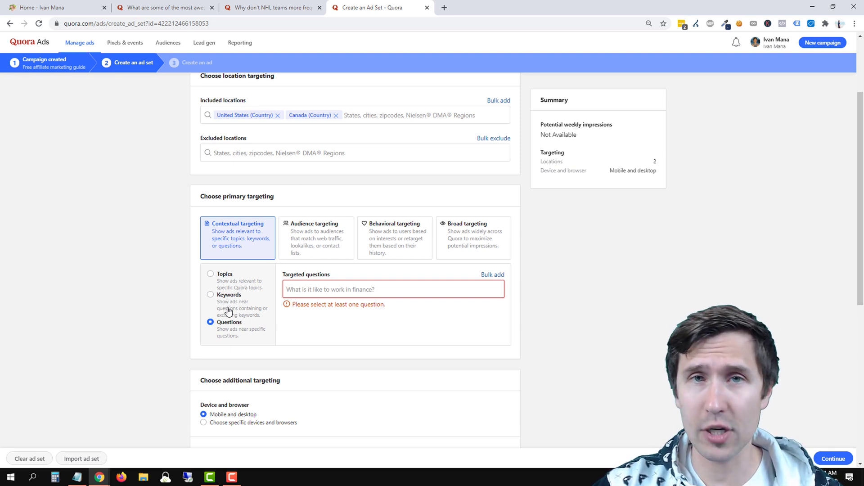
left_click(318, 251)
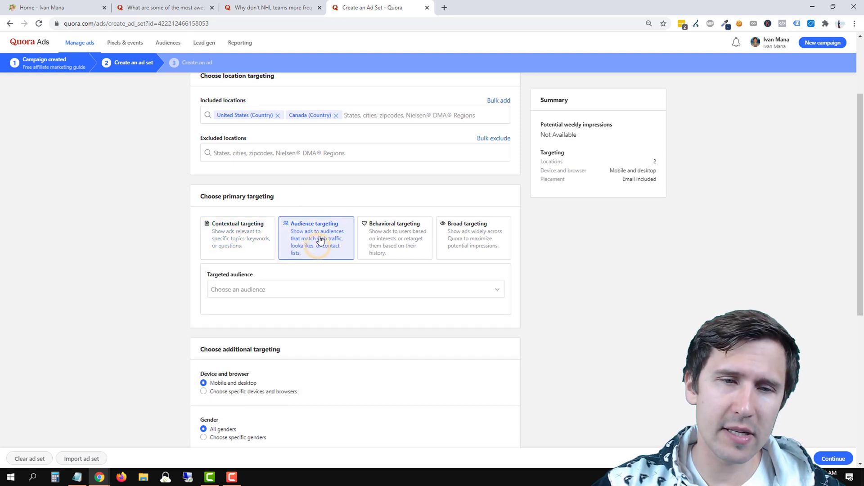
Open Create an audience, close it unused, then choose Behavioral targeting by Interests.
left_click(318, 291)
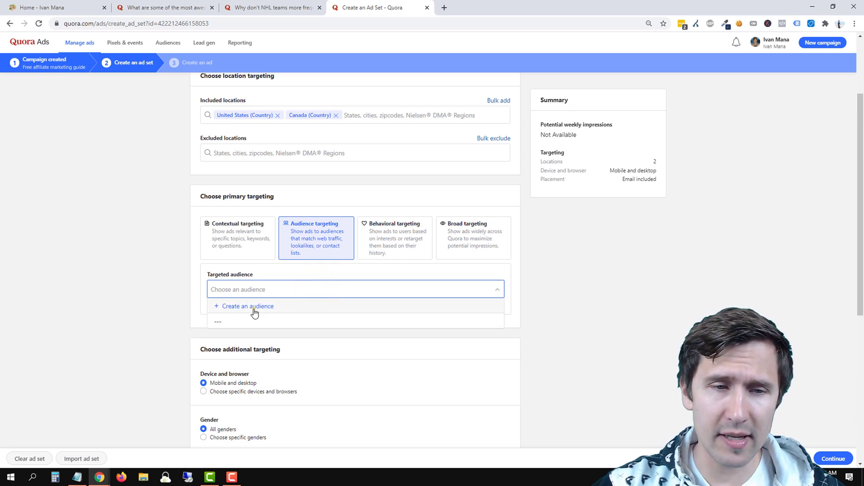
left_click(253, 310)
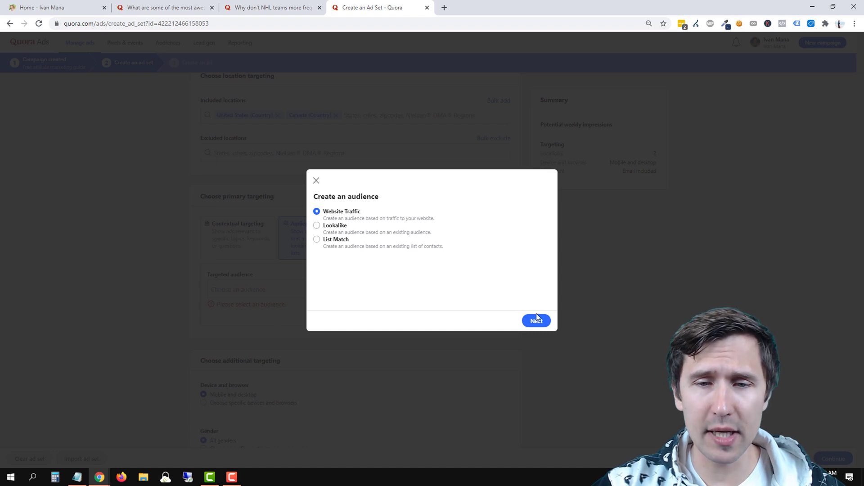
left_click(317, 180)
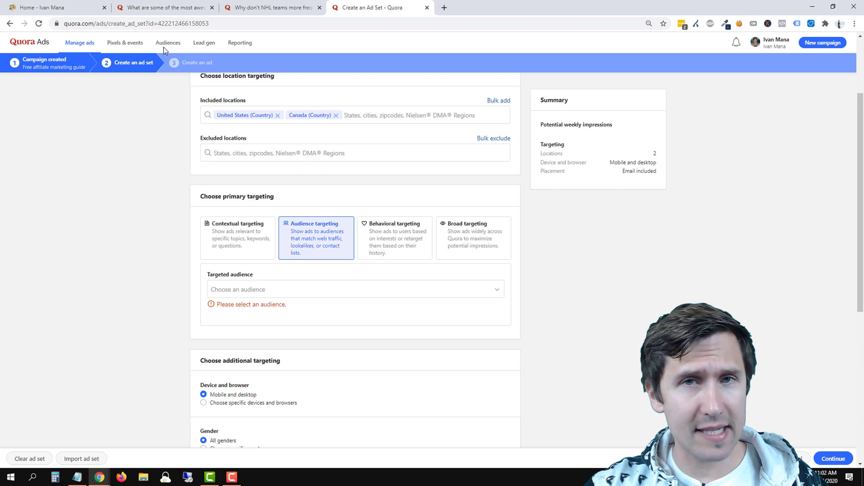
left_click(314, 295)
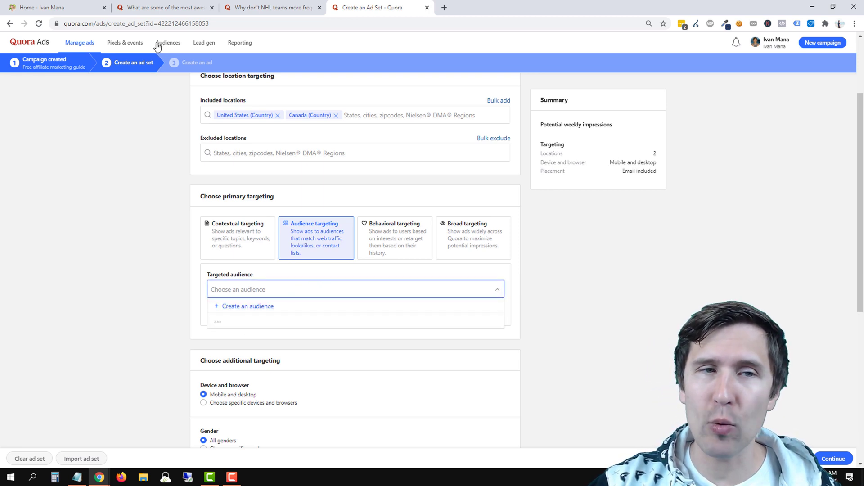
left_click(423, 196)
left_click(406, 242)
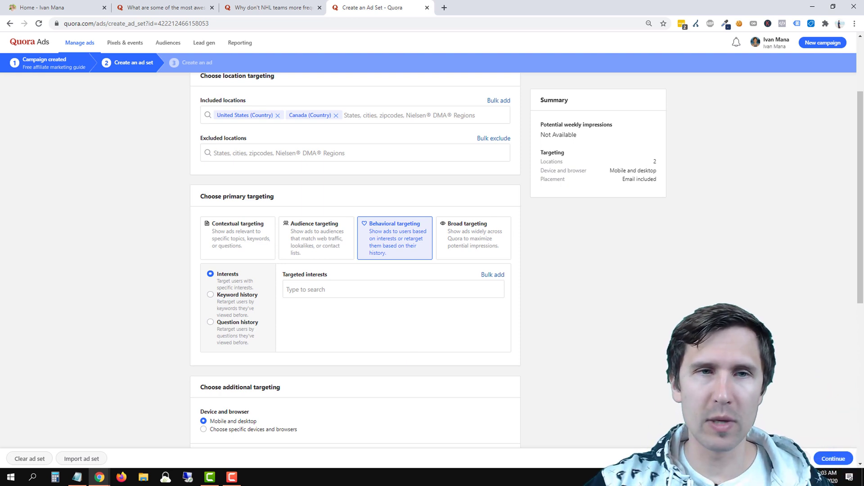
Review the NHL and psychological facts question pages before returning to the targeting form.
left_click(288, 7)
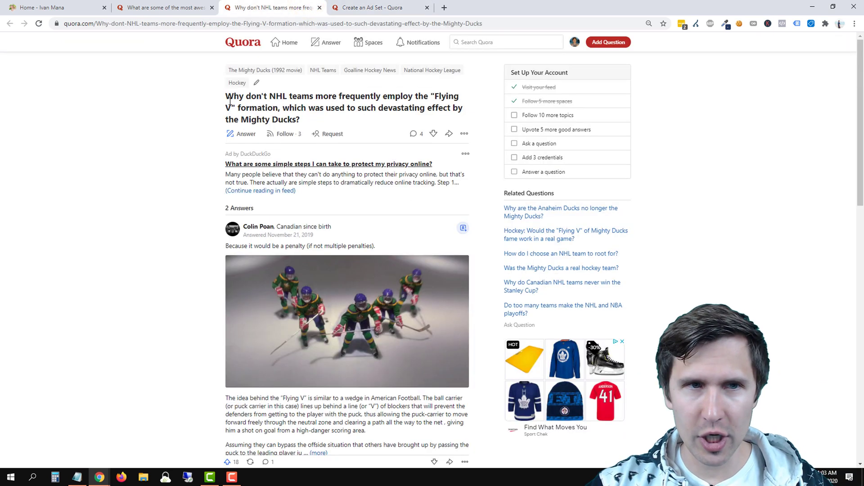
left_click(162, 7)
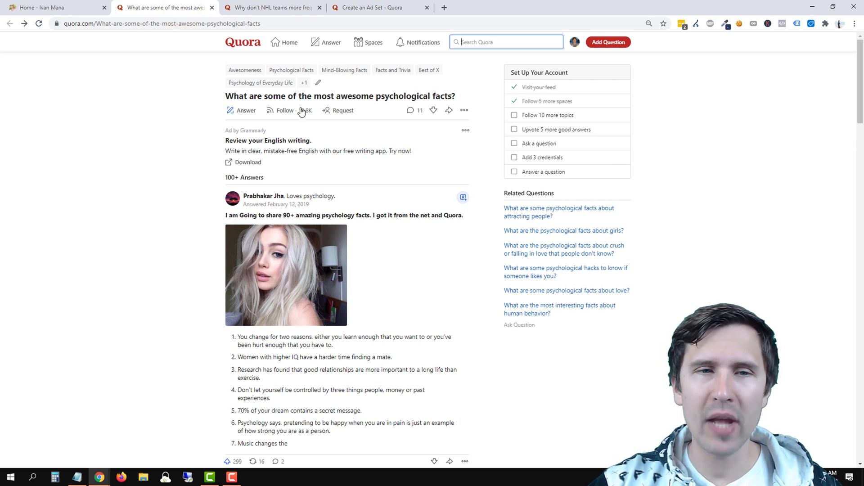
left_click_drag(265, 96, 432, 96)
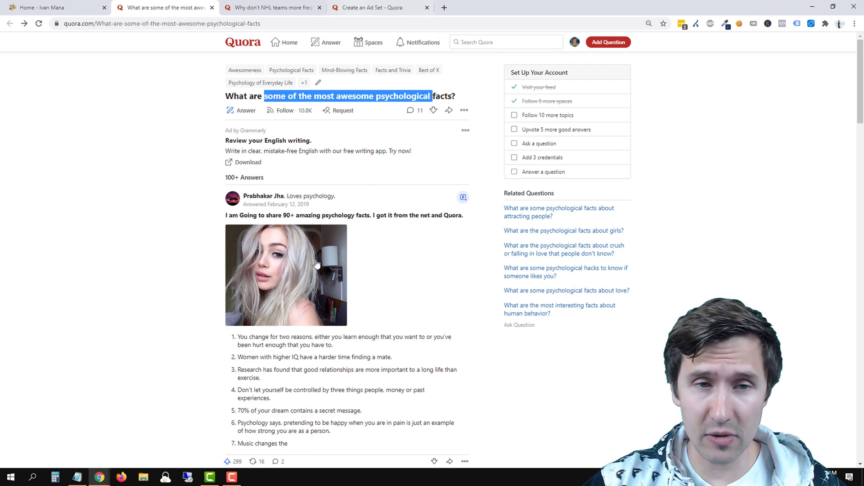
left_click(375, 2)
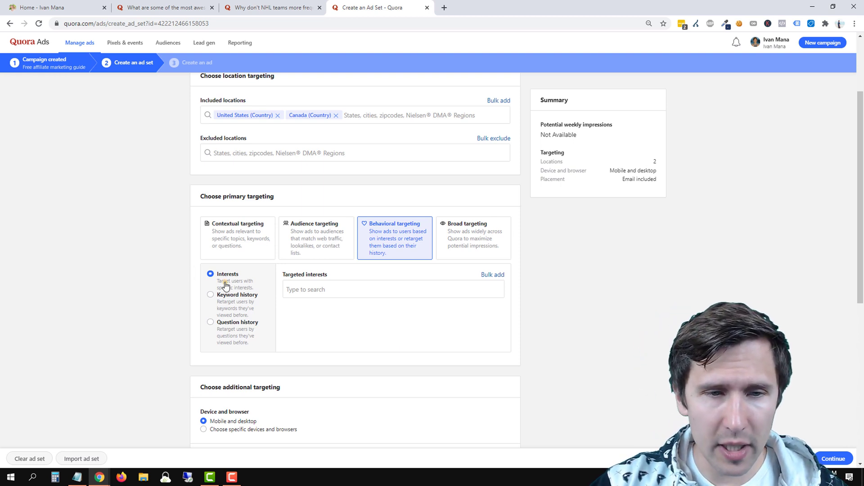
Add Cooking and Hockey as targeted interests.
mouse_move(226, 285)
left_mouse_down()
mouse_move(236, 292)
mouse_move(240, 284)
left_mouse_up()
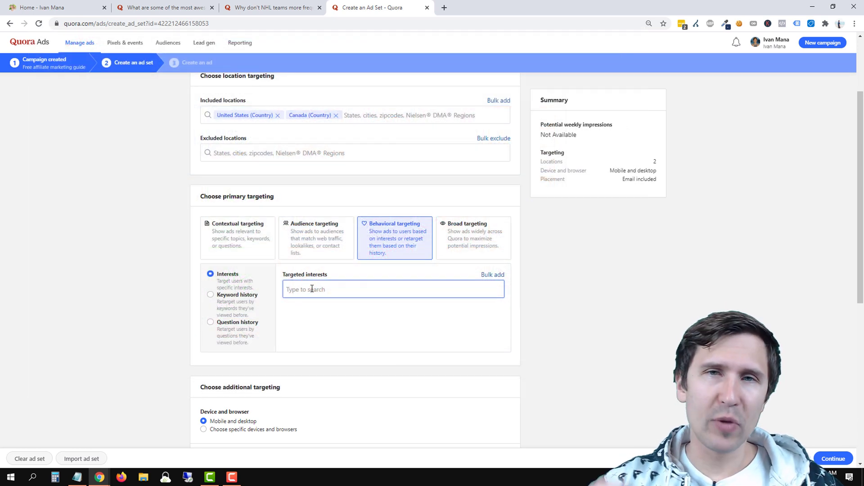
type("cooking")
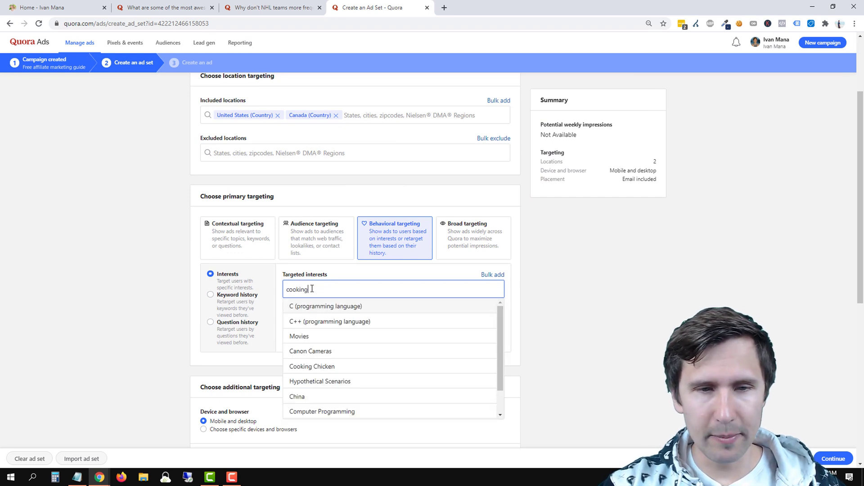
left_click(345, 309)
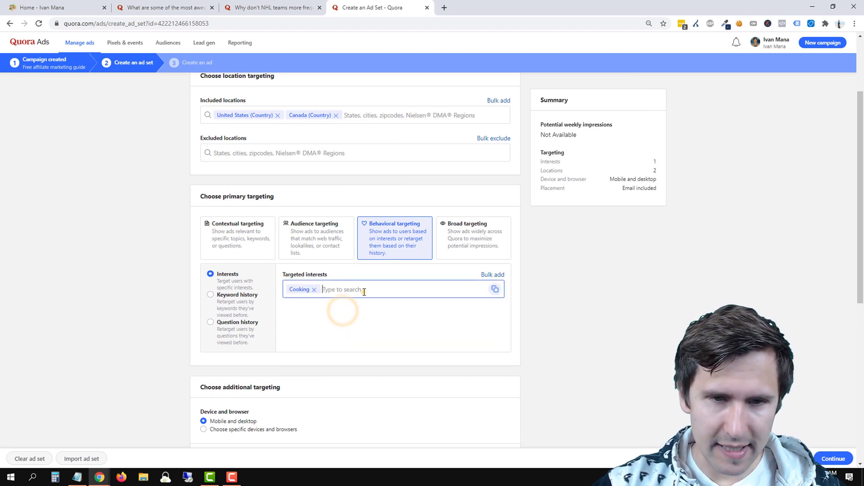
type("hockey")
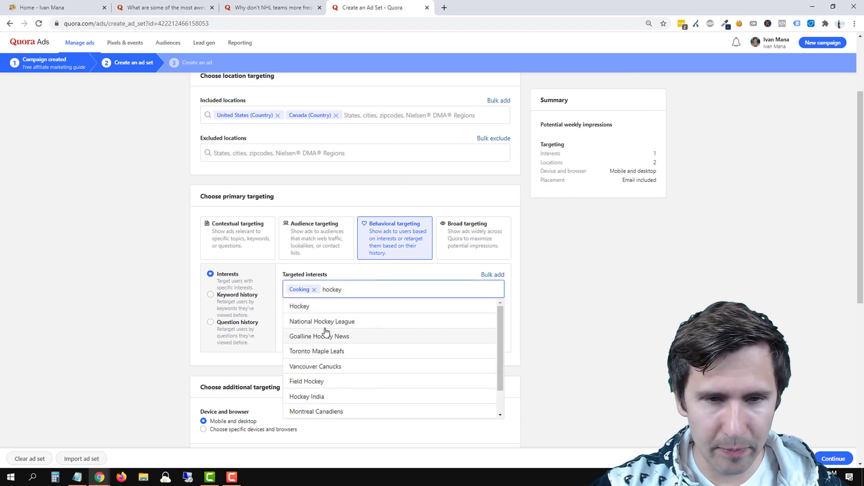
left_click(328, 309)
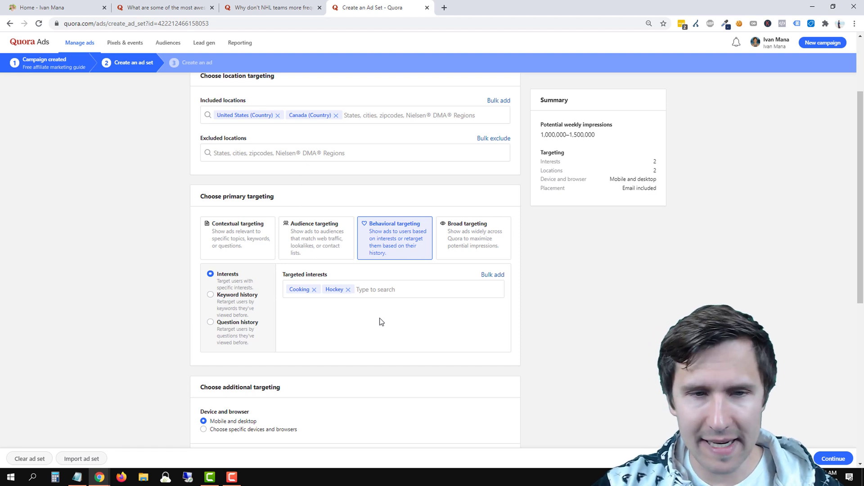
Switch behavioral targeting to 30-day keyword history, then begin a search from the NHL question page.
left_click(228, 302)
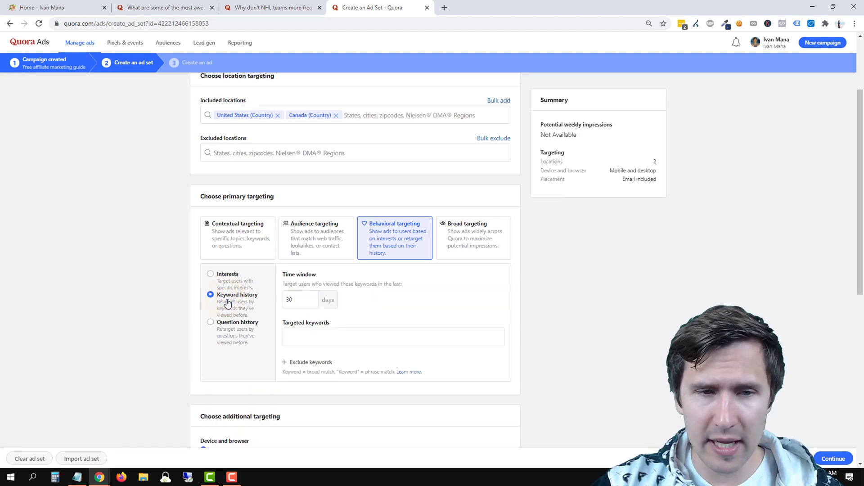
left_click(408, 333)
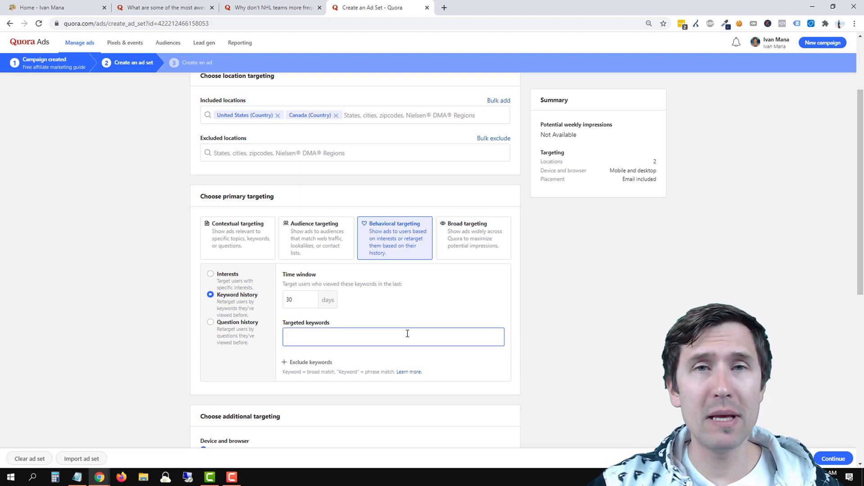
left_click(400, 320)
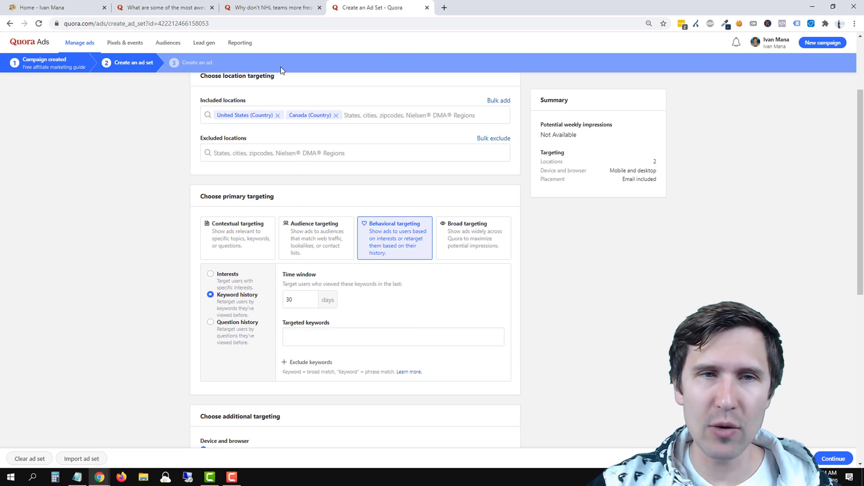
left_click(259, 7)
left_click(471, 43)
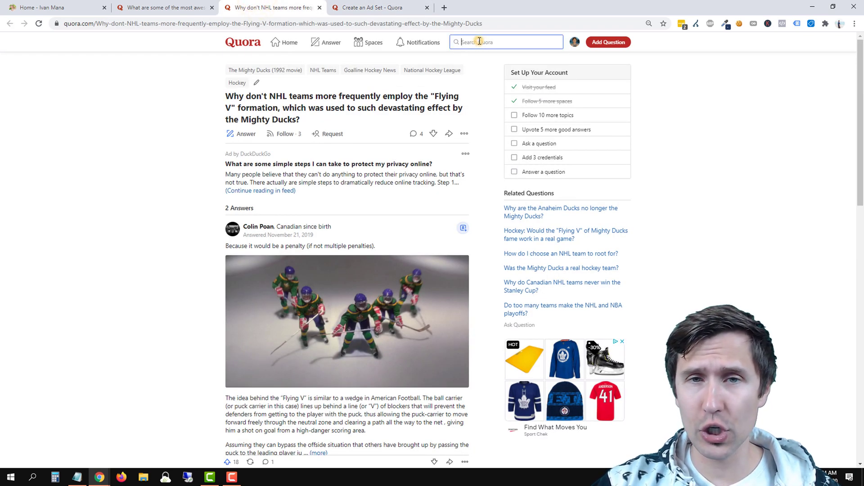
Search Quora for 'affiliate marketing', then go back to the ad set form.
type("ho")
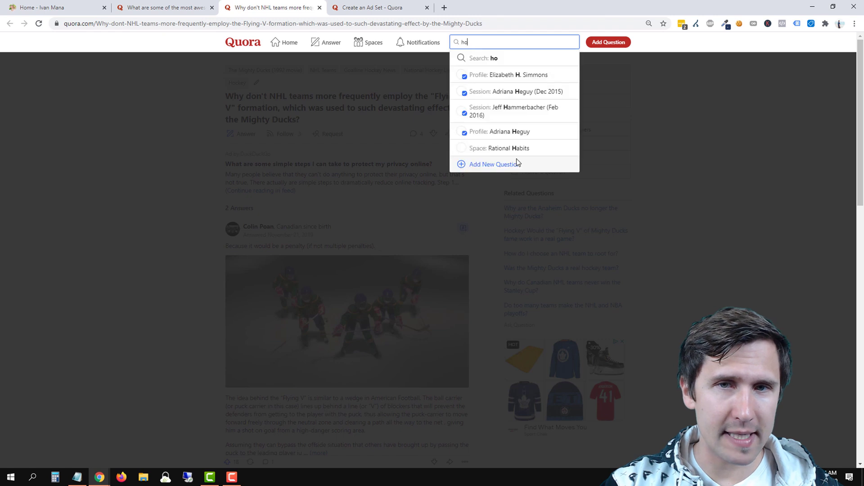
key("BackSpace")
key("BackSpace")
type("affiliate marketing")
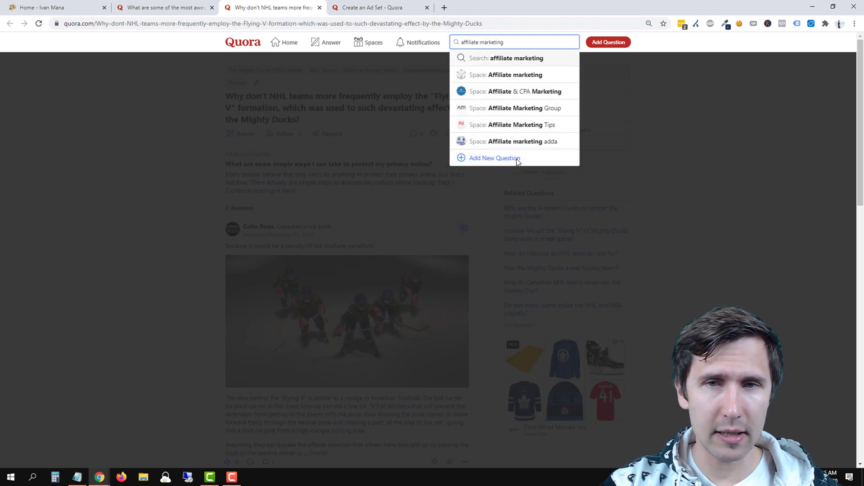
key("Return")
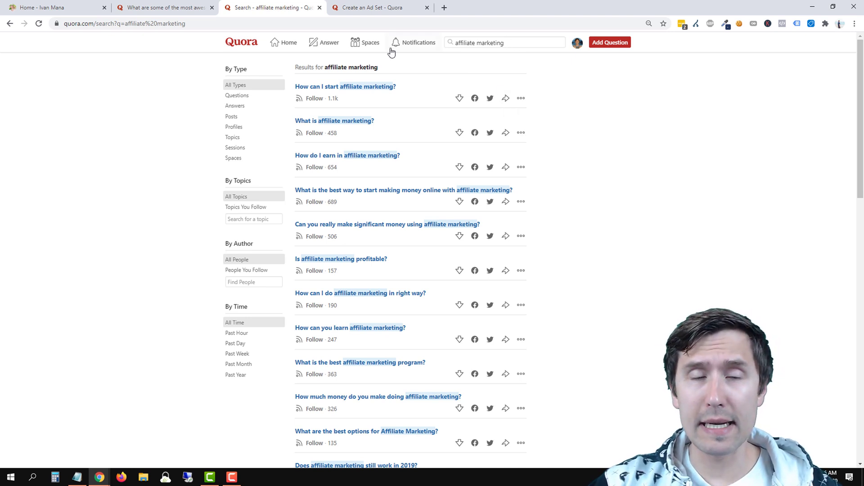
left_click(392, 7)
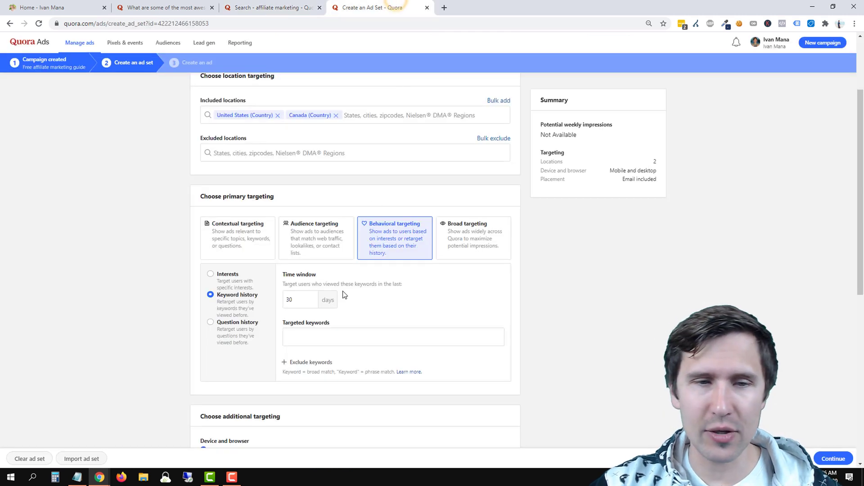
Add 'affiliate marketing' as a targeted keyword in the keyword-history targeting.
double_click(297, 300)
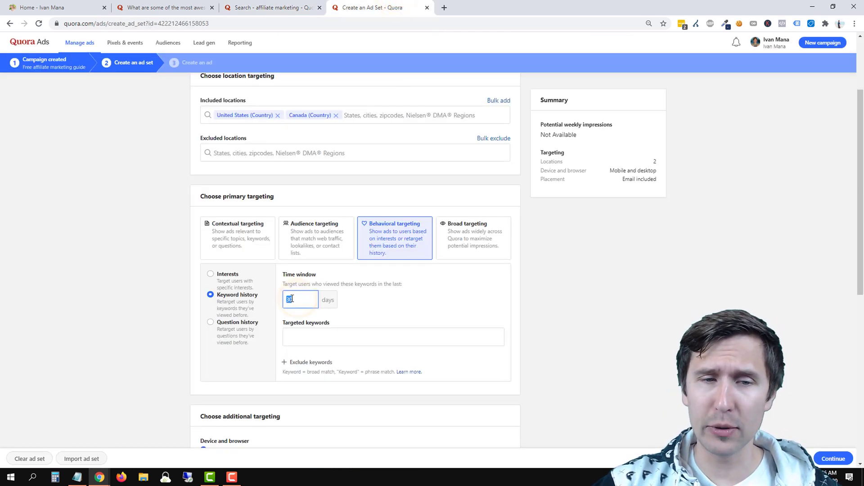
type("30")
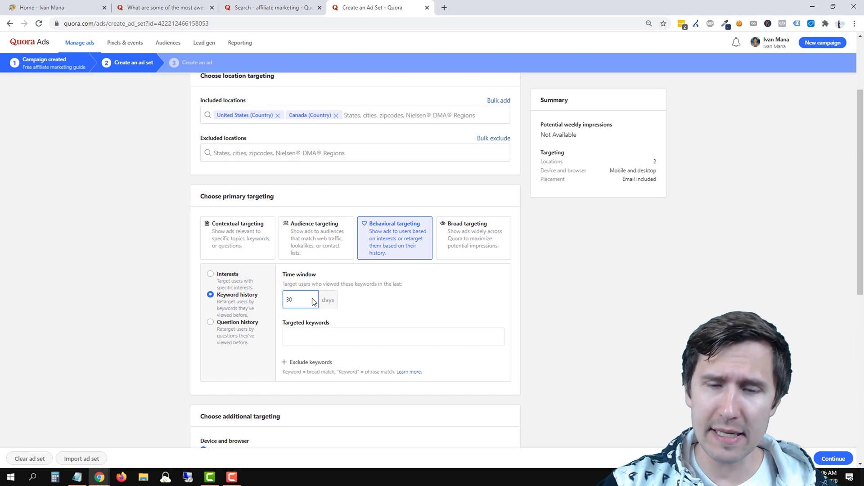
key("BackSpace")
key("BackSpace")
type("1")
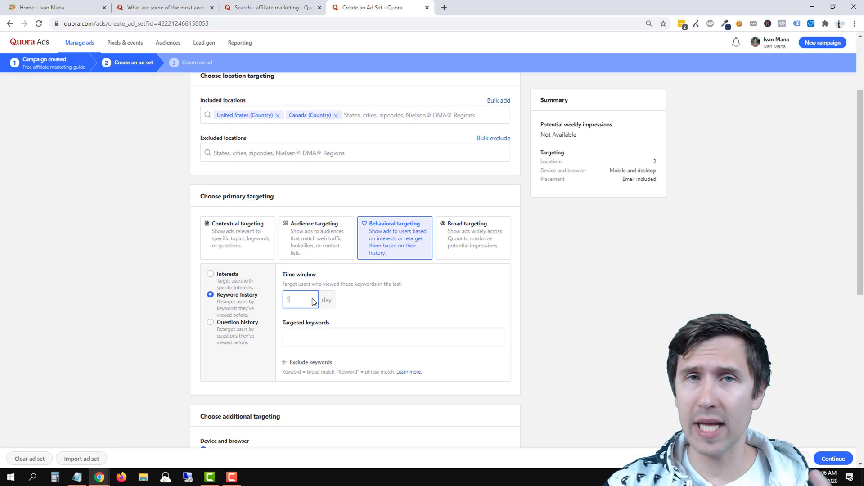
left_click(319, 335)
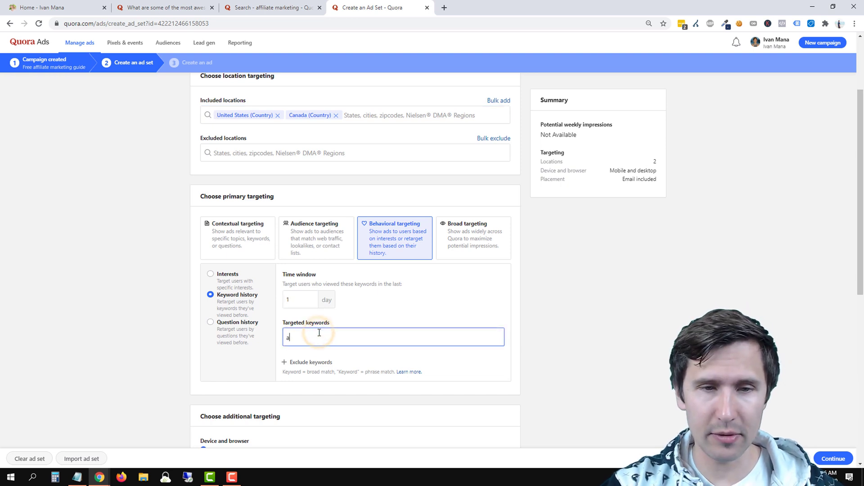
type("affiliate marketing")
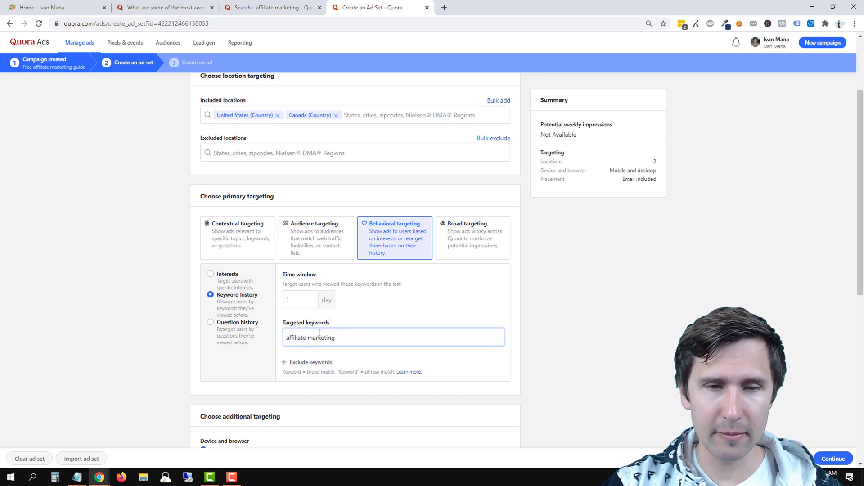
key("Return")
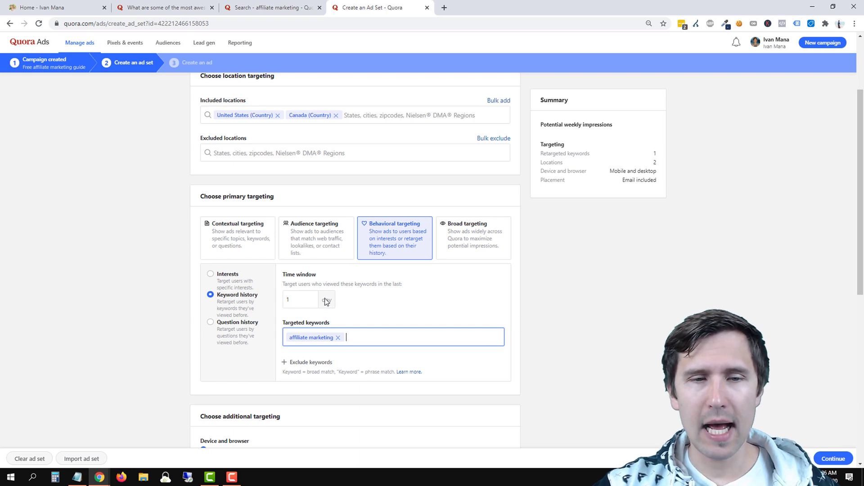
Set the time window to 30 days and review the keyword and broad-match note.
double_click(305, 299)
type("30")
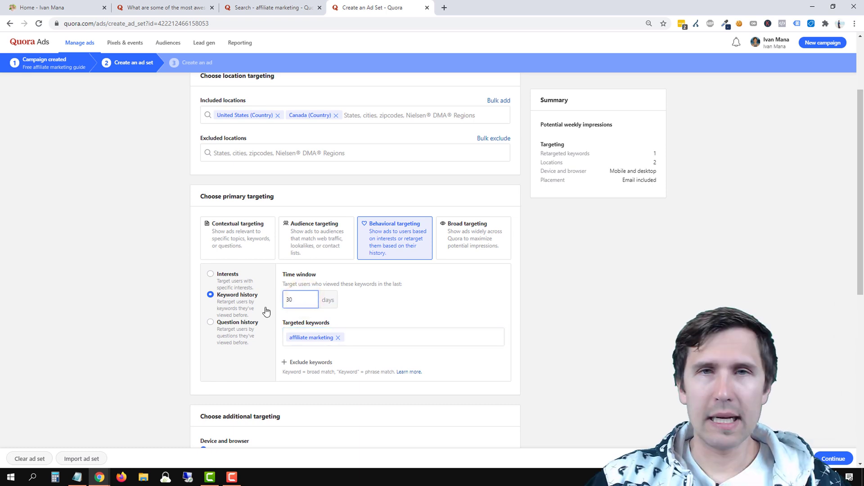
left_click(368, 300)
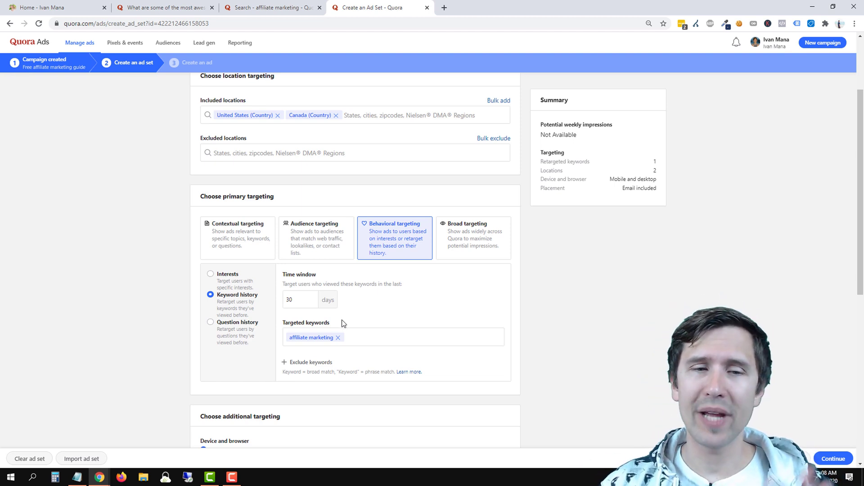
left_click(305, 300)
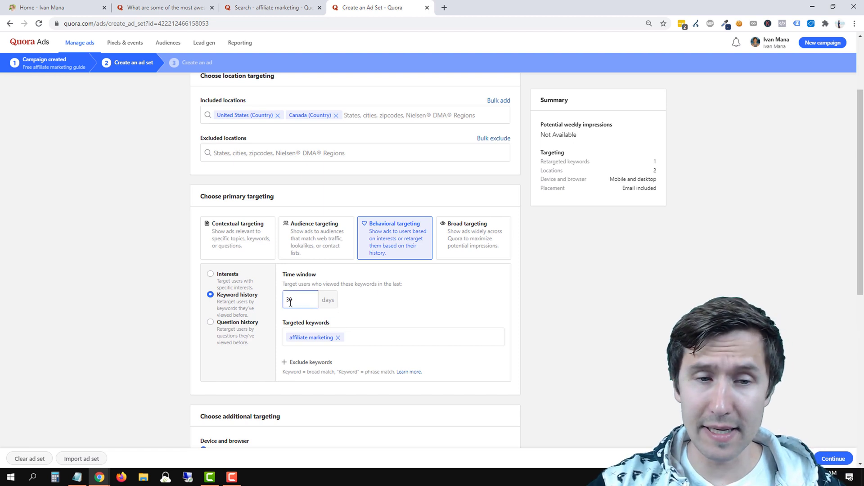
left_click(387, 337)
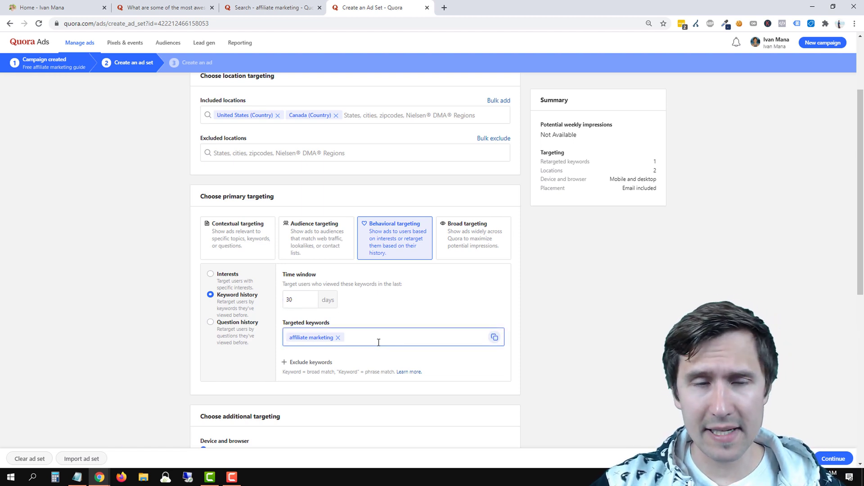
left_click(324, 357)
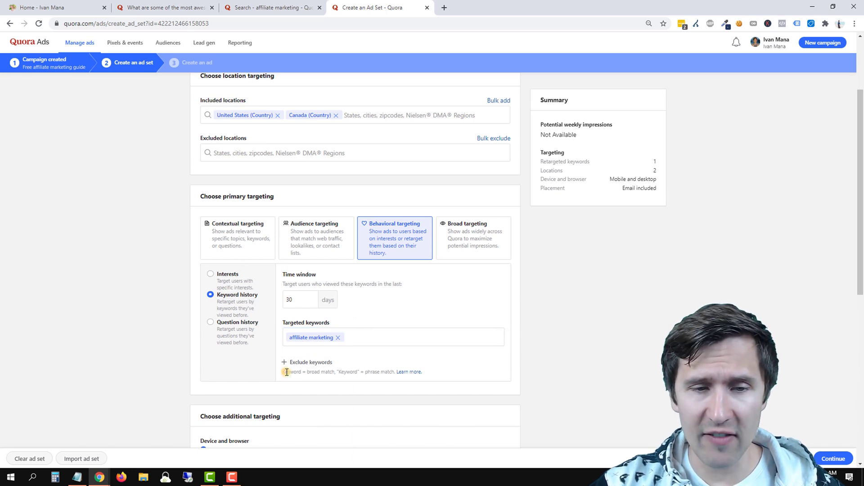
left_click_drag(285, 371, 336, 373)
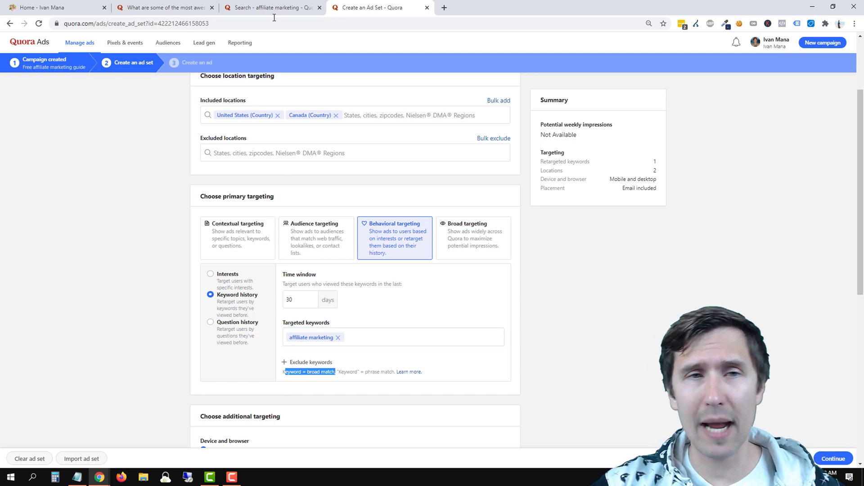
left_click(261, 6)
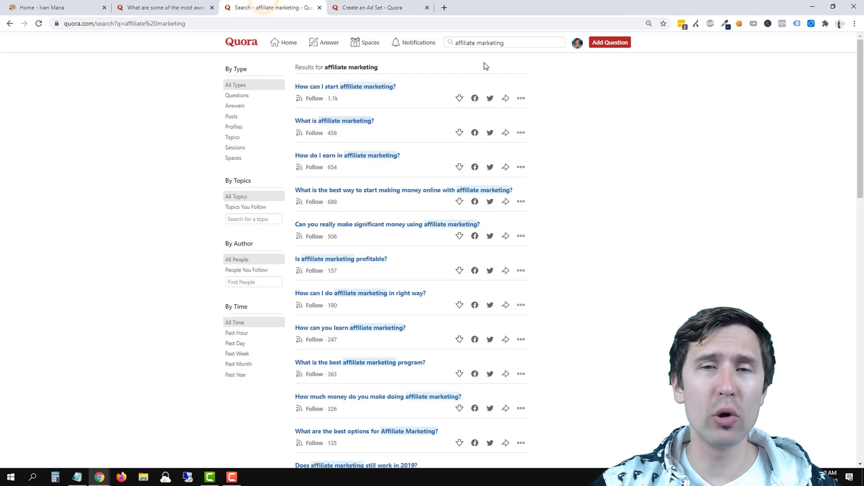
Search Quora for 'what is affiliate marketing', then go back to the ad set form.
left_click(455, 42)
type("what is")
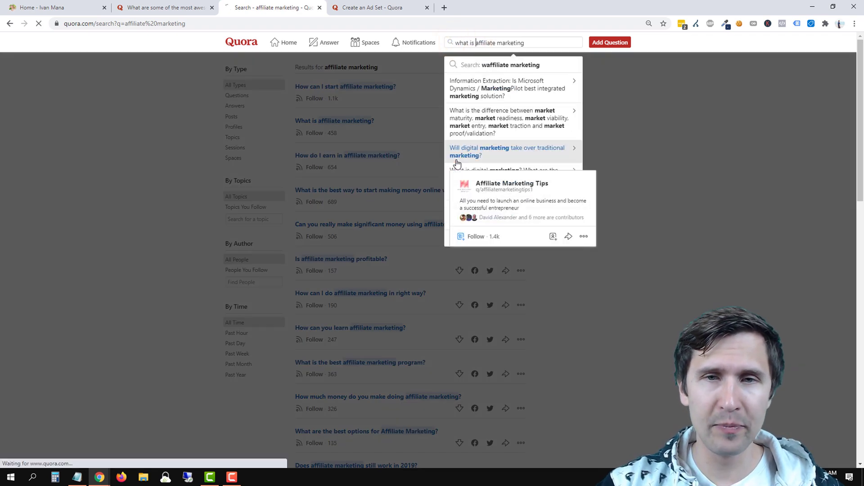
key("Return")
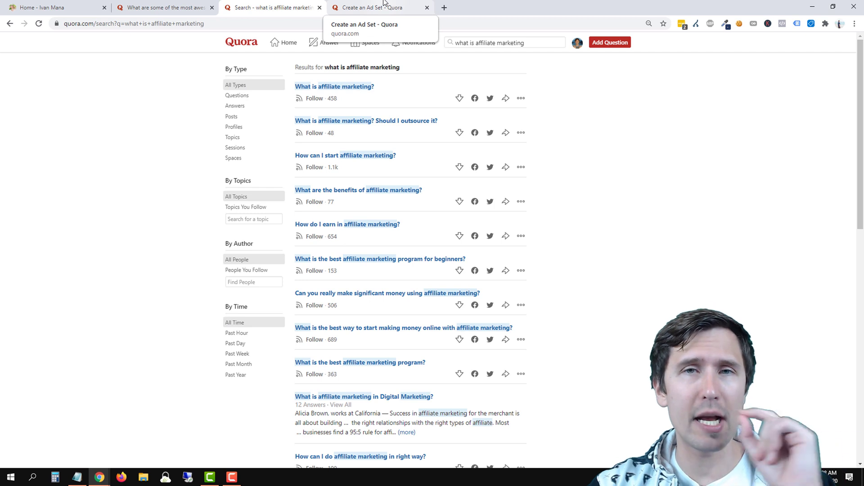
left_click(384, 6)
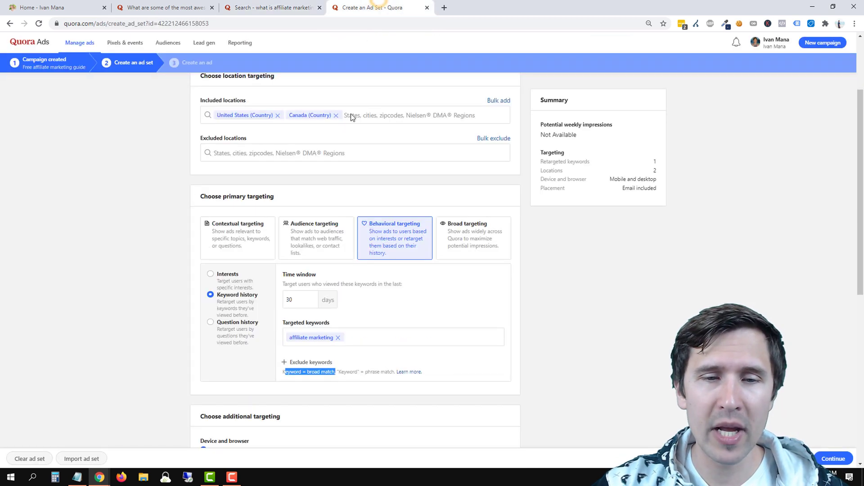
Add the phrase-match keyword '"affiliate marketing"' and remove the broad-match version.
left_click(349, 338)
type("\"")
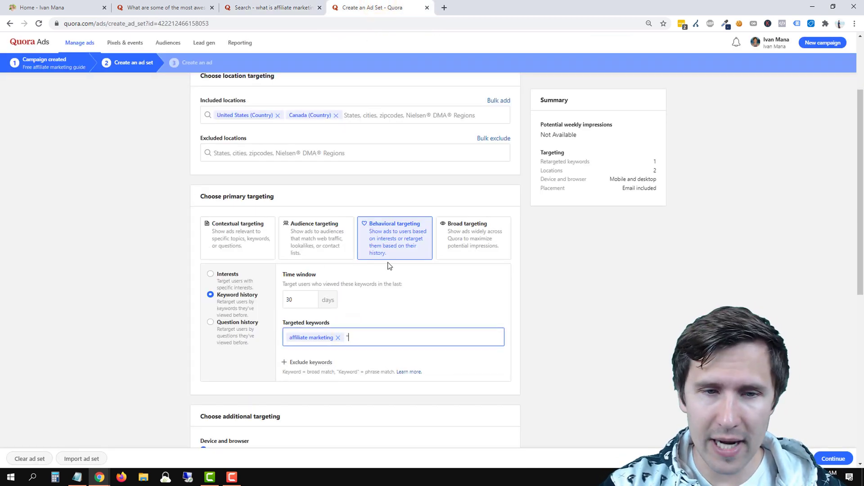
type("affiliate ")
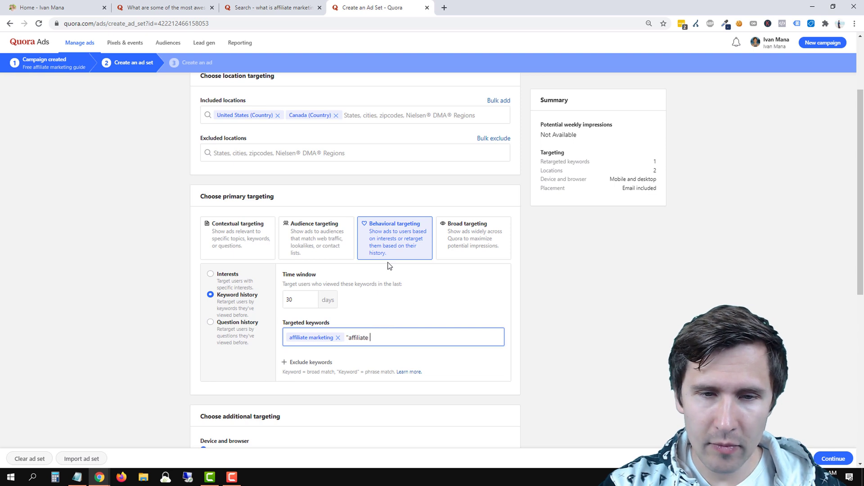
type("marketing\"")
key("Return")
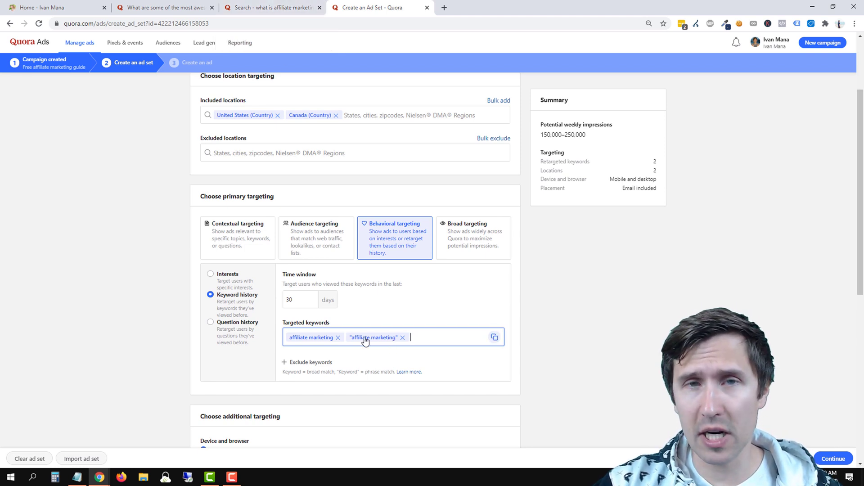
left_click(337, 337)
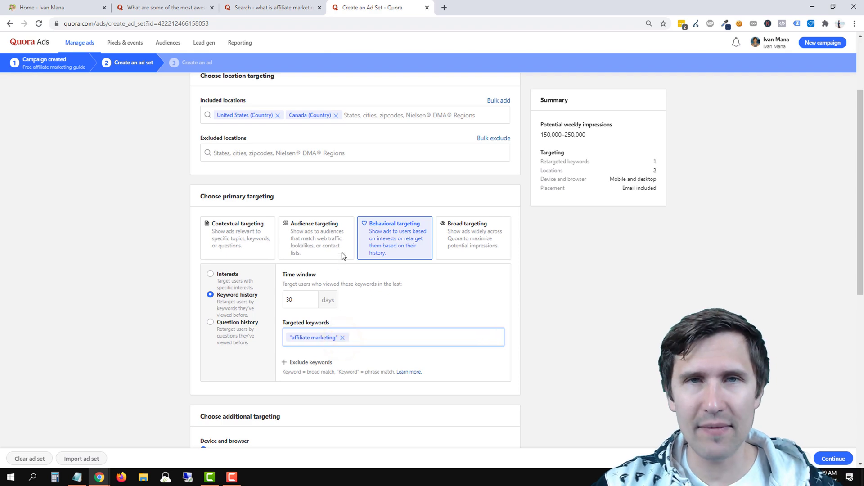
left_click(272, 3)
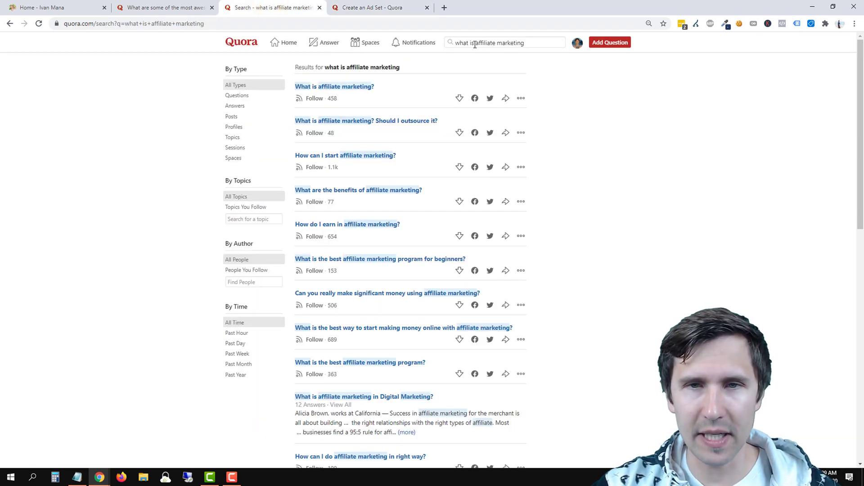
Change the Quora search back to 'affiliate marketing', then return to the ad set form.
left_click_drag(473, 43, 423, 45)
key("BackSpace")
key("Return")
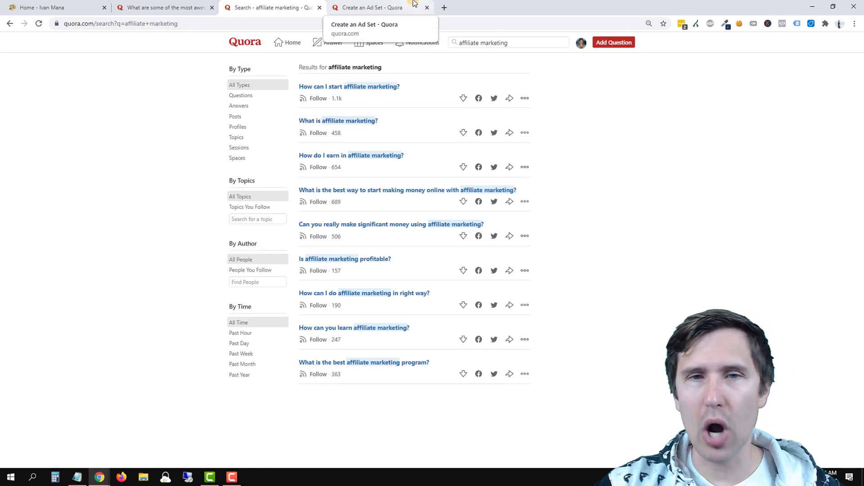
left_click(373, 7)
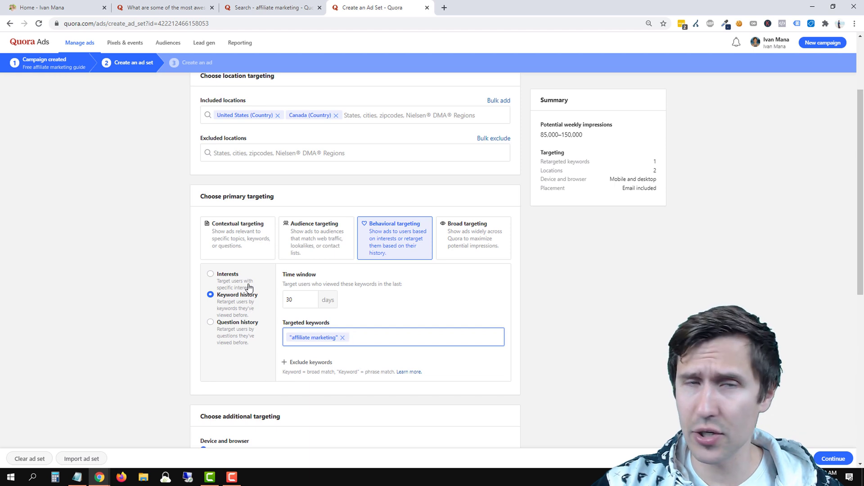
Switch to question-history retargeting and add the question 'What is affiliate marketing?'.
left_click(245, 321)
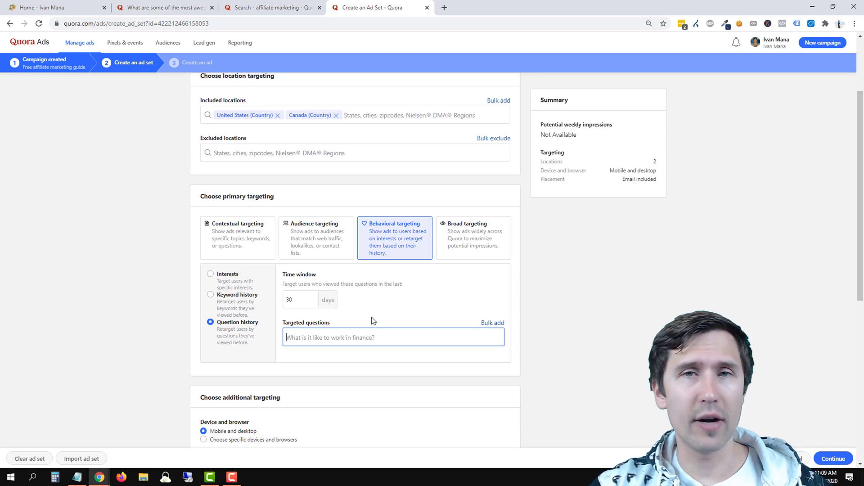
left_click(359, 337)
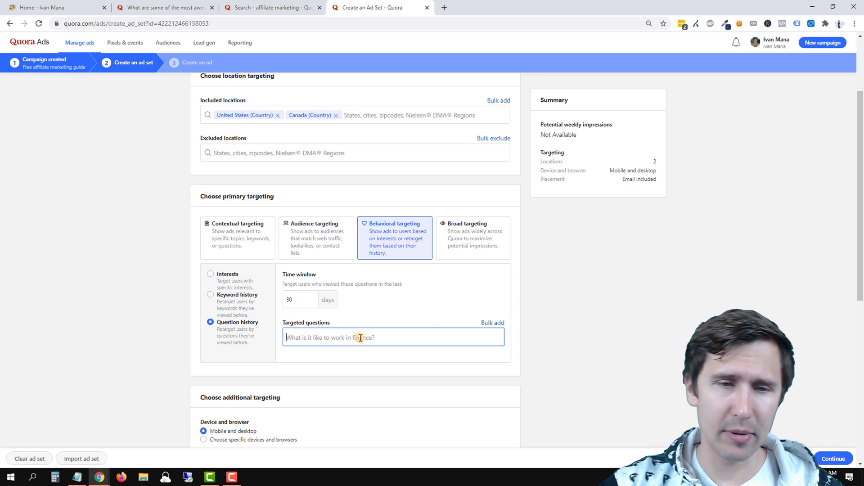
type("what is affiliate")
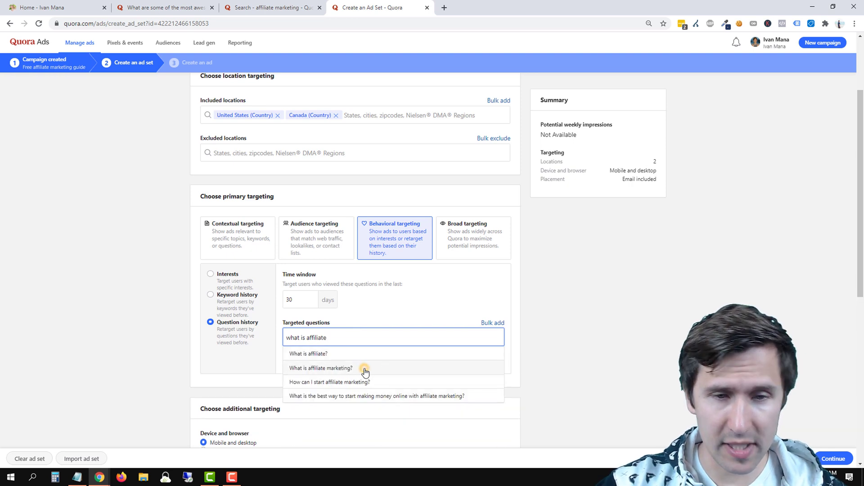
left_click(364, 368)
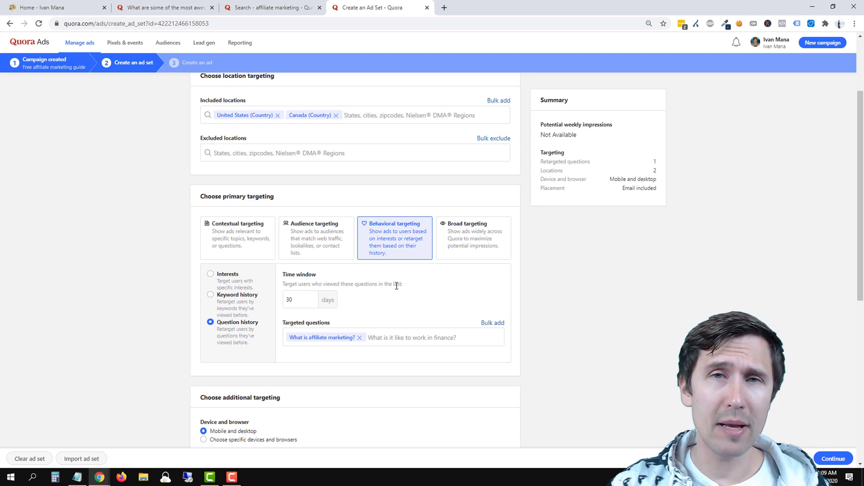
Set the question-history time window to 2 days.
left_click(303, 299)
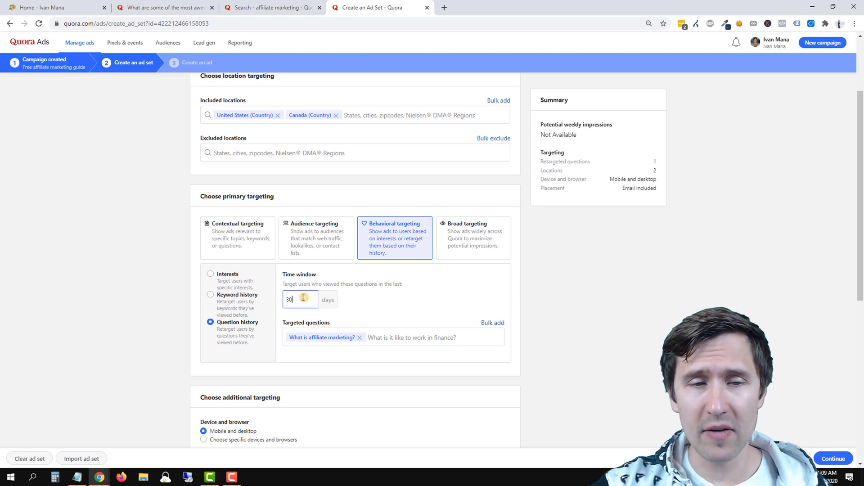
left_click_drag(303, 298, 222, 302)
type("2")
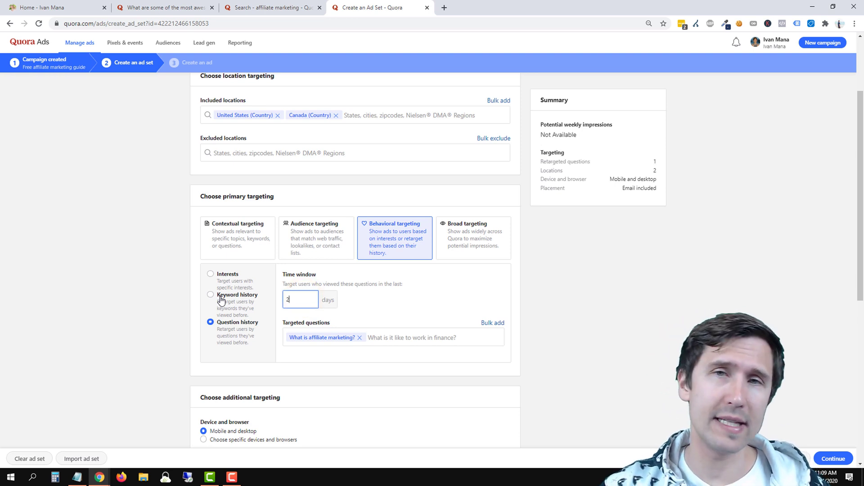
left_click(61, 8)
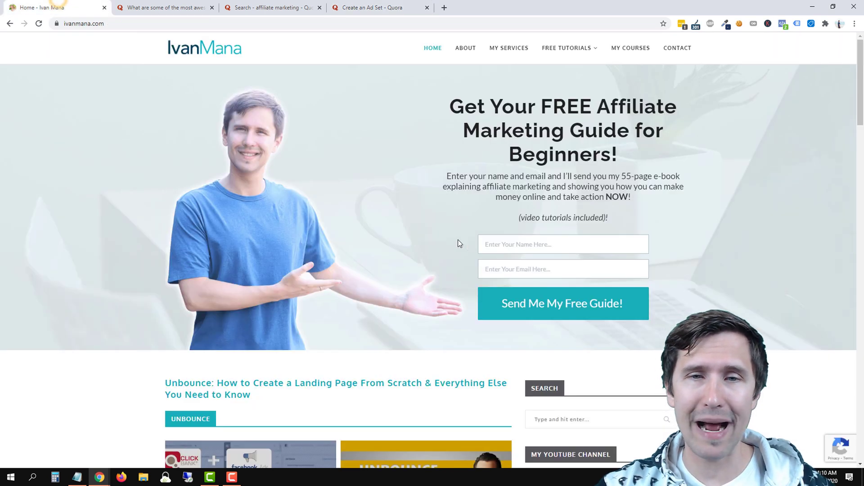
Return to the ad set form and check the 2-day time window value.
left_click(346, 2)
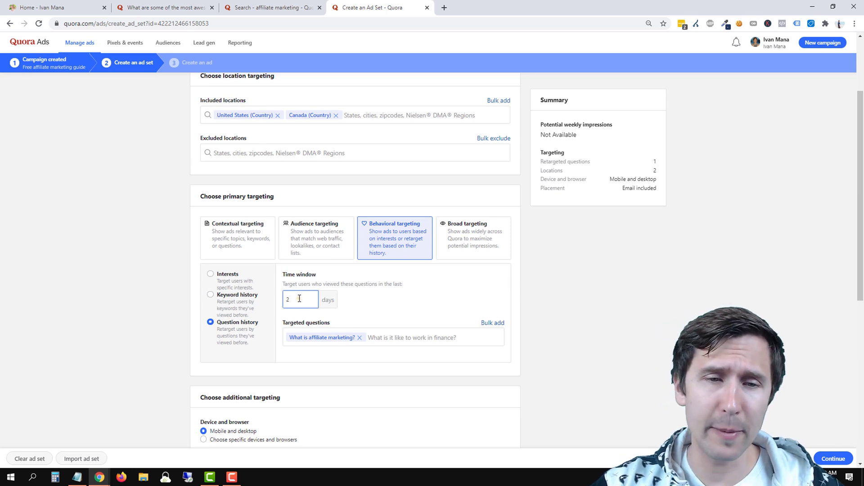
left_click_drag(300, 299, 280, 301)
left_click(304, 316)
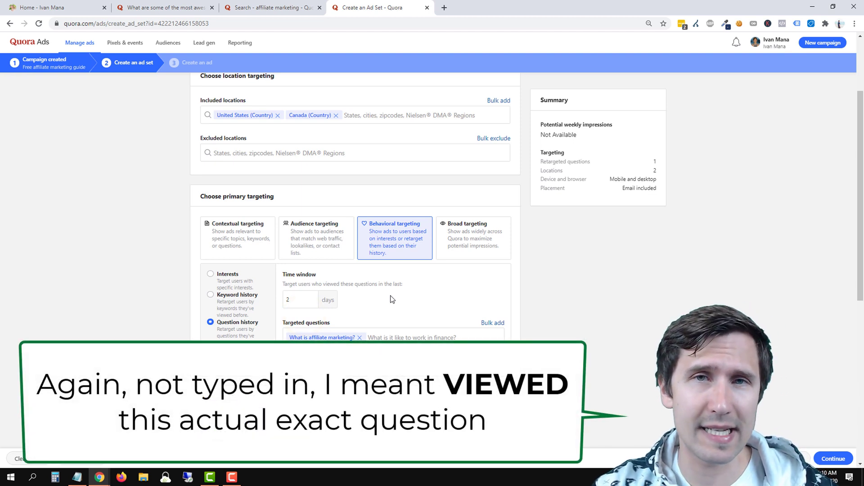
Change the question-history time window from 2 to 30 days, correcting an invalid 35.
left_click(309, 297)
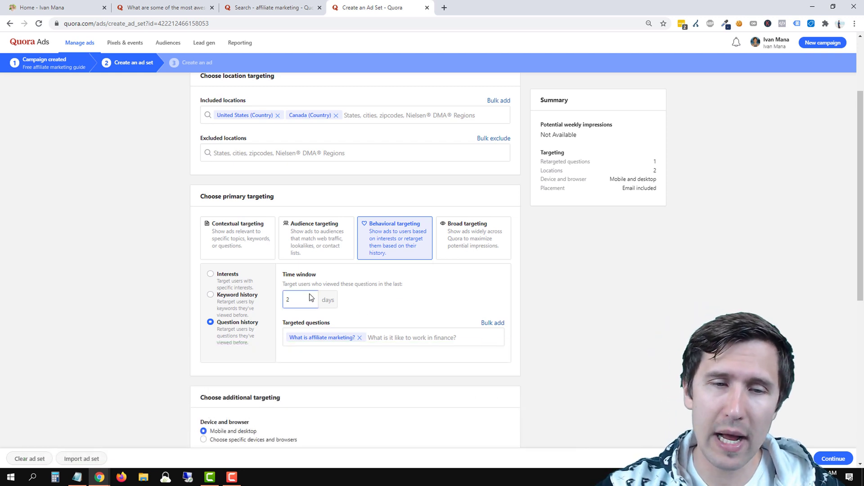
double_click(294, 299)
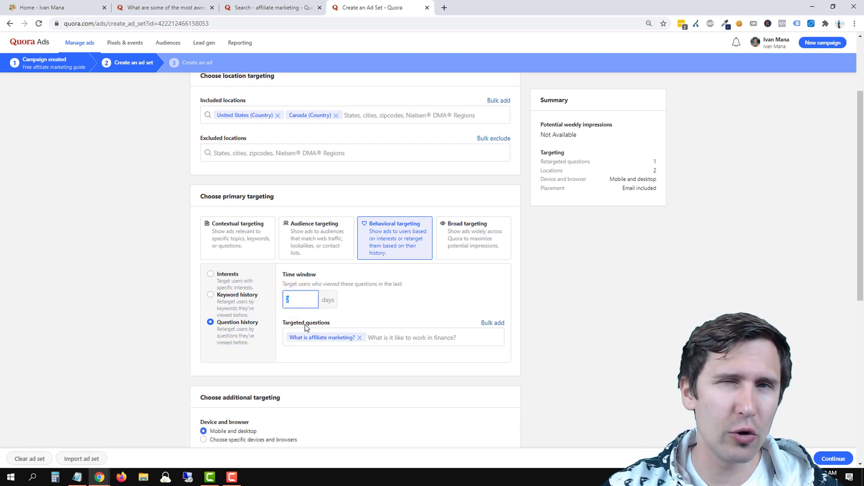
type("35")
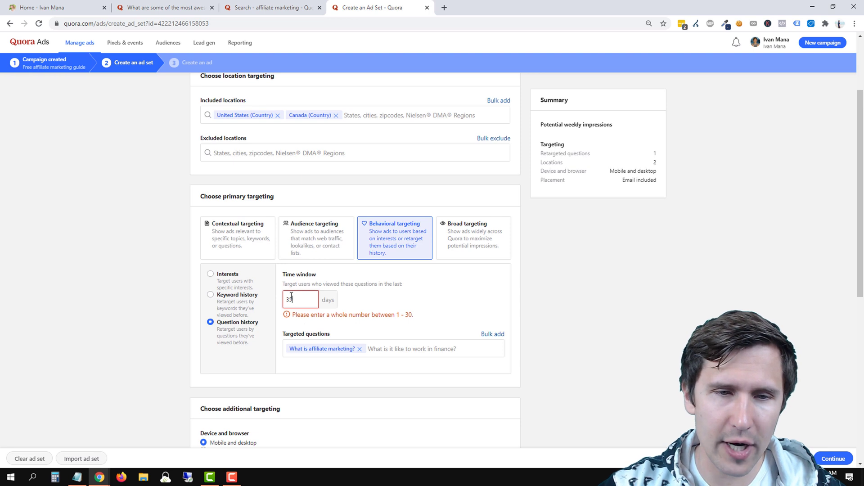
key("BackSpace")
type("0")
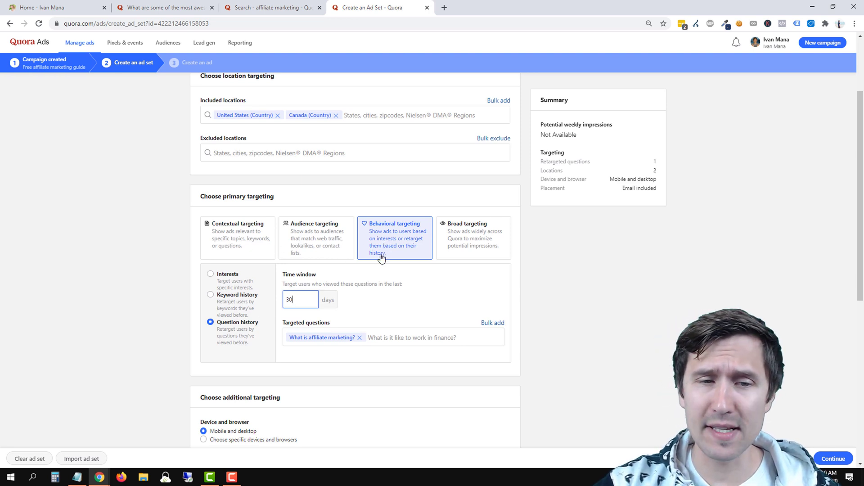
Select the Broad targeting card as the ad set's primary targeting.
left_click(458, 244)
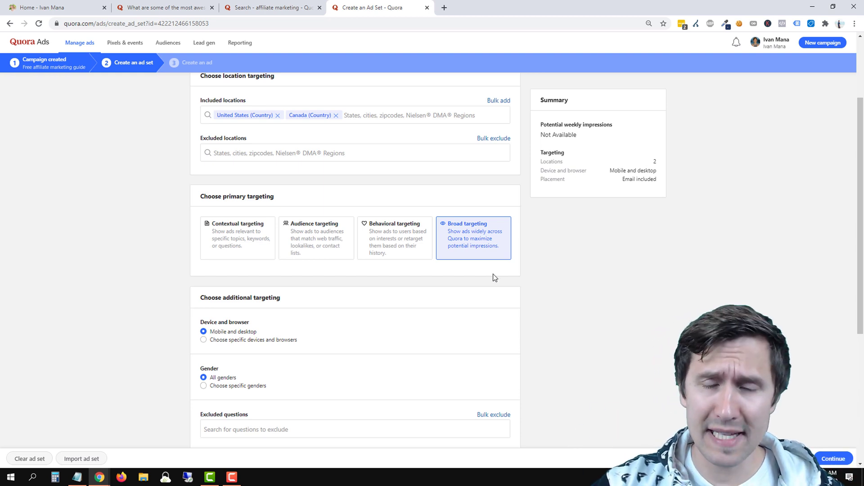
scroll(517, 271, "down", 1)
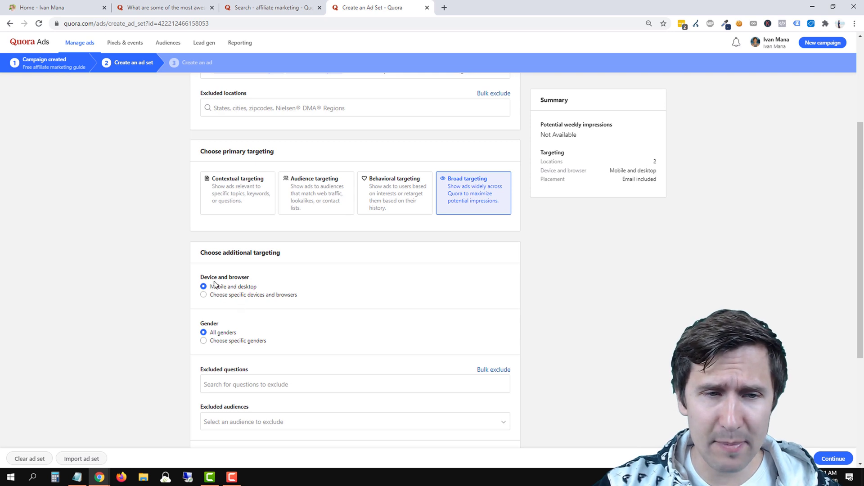
left_click_drag(214, 286, 251, 292)
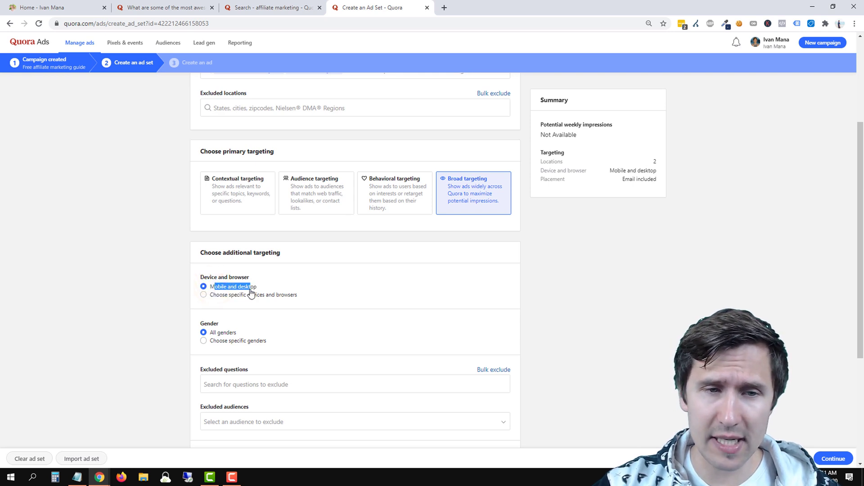
left_click(230, 297)
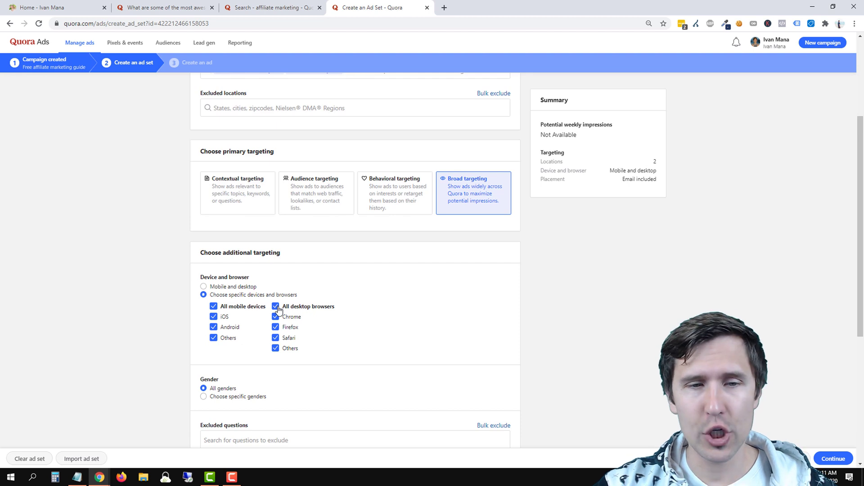
left_click(213, 307)
left_click(214, 327)
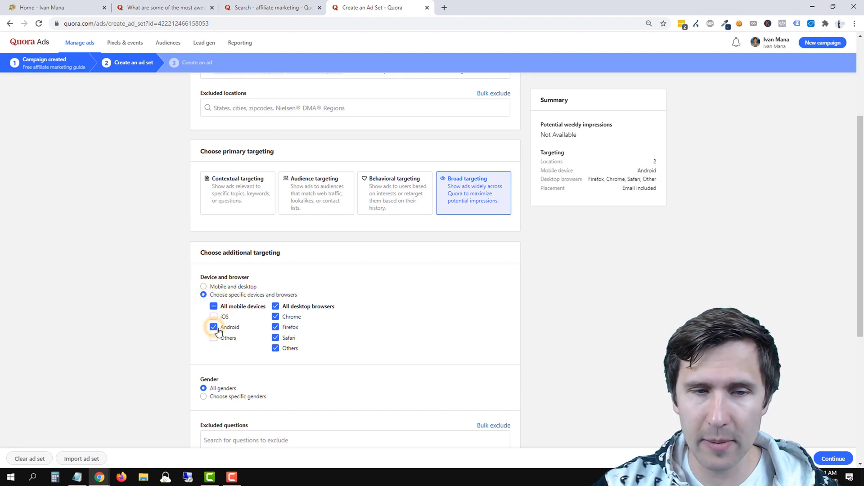
left_click(213, 307)
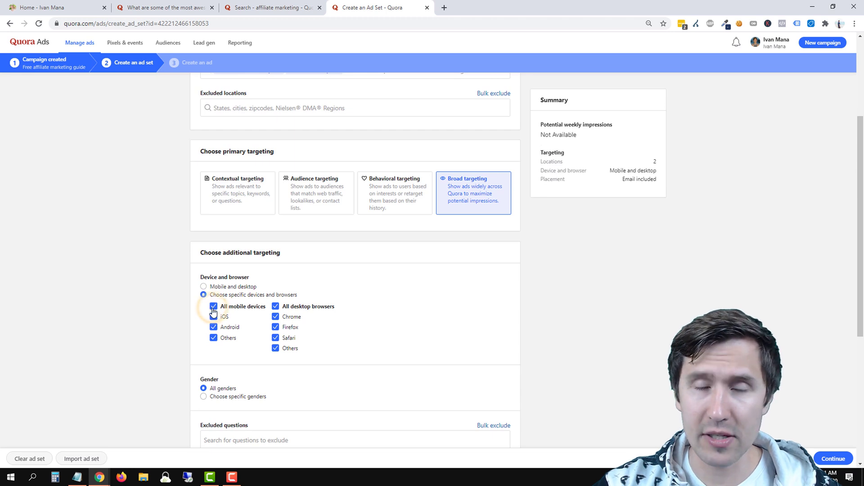
left_click(214, 307)
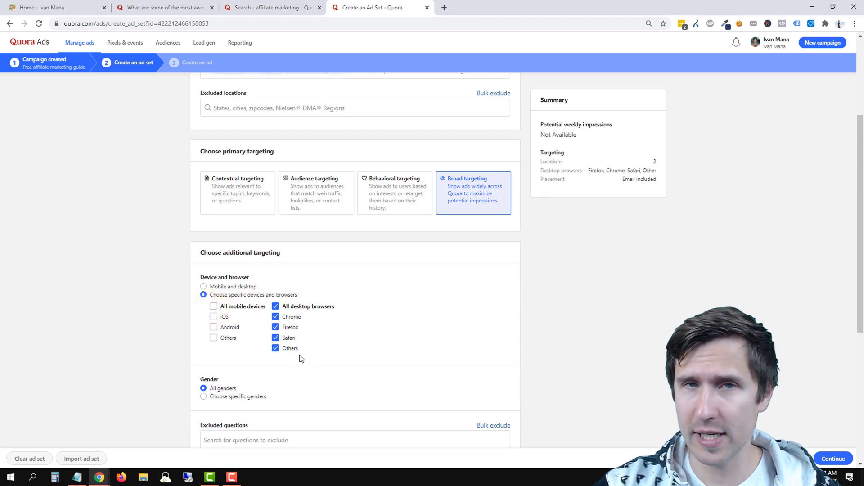
left_click(213, 306)
left_click(204, 287)
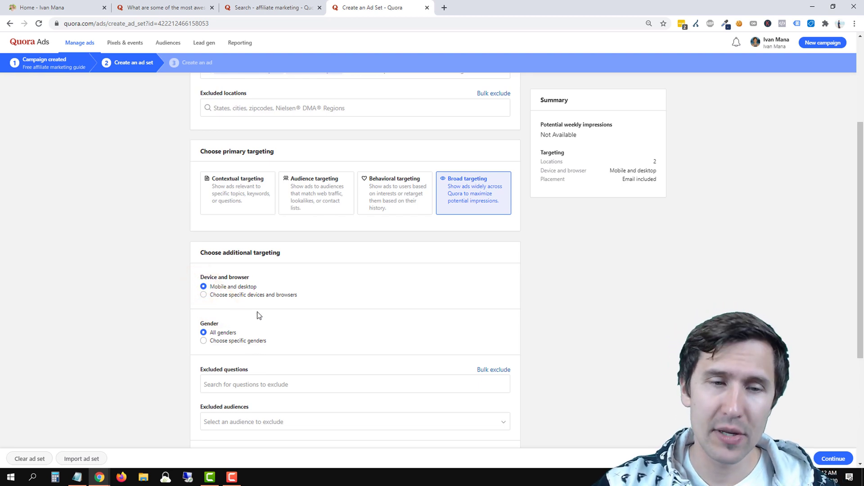
scroll(243, 339, "down", 1)
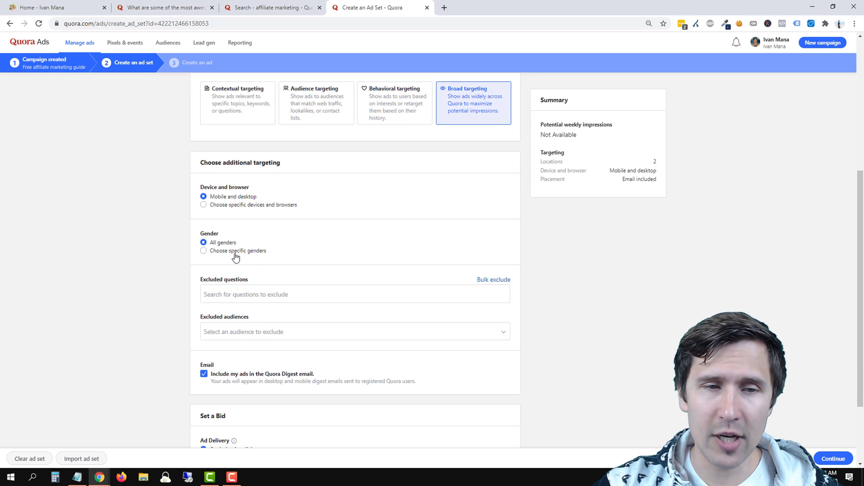
left_click(243, 252)
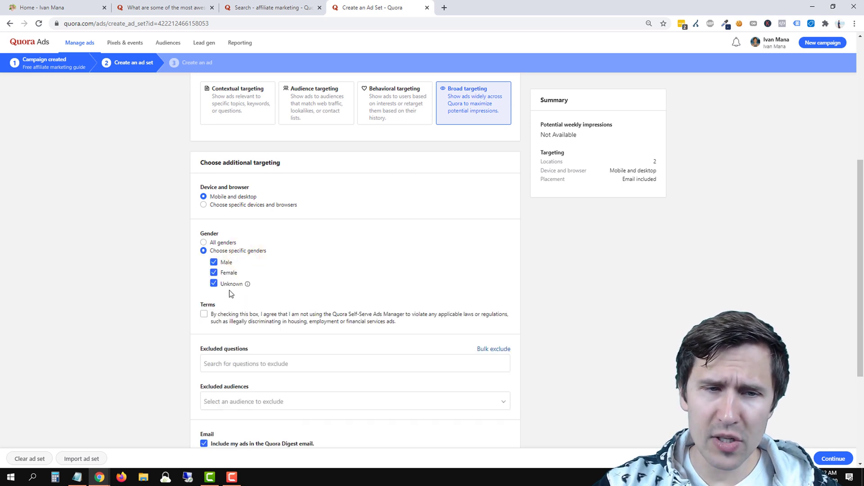
mouse_move(245, 285)
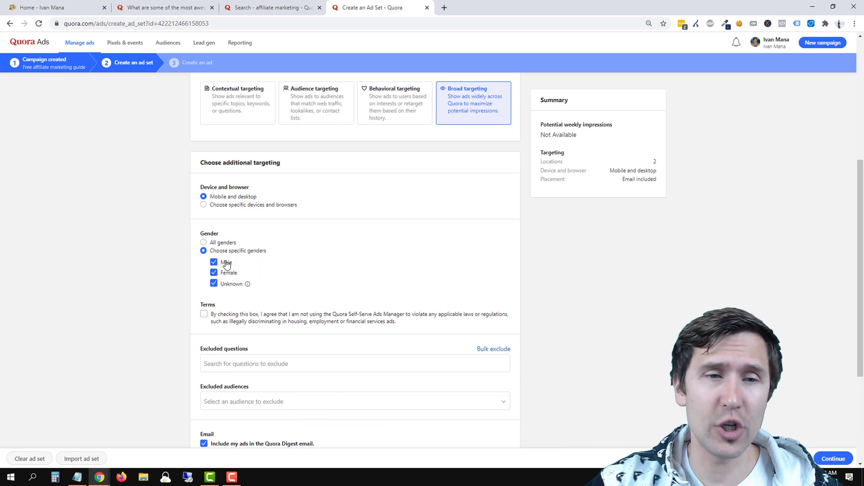
left_click(218, 244)
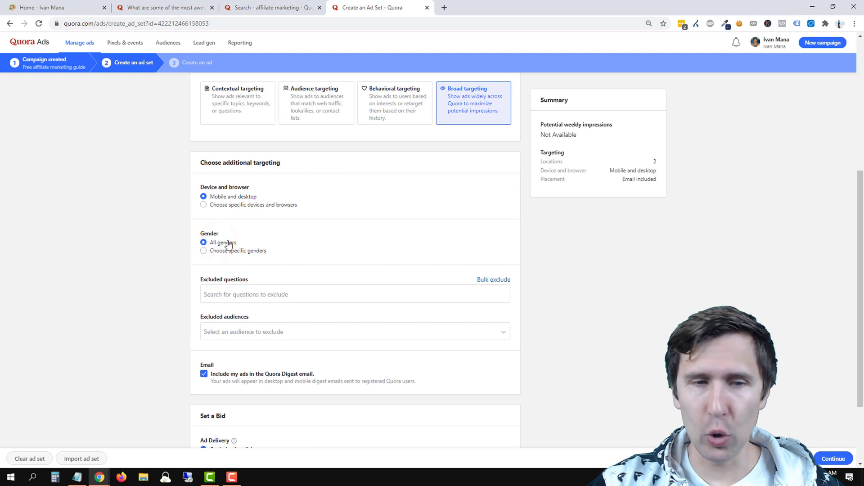
scroll(407, 259, "down", 1)
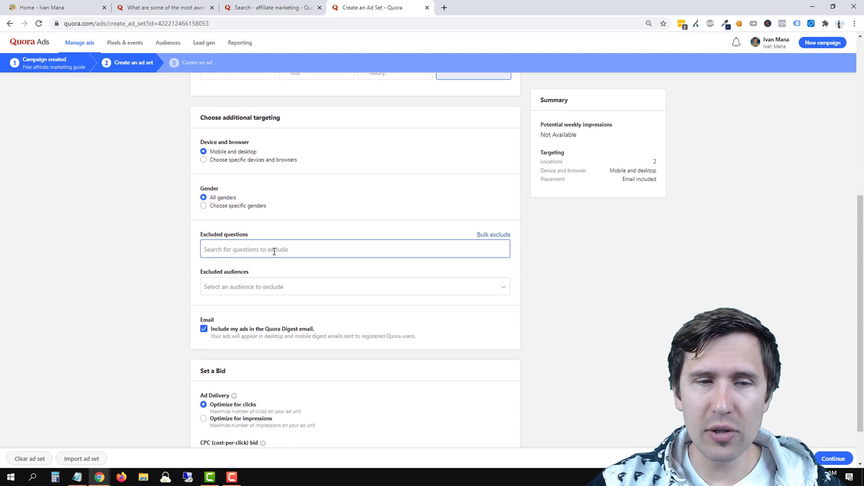
left_click(275, 249)
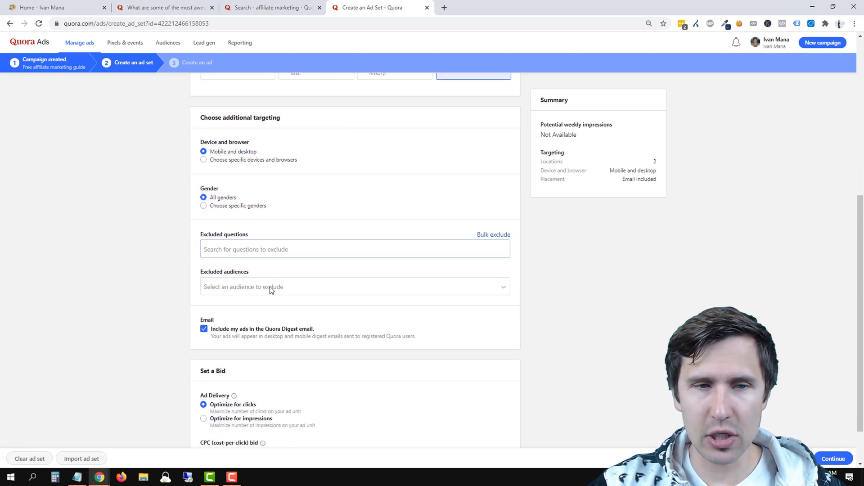
left_click(270, 245)
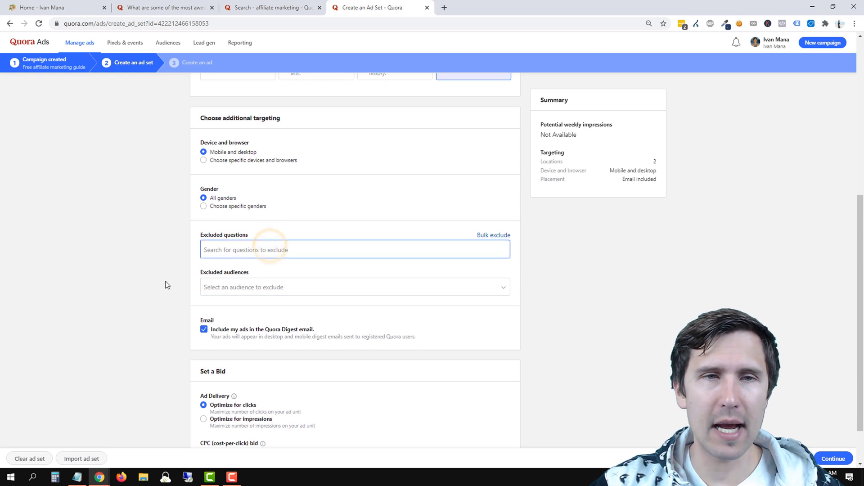
scroll(162, 284, "up", 3)
scroll(155, 283, "down", 2)
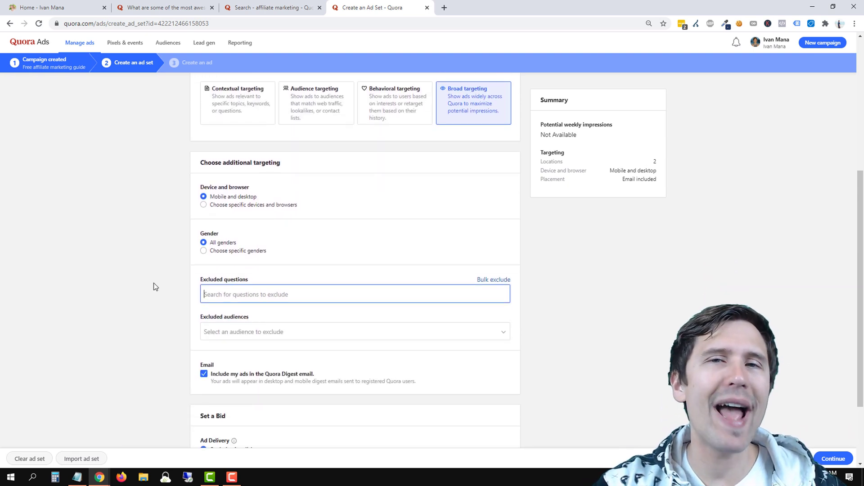
type("what is")
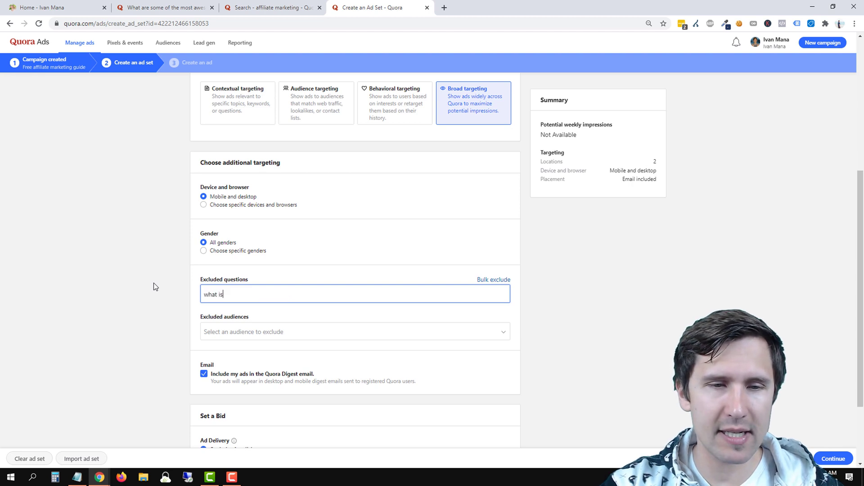
type(" affiliate")
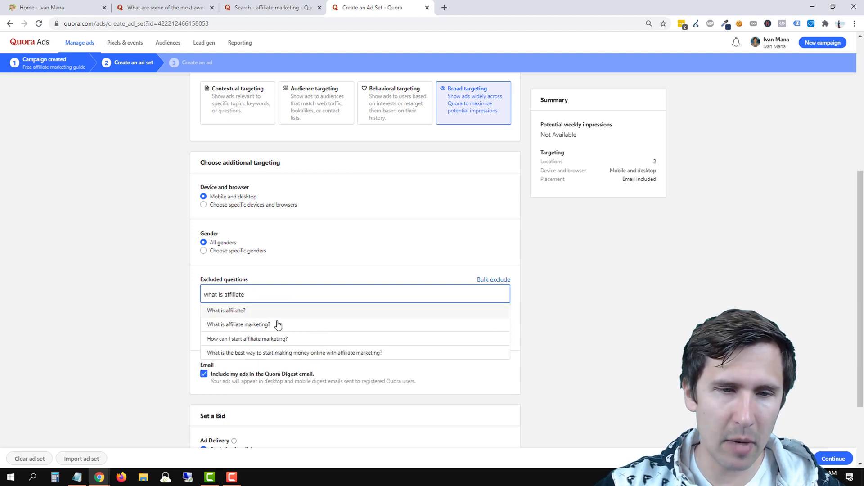
left_click(262, 328)
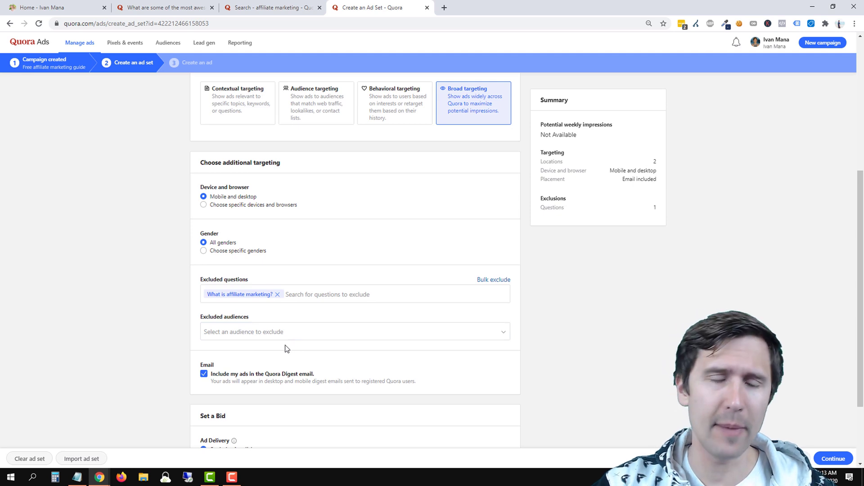
left_click(269, 334)
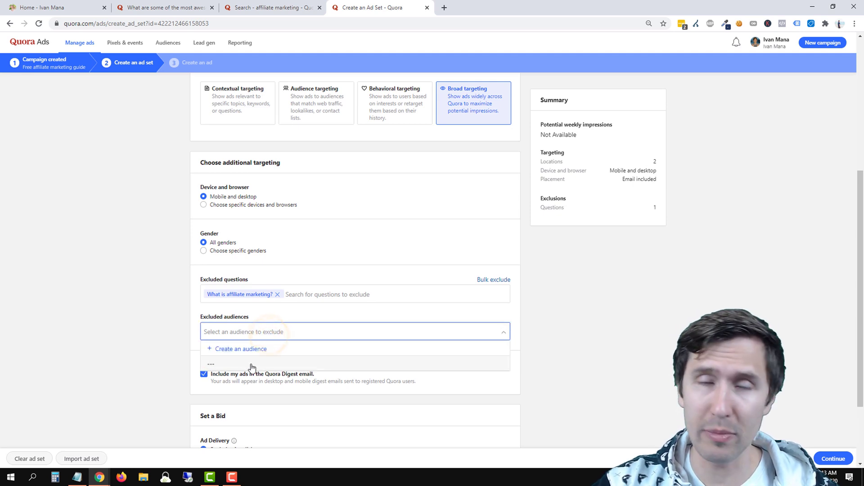
left_click(126, 308)
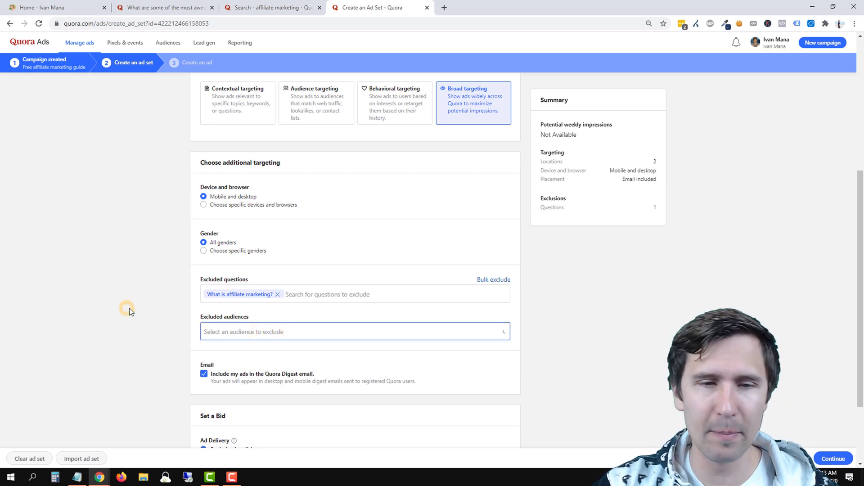
left_click(277, 295)
scroll(266, 317, "up", 4)
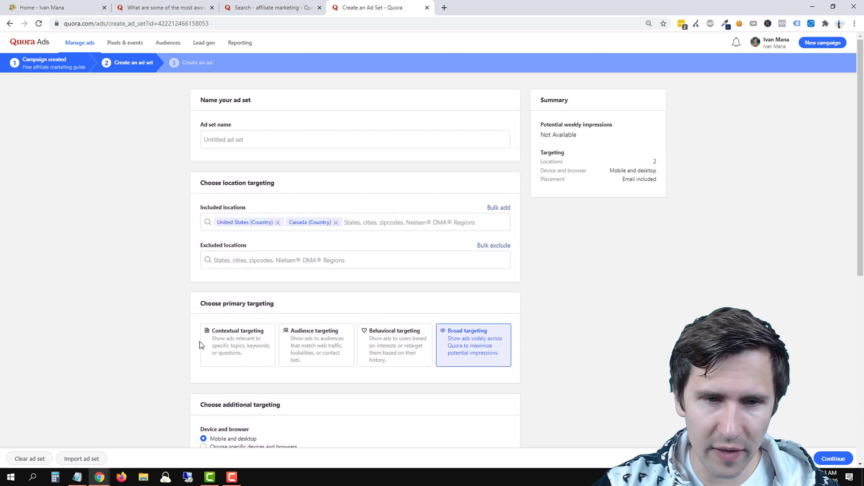
Choose Behavioral targeting, keeping question history with the 30-day window and the targeted question.
scroll(207, 344, "down", 2)
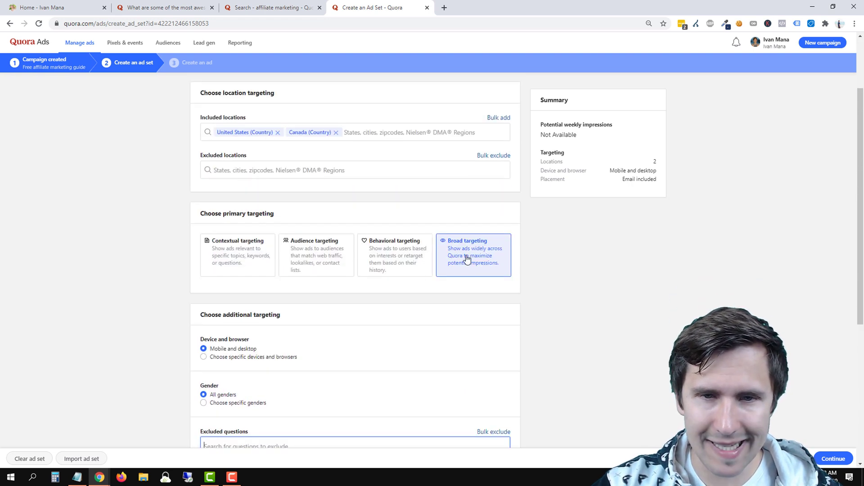
left_click(405, 256)
scroll(384, 276, "down", 1)
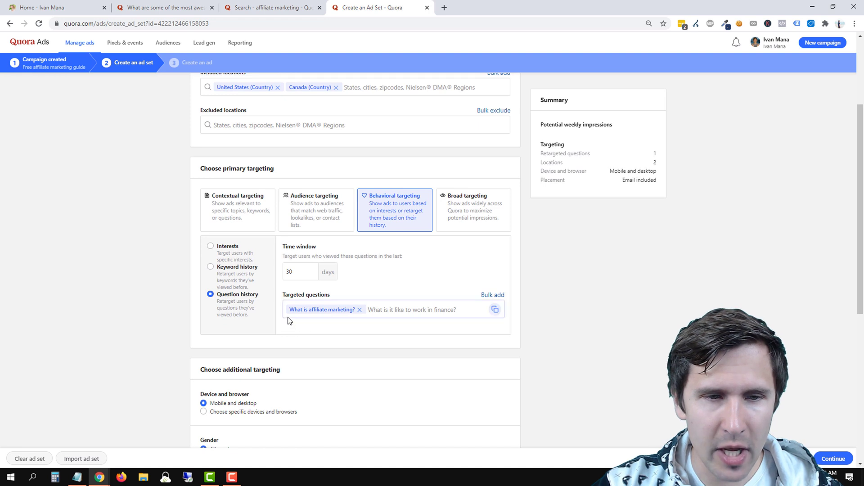
left_click(288, 272)
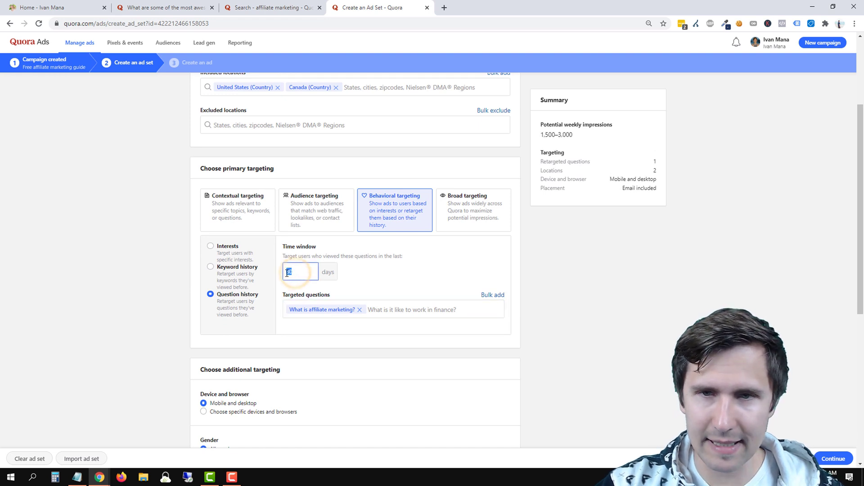
left_click(403, 274)
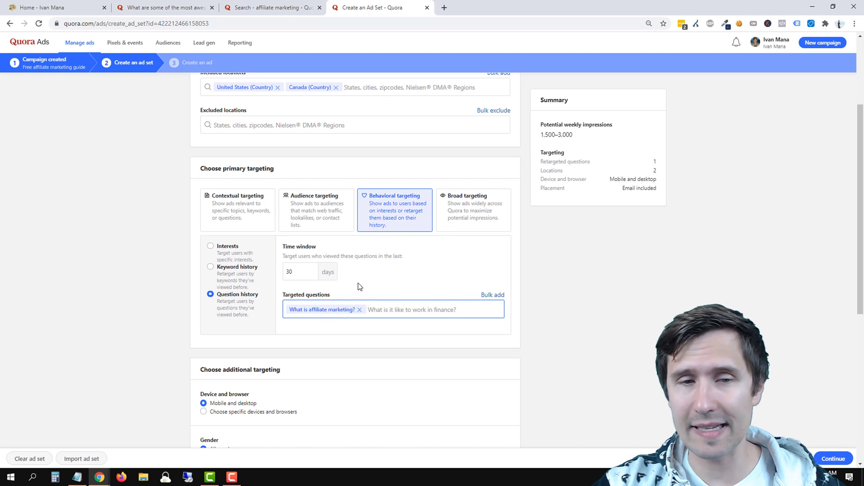
scroll(390, 265, "down", 2)
scroll(389, 266, "down", 4)
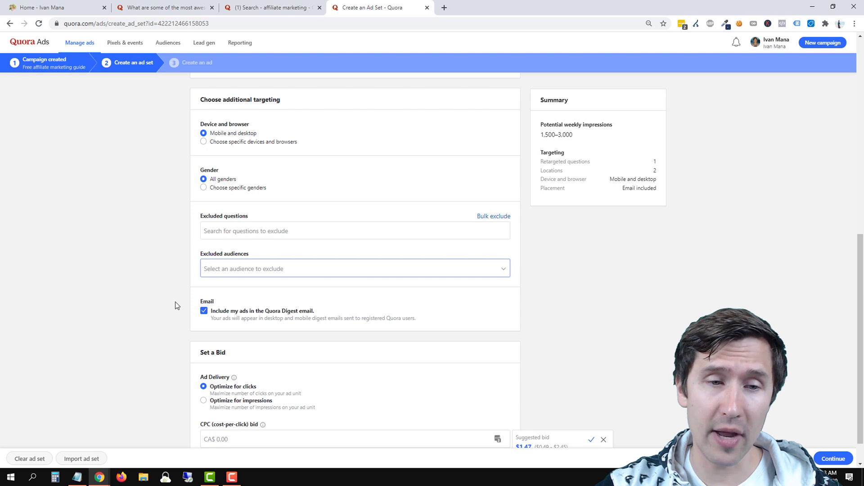
Keep the Quora Digest email placement, unchecking and rechecking it, then review the delivery optimization choices.
left_click(242, 315)
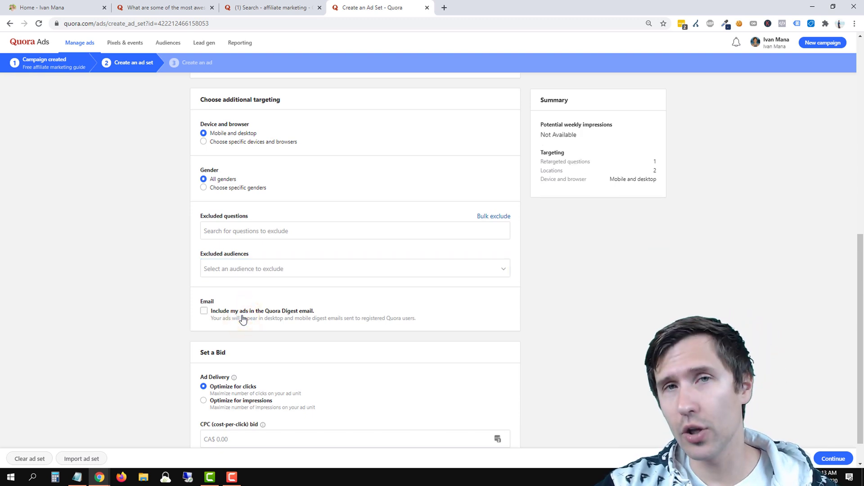
left_click(235, 315)
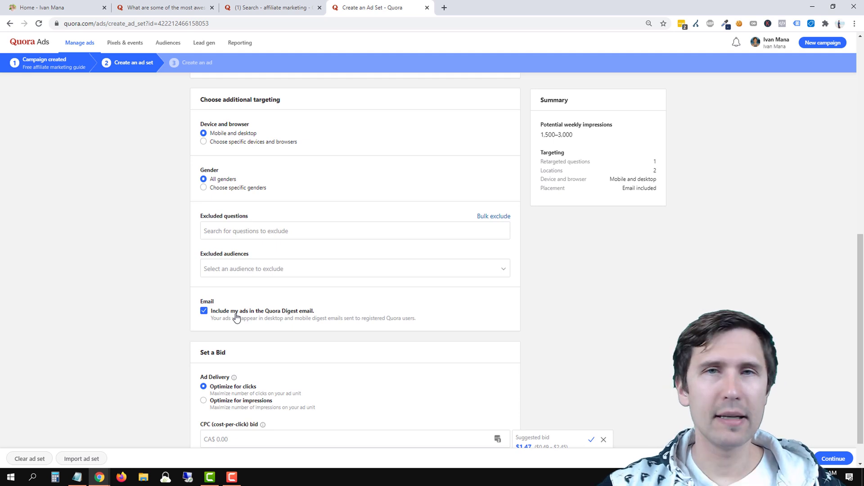
scroll(235, 317, "down", 1)
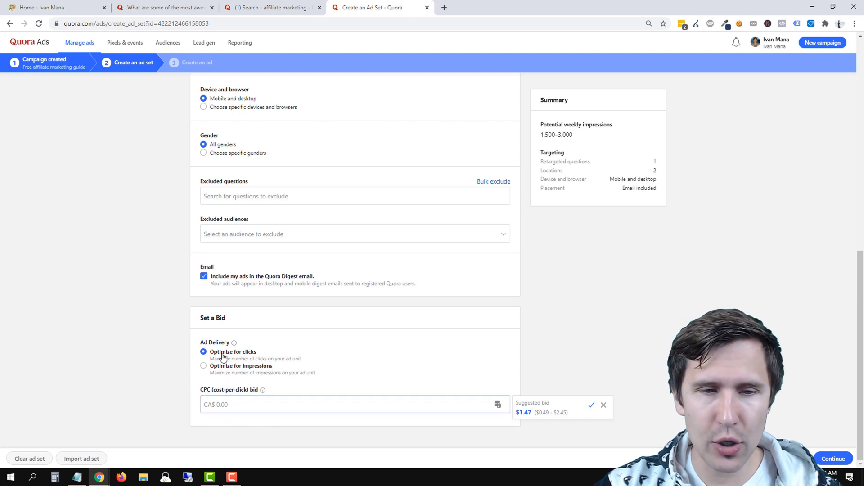
left_click_drag(214, 354, 291, 360)
left_click_drag(217, 367, 263, 389)
Try optimizing for impressions with a 0.50 bid, then switch back to optimizing for clicks at 0.50 CPC.
left_click(204, 366)
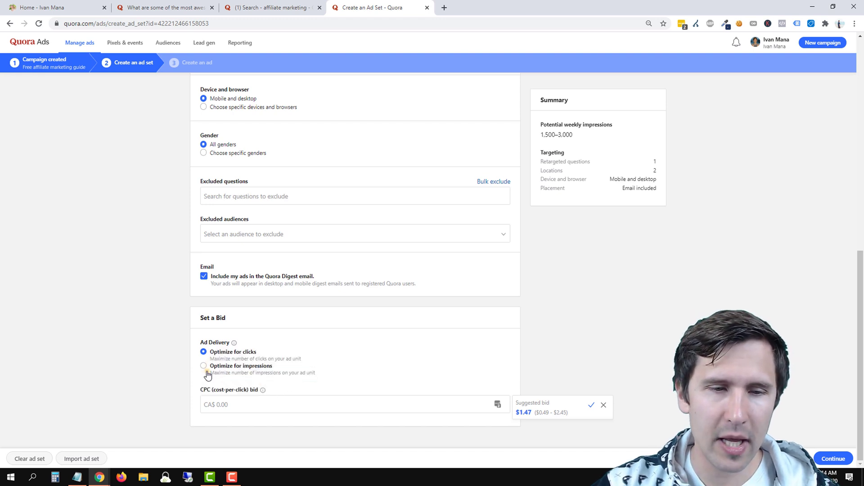
left_click(249, 408)
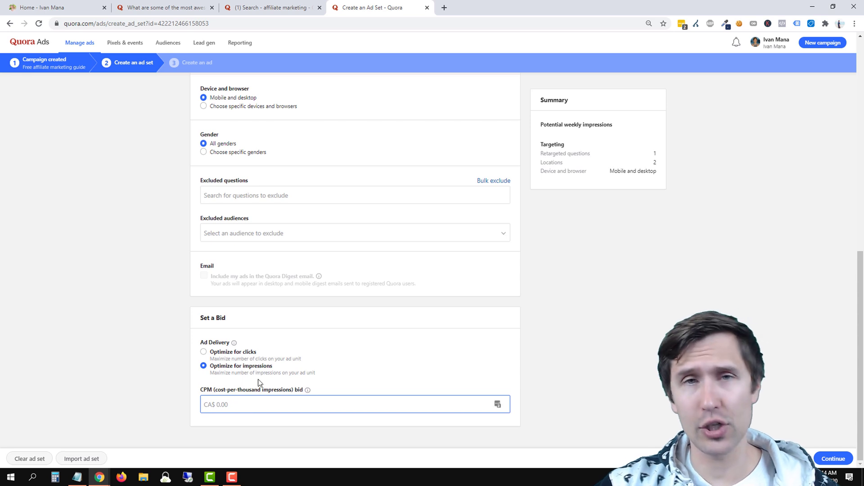
left_click(282, 392)
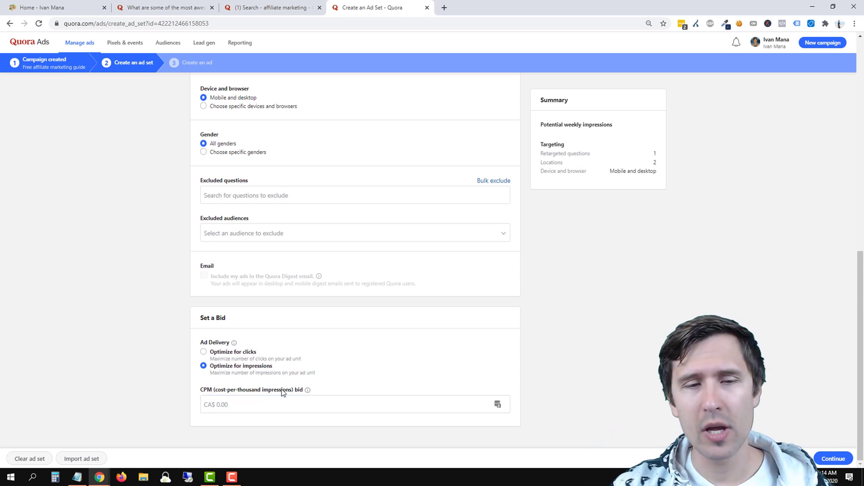
left_click(257, 403)
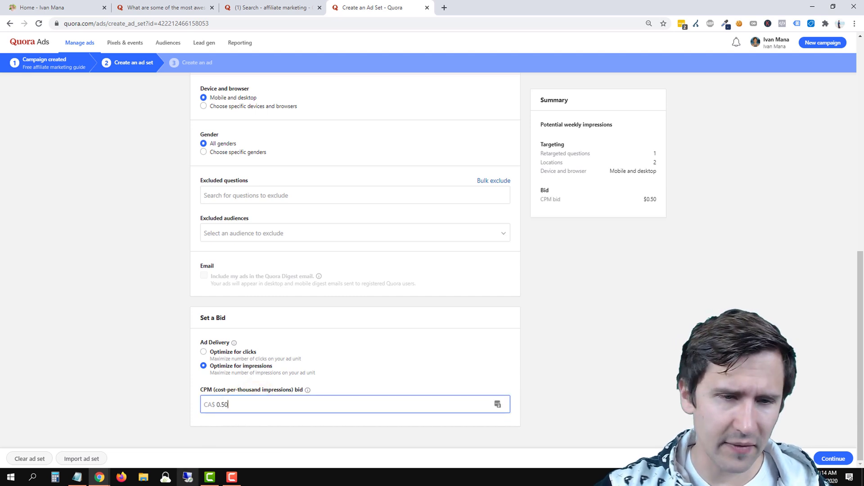
left_click(126, 343)
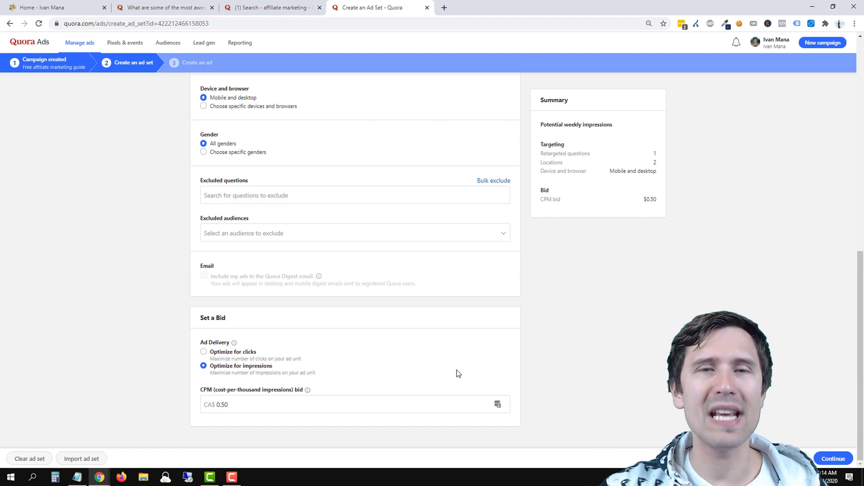
left_click(223, 351)
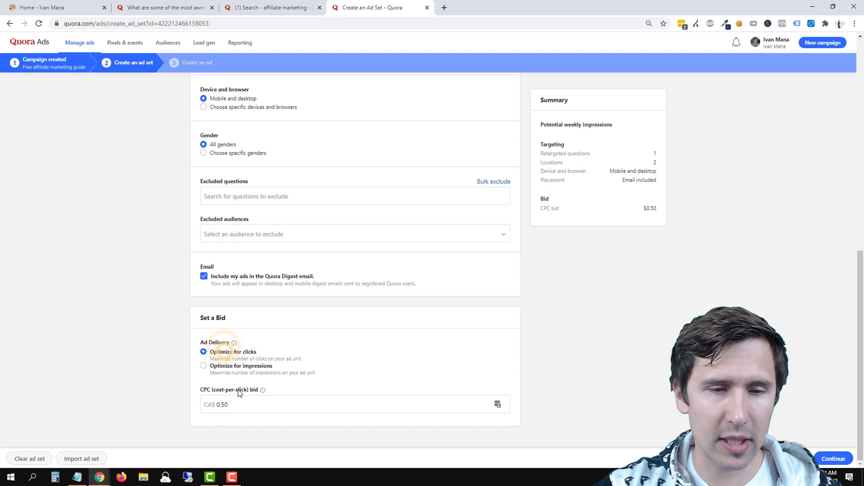
left_click(244, 404)
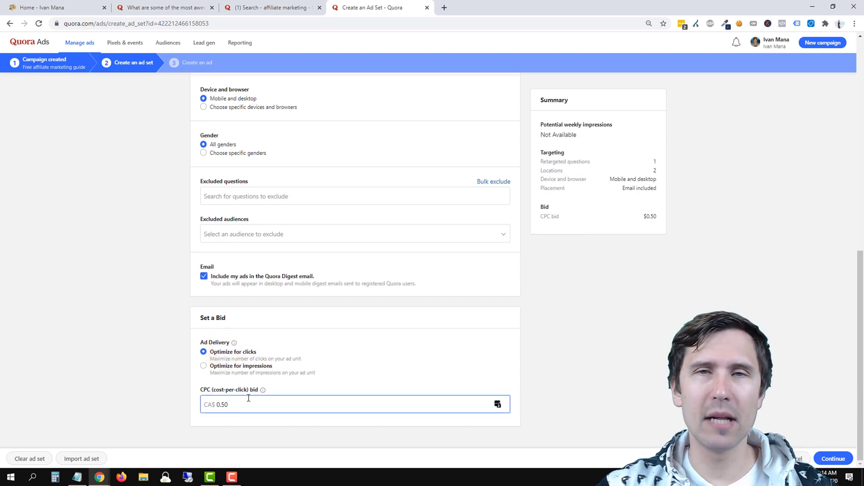
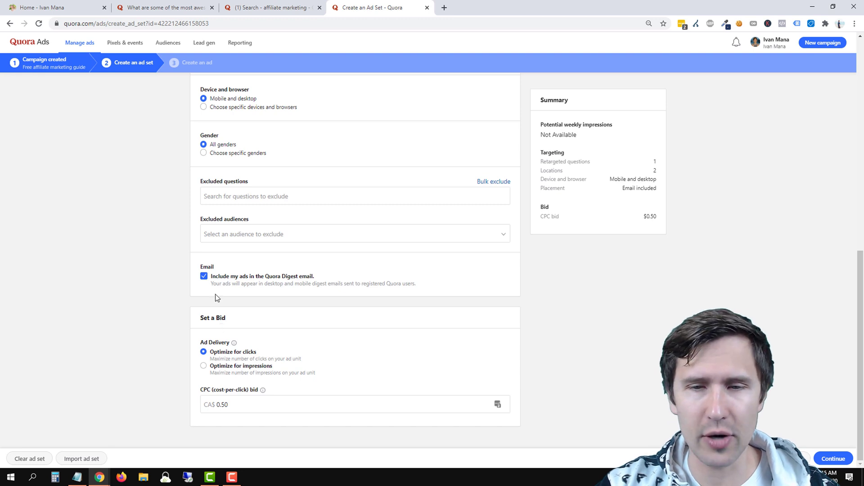
Review the ad set form and try to continue, which triggers the 'Please enter a valid ad set name' error.
scroll(540, 311, "up", 6)
scroll(541, 321, "up", 4)
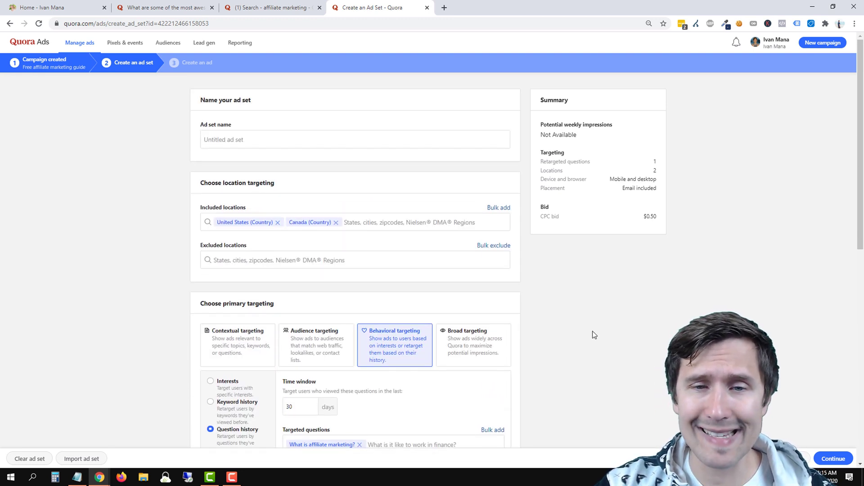
scroll(363, 217, "down", 1)
scroll(806, 418, "down", 5)
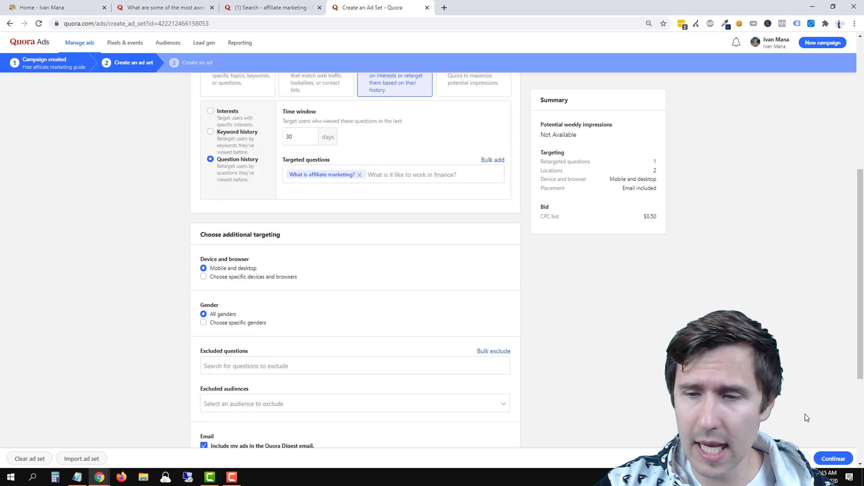
left_click(833, 458)
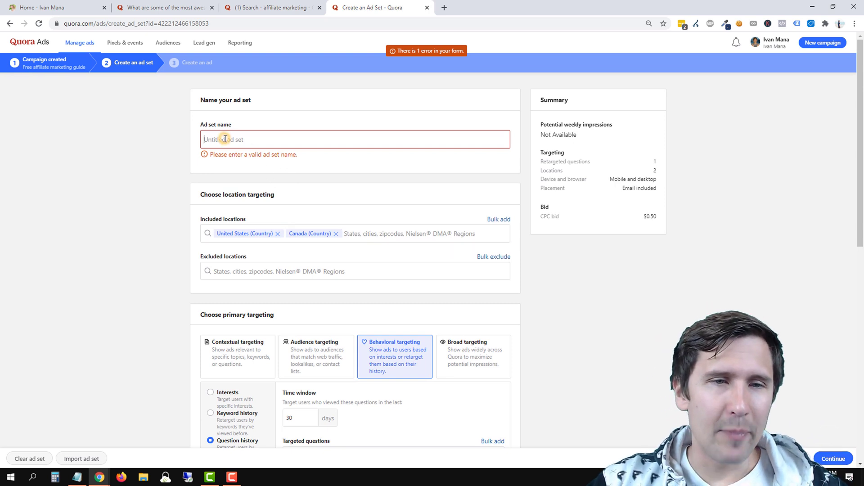
scroll(327, 266, "down", 2)
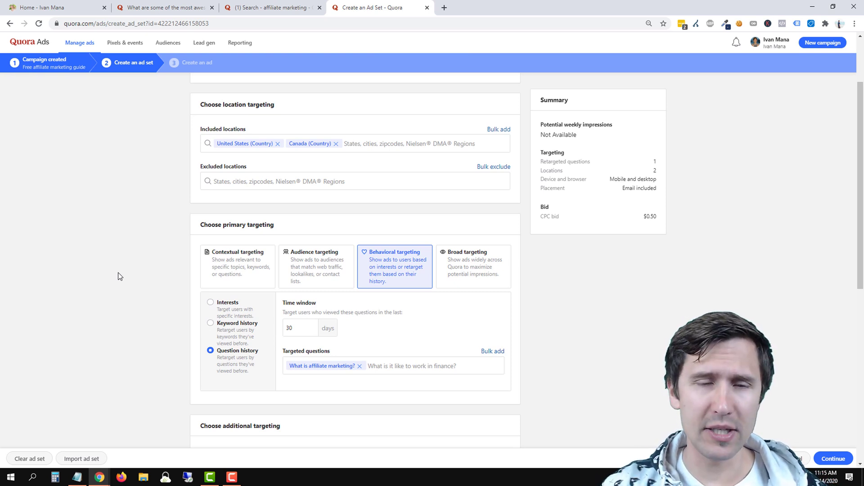
scroll(147, 264, "up", 2)
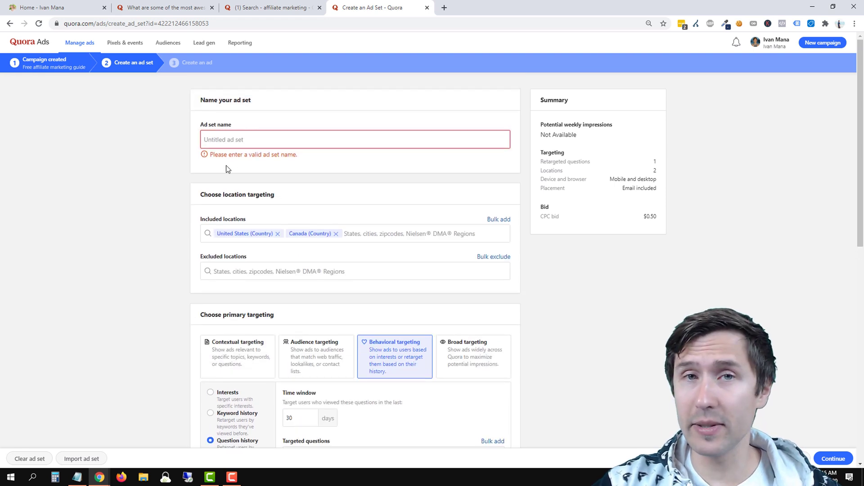
left_click(253, 139)
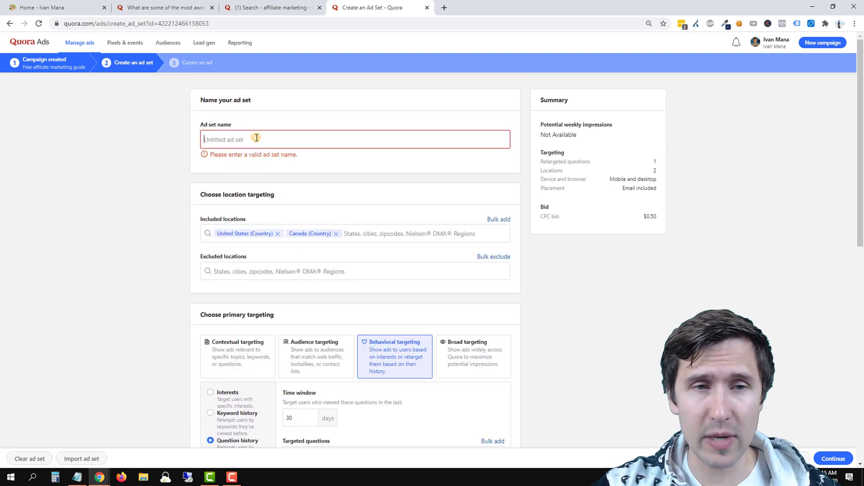
Name the ad set 'US - CA // Behavioral-question-whatisaffiliatemarketing', replacing the generic 'Ad set 1'.
type("Ad set 1")
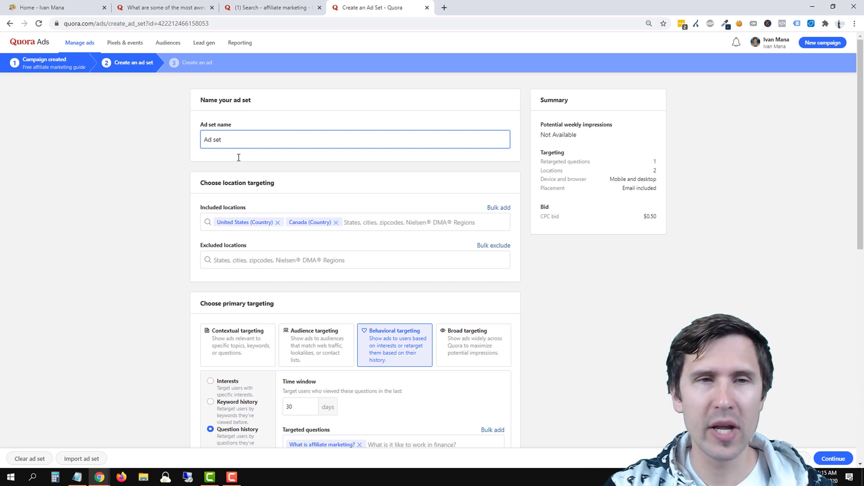
key("BackSpace")
key("BackSpace")
key("BackSpace")
key("BackSpace")
key("BackSpace")
key("BackSpace")
key("BackSpace")
type("US")
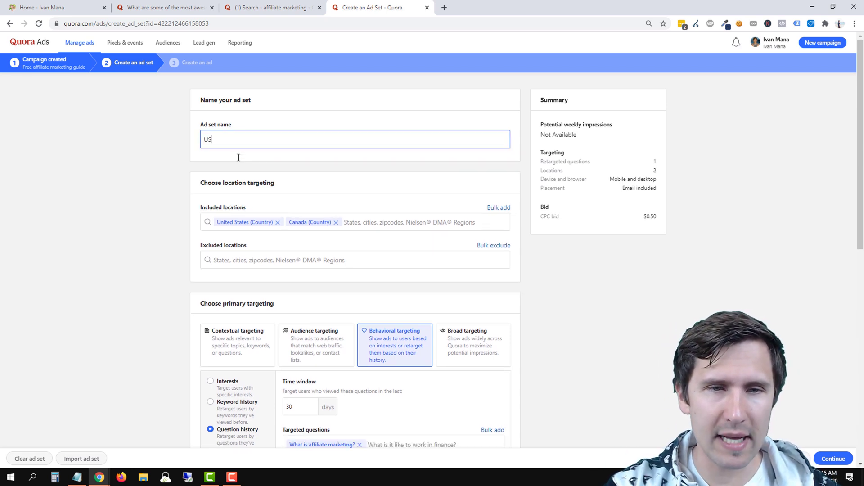
type(" - CA")
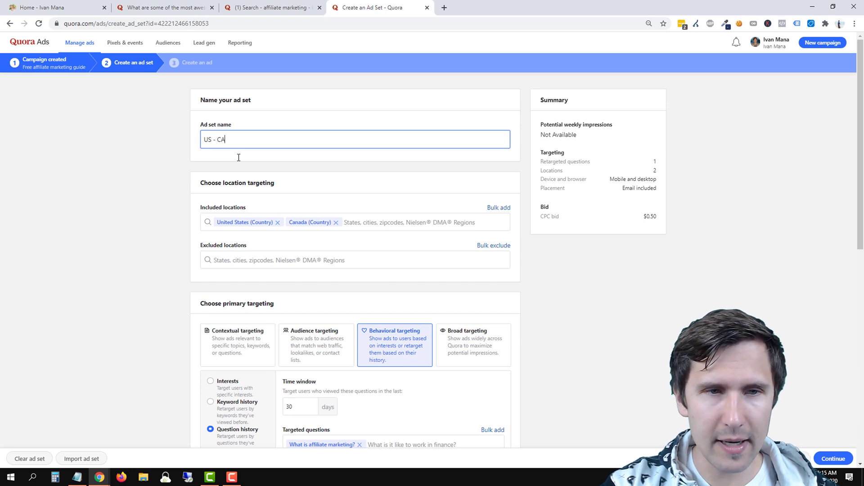
type(" //")
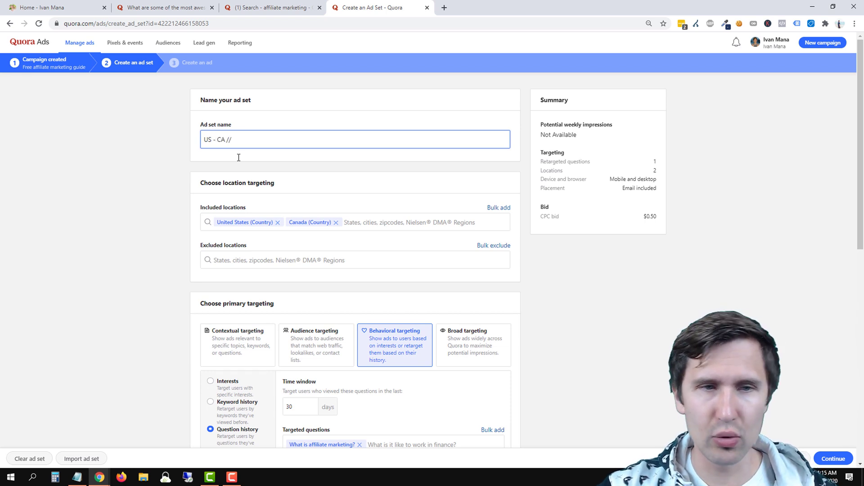
scroll(93, 263, "down", 1)
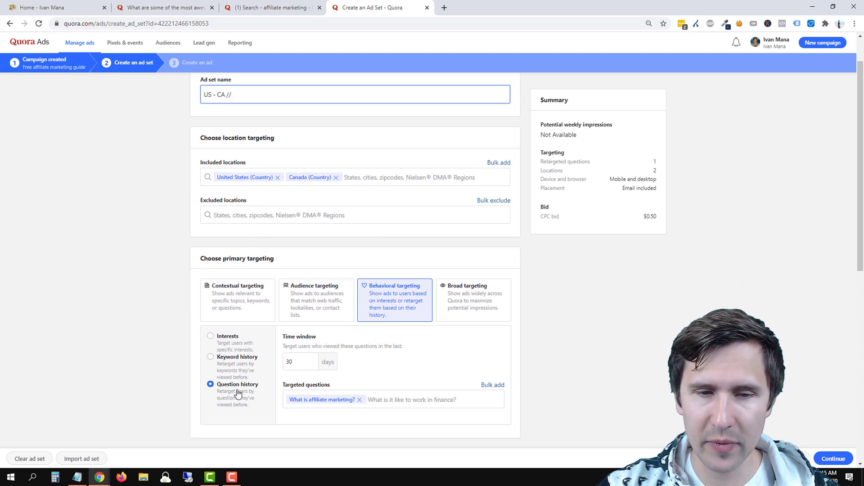
scroll(140, 282, "up", 1)
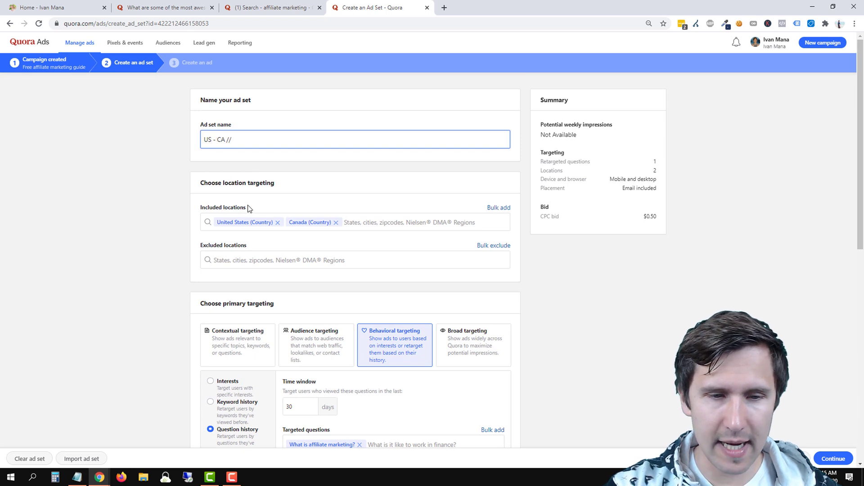
type("Be")
key("BackSpace")
key("BackSpace")
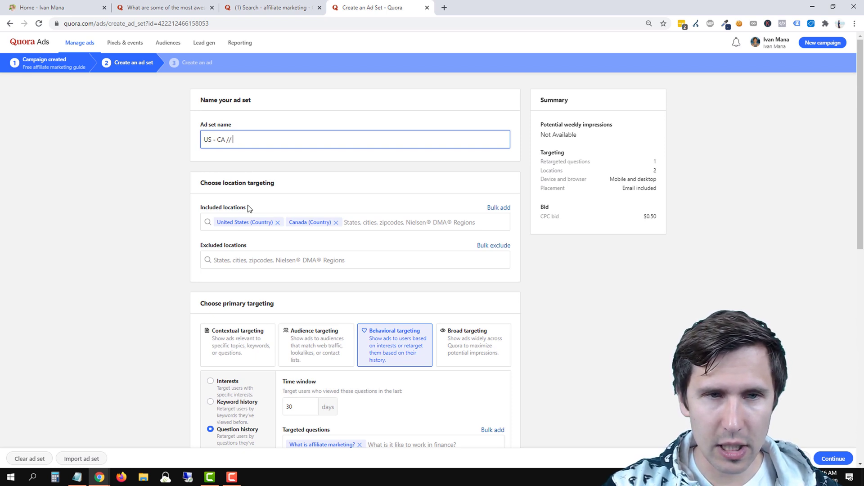
type("Behaviora")
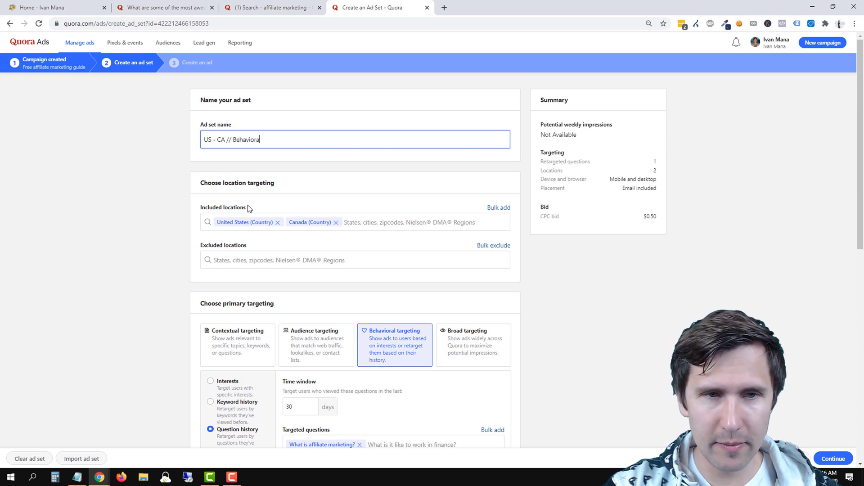
type("l-question")
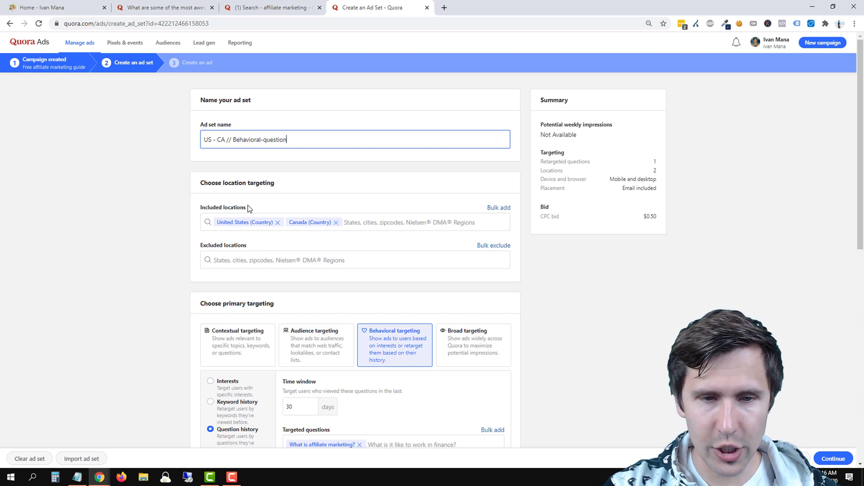
type("-whati")
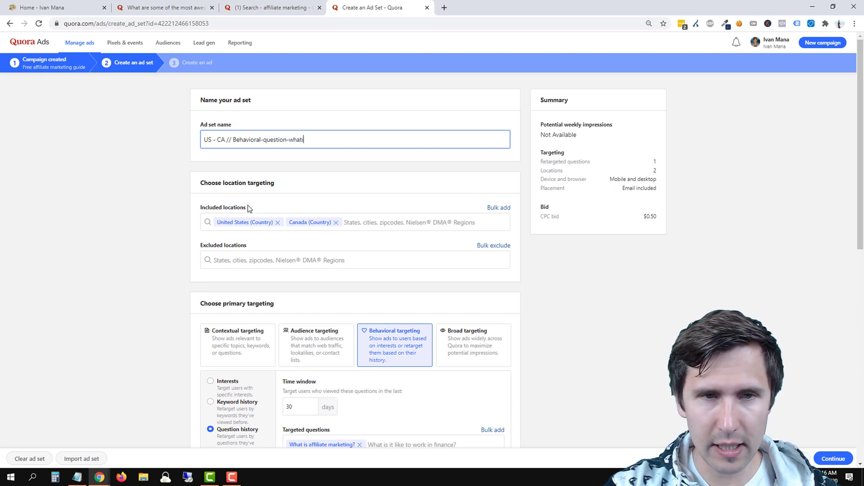
type("saffiliatemarketing")
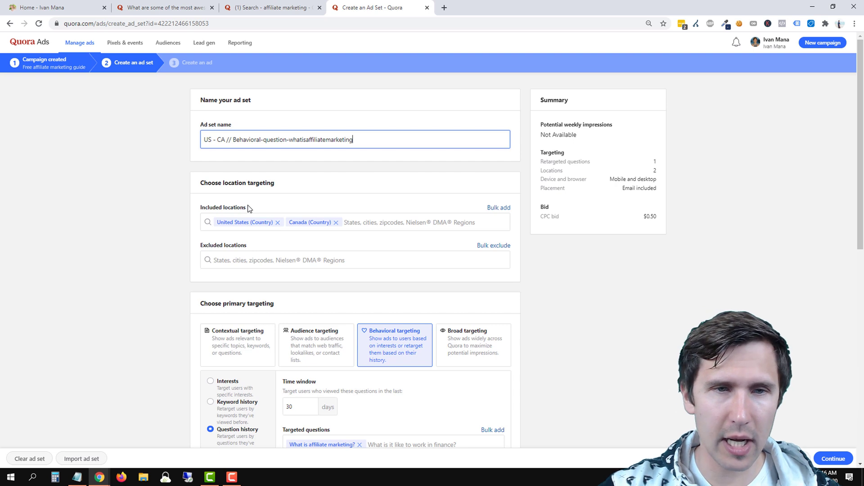
Scroll through the additional targeting and bid settings below the name.
scroll(105, 242, "down", 2)
scroll(104, 242, "down", 5)
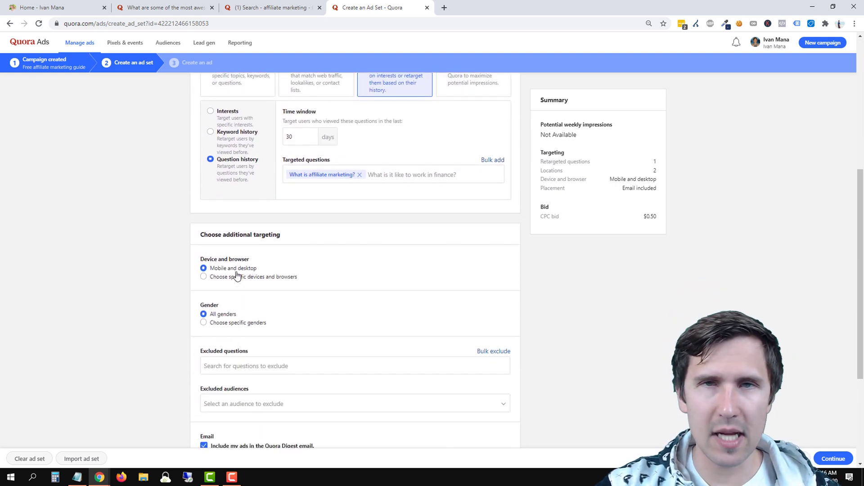
scroll(236, 275, "down", 2)
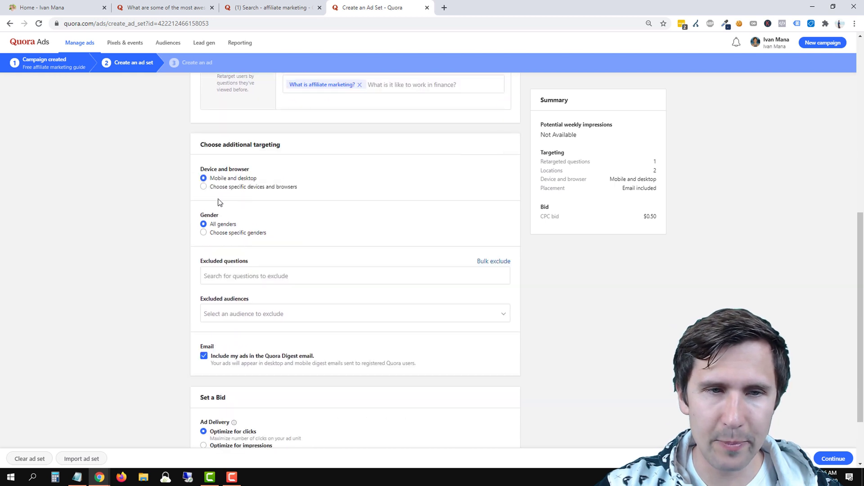
scroll(257, 199, "down", 1)
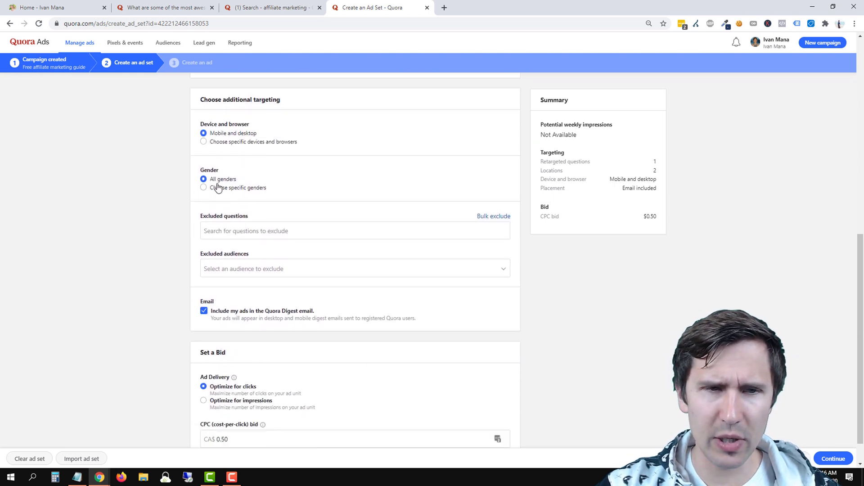
scroll(179, 285, "up", 10)
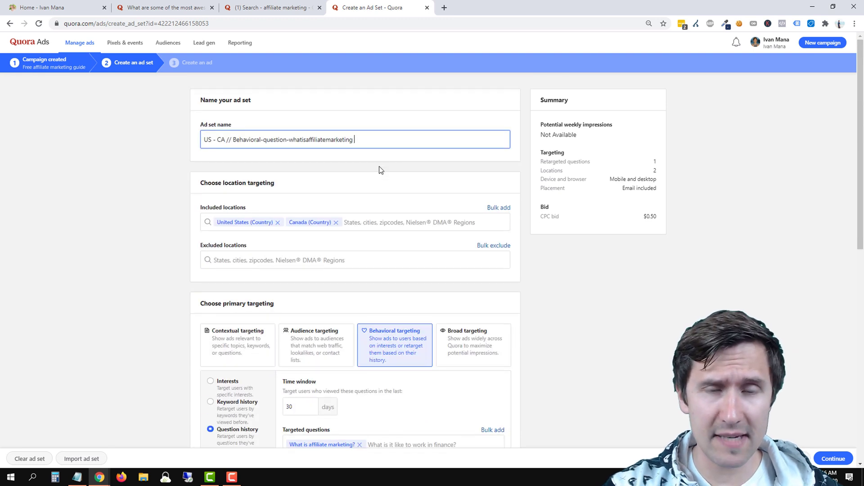
Extend the name with '// Mo-Desk // All genders' and space out 'what is affiliate marketing'.
type("//")
scroll(171, 244, "down", 3)
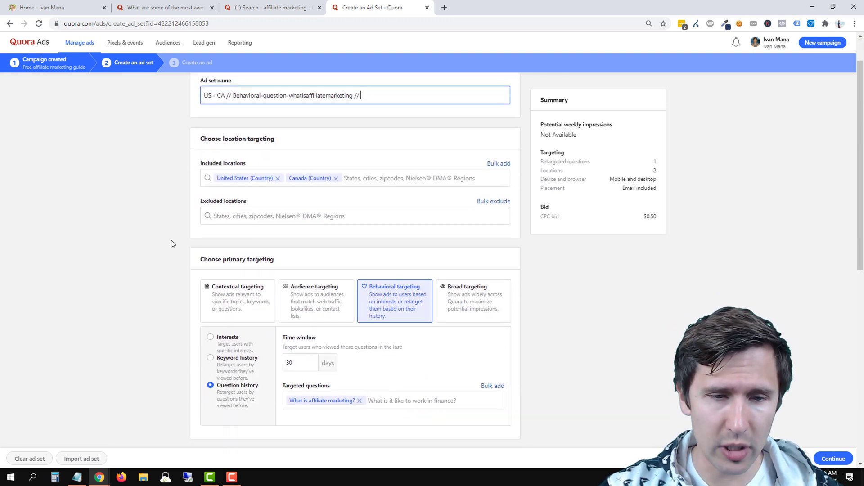
scroll(171, 244, "up", 3)
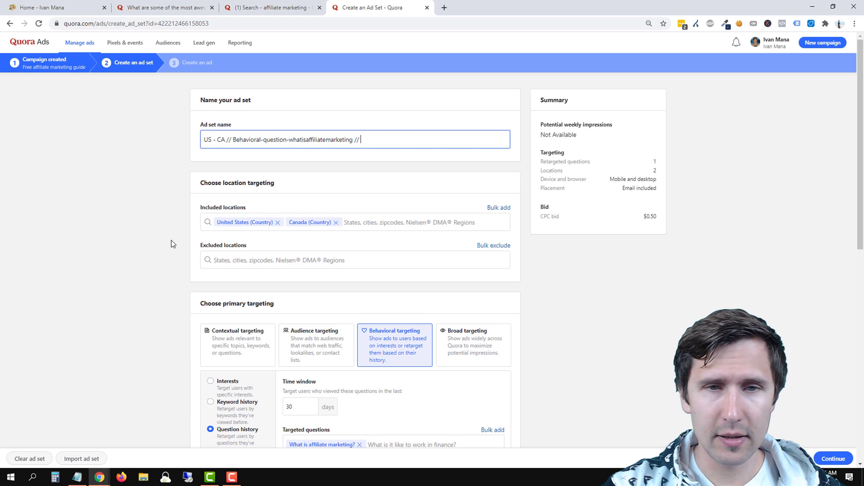
type("Mo-")
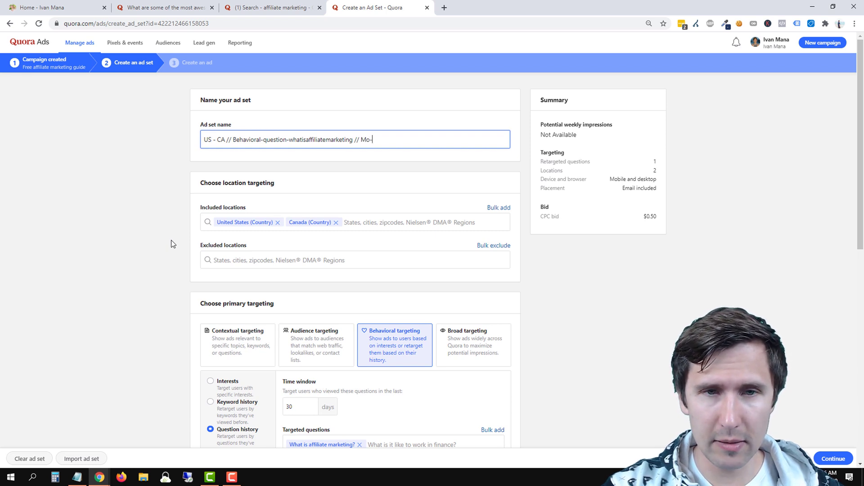
type("Desk //")
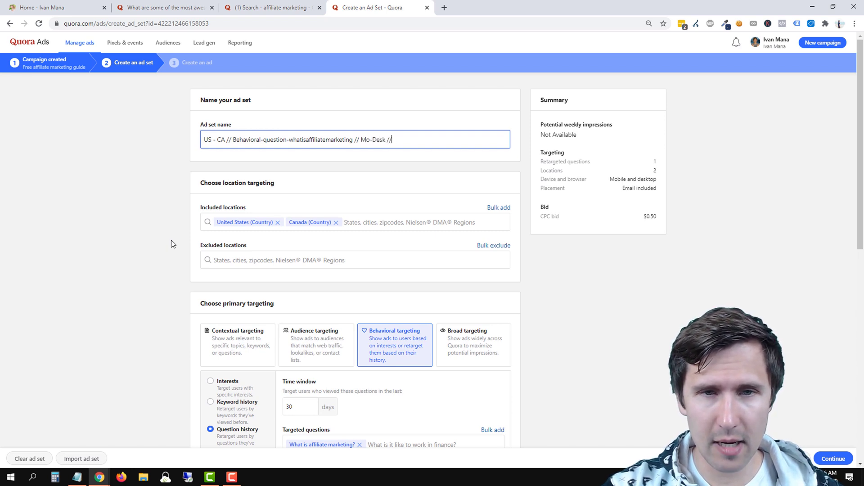
type(" All genders")
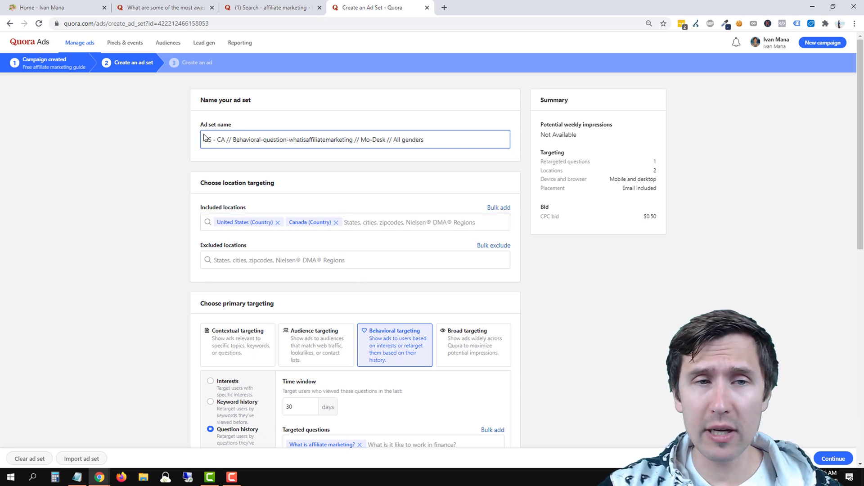
left_click_drag(206, 136, 439, 134)
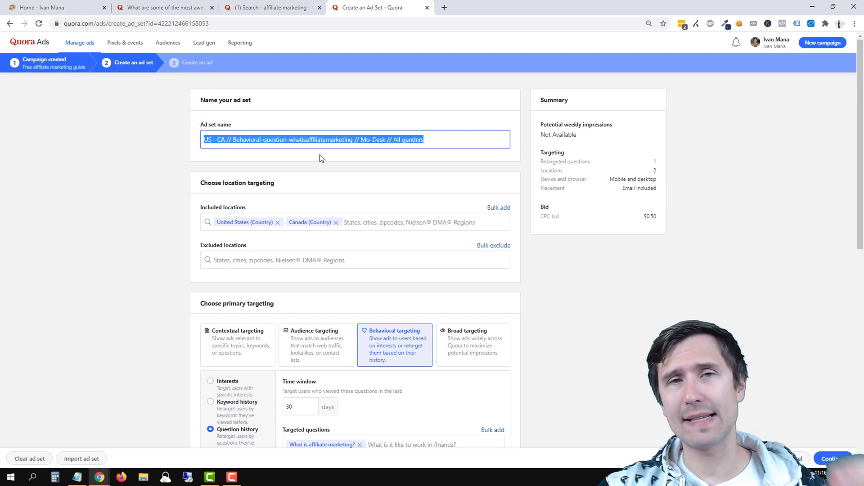
left_click(305, 137)
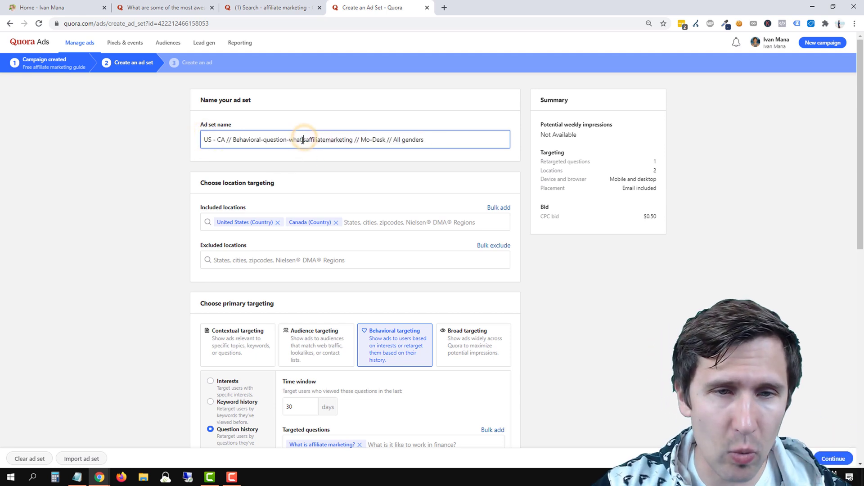
type("is")
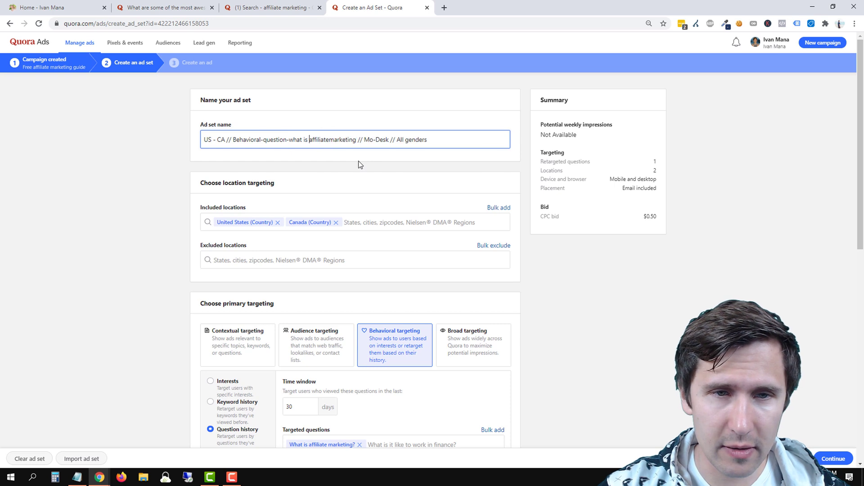
key("Right")
key("Right")
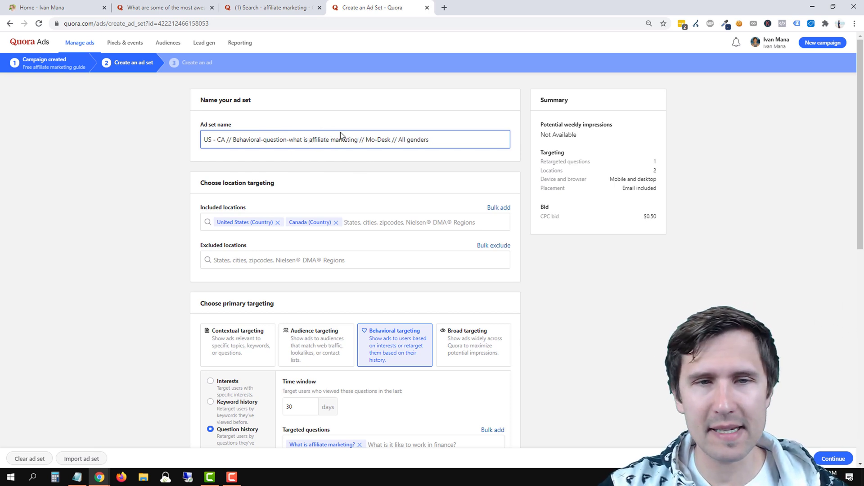
Save the finished ad set and continue to ad creation.
triple_click(433, 141)
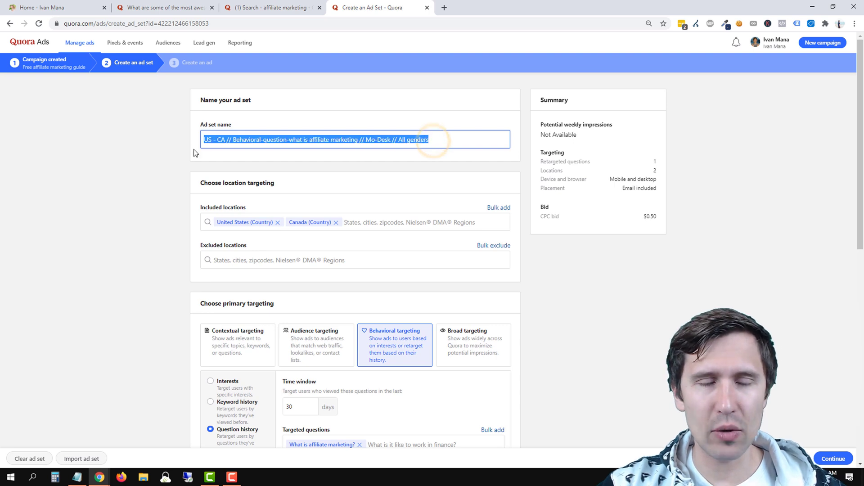
left_click(356, 135)
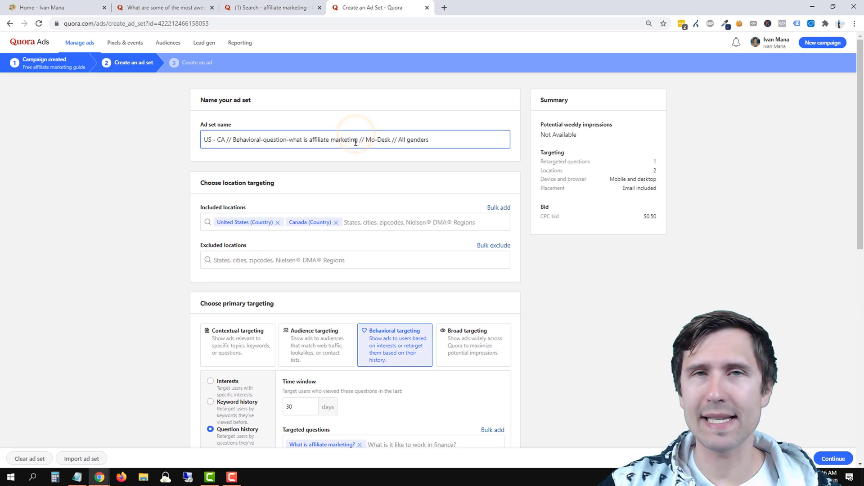
left_click(594, 256)
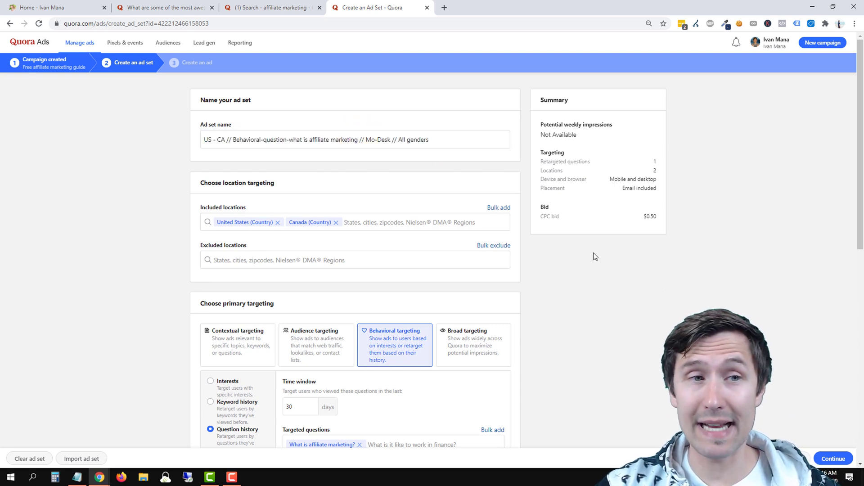
left_click(833, 459)
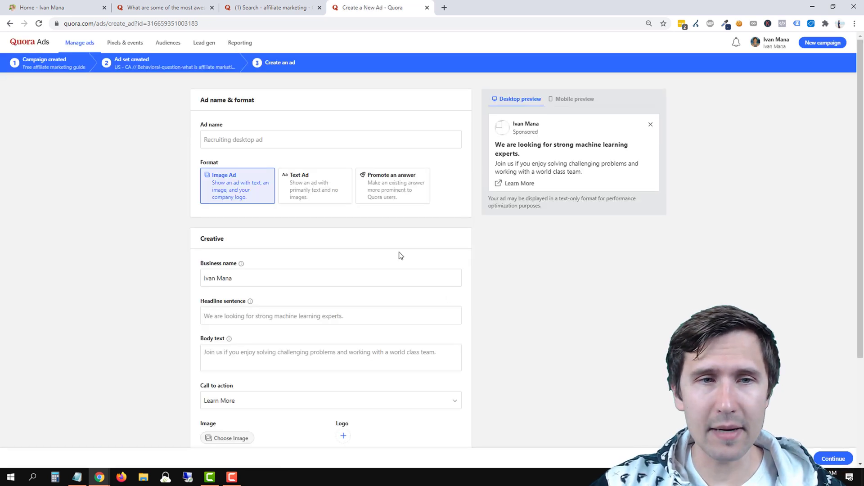
Leave the Ad name field empty and switch to the 'most awesome psychological facts' Quora question.
left_click(266, 138)
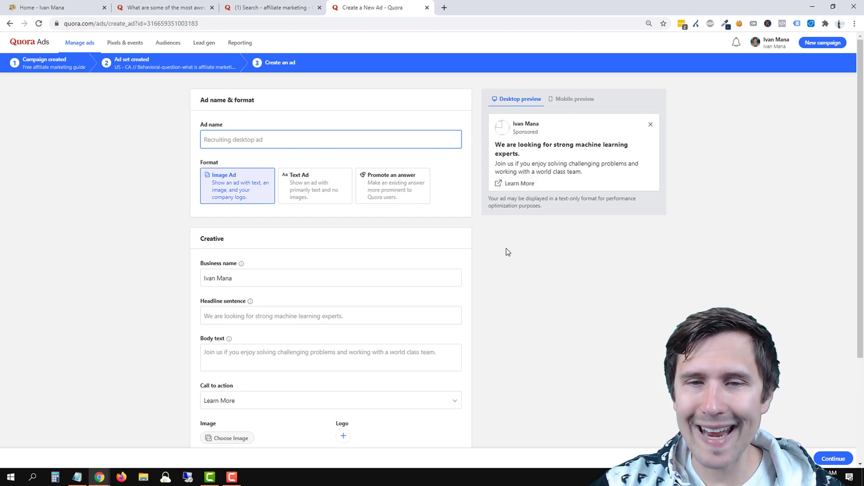
left_click_drag(540, 181, 516, 269)
right_click(533, 276)
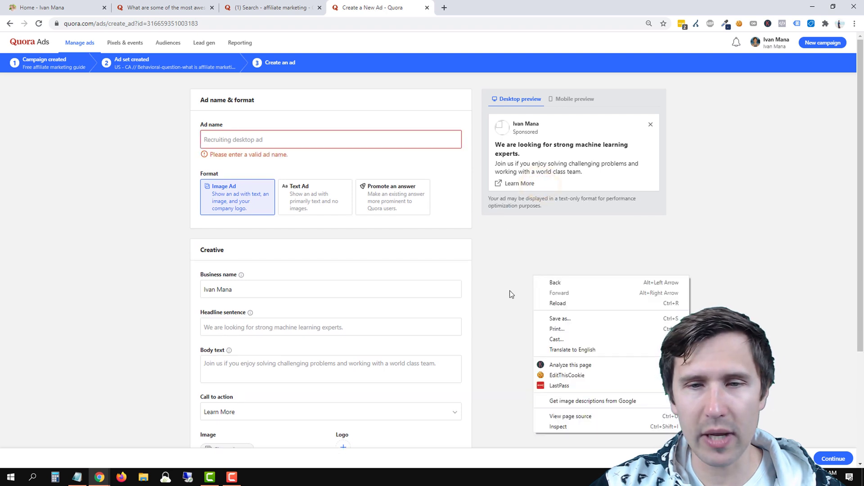
left_click(503, 268)
left_click(190, 7)
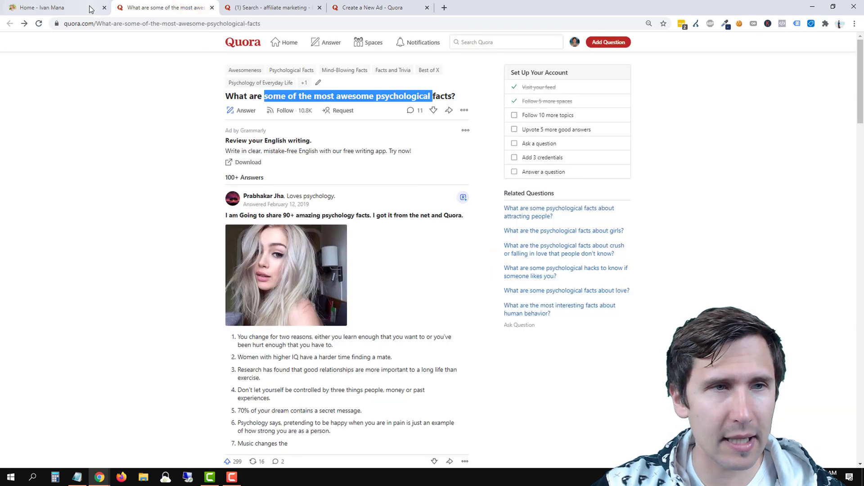
Revisit the 'what is affiliate marketing' search results, then return to the Create a New Ad form.
left_click(285, 5)
left_click(11, 24)
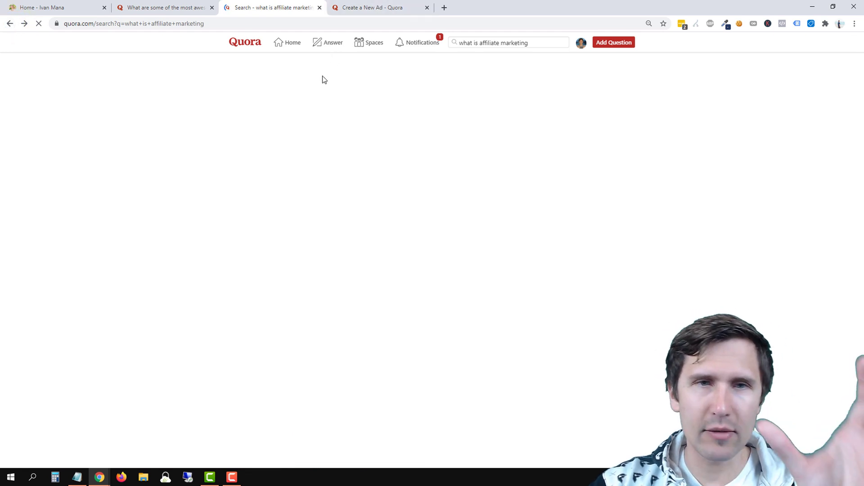
left_click(369, 5)
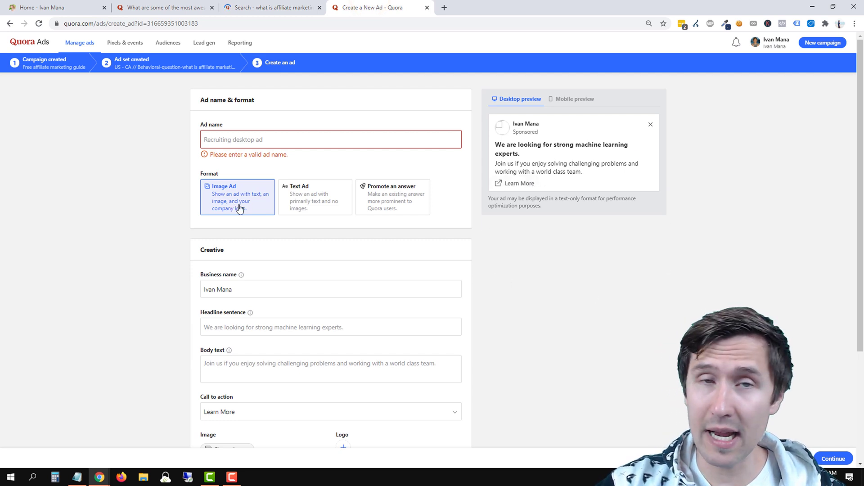
Preview the ad as a Text Ad, then switch it back to Image Ad.
left_click(325, 200)
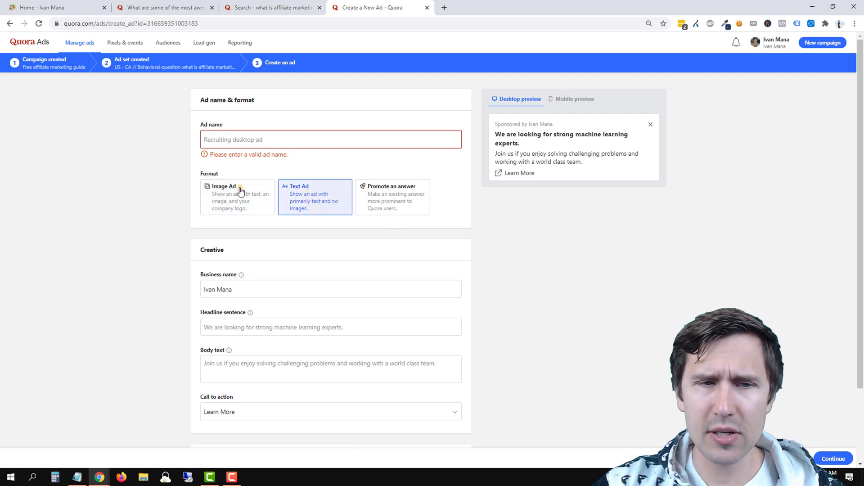
left_click(231, 204)
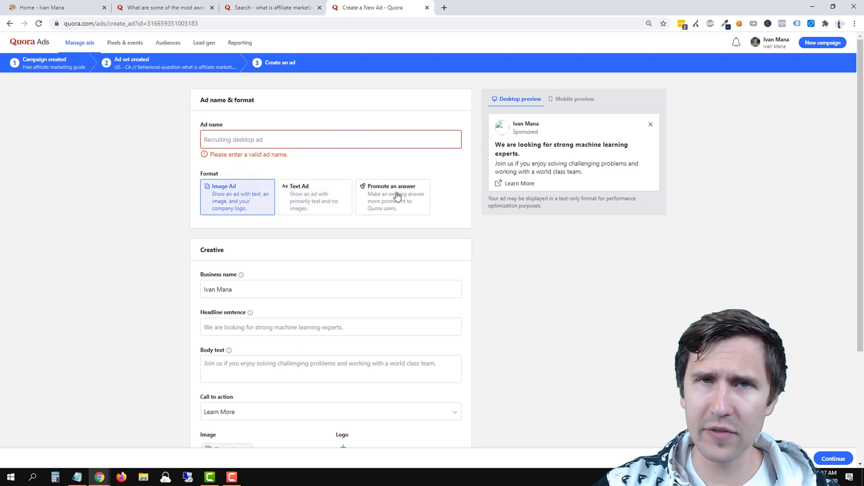
scroll(178, 315, "down", 1)
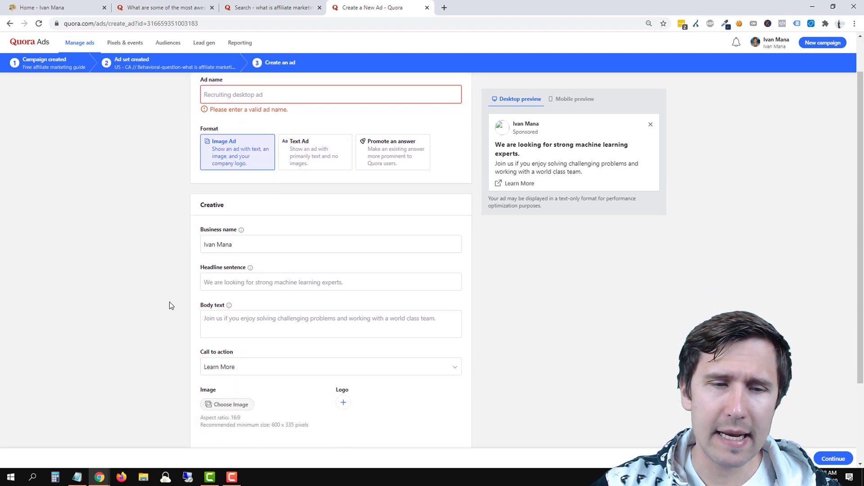
Look over the Headline and Body fields, and move the website home tab to the end.
left_click(248, 324)
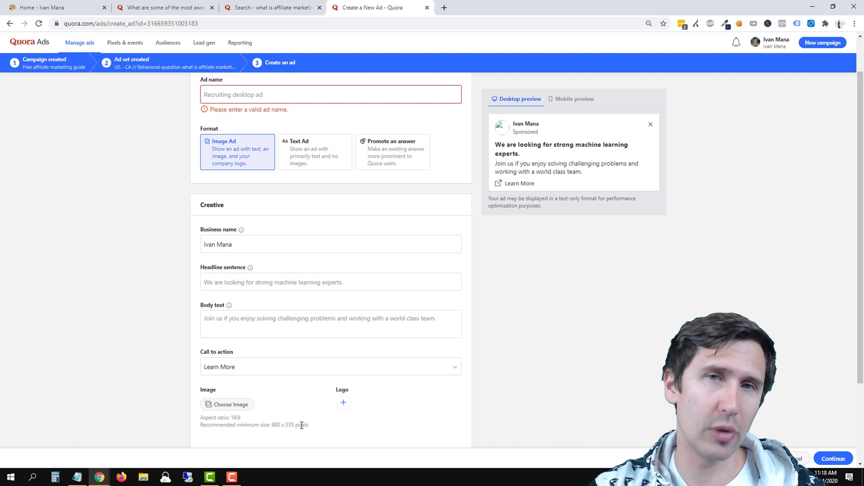
left_click(252, 284)
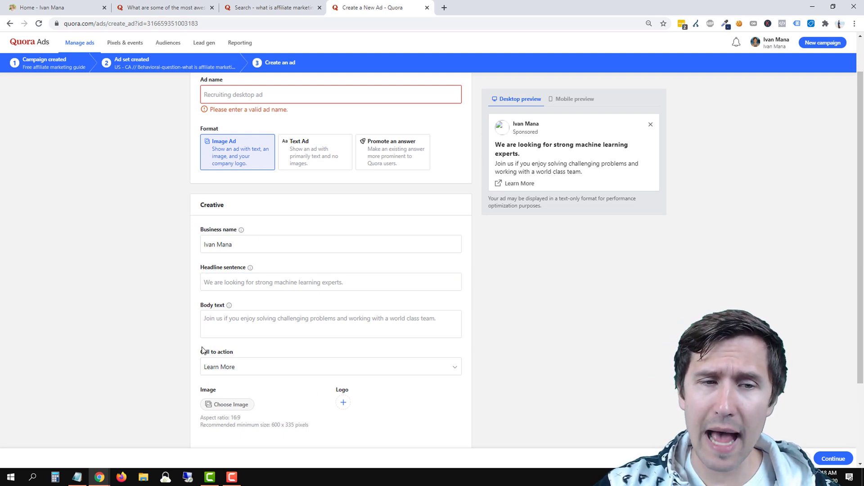
left_click(287, 334)
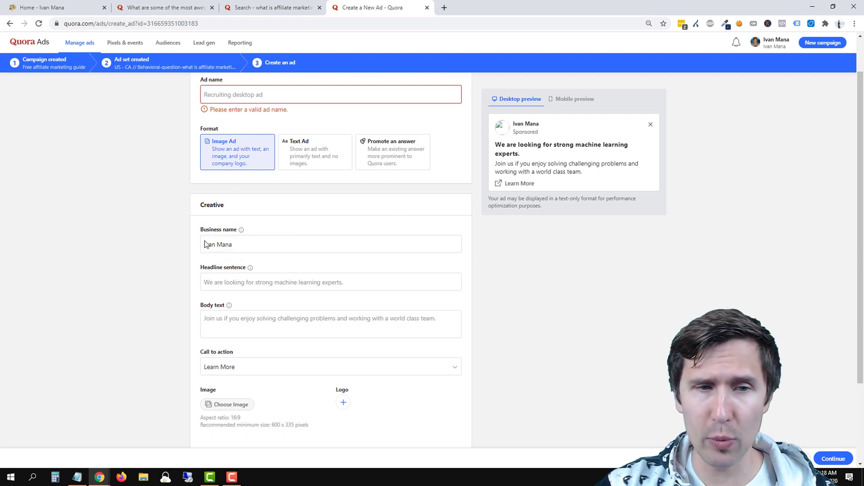
scroll(176, 274, "down", 1)
left_click_drag(48, 6, 432, 7)
left_click(260, 5)
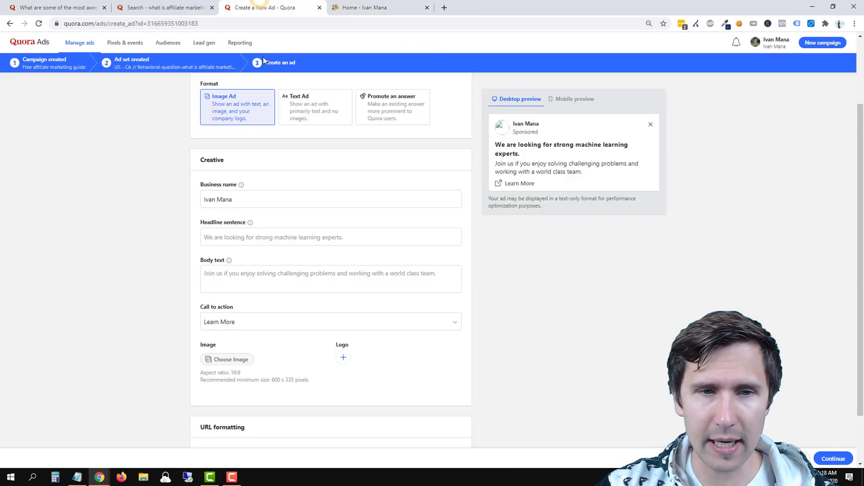
Enter the headline 'Free affiliate marketing guide for beginners', briefly retyping it as 'Affiliate Marketing Guide'.
left_click(240, 236)
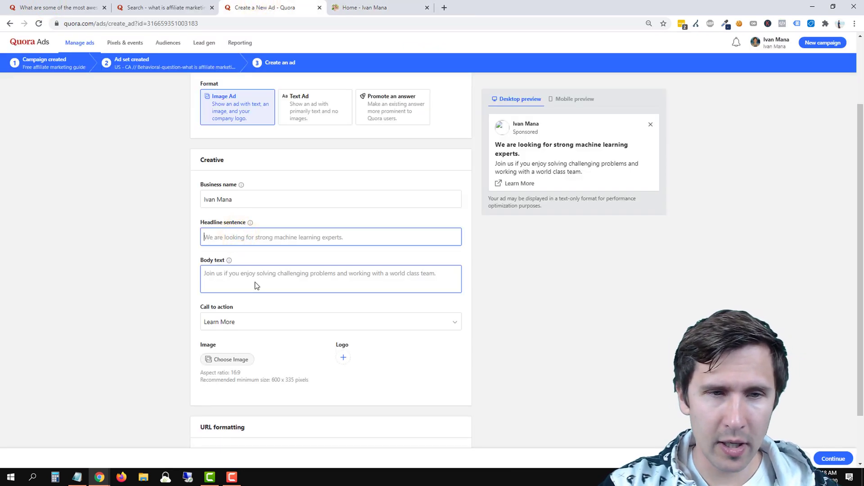
type("Free affiliate mark")
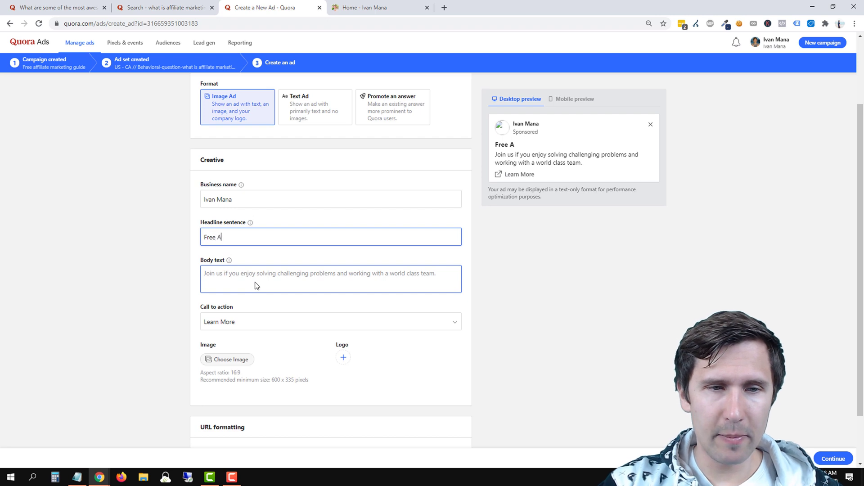
type("eting ")
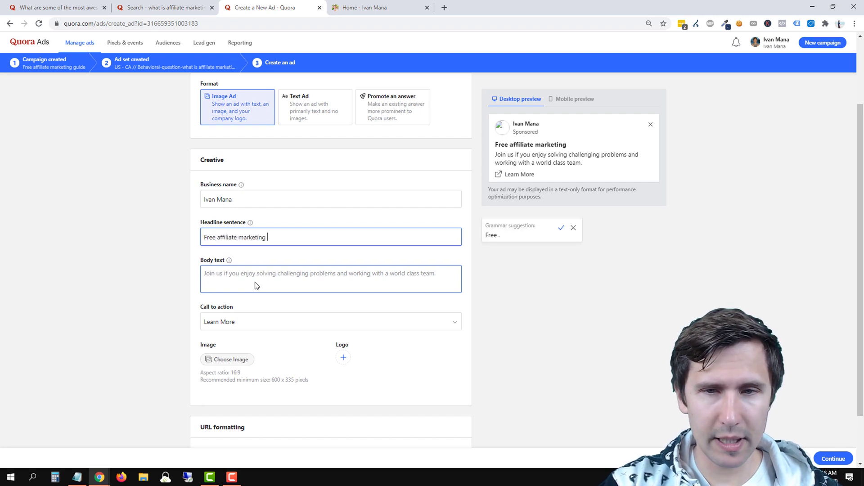
type("guide for beginners")
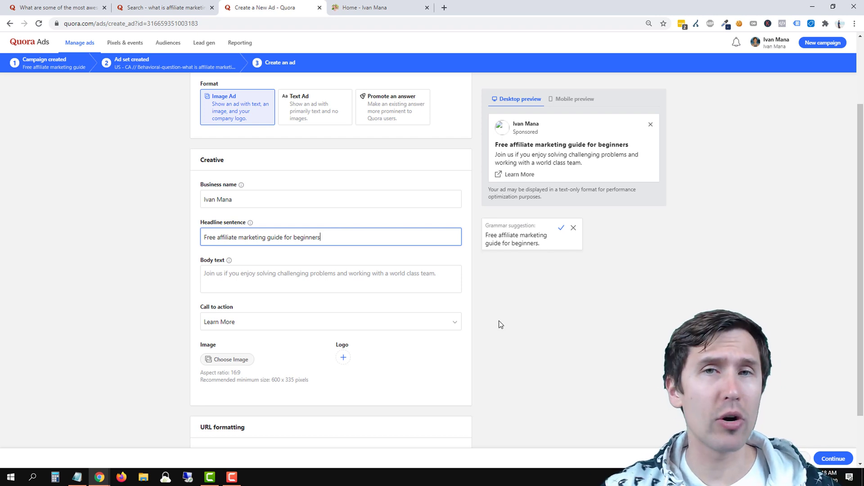
left_click(327, 243)
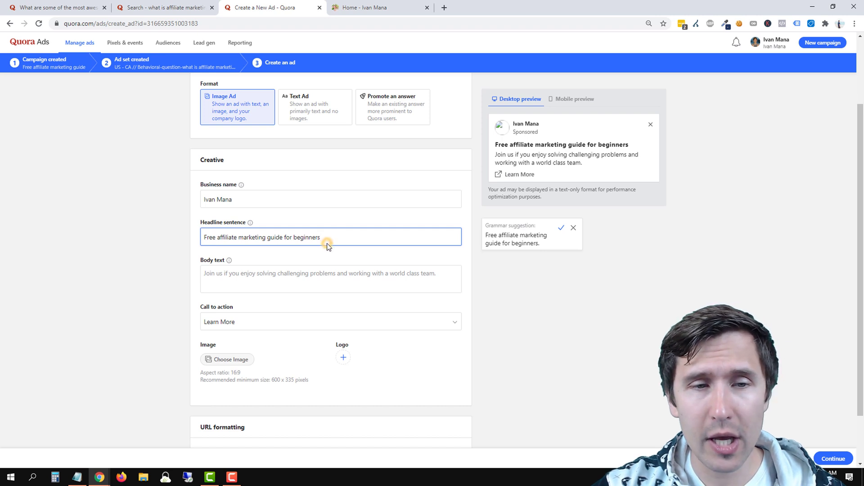
left_click_drag(326, 241, 241, 244)
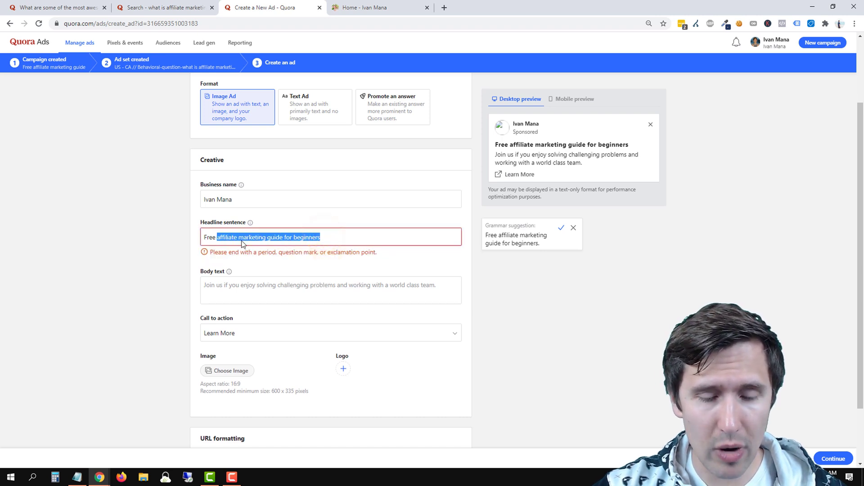
type("Affiliate")
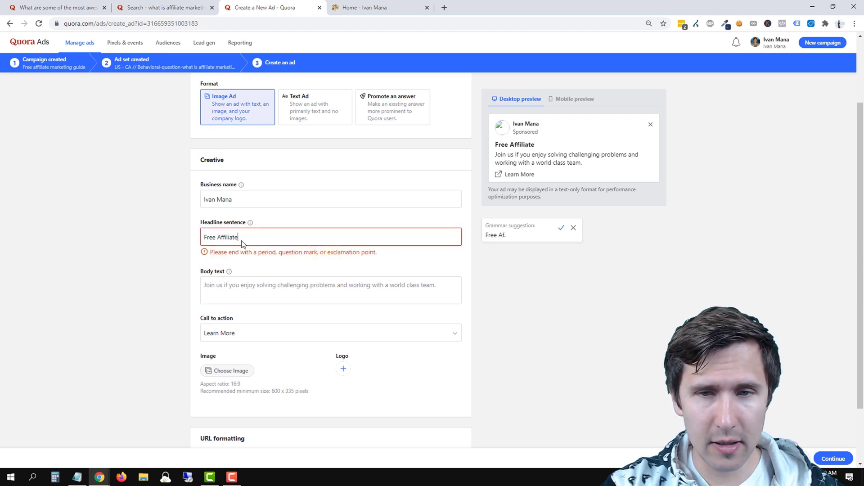
type(" Marketing ")
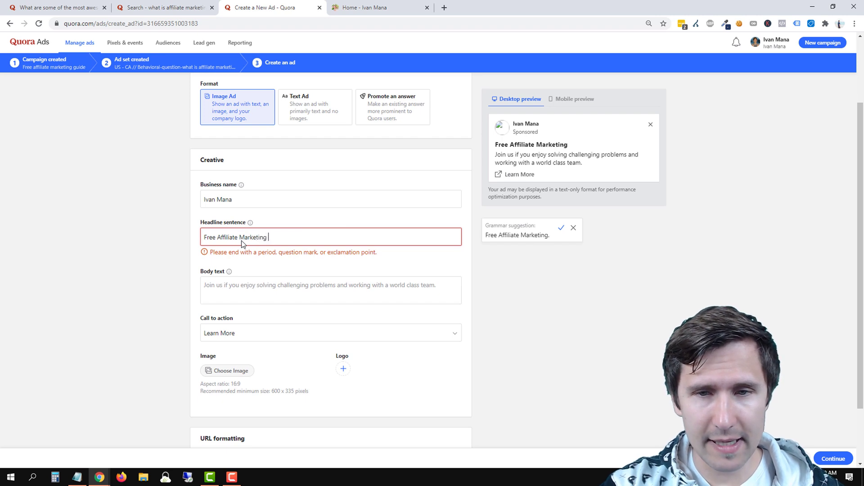
type("Guide")
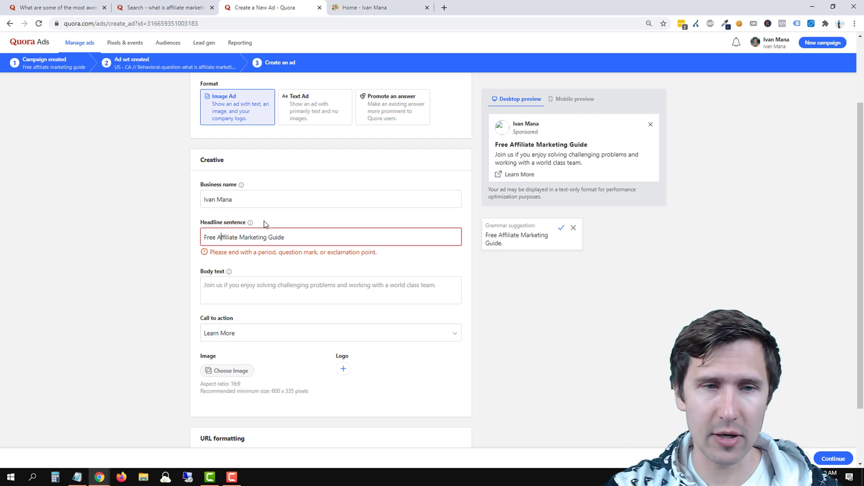
Restore lowercase 'affiliate marketing guide' and end the headline with 'beginners!'.
key("BackSpace")
type("a")
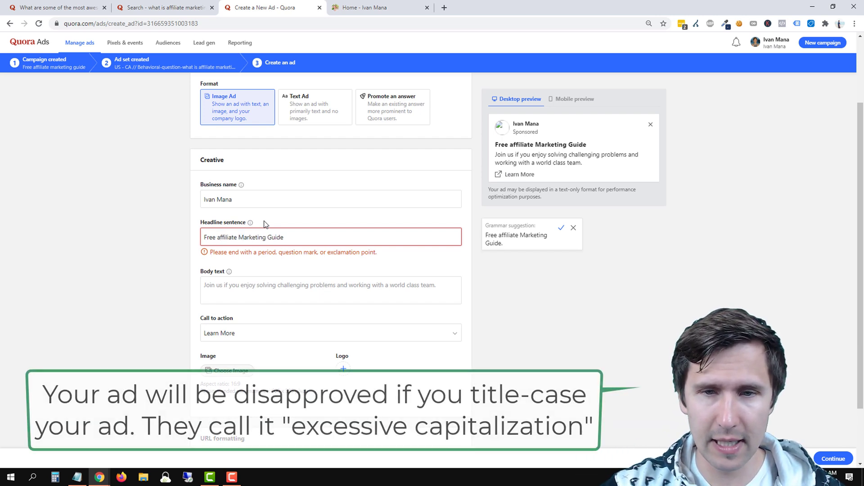
key("Right")
key("Right")
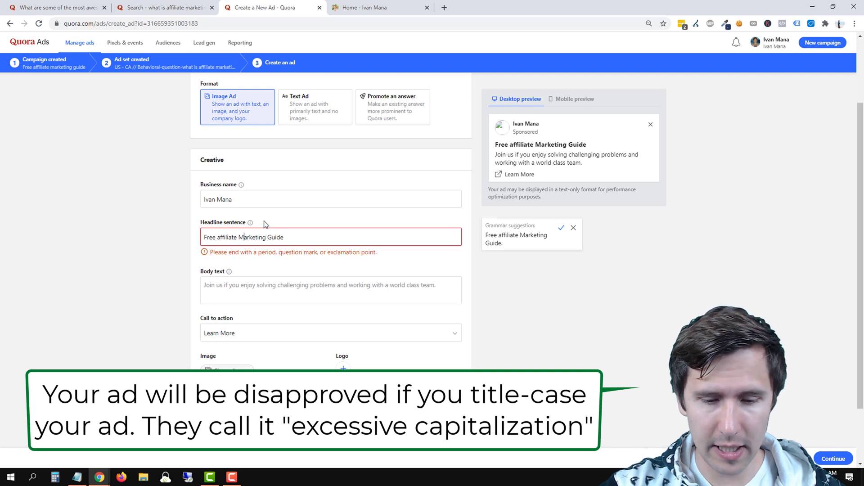
key("BackSpace")
type("m")
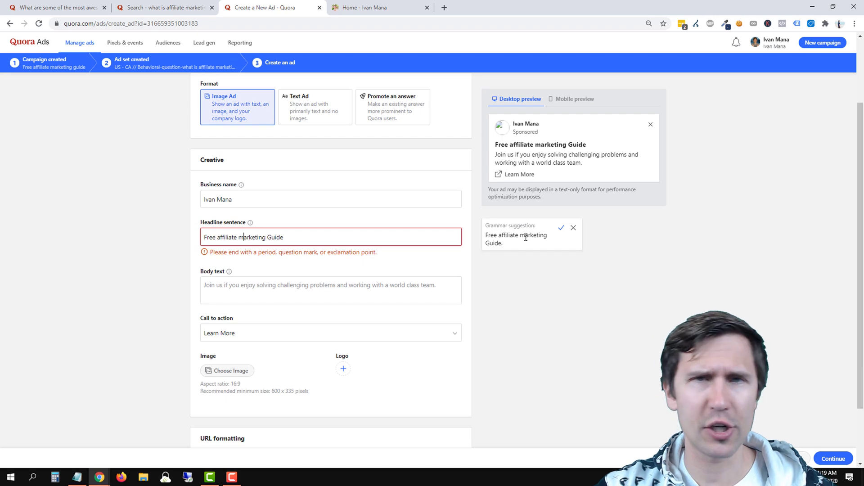
double_click(276, 237)
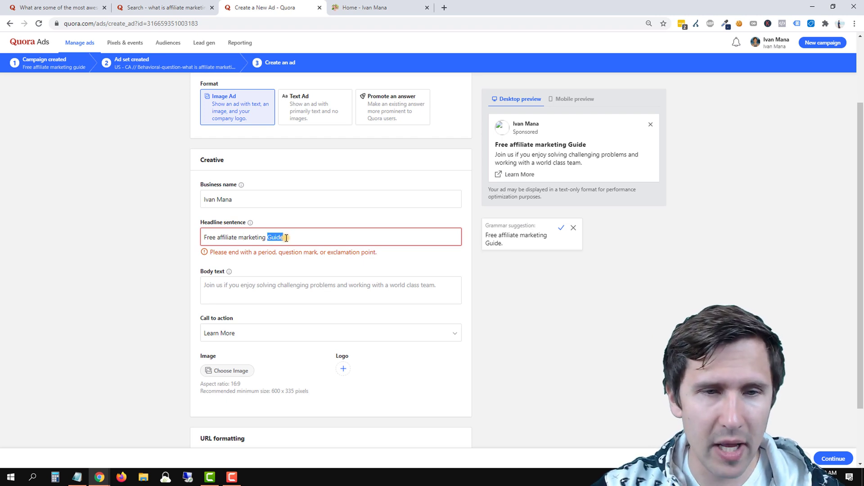
type("guide")
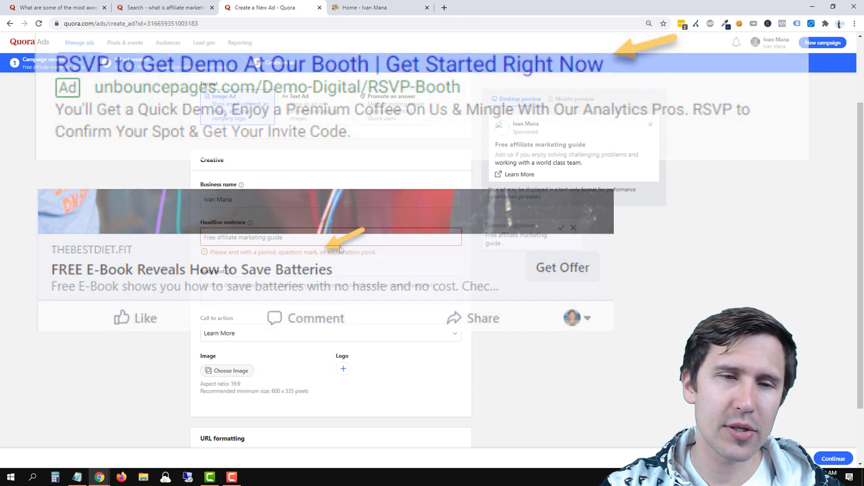
type("beginners")
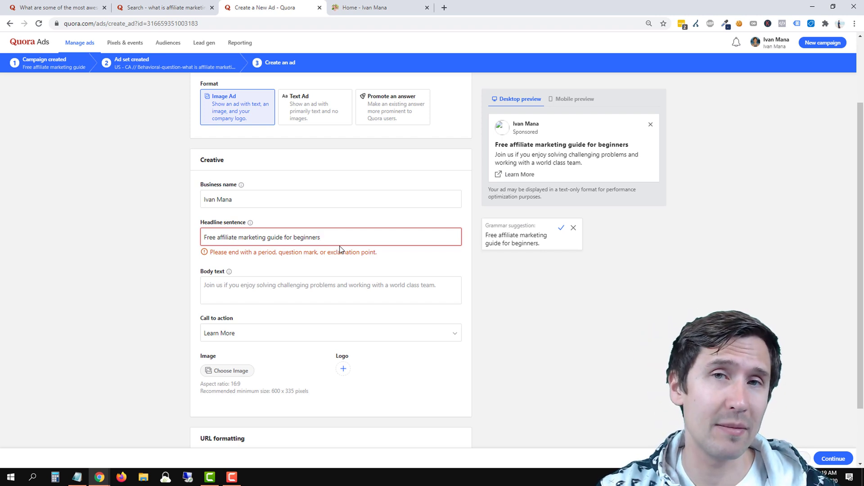
type("!")
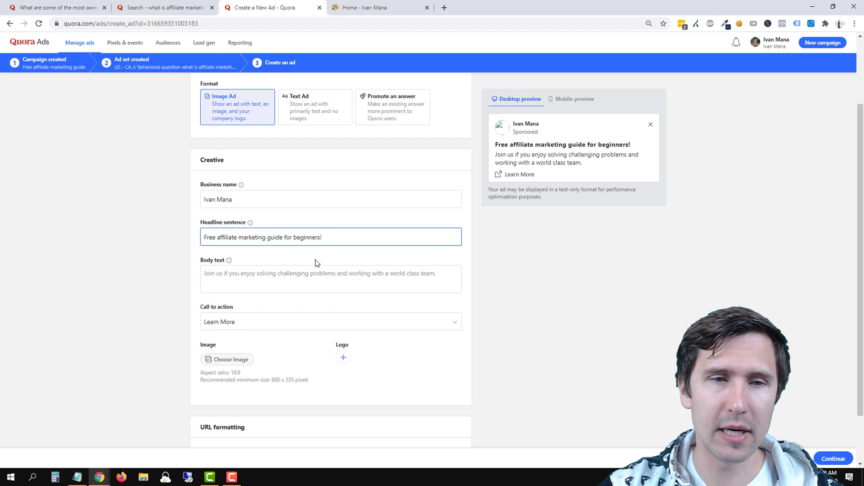
Move between the headline and body fields and check the guide wording on the website tab.
left_click(282, 277)
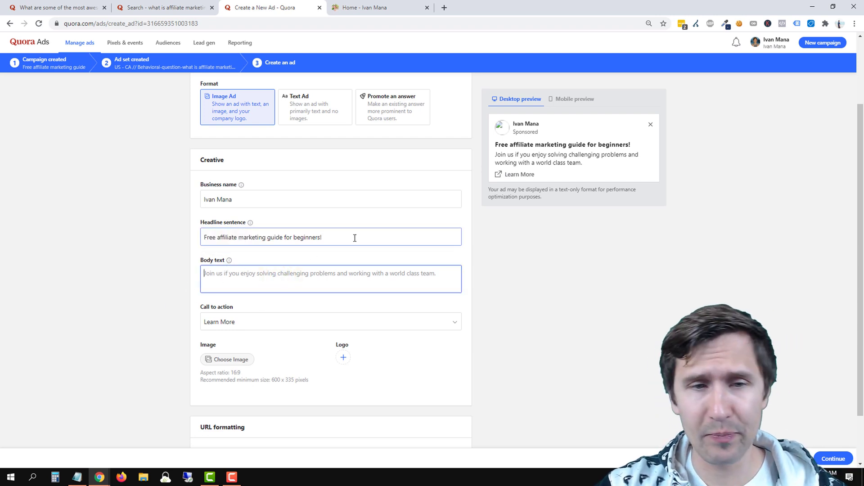
left_click_drag(339, 238, 140, 238)
left_click(291, 234)
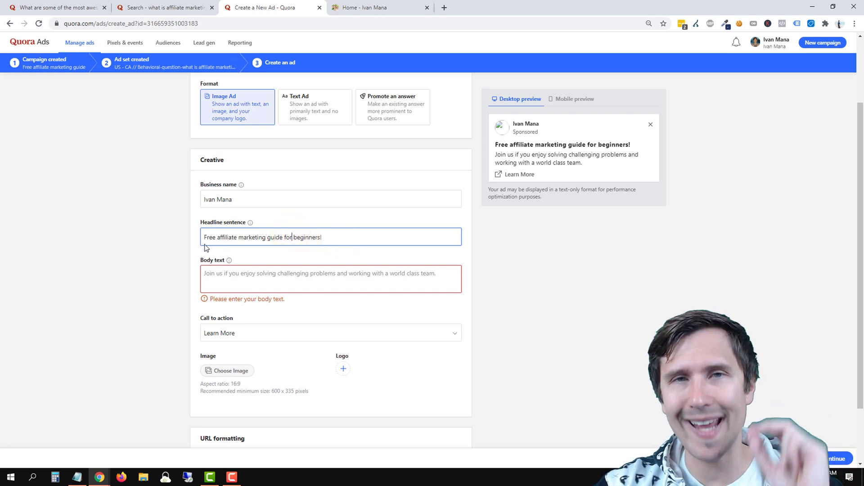
left_click(218, 277)
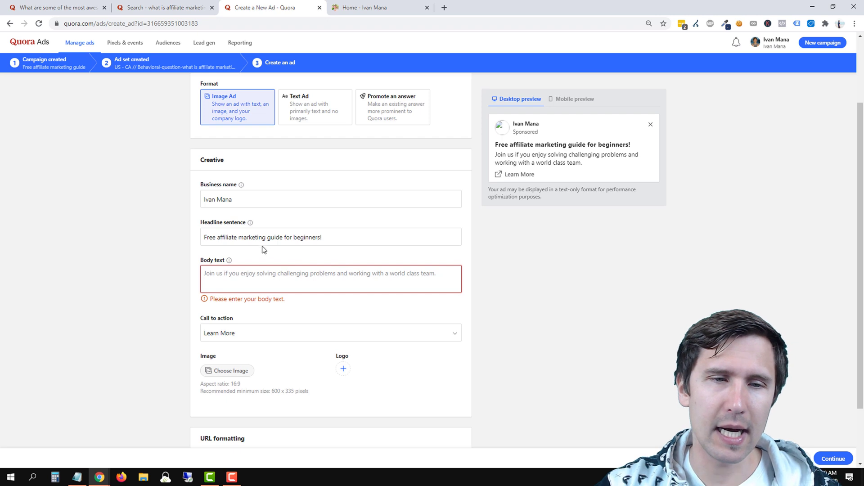
left_click(283, 237)
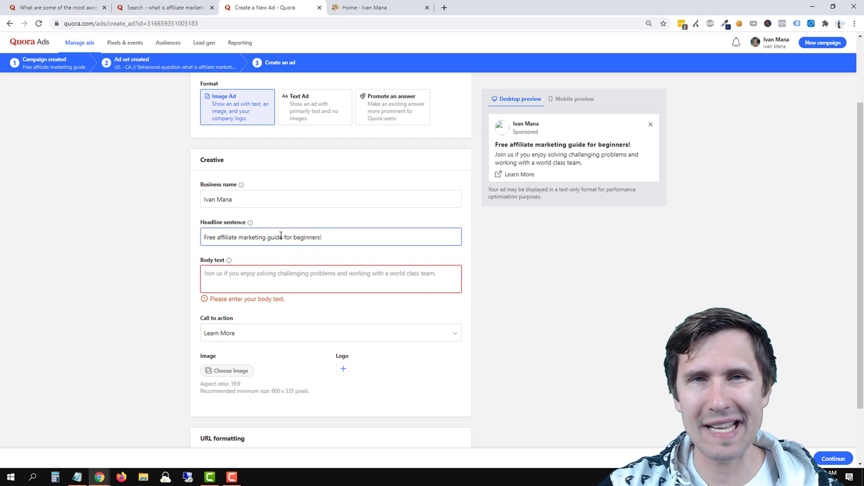
left_click(239, 281)
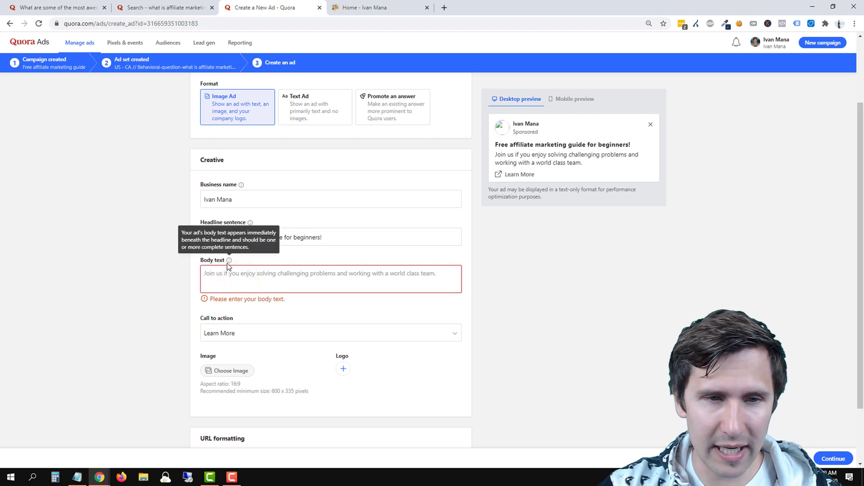
left_click(341, 14)
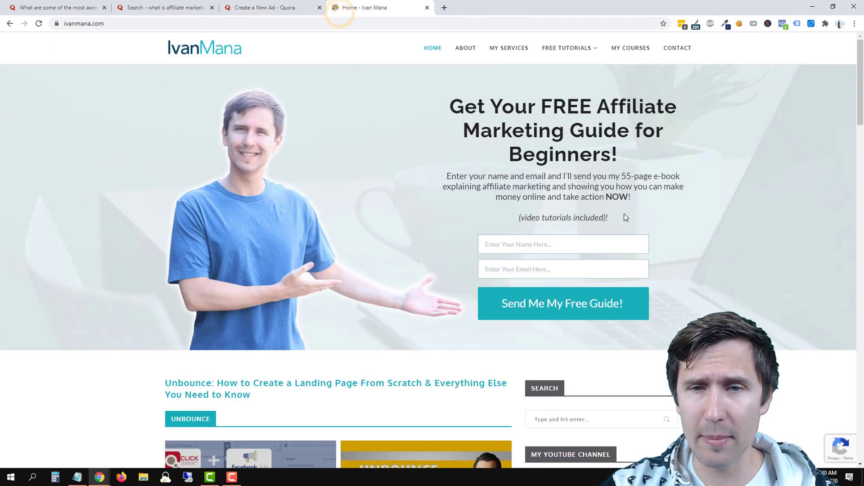
left_click(310, 8)
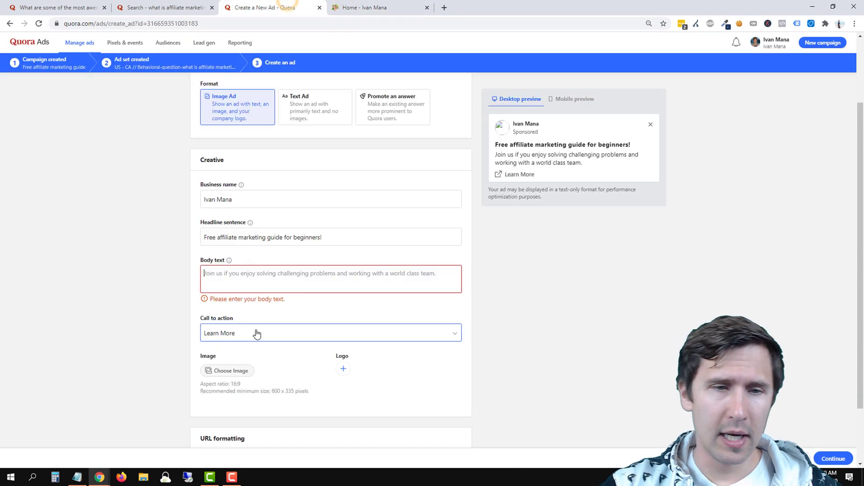
Enter the body text 'Get your free 55-page affiliate marketing guide for beginners and get started right now.'.
left_click(245, 277)
type("Get your fre")
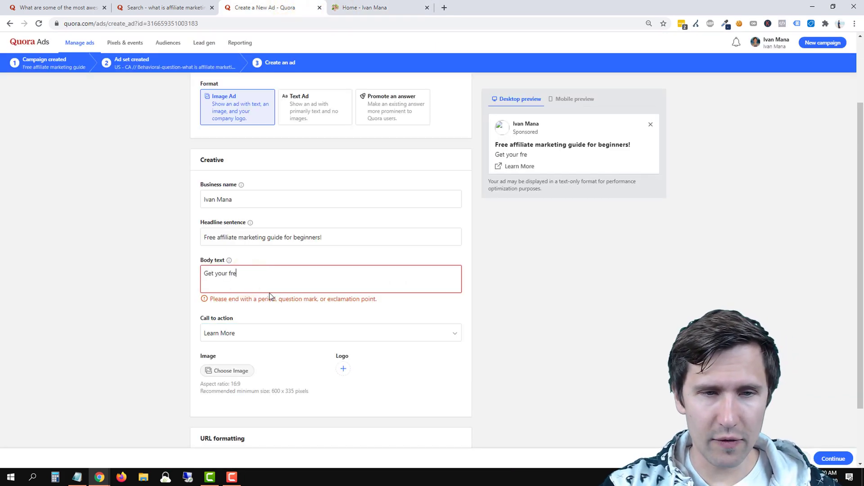
type("e 55-page af")
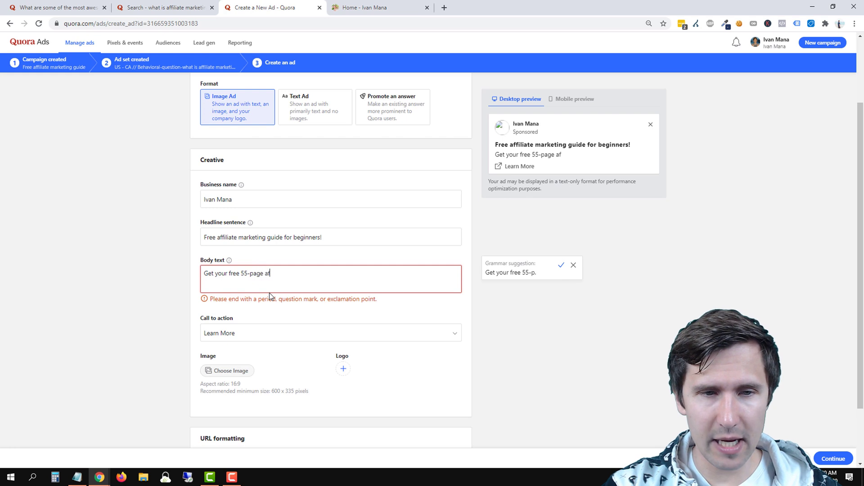
type("filiate marketing guide")
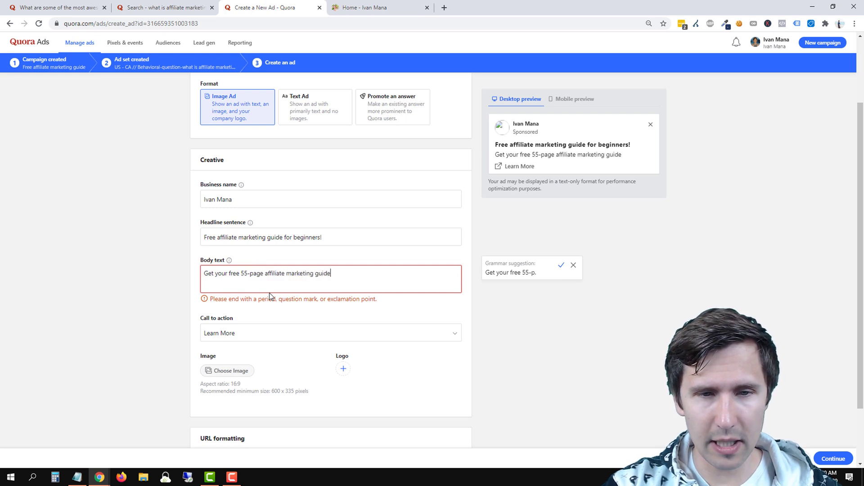
type(" for beginners")
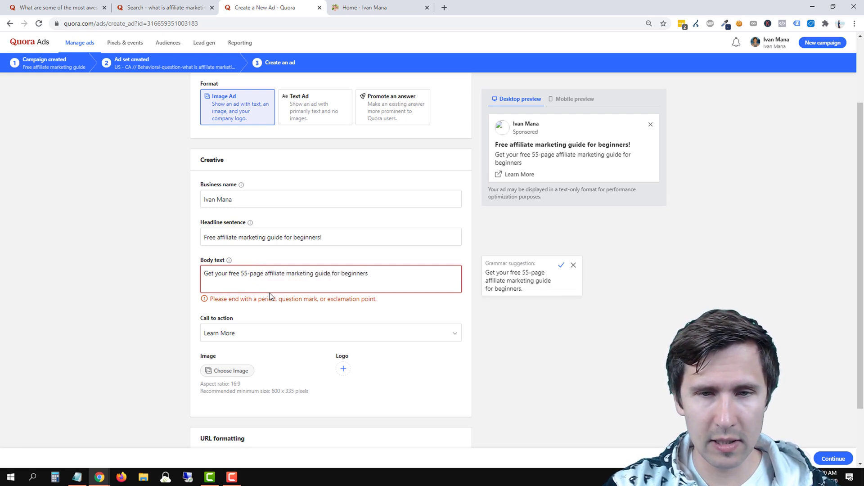
type(" right now")
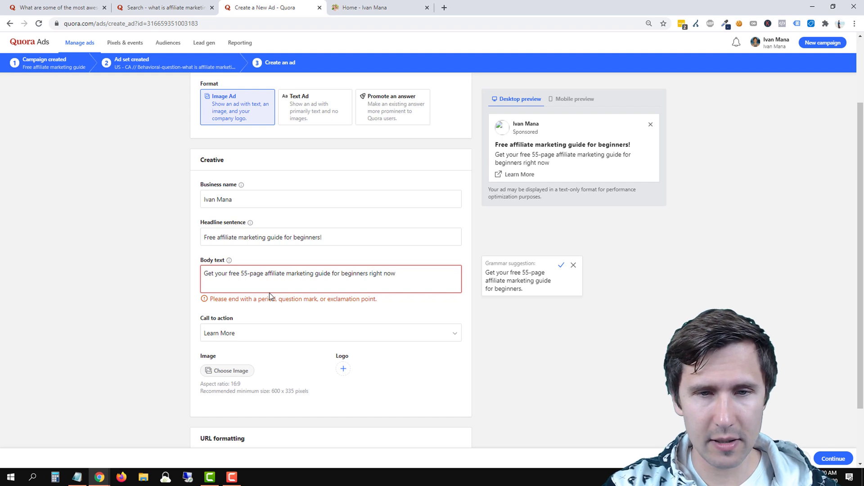
type(" and get started")
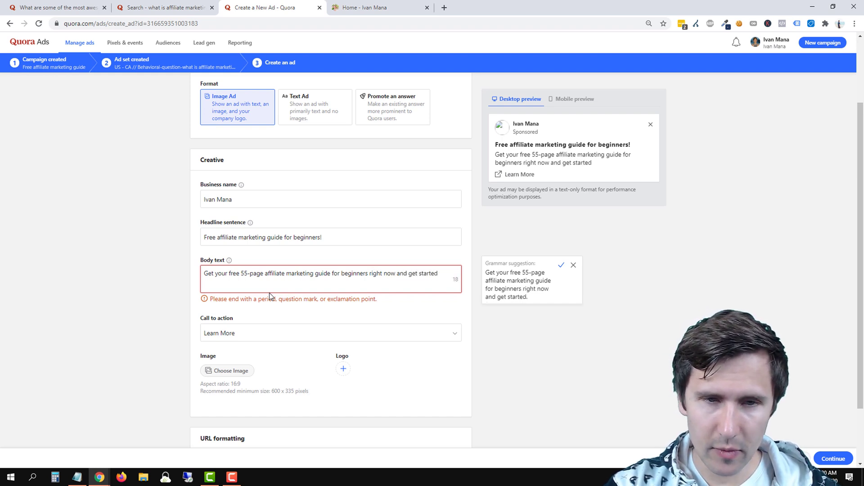
key("ctrl+BackSpace")
key("ctrl+BackSpace")
key("ctrl+BackSpace")
key("ctrl+BackSpace")
key("ctrl+BackSpace")
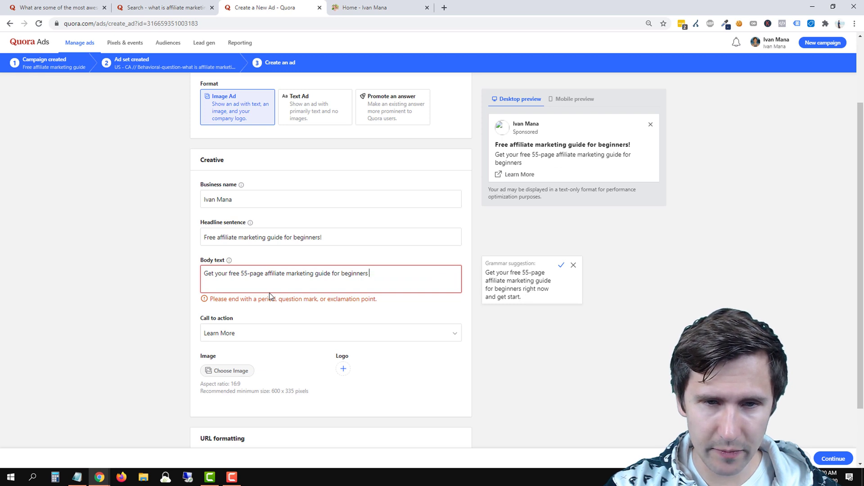
type("and get started right now.")
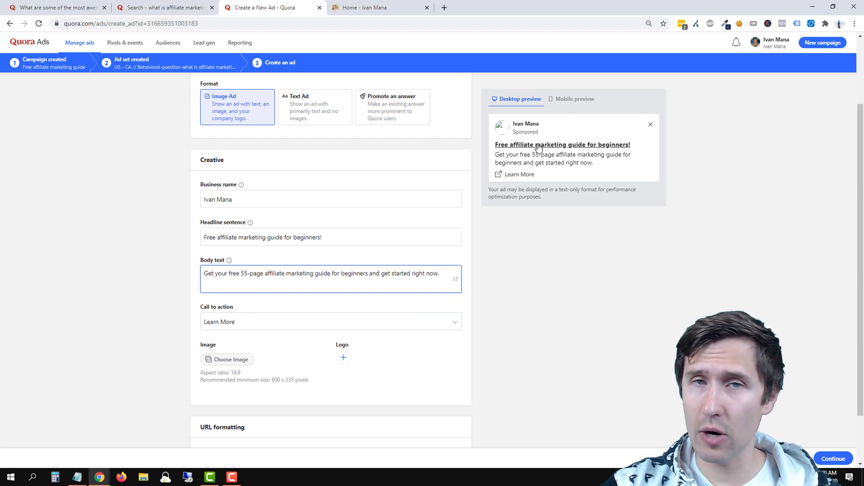
scroll(215, 344, "down", 1)
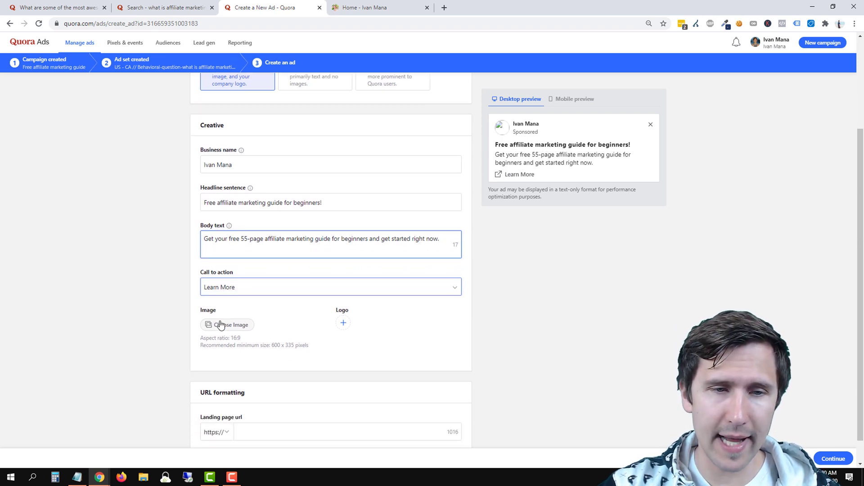
left_click(244, 268)
scroll(267, 302, "down", 3)
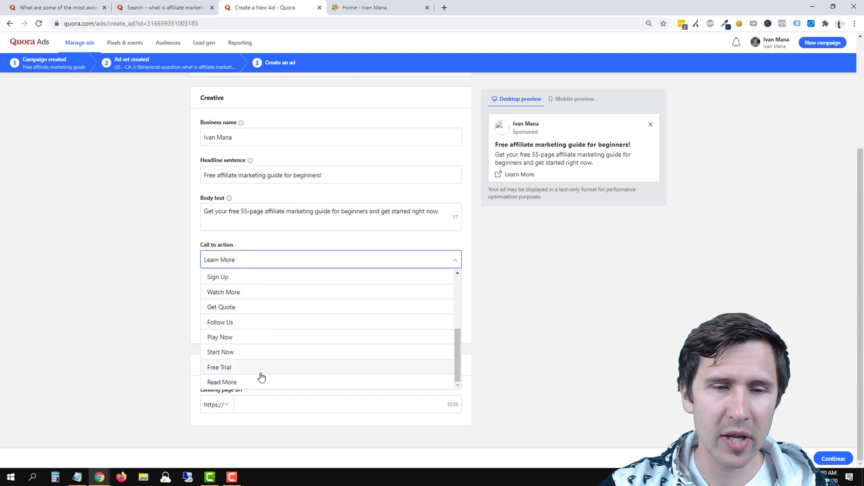
scroll(260, 378, "up", 3)
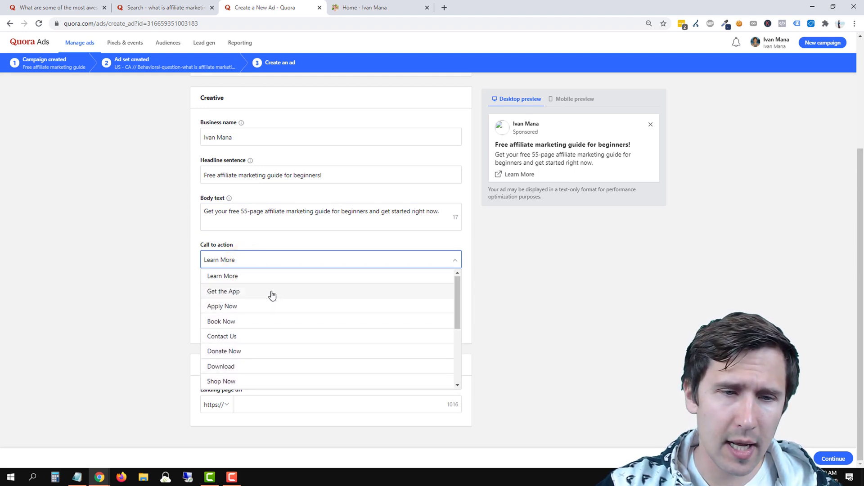
scroll(271, 294, "down", 1)
scroll(271, 295, "down", 2)
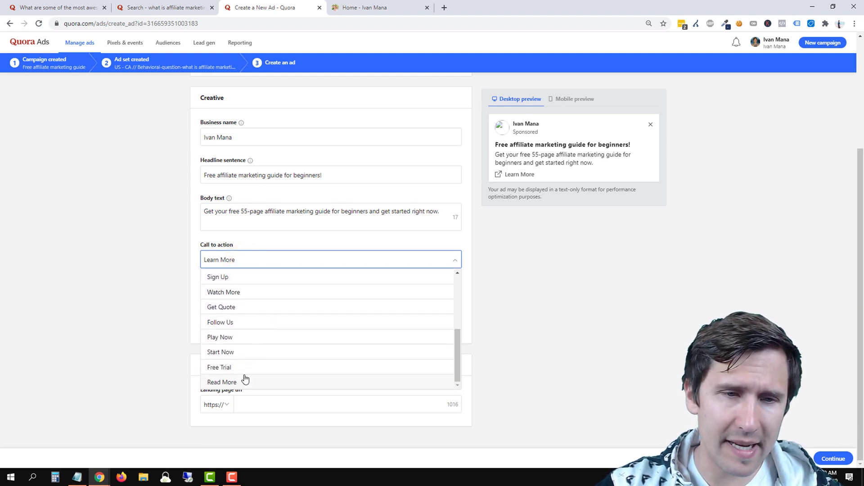
scroll(245, 379, "up", 1)
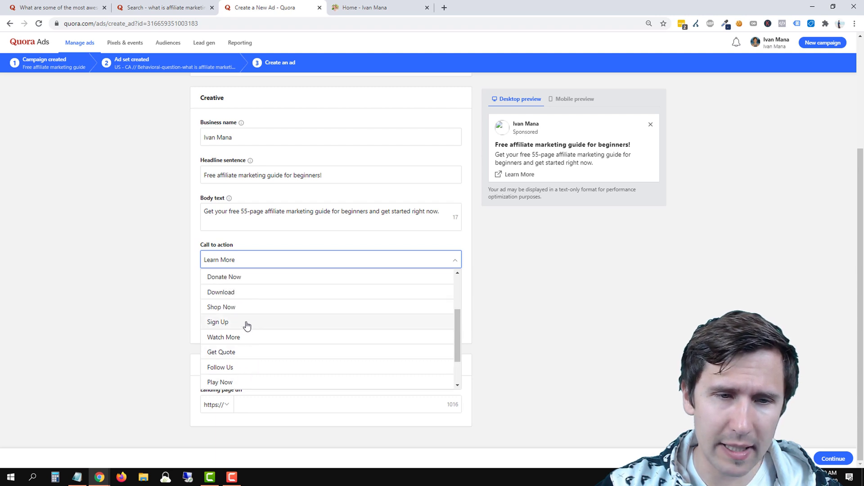
scroll(247, 325, "down", 1)
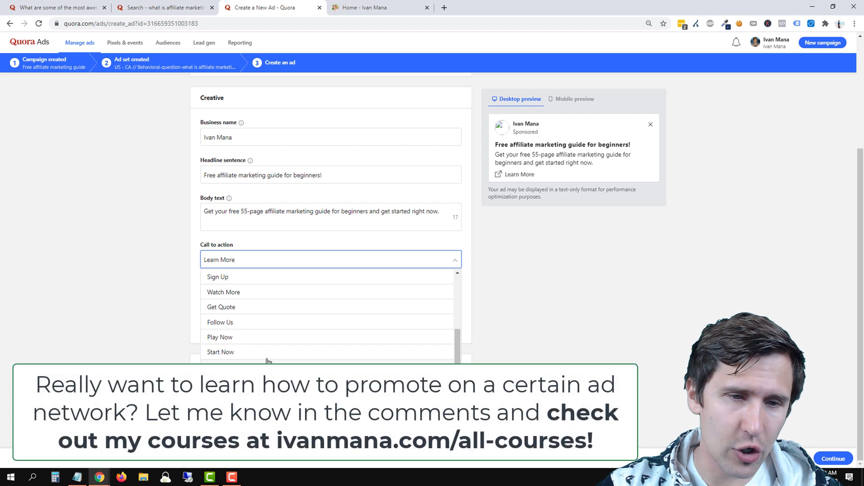
scroll(266, 351, "up", 6)
left_click(236, 323)
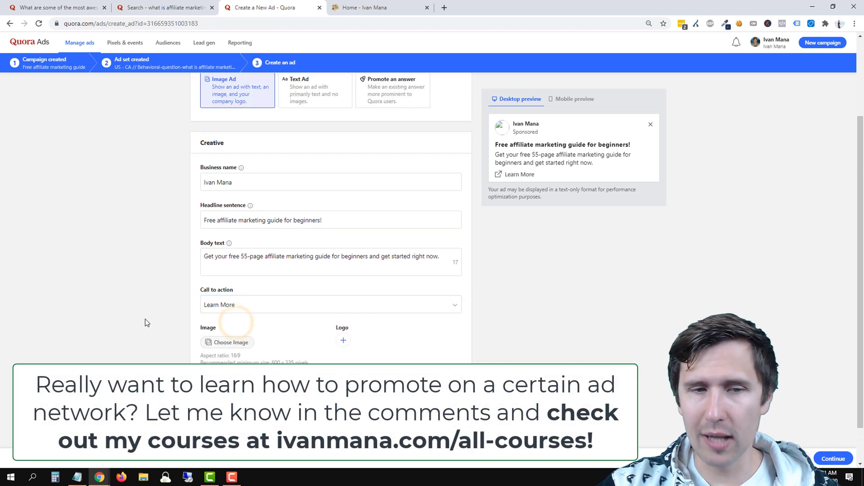
Review the logo review and compliance notes, then save the profile photo as the ad logo.
scroll(155, 324, "down", 1)
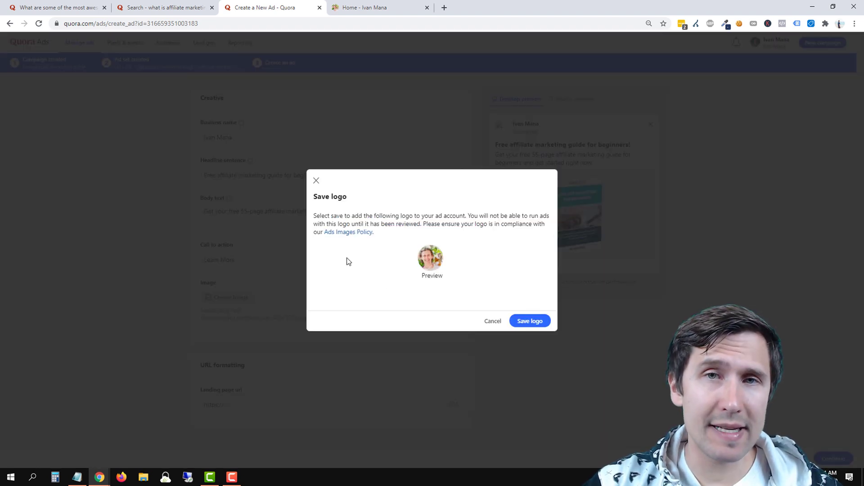
left_click_drag(321, 216, 466, 216)
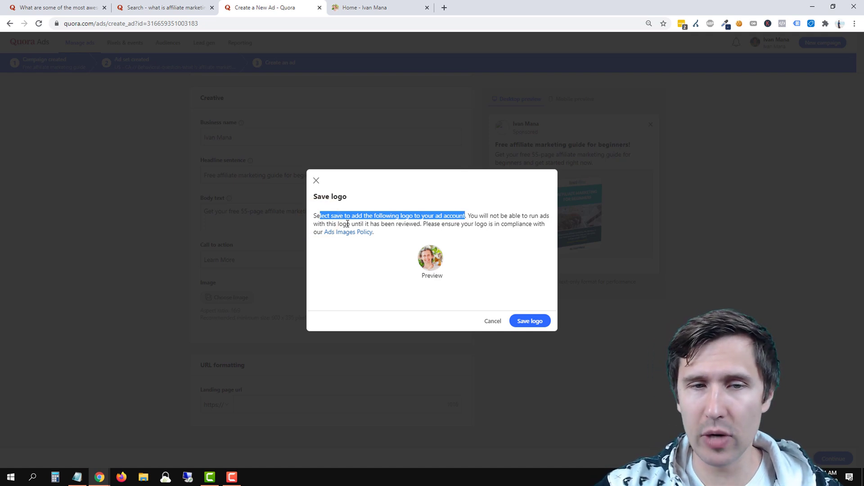
left_click_drag(347, 224, 507, 279)
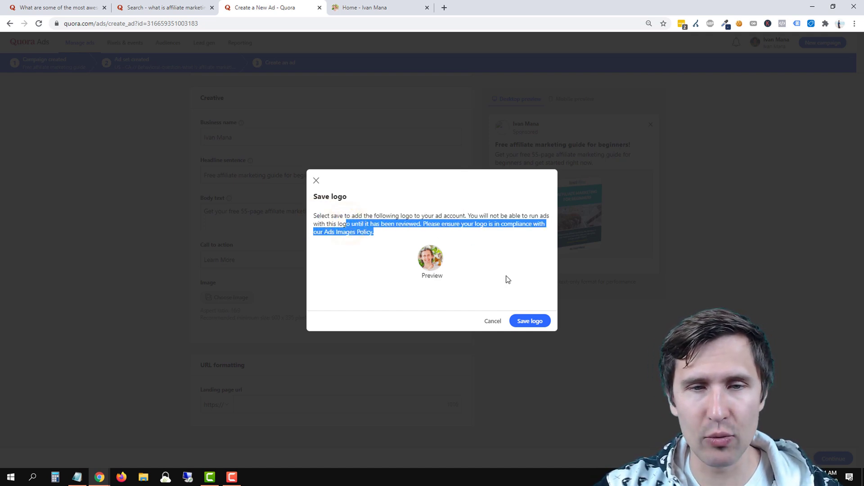
left_click(530, 321)
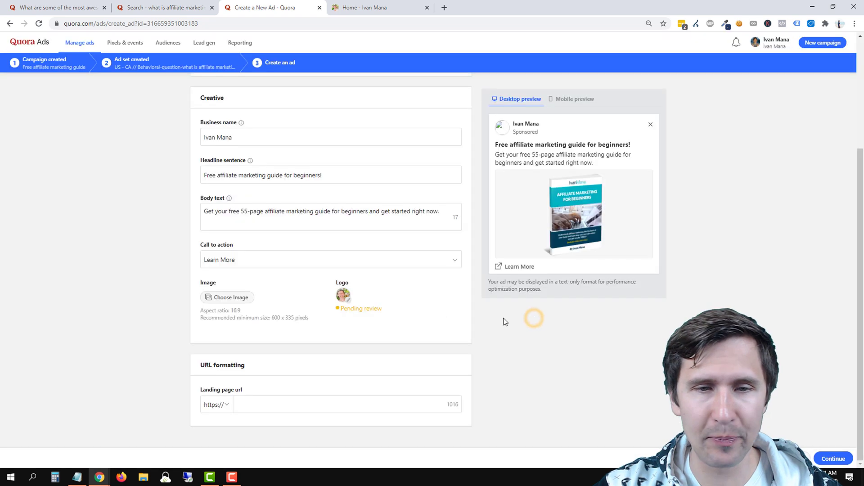
left_click(430, 295)
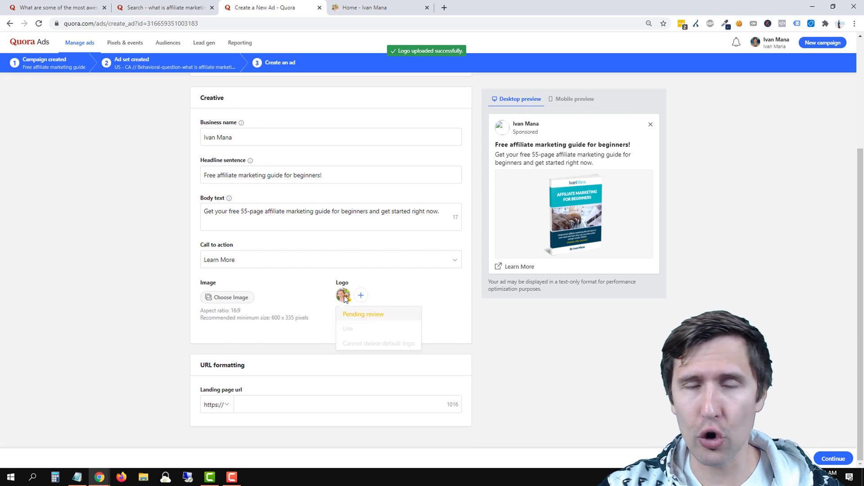
scroll(589, 385, "up", 2)
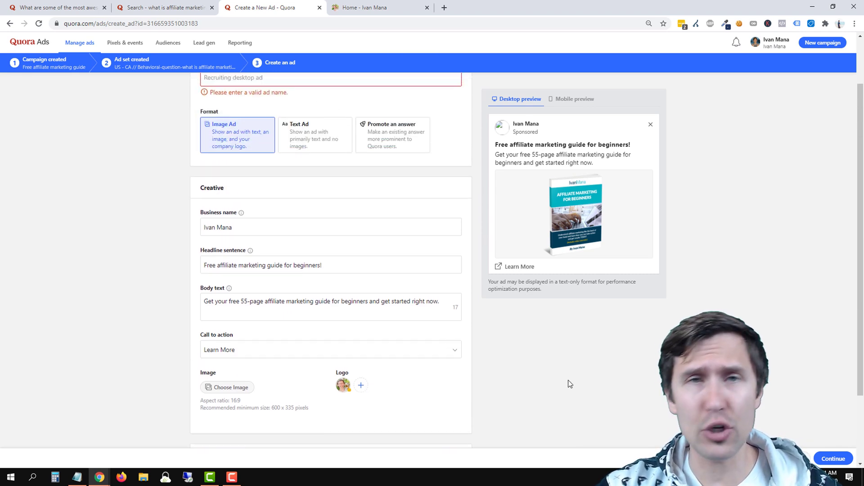
left_click(527, 378)
scroll(355, 266, "up", 1)
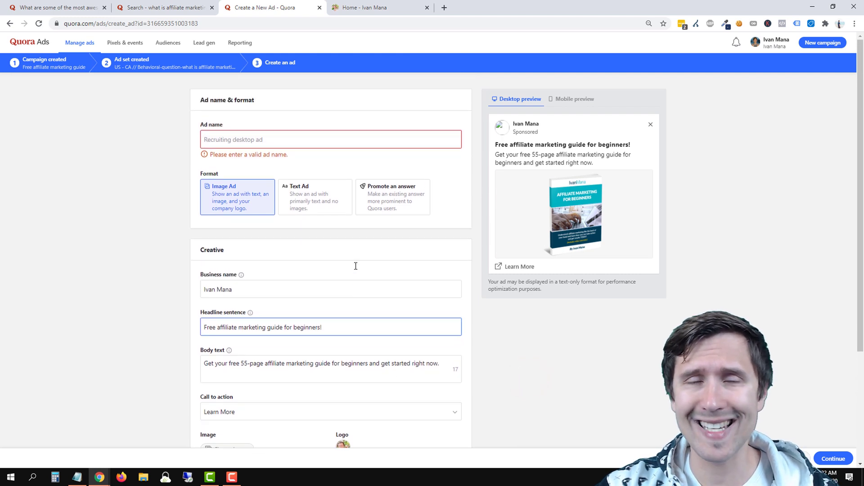
scroll(392, 424, "down", 2)
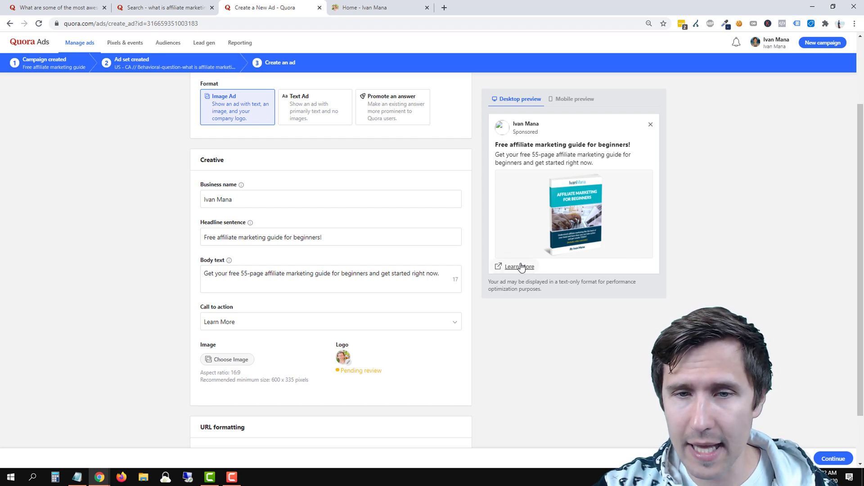
scroll(509, 307, "down", 2)
Enter ivanmana.com as the landing page URL and scroll back up the ad form.
left_click(254, 406)
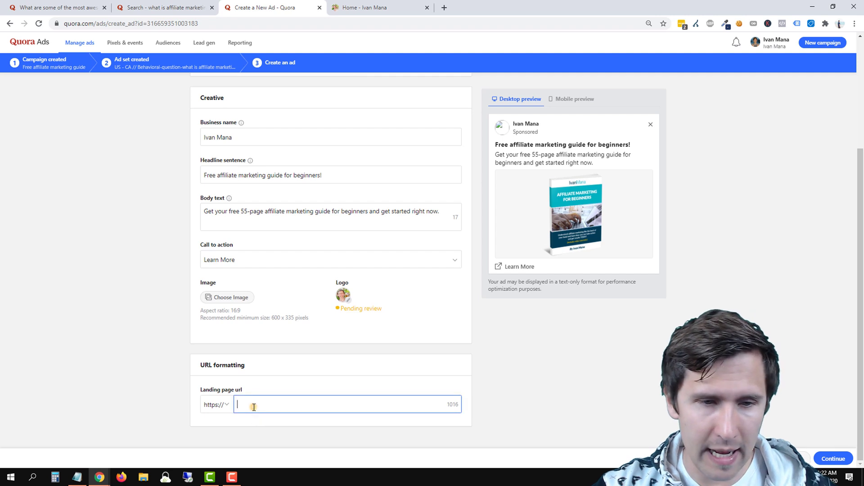
type("ivanmana.com")
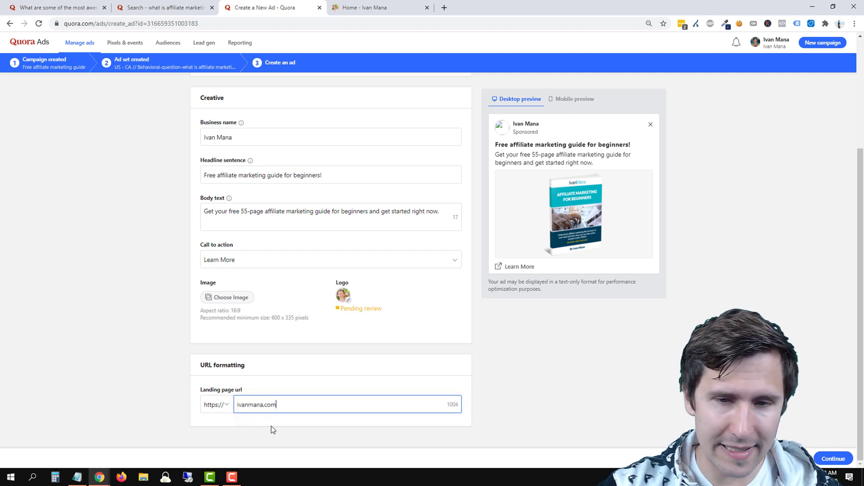
left_click(558, 357)
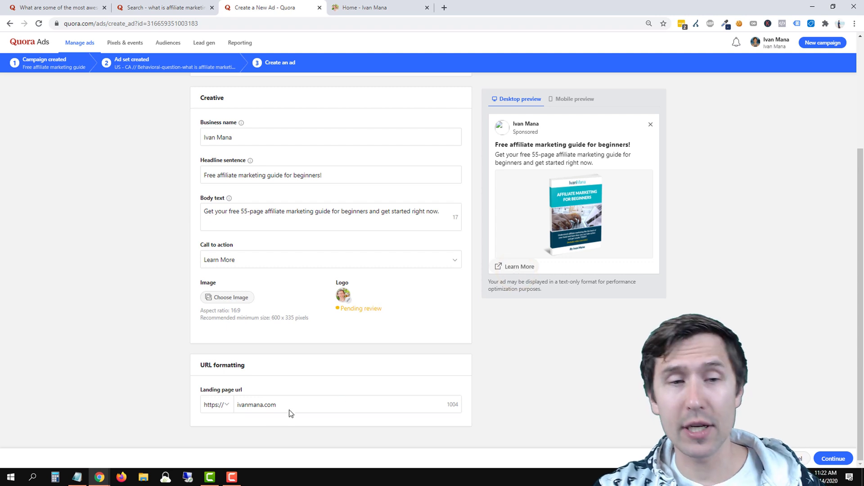
scroll(571, 195, "up", 2)
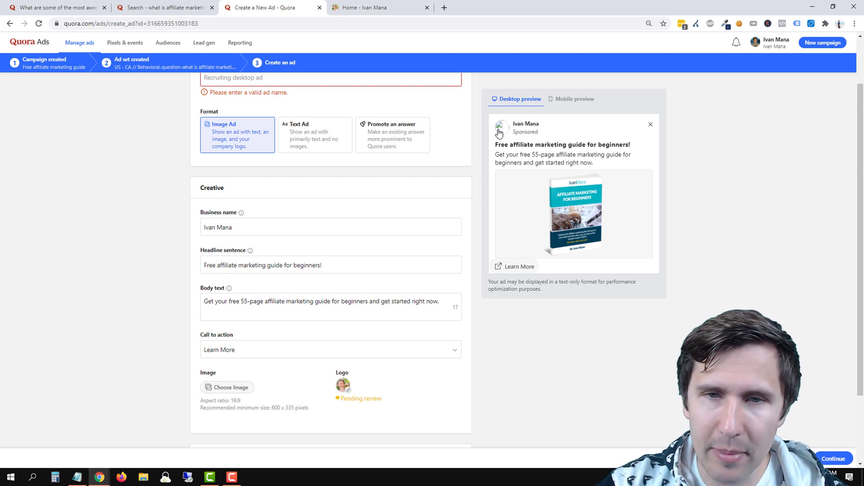
scroll(472, 206, "up", 1)
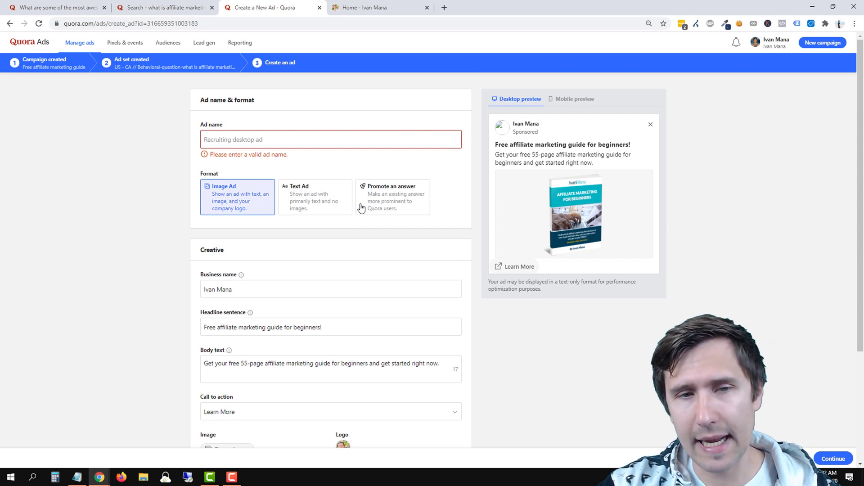
Switch the new ad's format from Text Ad to Promote an answer, so it asks for an Answer URL.
left_click(306, 199)
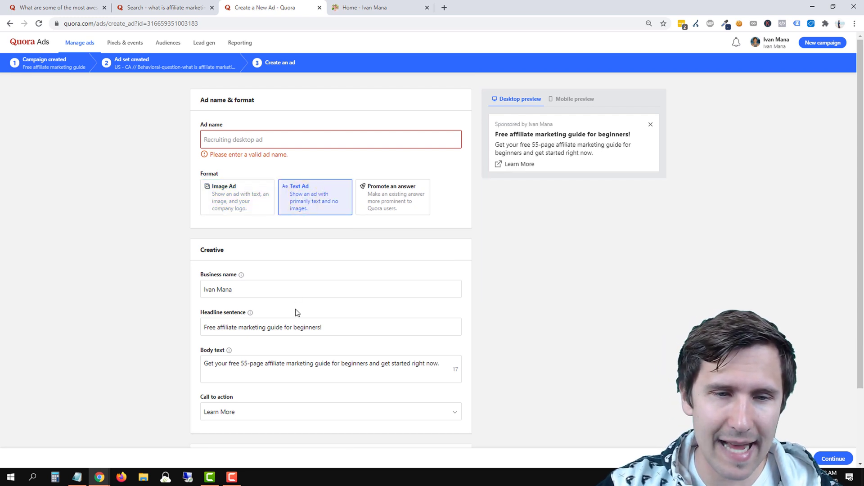
scroll(304, 342, "down", 1)
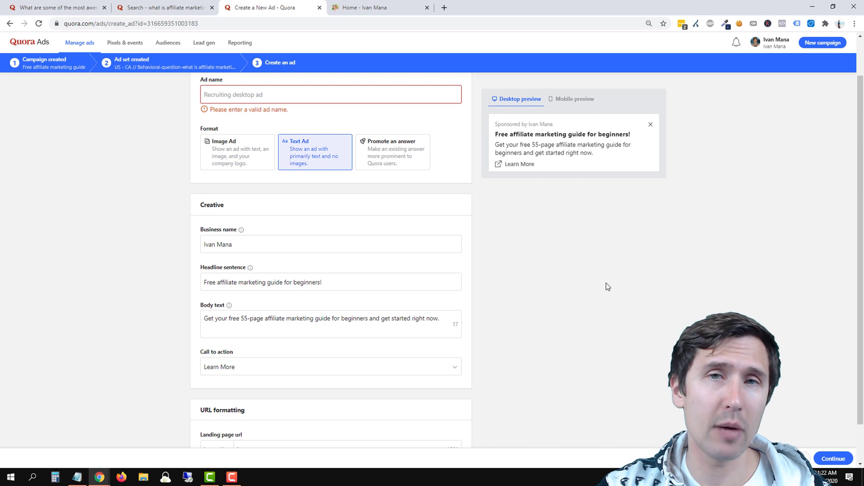
scroll(544, 243, "down", 1)
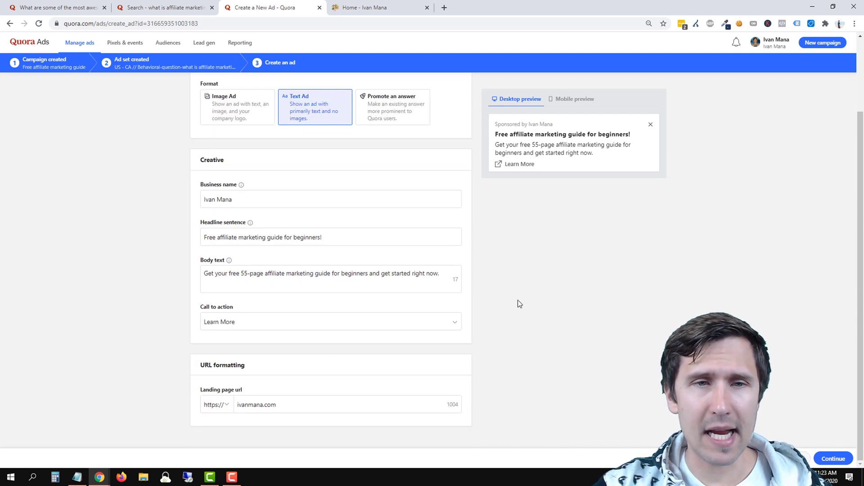
scroll(518, 304, "up", 2)
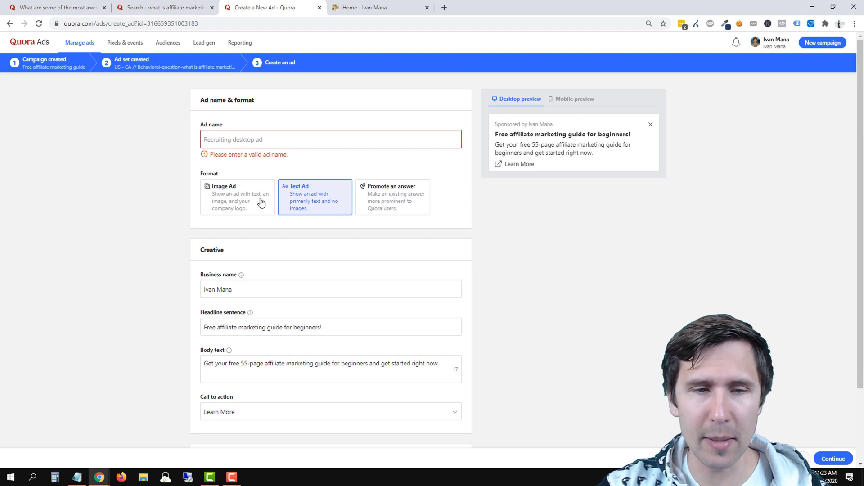
left_click(379, 193)
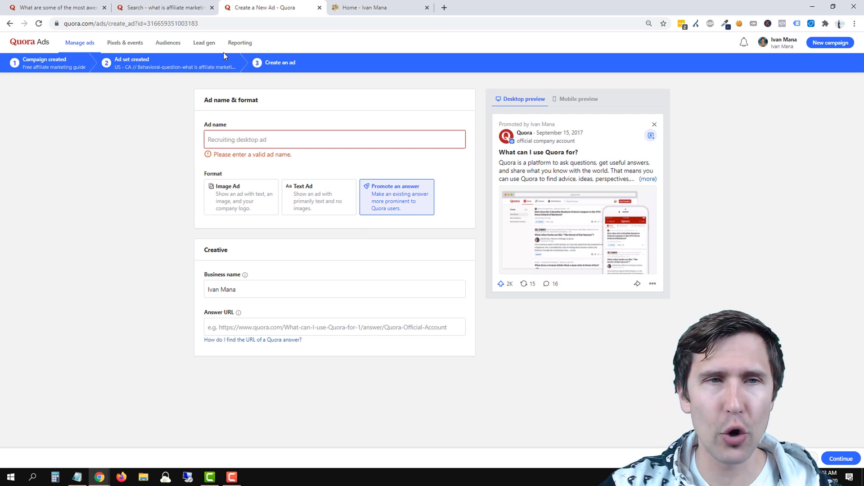
Reopen the psychological facts question page and move its tab to second position.
left_click(172, 4)
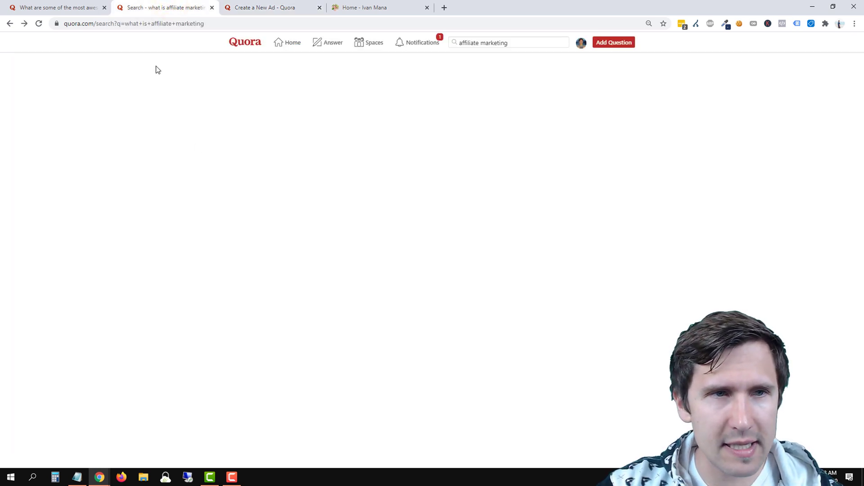
left_click(55, 4)
left_click_drag(56, 3, 161, 3)
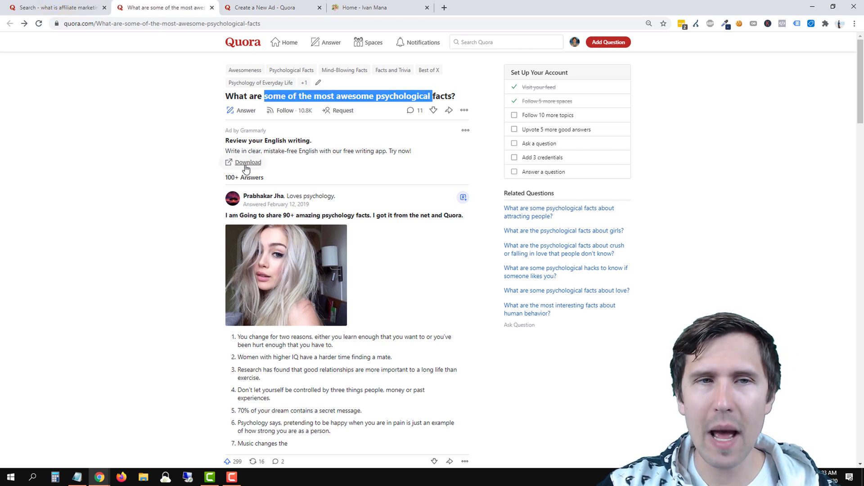
Scroll through the psychological facts answers, then return to the Promote an answer ad form.
scroll(195, 207, "down", 7)
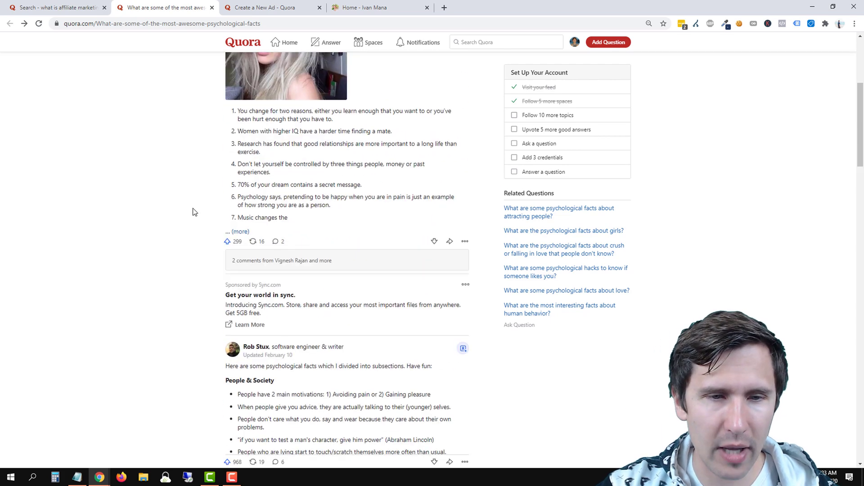
scroll(234, 238, "down", 8)
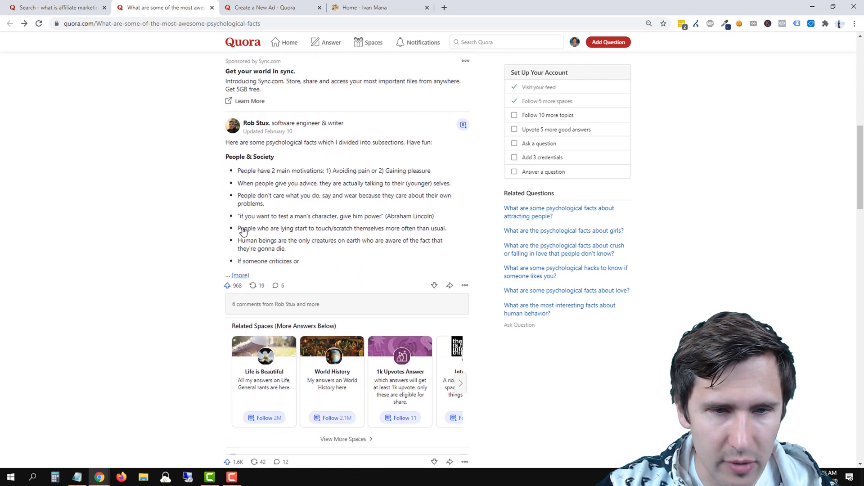
scroll(223, 243, "down", 7)
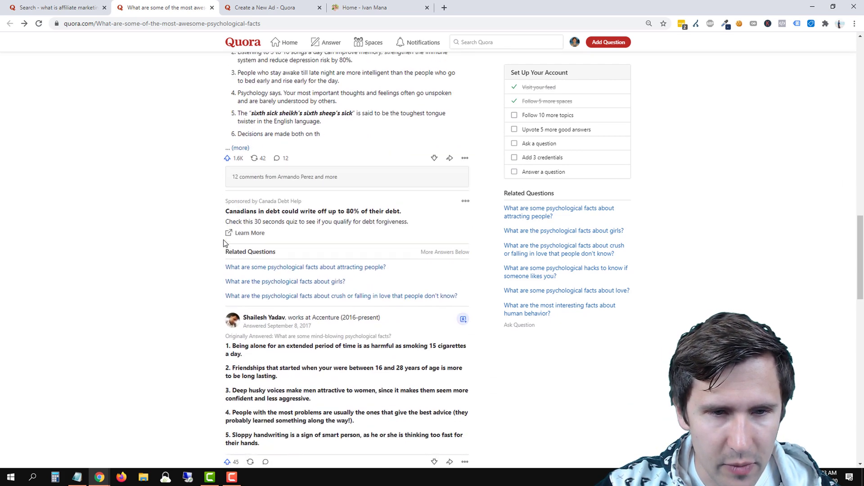
scroll(223, 243, "down", 2)
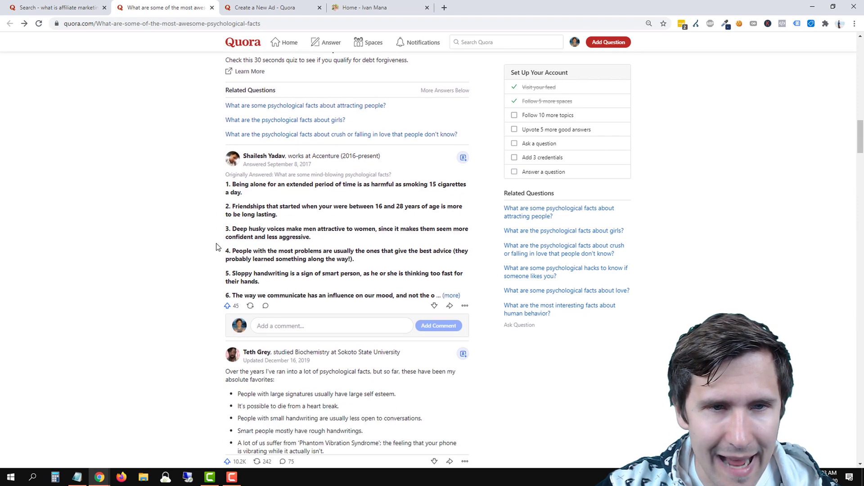
scroll(216, 247, "down", 7)
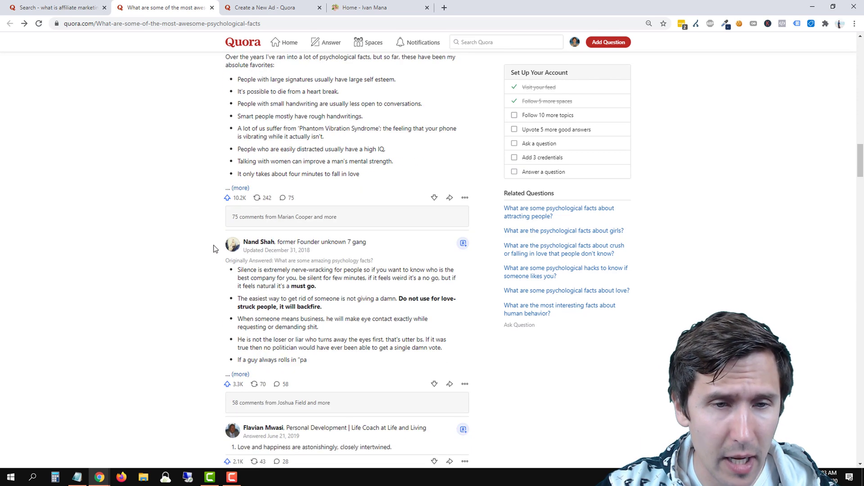
scroll(215, 248, "down", 7)
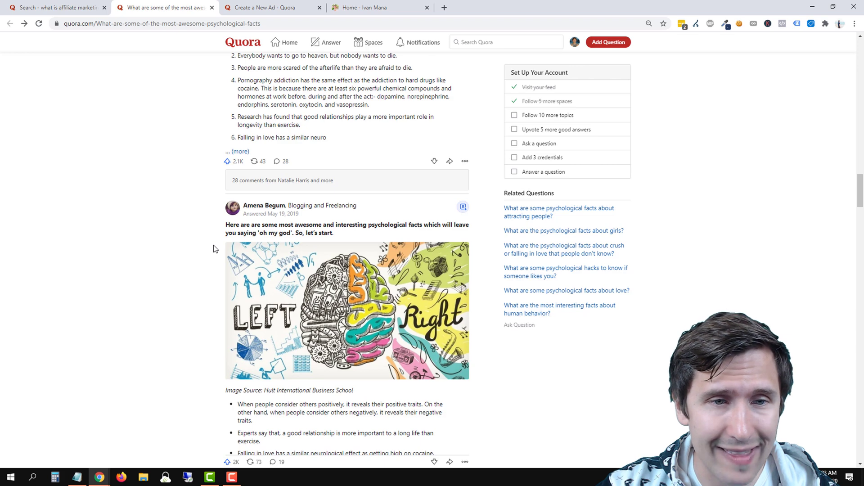
scroll(211, 250, "down", 15)
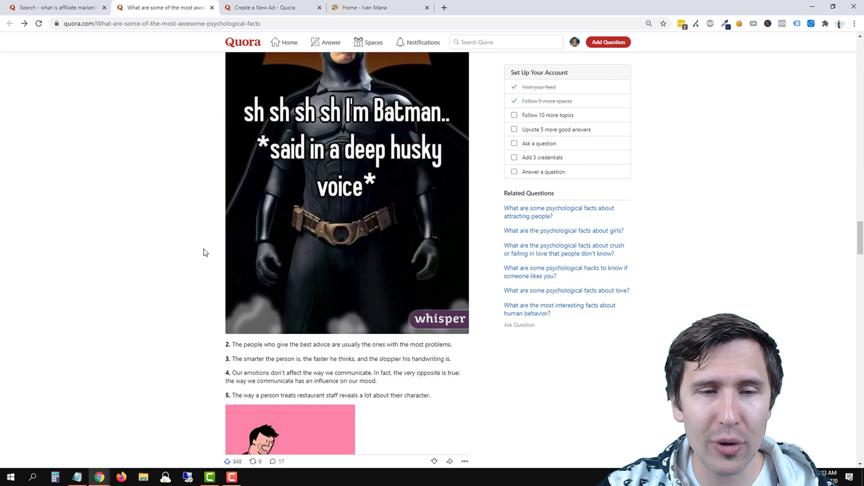
scroll(205, 252, "down", 10)
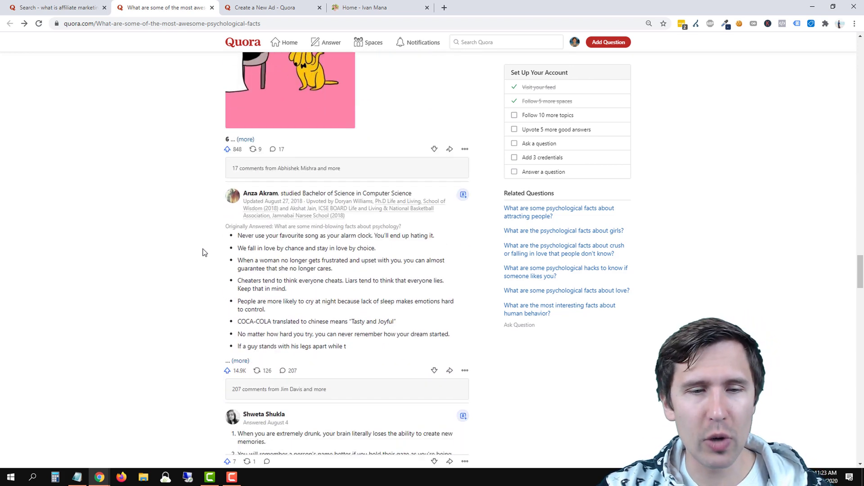
scroll(204, 253, "down", 2)
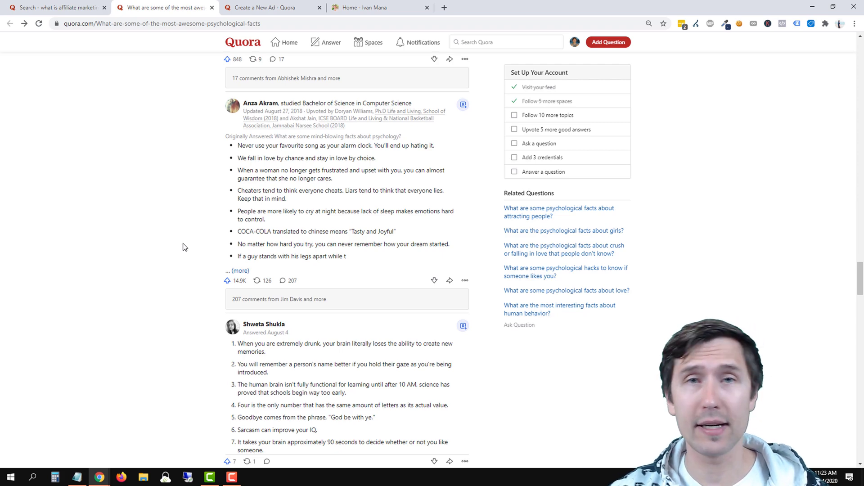
scroll(264, 218, "down", 8)
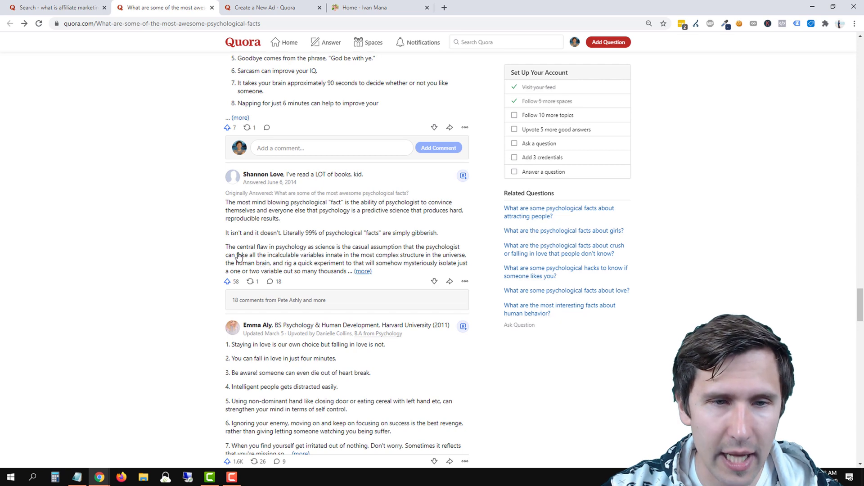
scroll(216, 256, "down", 10)
scroll(189, 272, "down", 12)
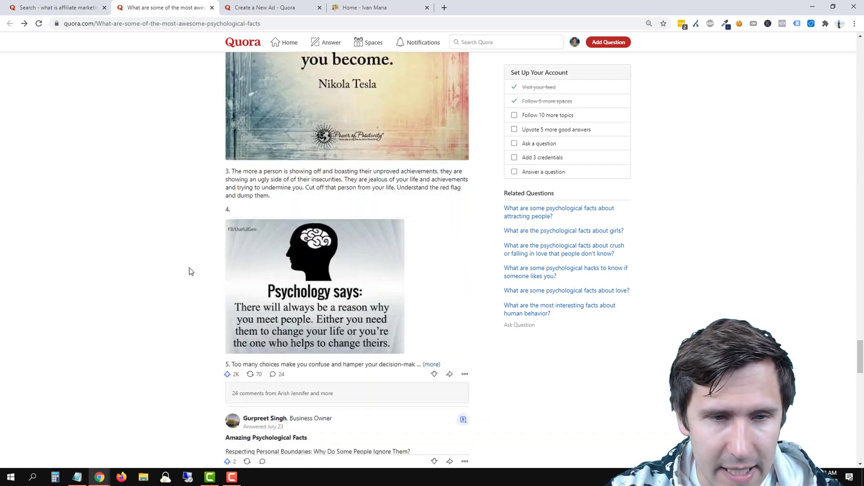
scroll(189, 276, "down", 5)
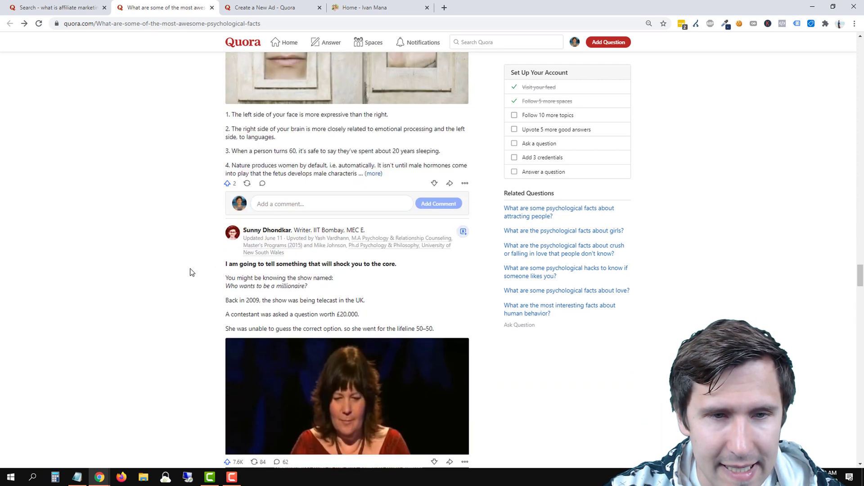
scroll(220, 275, "down", 14)
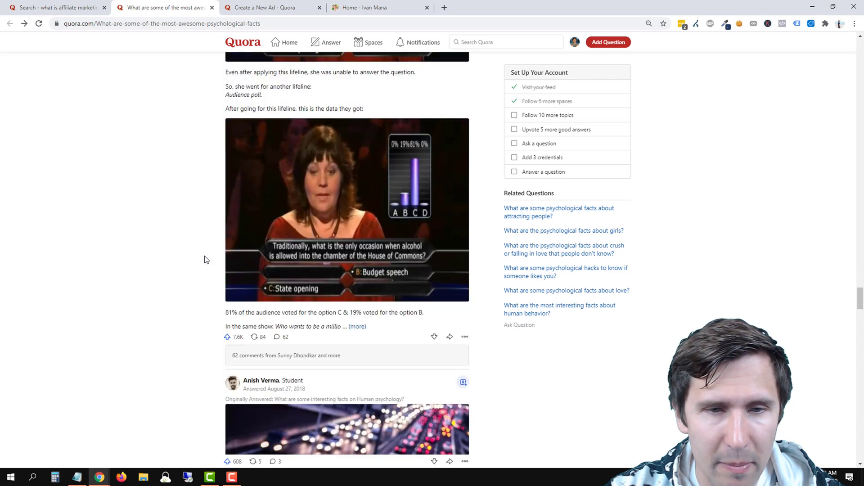
scroll(204, 260, "down", 11)
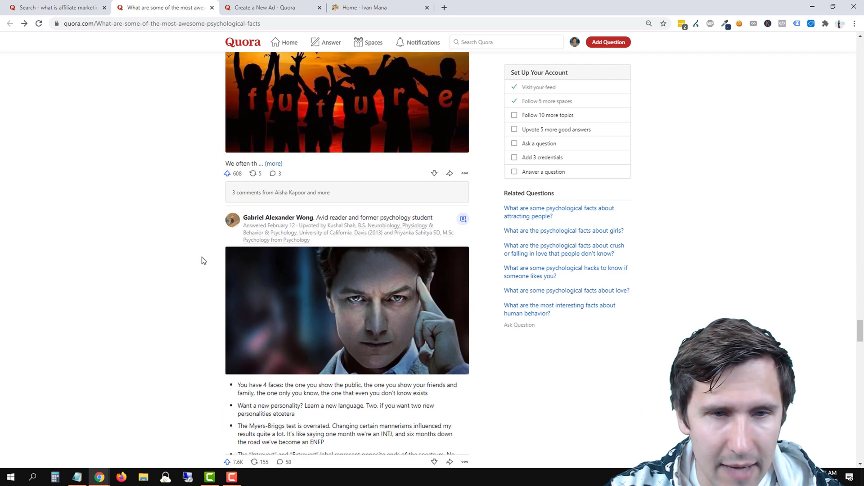
scroll(204, 260, "down", 4)
scroll(203, 260, "down", 8)
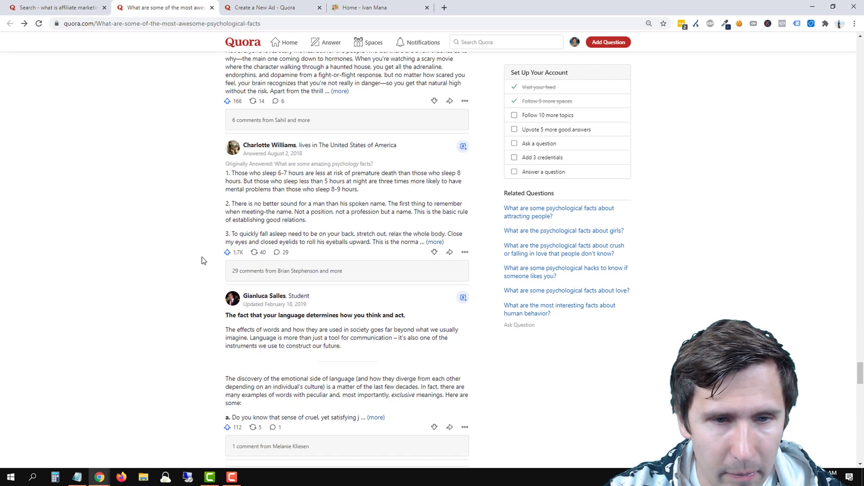
scroll(203, 260, "down", 12)
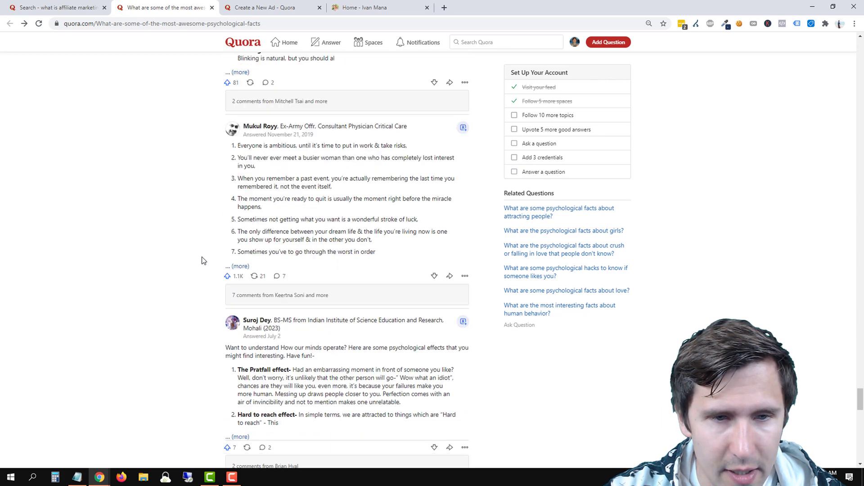
scroll(202, 259, "down", 5)
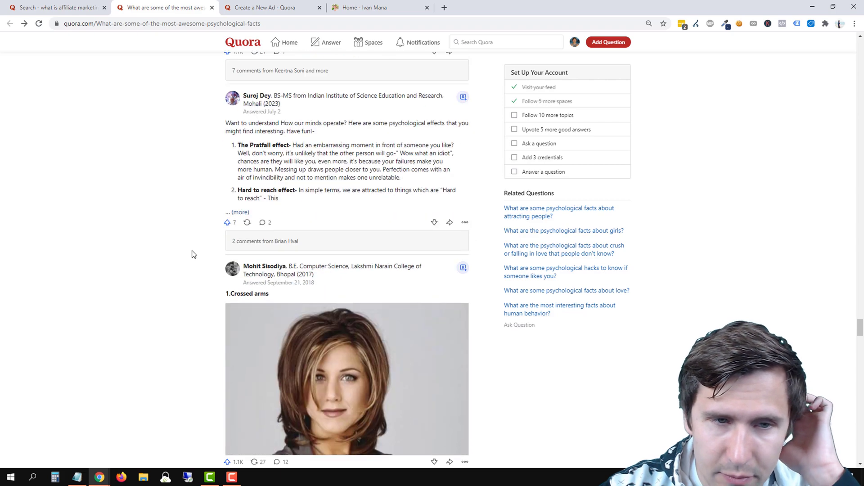
scroll(194, 254, "down", 13)
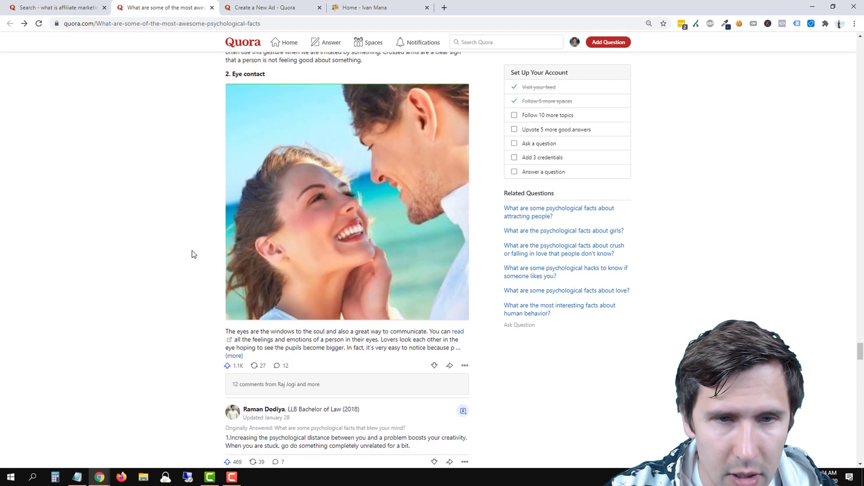
scroll(193, 255, "down", 15)
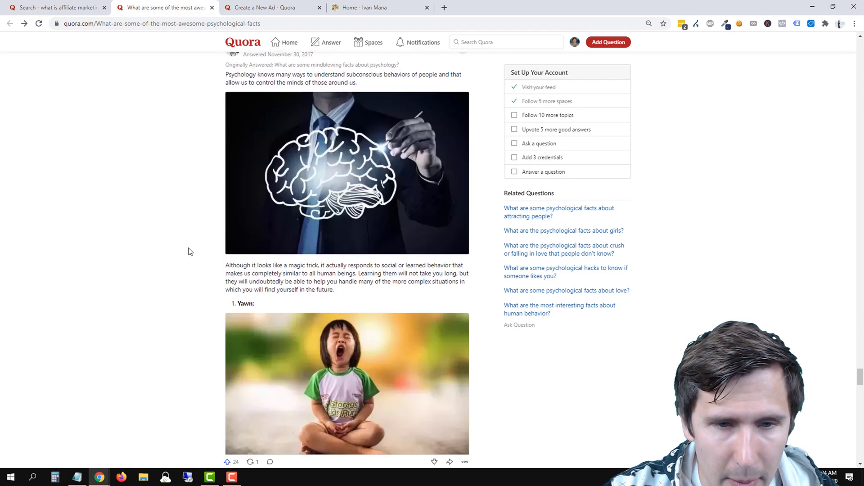
scroll(190, 252, "down", 6)
scroll(200, 321, "down", 2)
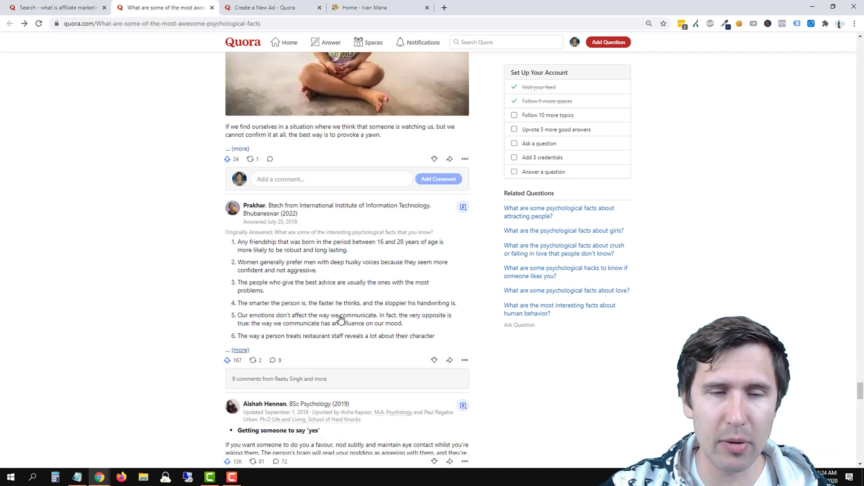
scroll(296, 255, "down", 5)
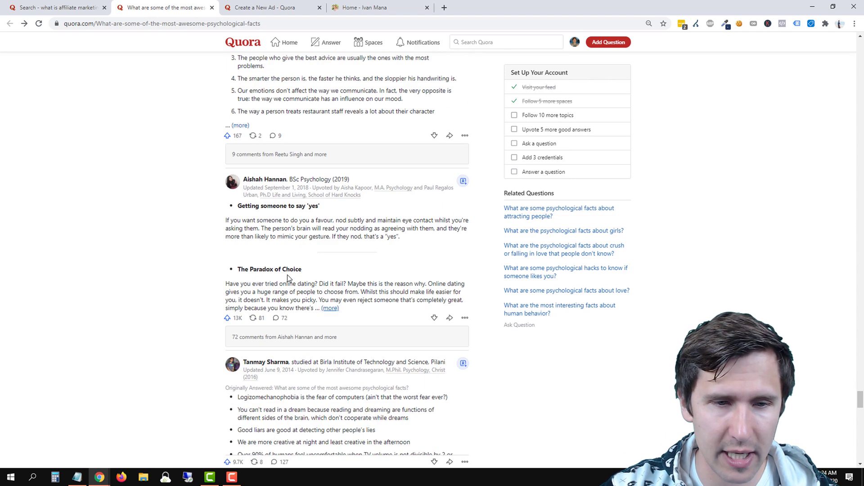
scroll(229, 274, "down", 5)
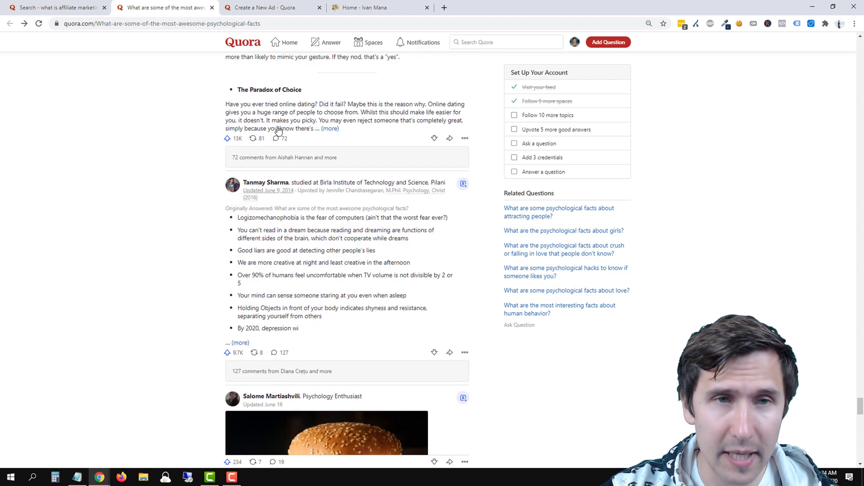
scroll(270, 144, "up", 7)
scroll(281, 154, "up", 5)
left_click(265, 7)
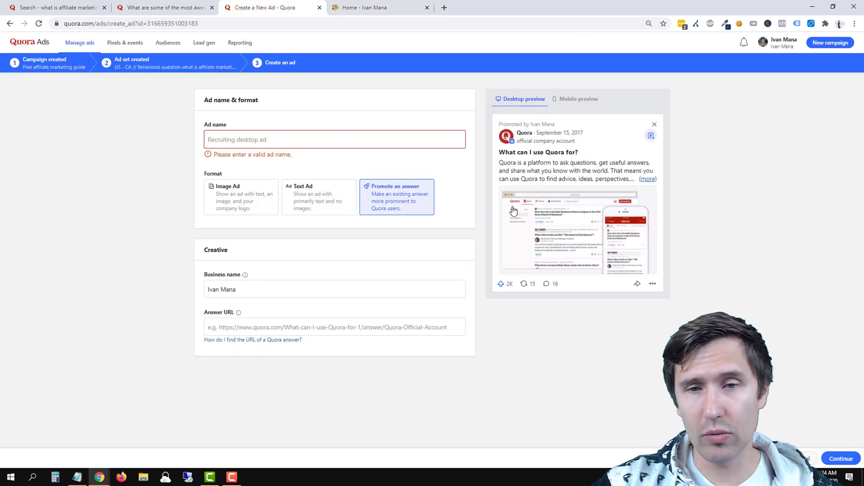
Return to the psychological facts question and scroll back up to its February 12, 2019 first answer.
left_click(198, 8)
scroll(207, 315, "up", 10)
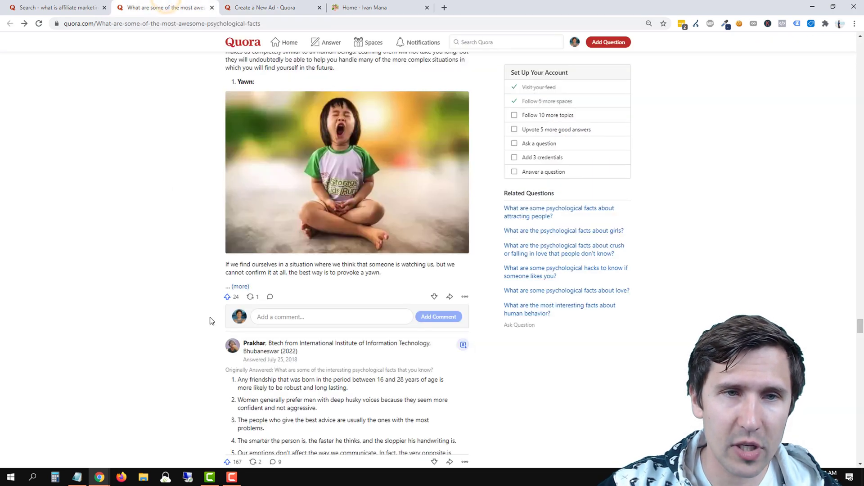
scroll(202, 310, "up", 15)
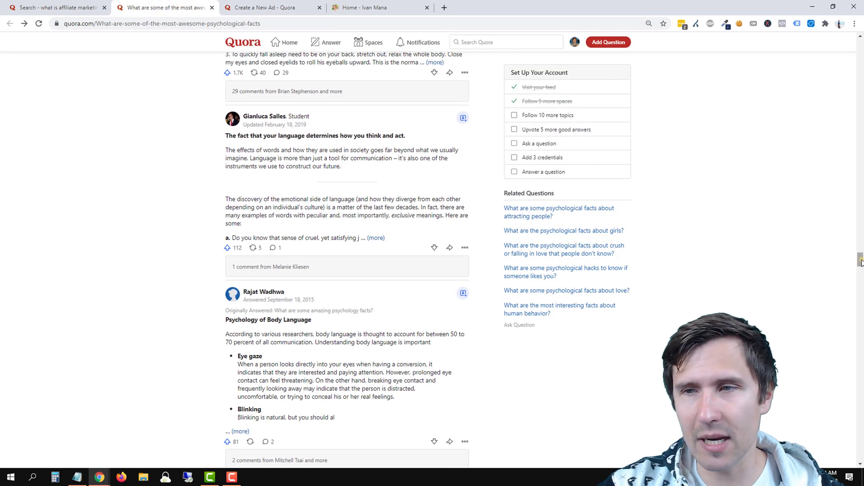
left_click_drag(862, 260, 848, 58)
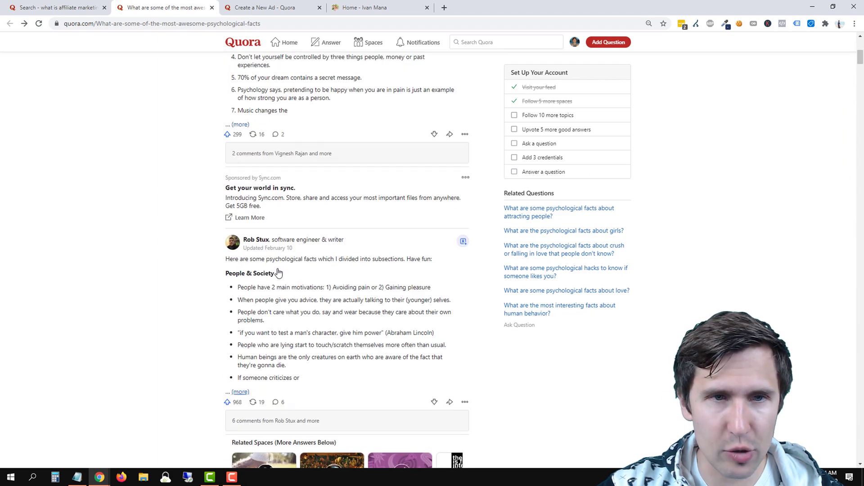
scroll(266, 234, "up", 9)
scroll(254, 194, "down", 4)
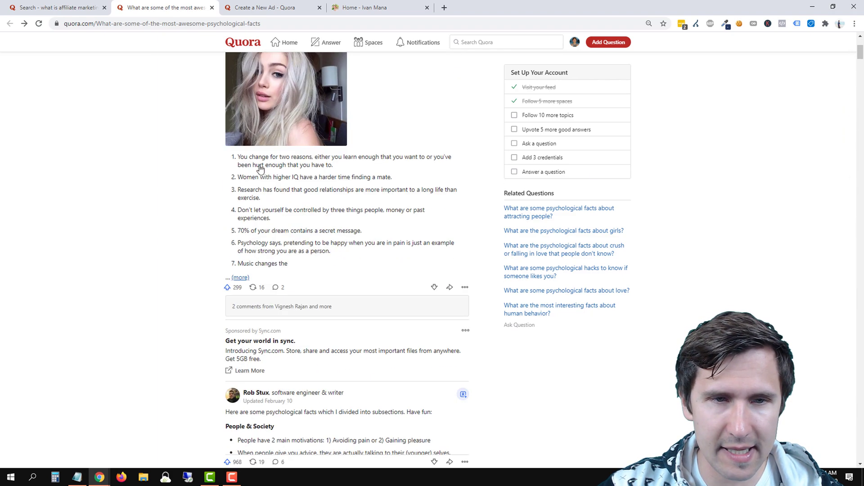
scroll(236, 292, "up", 4)
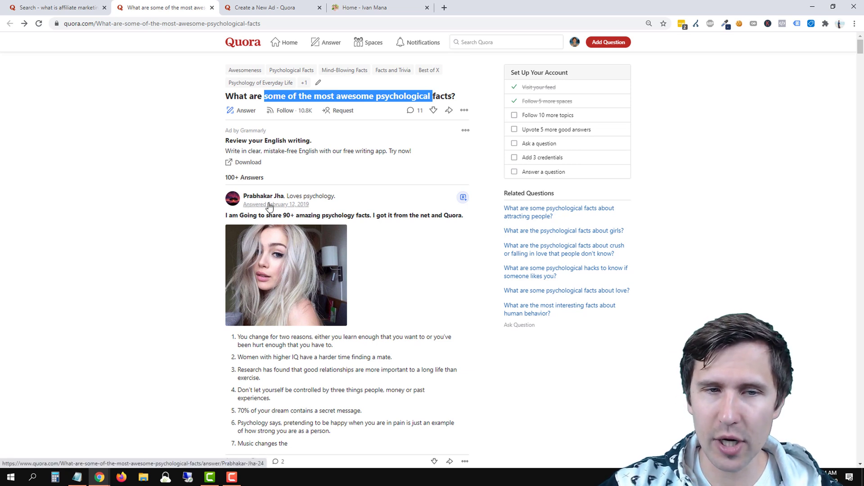
Copy the first answer's link and paste it into the ad's Answer URL field.
right_click(277, 208)
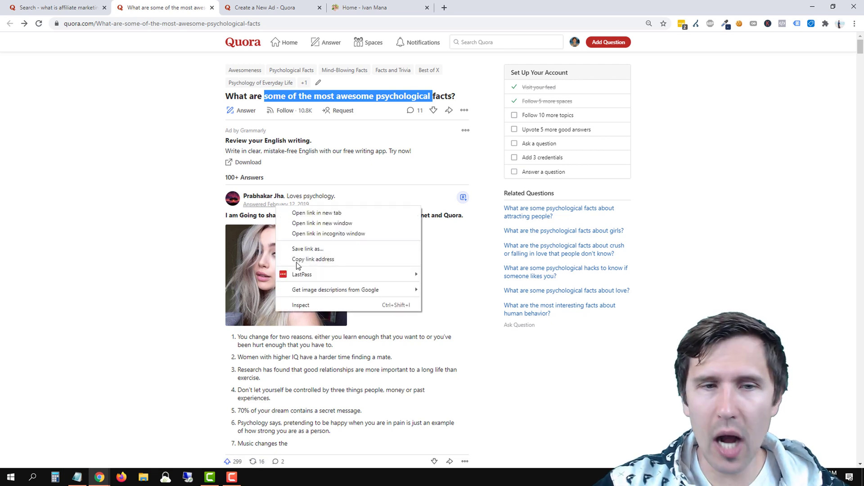
left_click(297, 260)
left_click(265, 7)
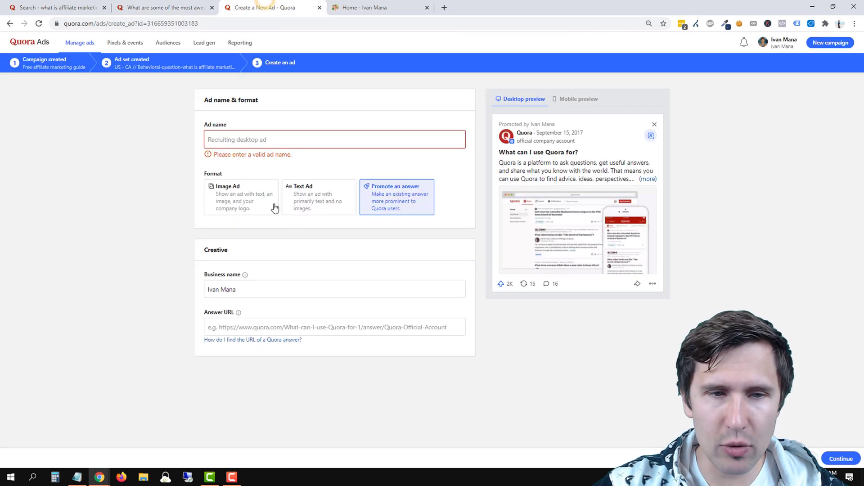
left_click(217, 327)
right_click(227, 325)
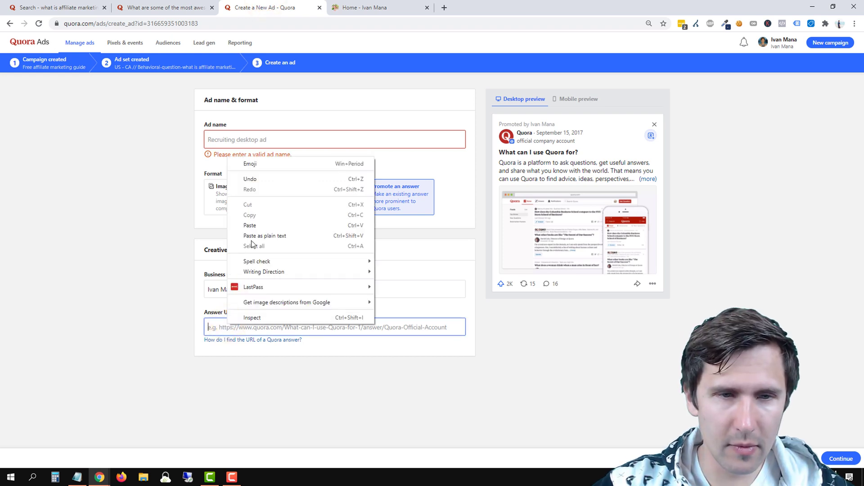
left_click(252, 226)
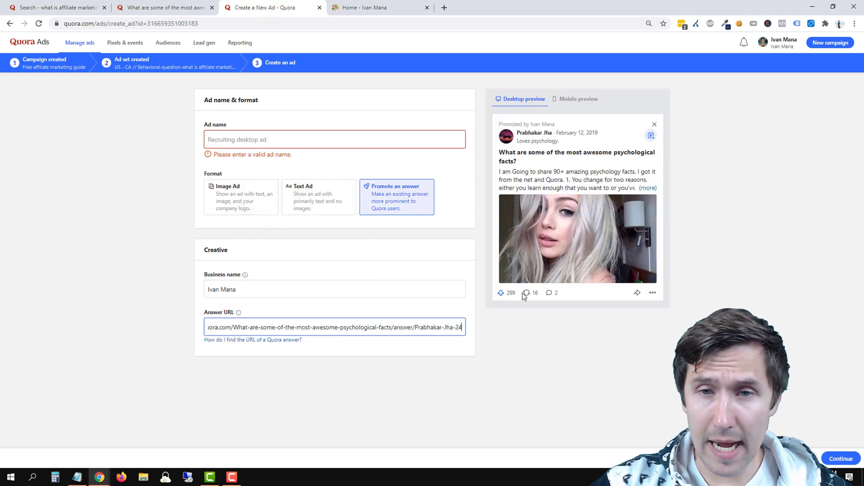
mouse_move(556, 125)
left_mouse_down()
mouse_move(497, 122)
mouse_move(538, 122)
left_mouse_up()
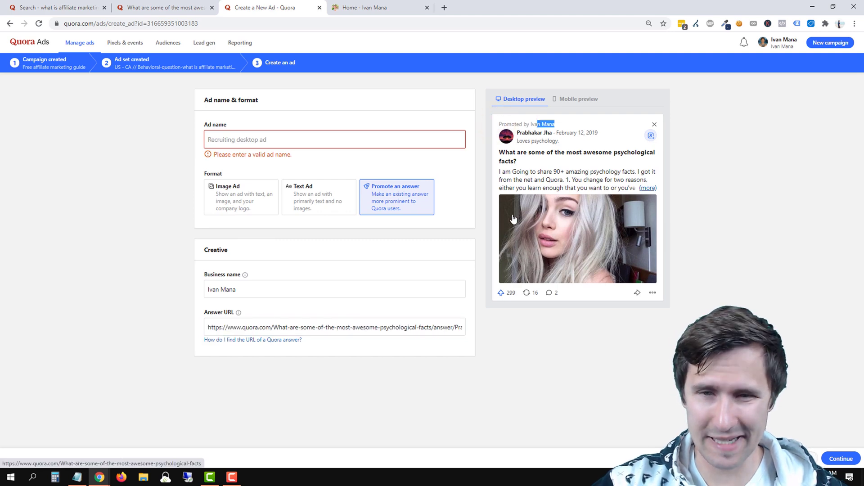
Replace the Answer URL with the link to the subsection-divided psychological facts answer (968 upvotes).
left_click(175, 7)
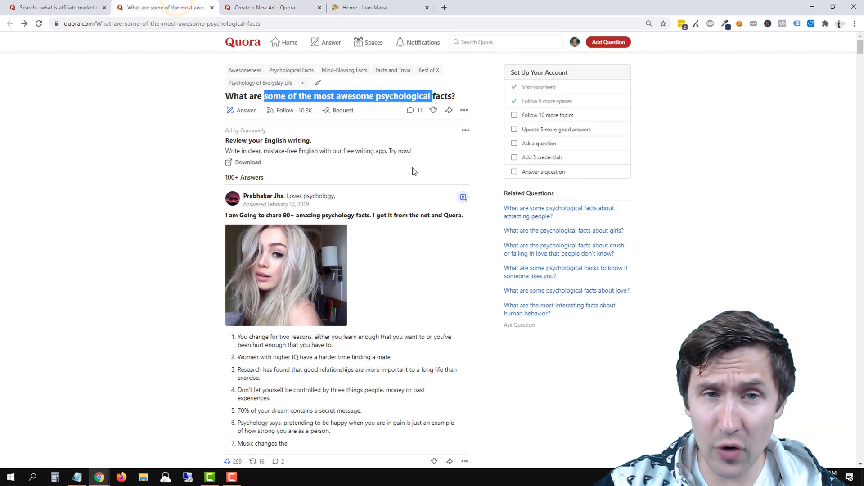
scroll(342, 189, "down", 10)
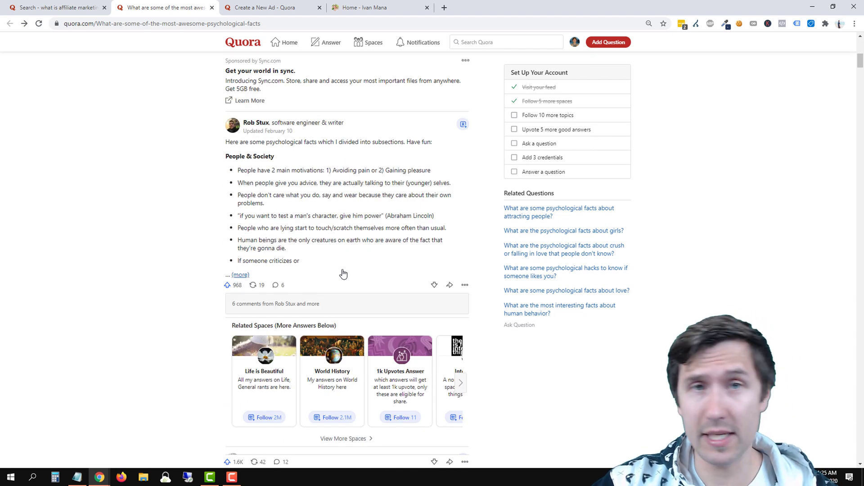
right_click(263, 134)
left_click(298, 185)
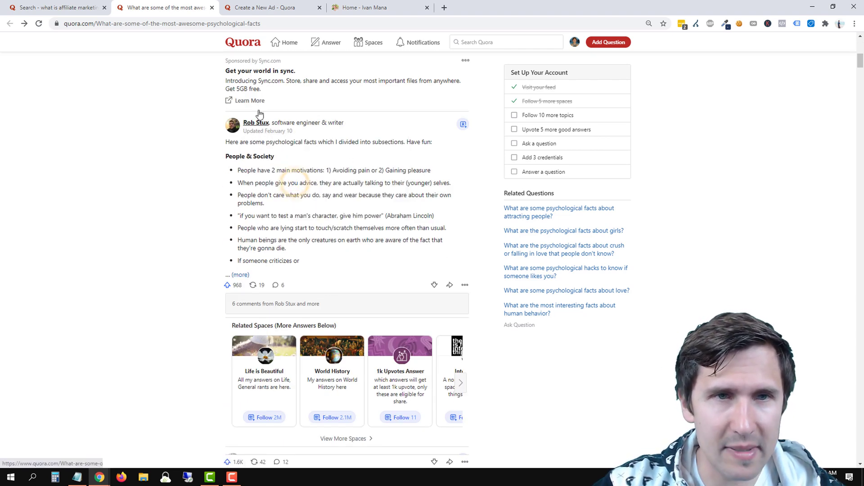
left_click(256, 6)
left_click(268, 327)
triple_click(268, 328)
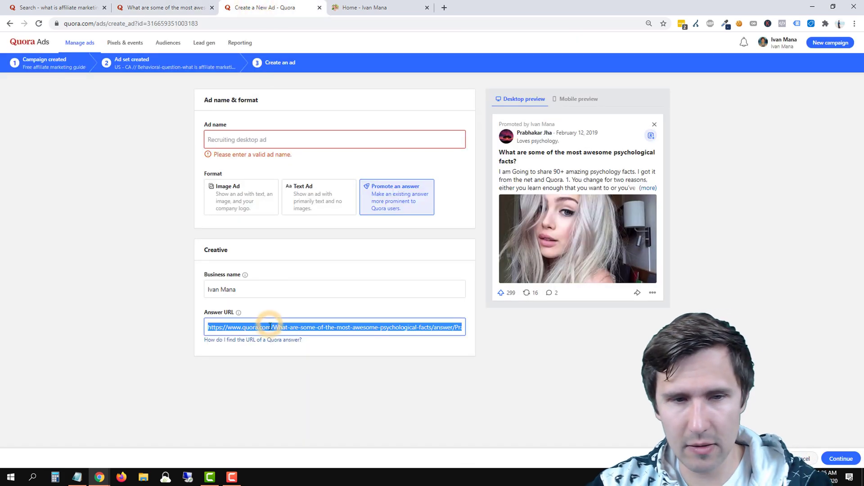
key("BackSpace")
right_click(238, 327)
left_click(265, 225)
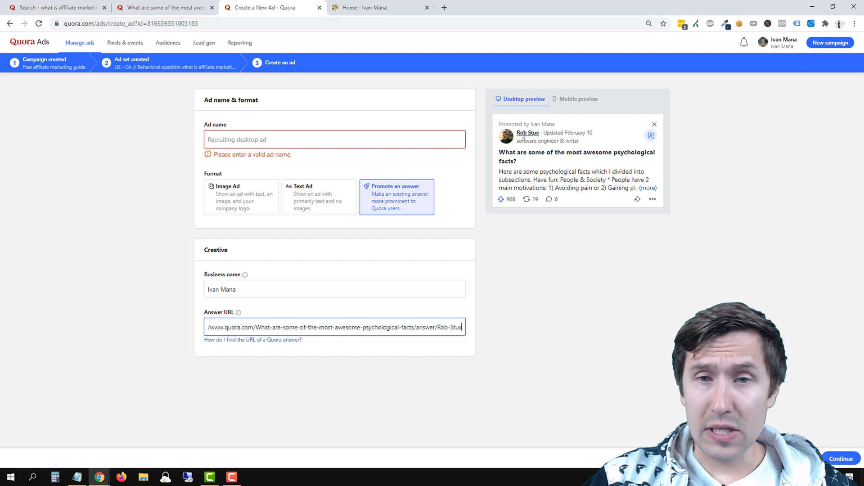
left_click_drag(498, 127, 538, 122)
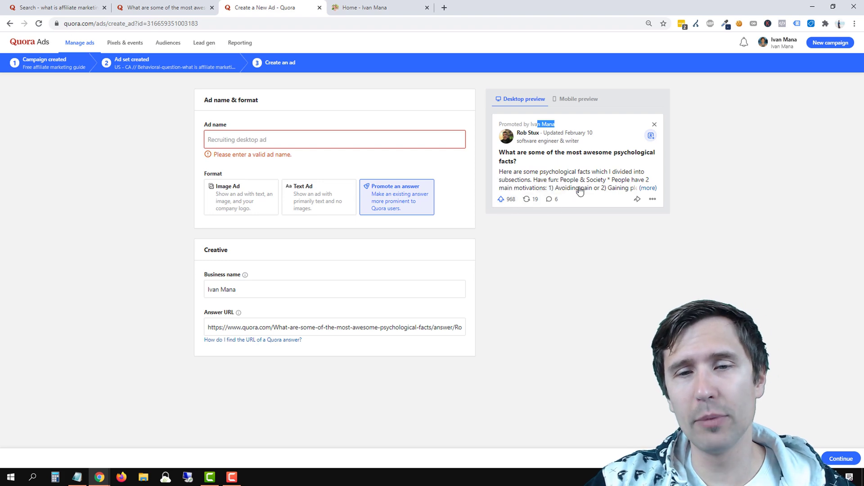
left_click(647, 189)
scroll(513, 270, "down", 10)
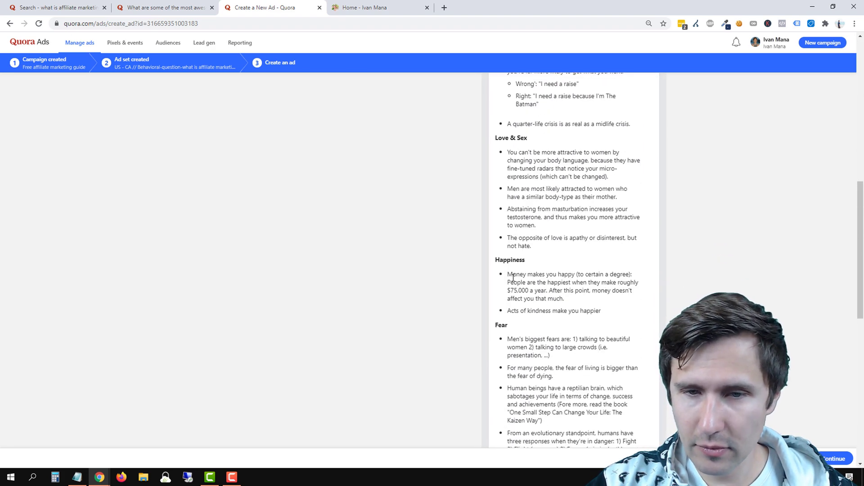
scroll(513, 278, "down", 10)
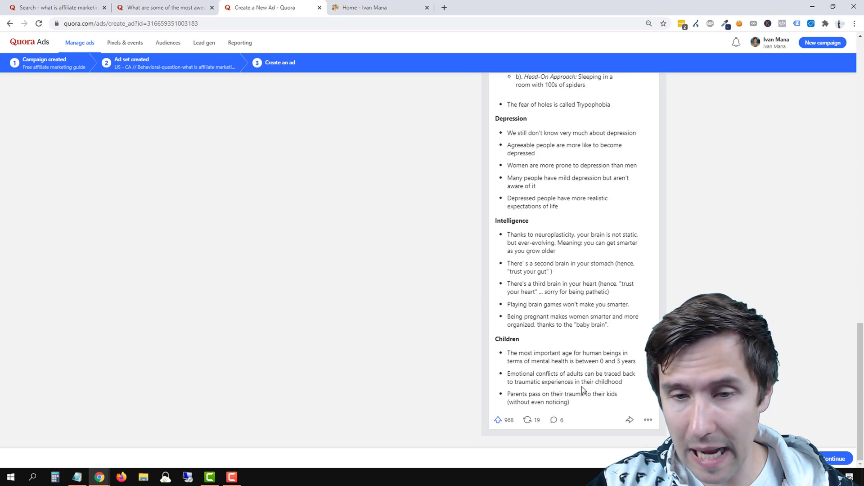
scroll(583, 389, "up", 20)
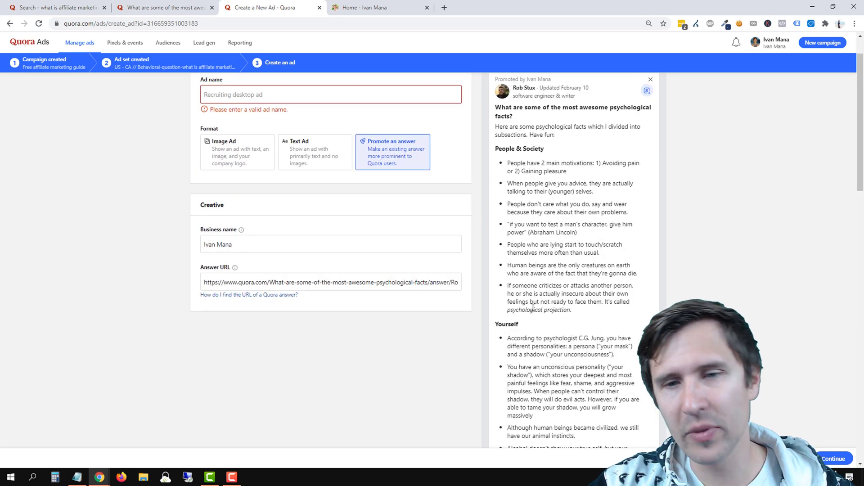
scroll(533, 307, "up", 1)
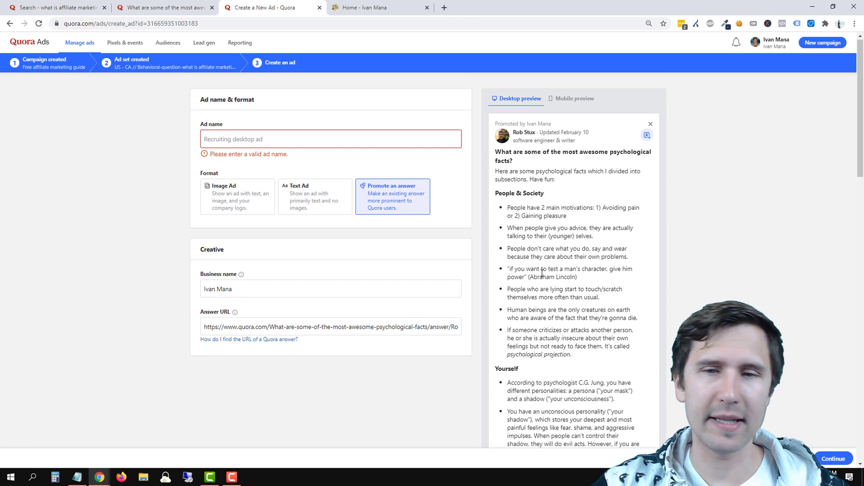
scroll(541, 273, "down", 15)
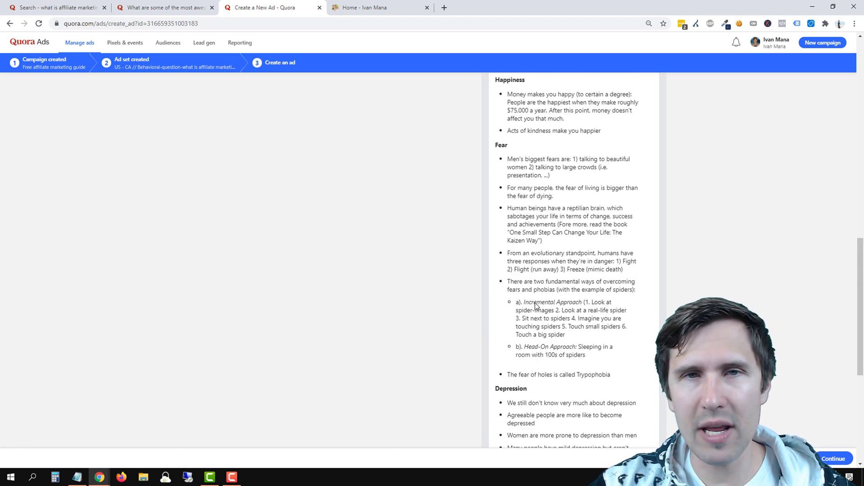
scroll(536, 305, "down", 6)
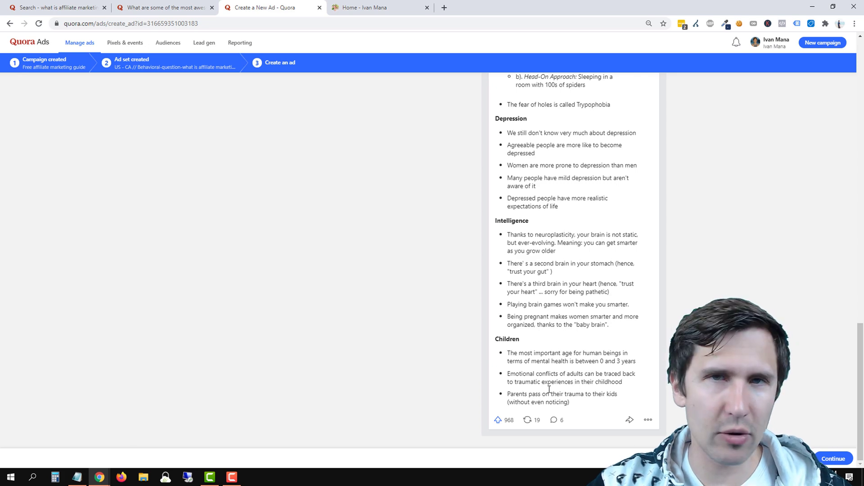
scroll(549, 389, "up", 20)
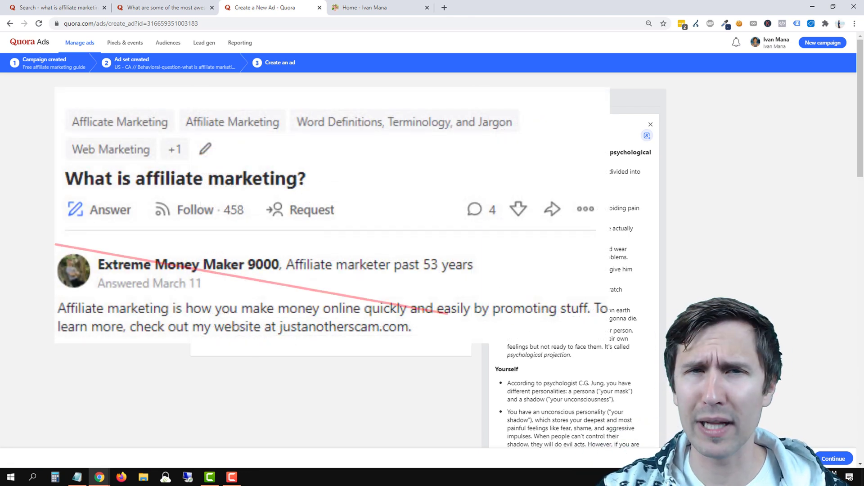
scroll(574, 261, "down", 5)
scroll(574, 261, "down", 6)
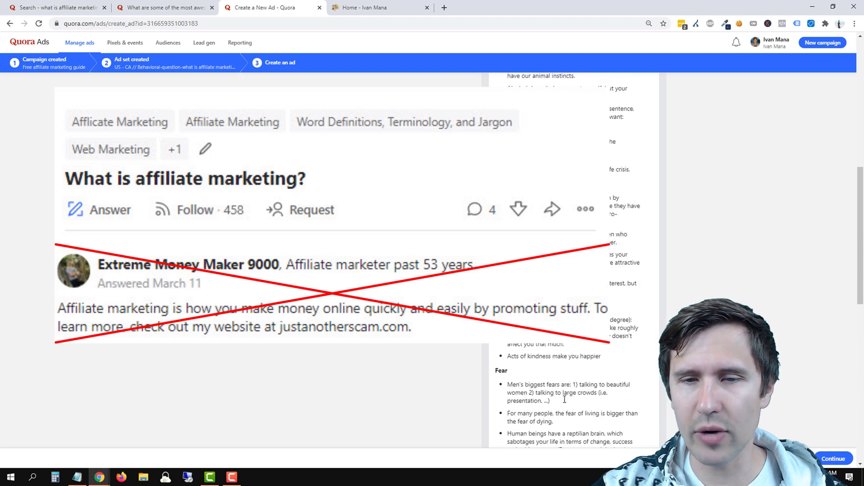
scroll(574, 261, "up", 11)
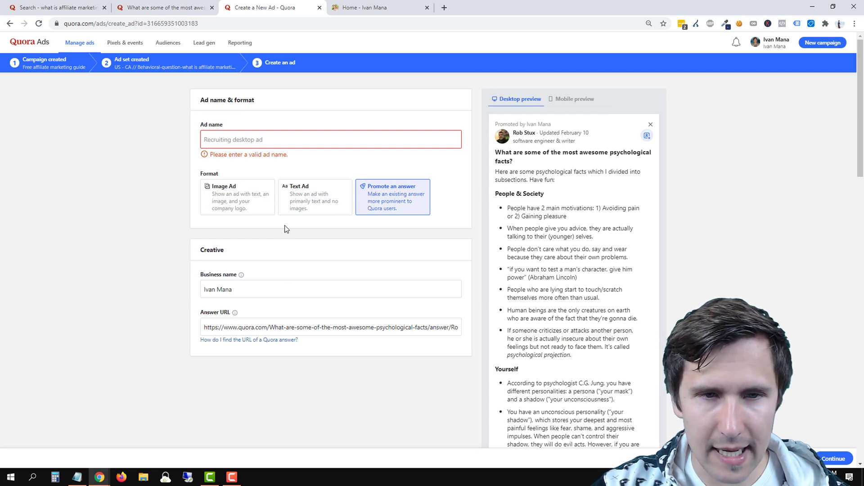
Set the ad format to Text Ad and name it freeaffguide-55pages-learnmore.
left_click(308, 201)
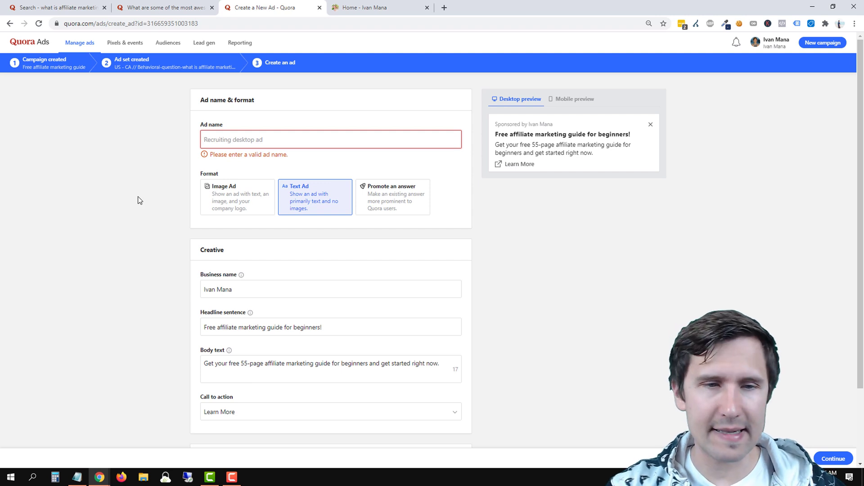
type("freeaffguide-55pages-learnmore")
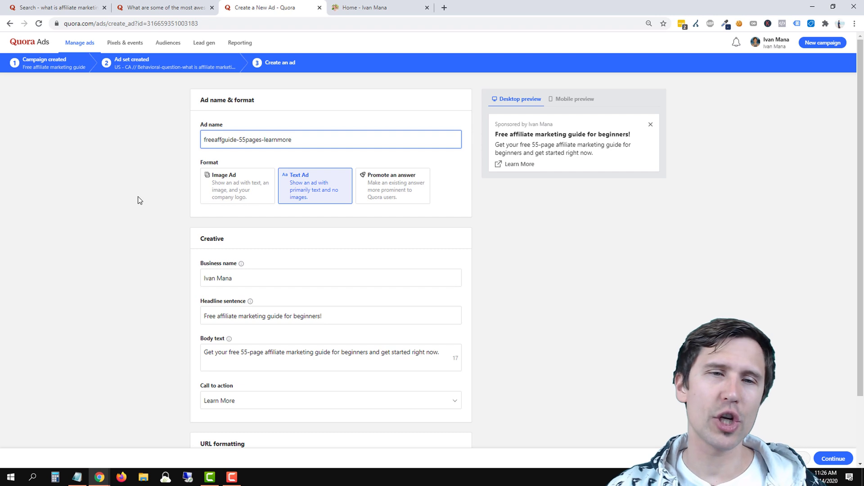
left_click(112, 214)
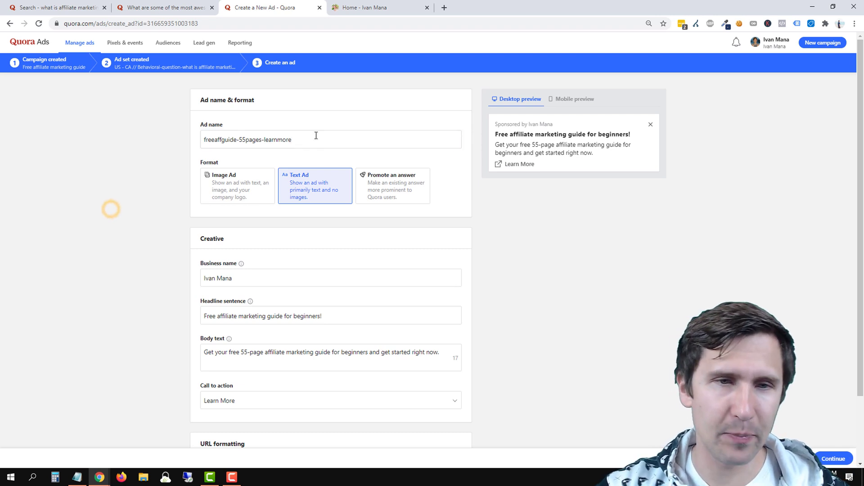
scroll(137, 299, "down", 2)
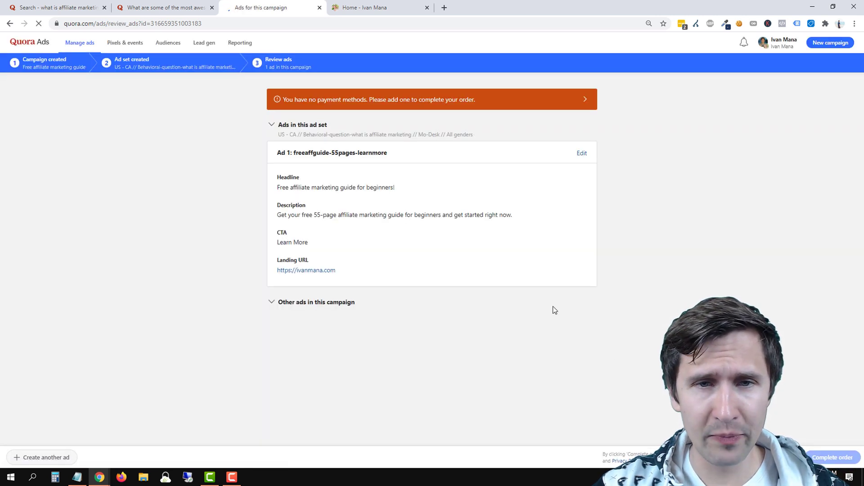
Start adding a payment method, switching the account type from Business to Individual.
left_click(389, 107)
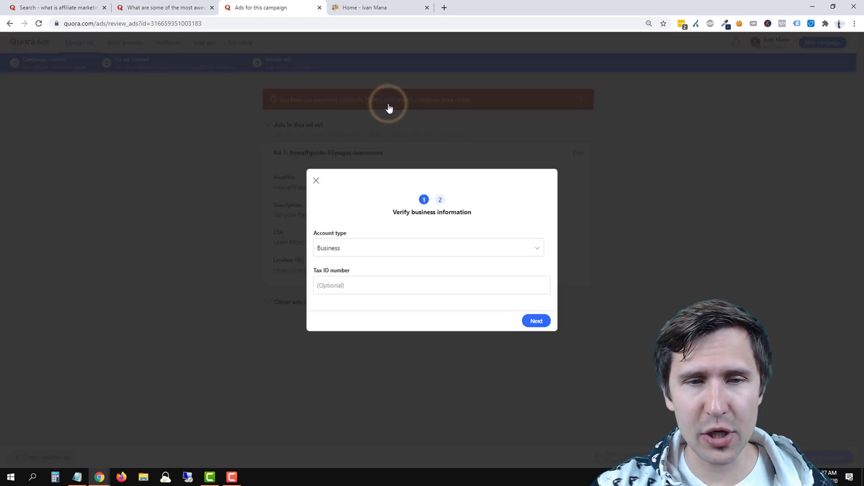
left_click(379, 249)
left_click(347, 281)
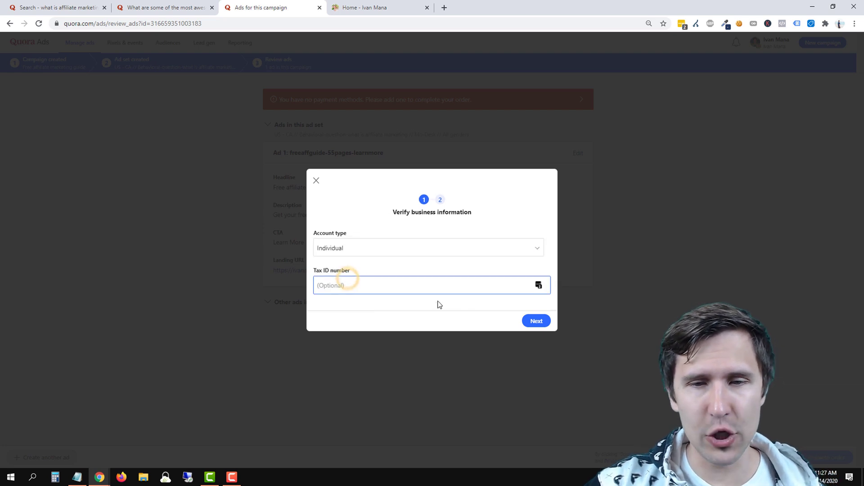
left_click(533, 322)
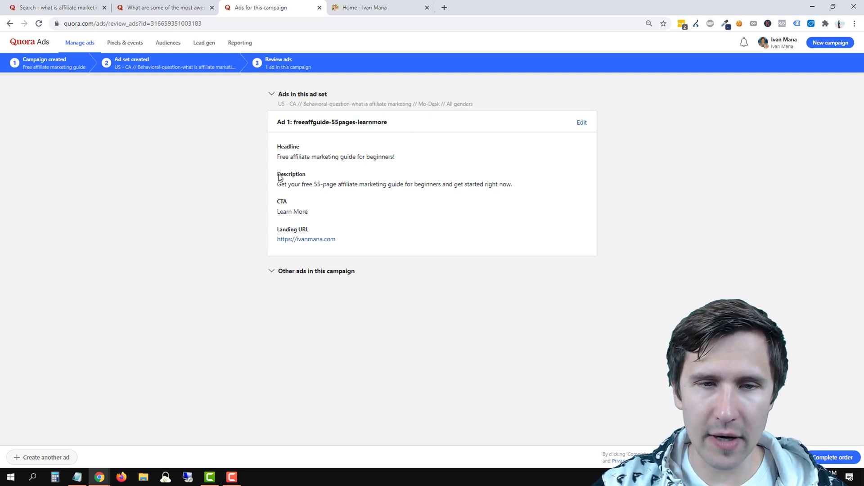
Check the other ads in this campaign and complete the order for Free affiliate marketing guide.
left_click(305, 270)
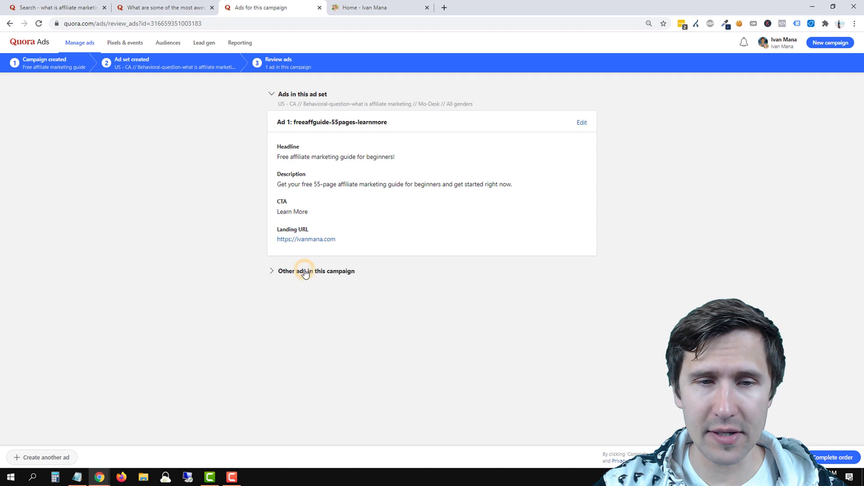
left_click(290, 272)
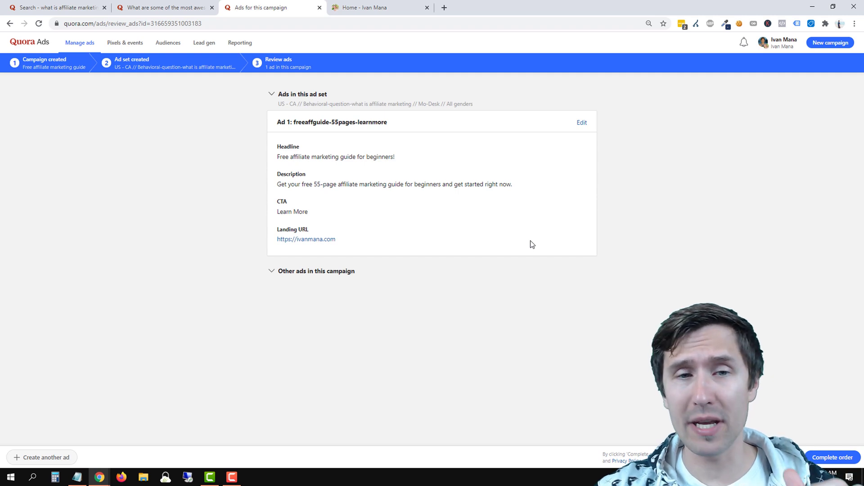
left_click(832, 457)
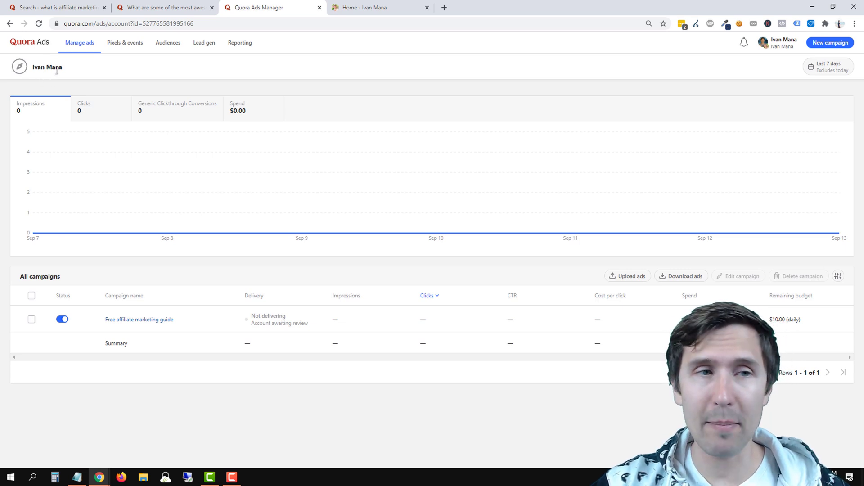
Open the Free affiliate marketing guide campaign, its ad set, then edit ad freeaffguide-55pages-learnmore.
left_click(147, 320)
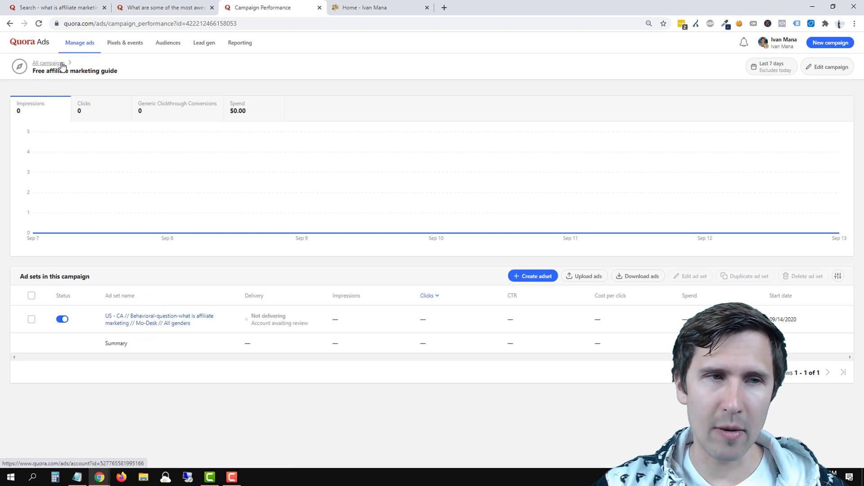
left_click_drag(32, 72, 119, 72)
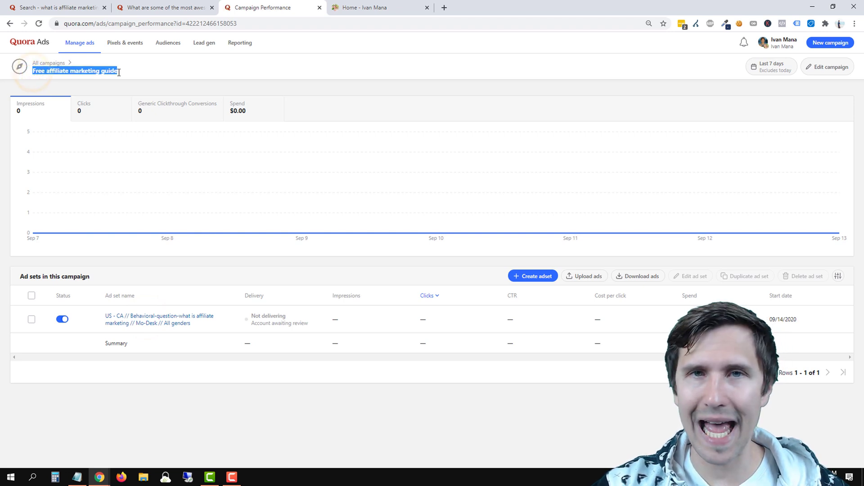
left_click(140, 320)
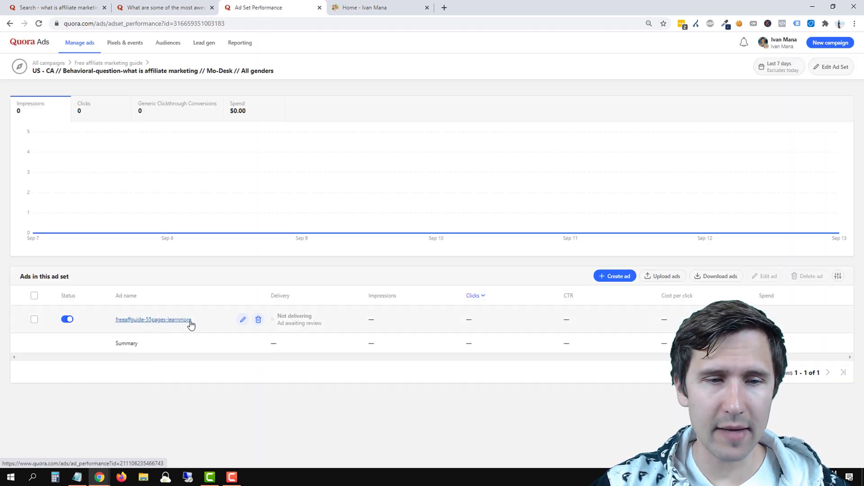
left_click(243, 320)
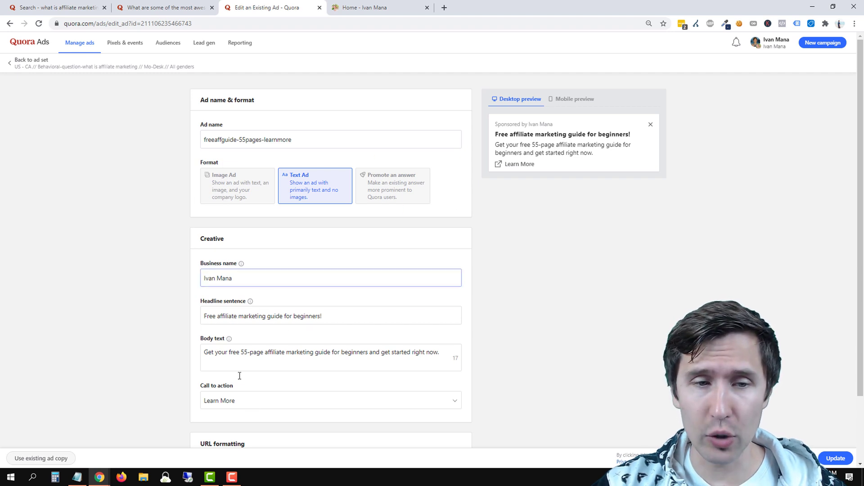
Leave the ad editor, discarding changes, and return to the ad set.
left_click(285, 315)
left_click(278, 290)
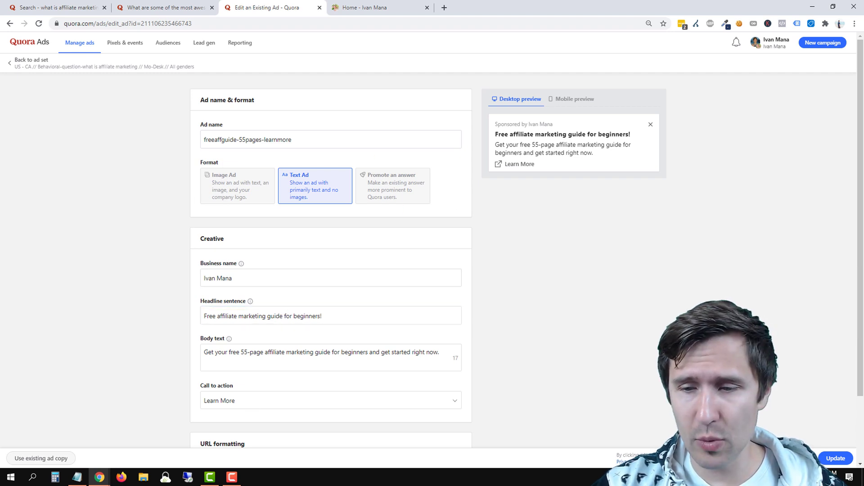
left_click(802, 458)
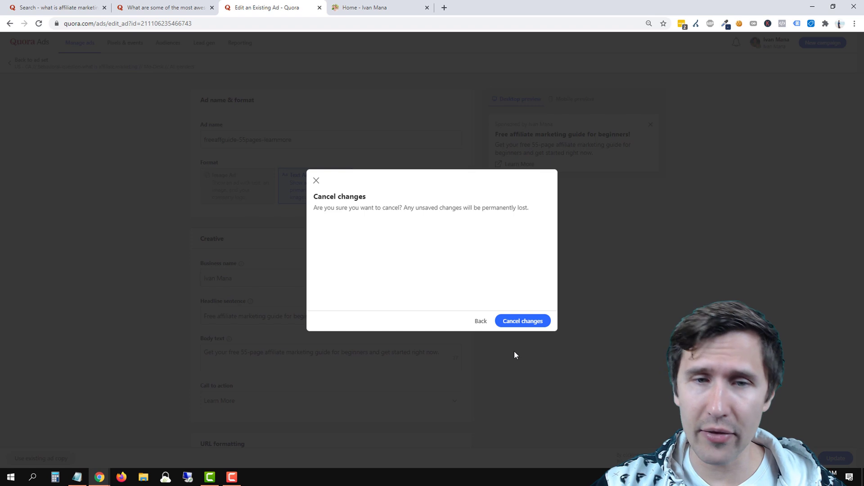
left_click(515, 320)
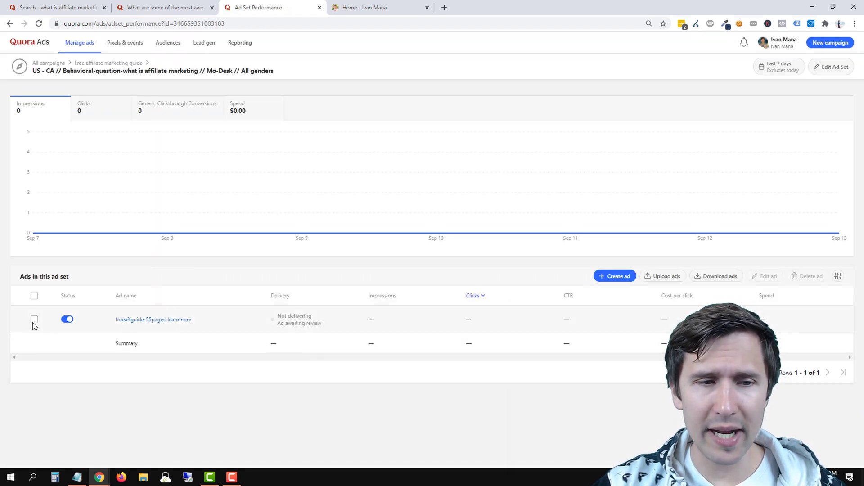
Start a new ad, discard it, and select the existing freeaffguide-55pages-learnmore ad.
left_click(625, 278)
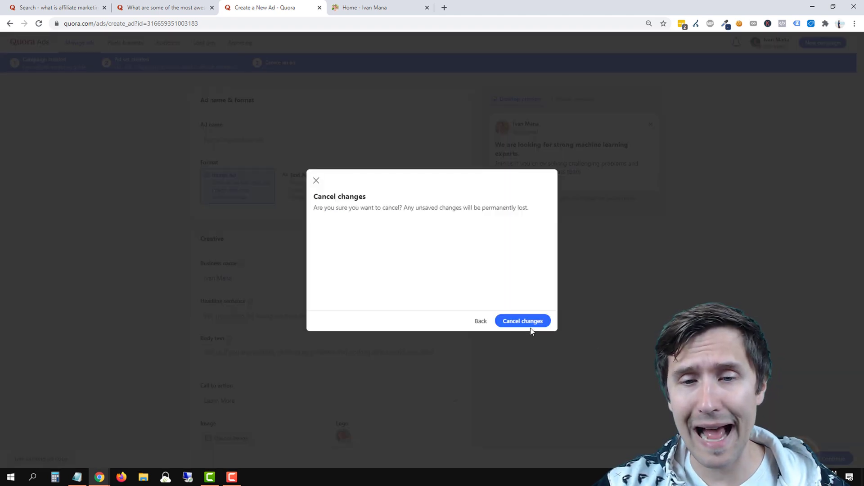
left_click(529, 321)
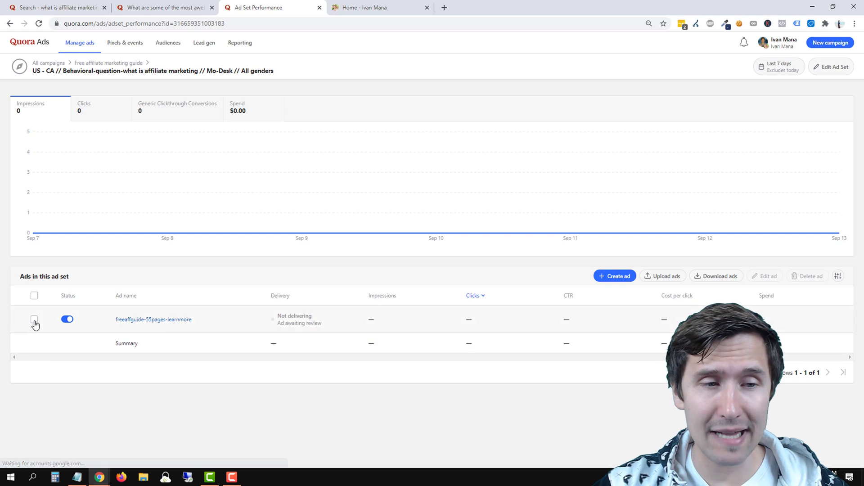
left_click(35, 320)
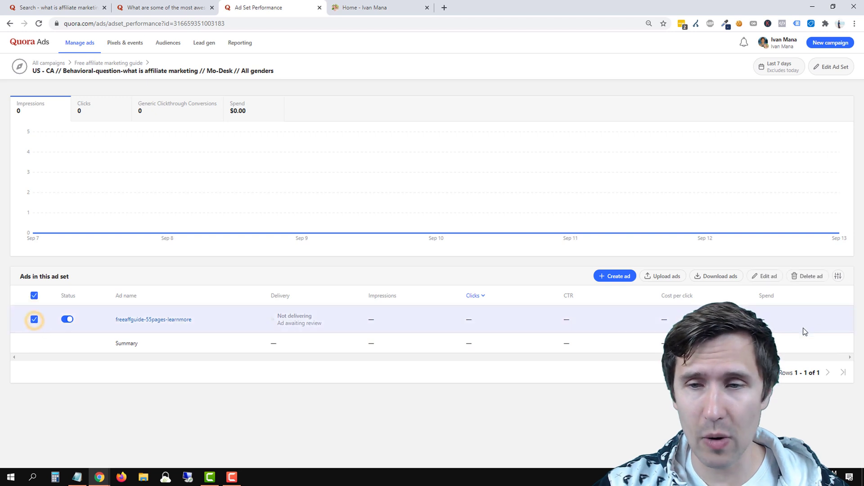
Start another ad in this ad set and set it to the text ad format.
left_click(599, 276)
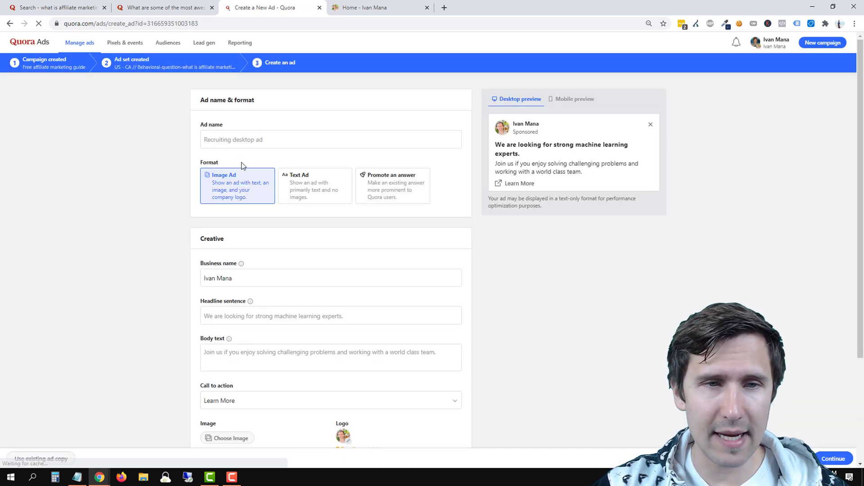
left_click(241, 147)
left_click(324, 180)
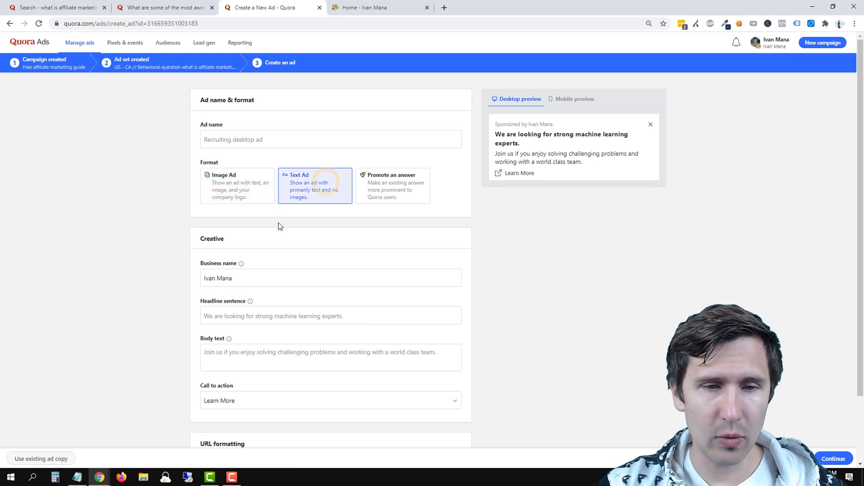
left_click(243, 172)
scroll(366, 340, "down", 2)
scroll(315, 225, "up", 2)
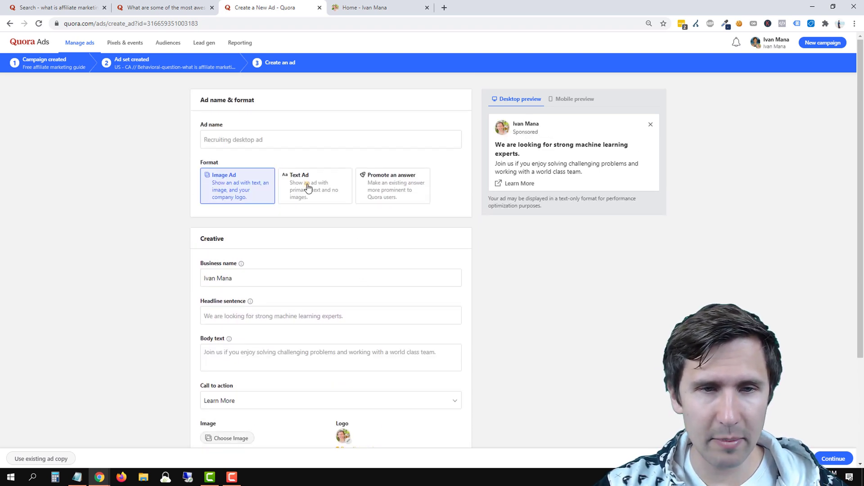
left_click(306, 183)
left_click(250, 277)
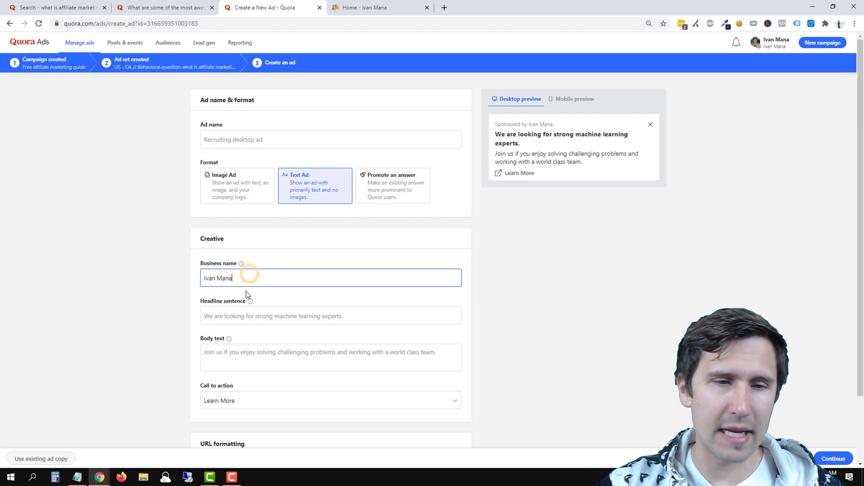
Write the headline 'What is affiliate marketing? Get your free guide now!'.
left_click(243, 315)
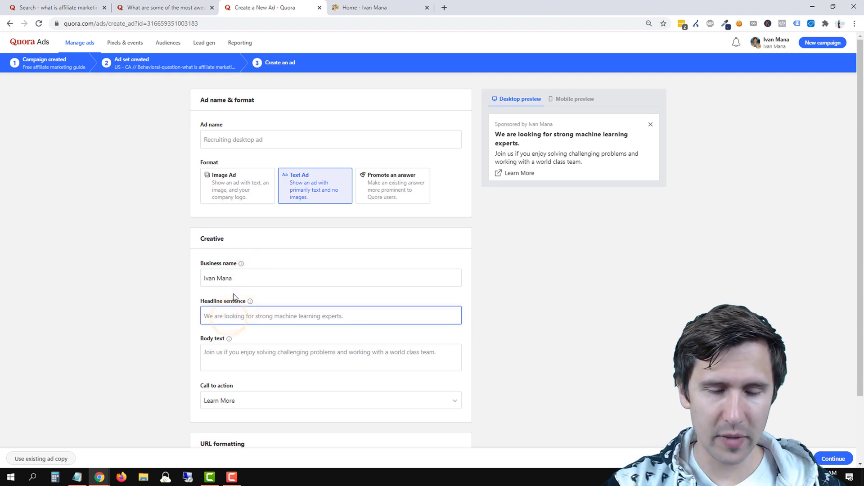
type("Free")
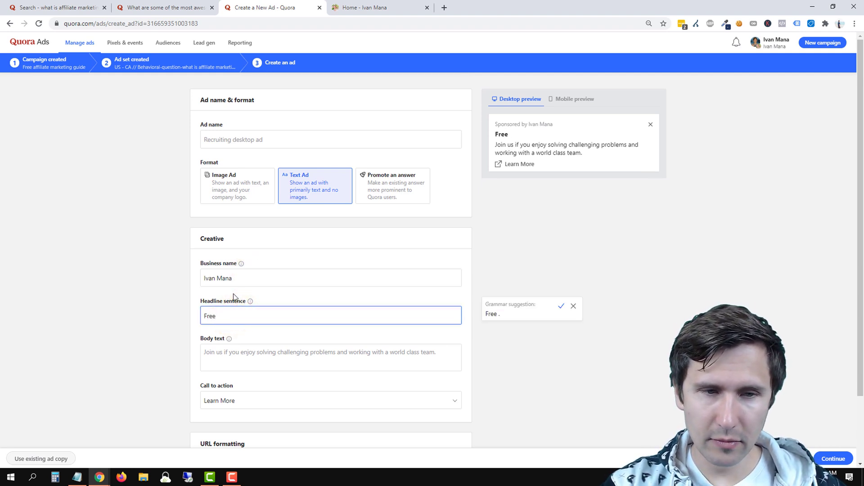
key("BackSpace")
key("BackSpace")
key("BackSpace")
key("BackSpace")
type("What is affiliate marketing")
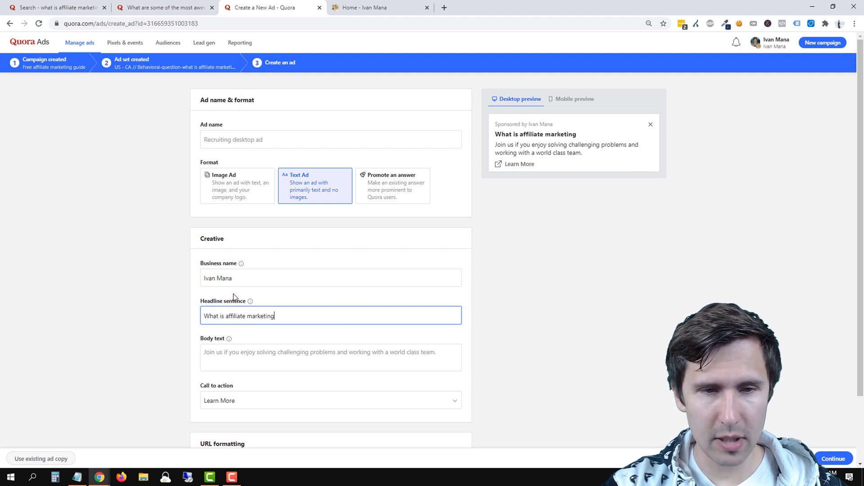
type("r fr")
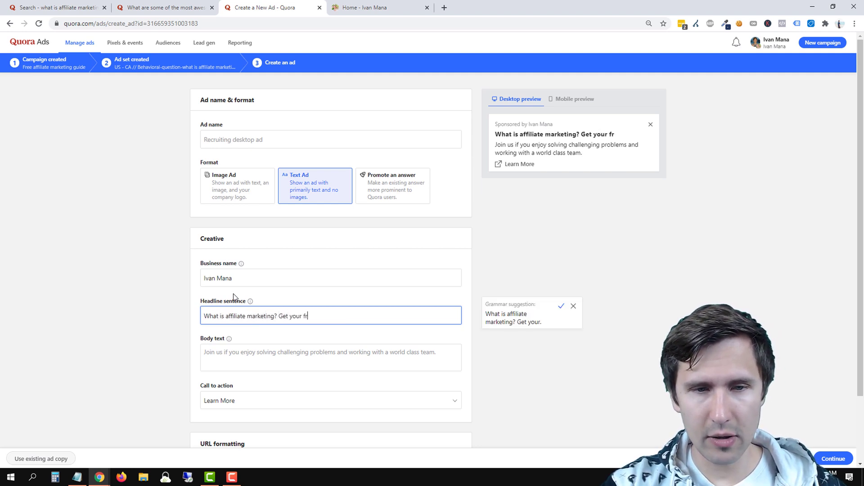
type("ee guide now")
key("Tab")
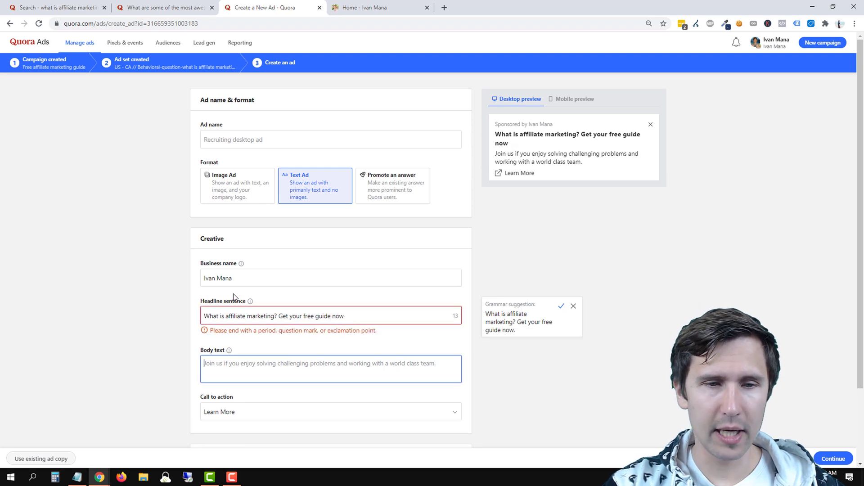
key("Tab")
left_click(359, 311)
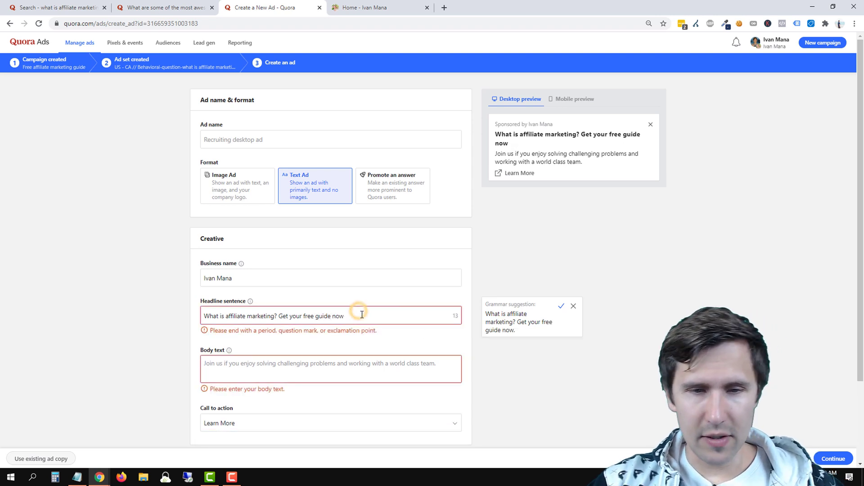
type("!")
Add body text promoting the free 55-page affiliate marketing guide and landing page URL ivanmana.com.
left_click(280, 359)
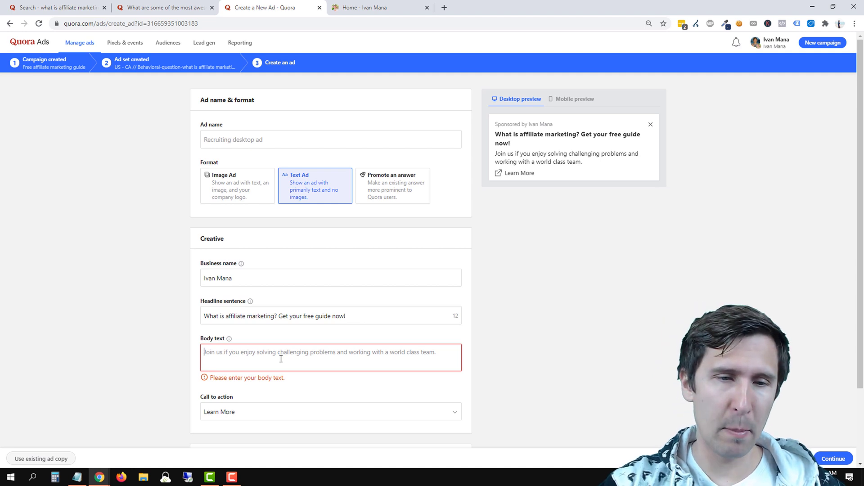
type("D")
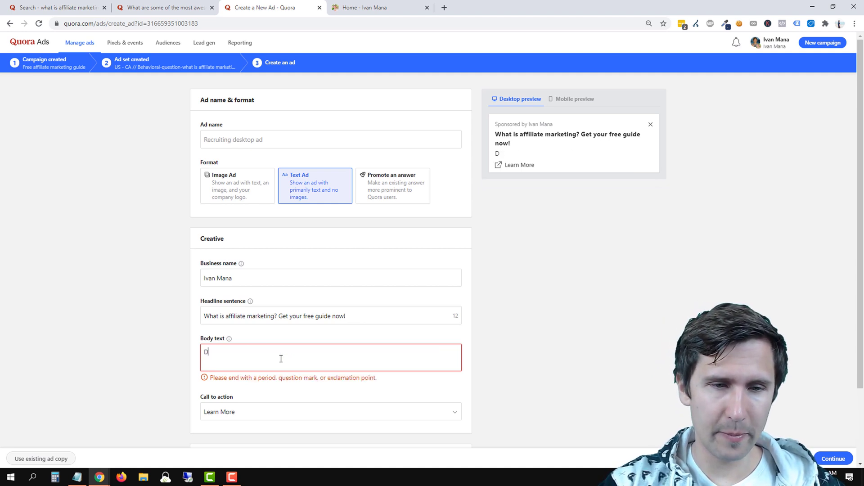
type("o you know what affiliate marketing")
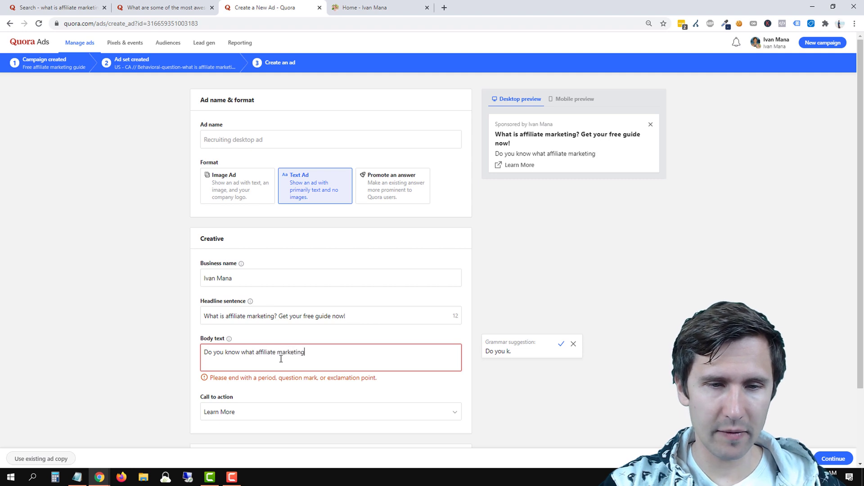
type(" is? Check out my")
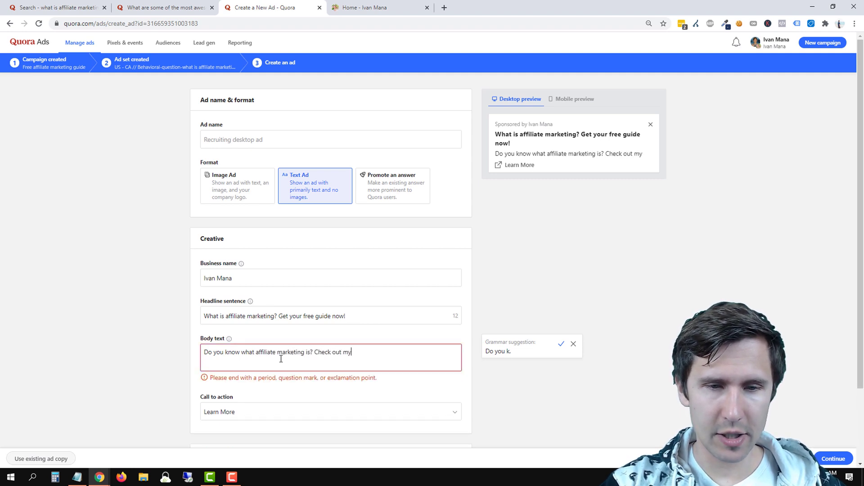
type(" free 55-page guide to learn everythin")
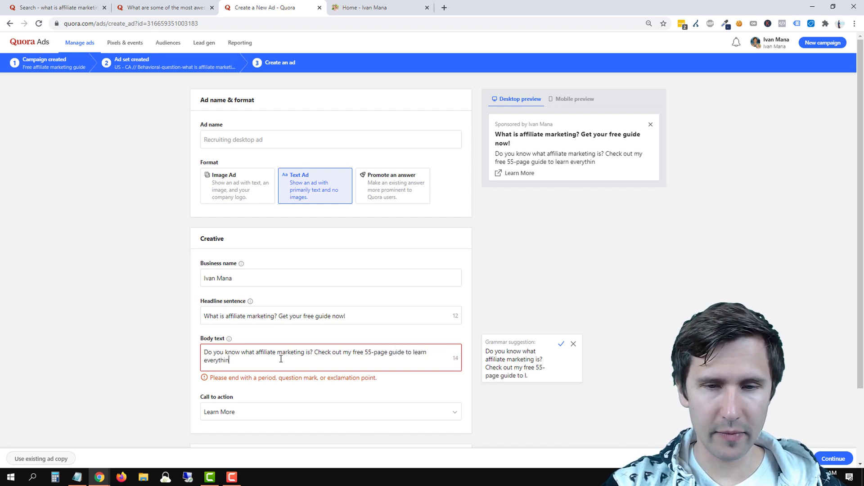
type(".")
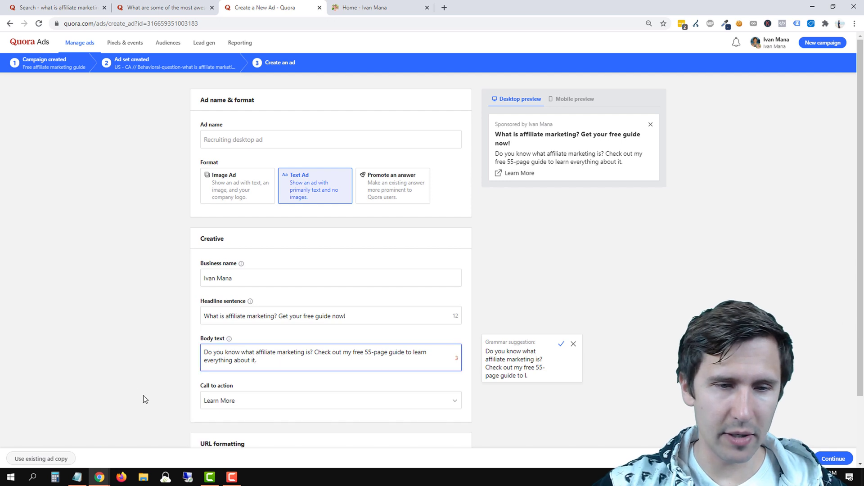
scroll(143, 395, "down", 2)
left_click(267, 399)
type("ivanmana.com")
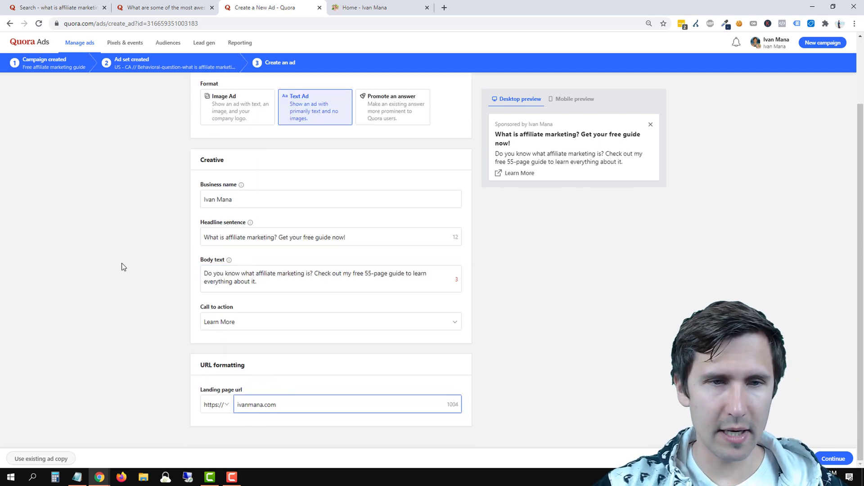
scroll(210, 256, "up", 2)
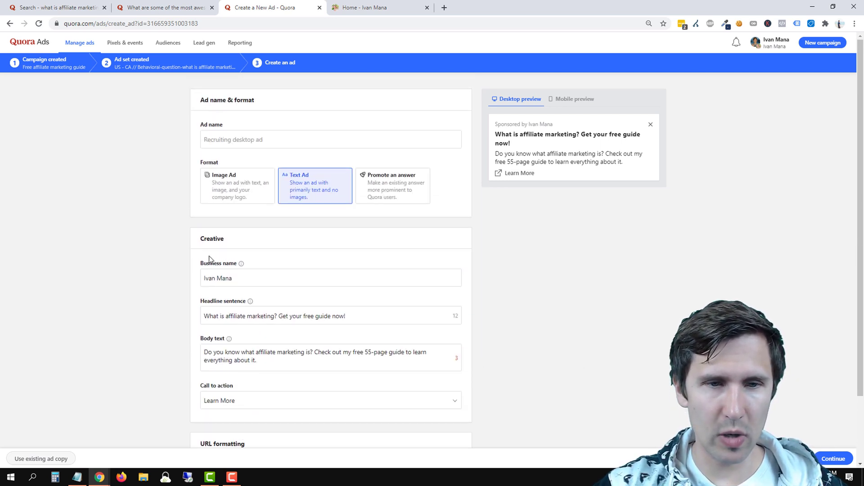
Name the ad 'whatisaffmark-55page-learnmore' and continue to the review of both ads.
left_click(263, 137)
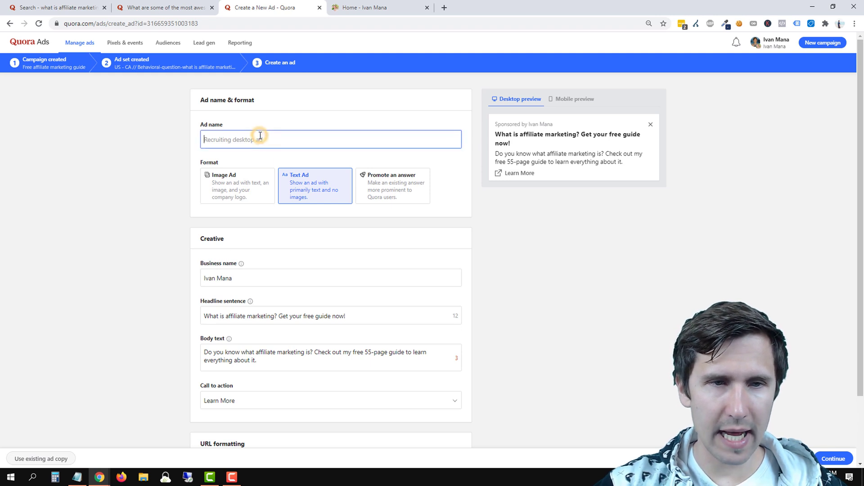
type("whatisaff")
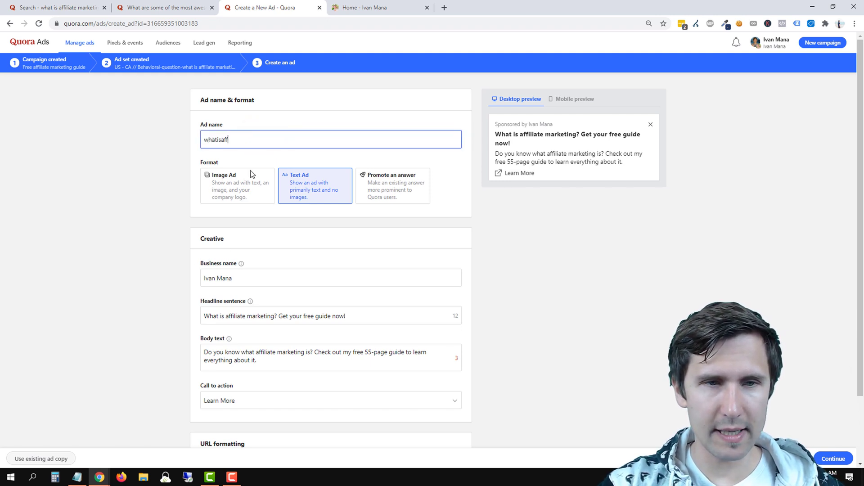
type("mark-")
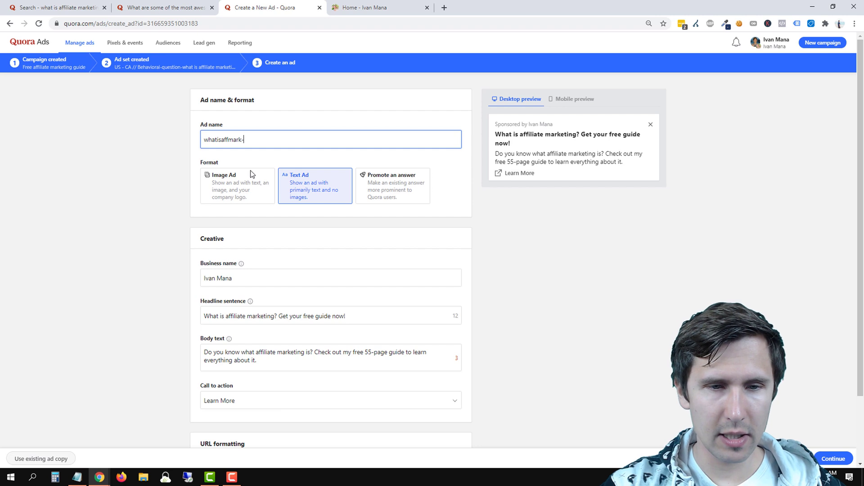
type("55p")
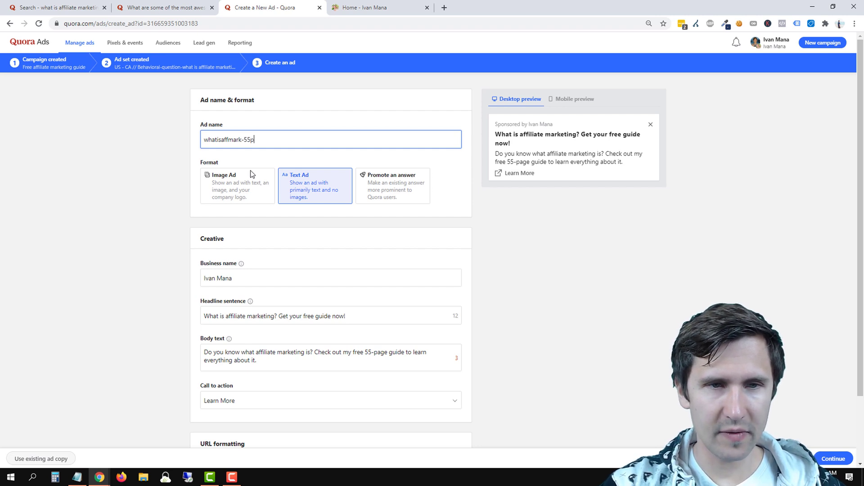
type("age-learnmore")
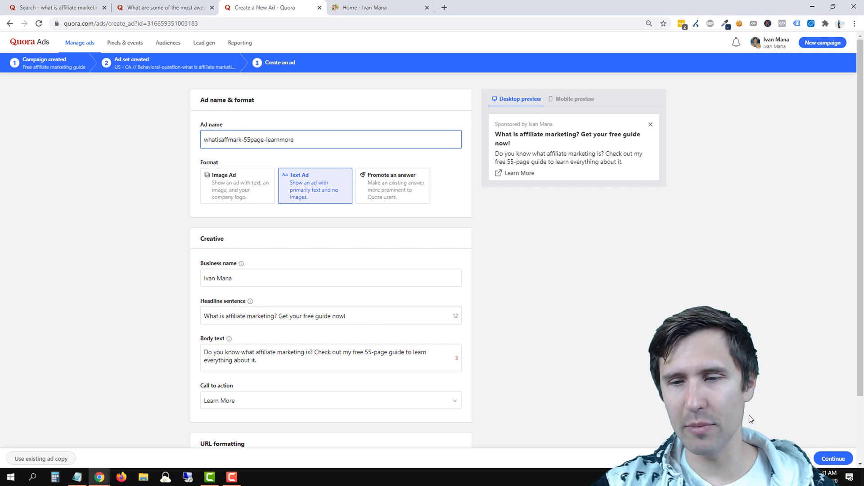
left_click(830, 460)
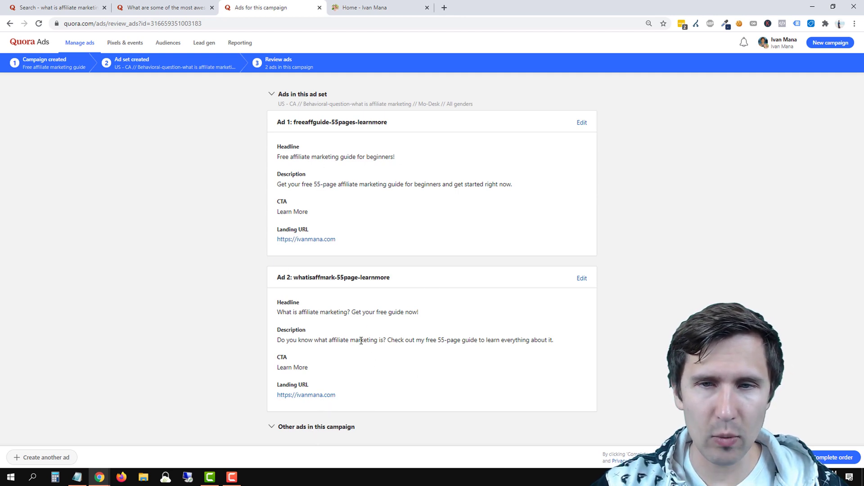
Complete the order, check the Free affiliate marketing guide campaign's ad set, and return to its ad set list.
left_click(832, 456)
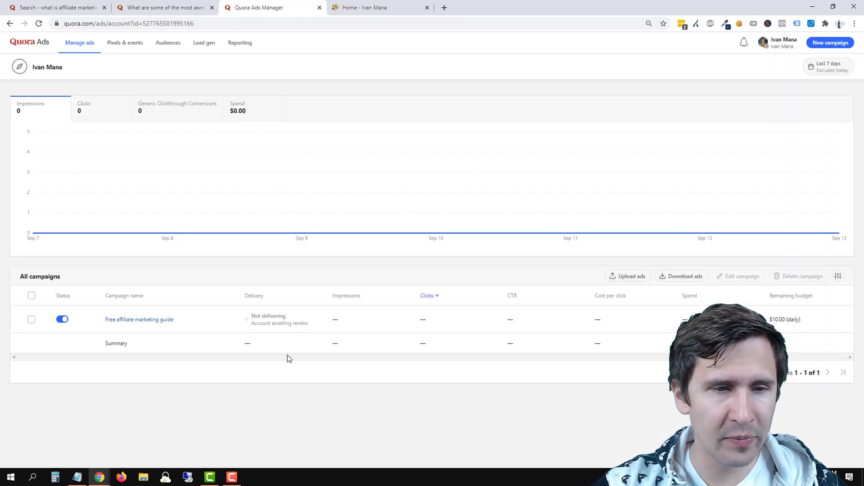
left_click(130, 320)
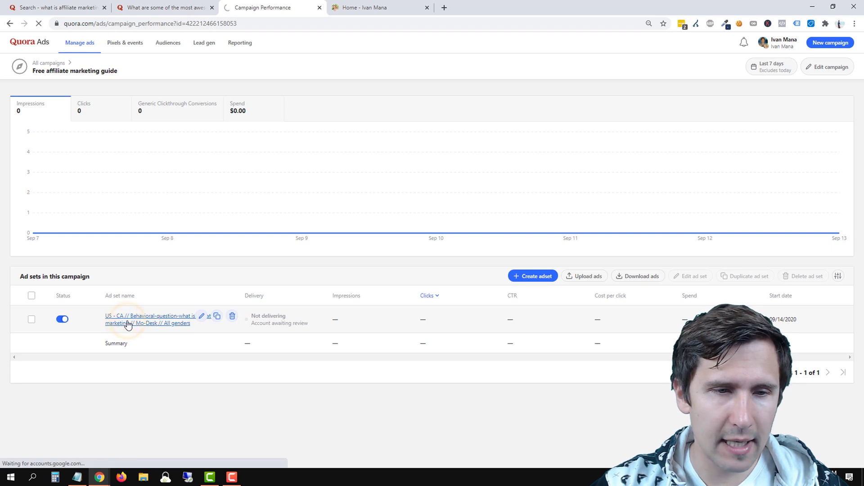
left_click(128, 324)
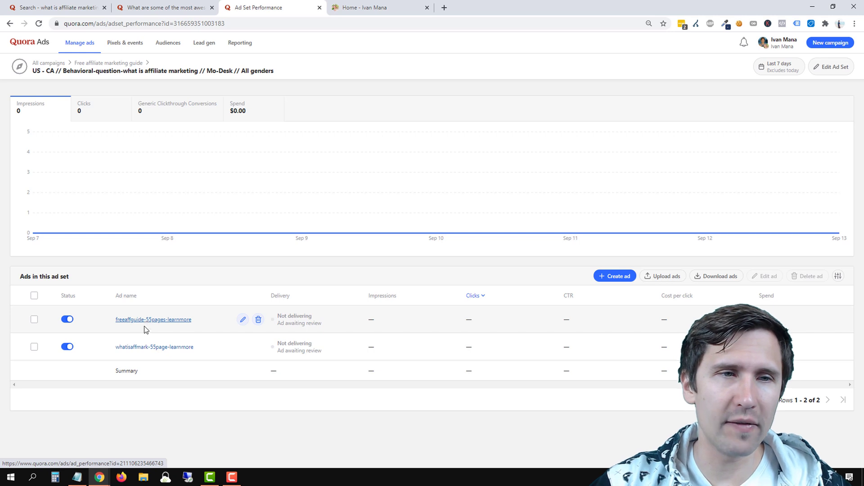
left_click(108, 64)
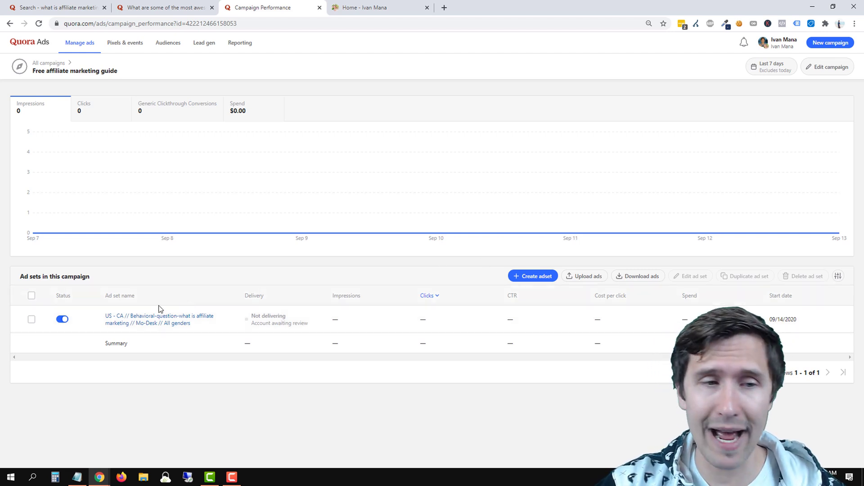
Duplicate the US - CA ad set as an active, unpaused copy and open the copy.
left_click(31, 319)
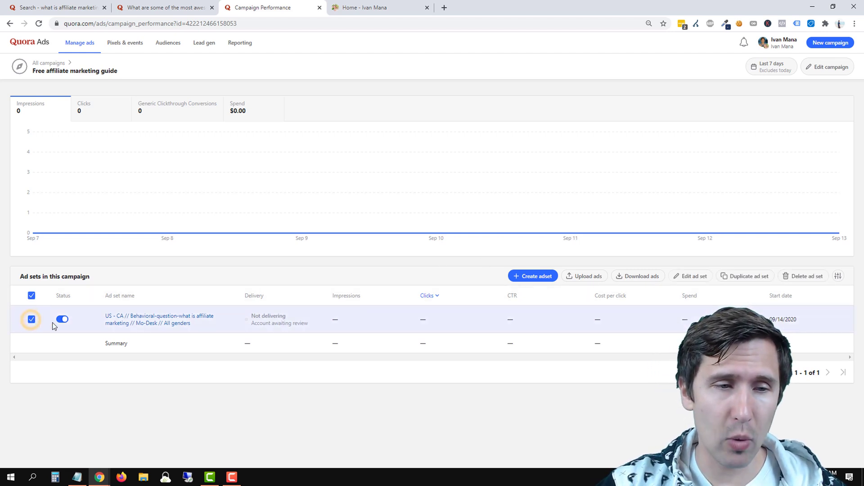
left_click(747, 276)
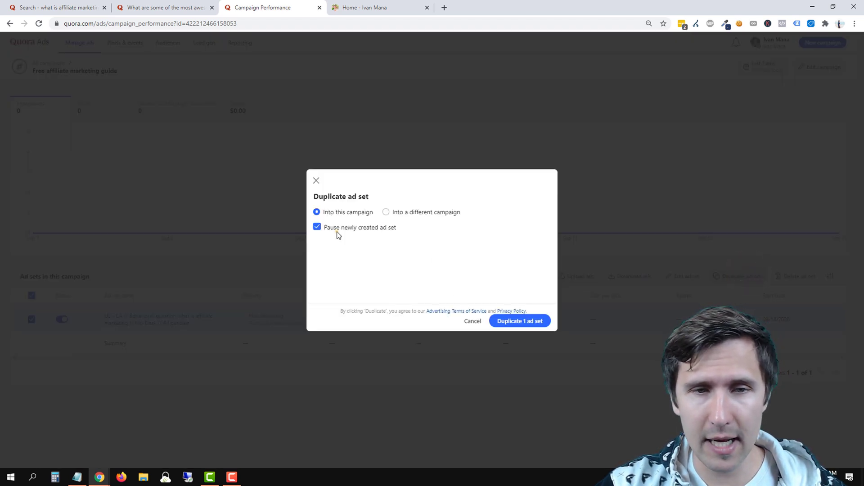
left_click(337, 229)
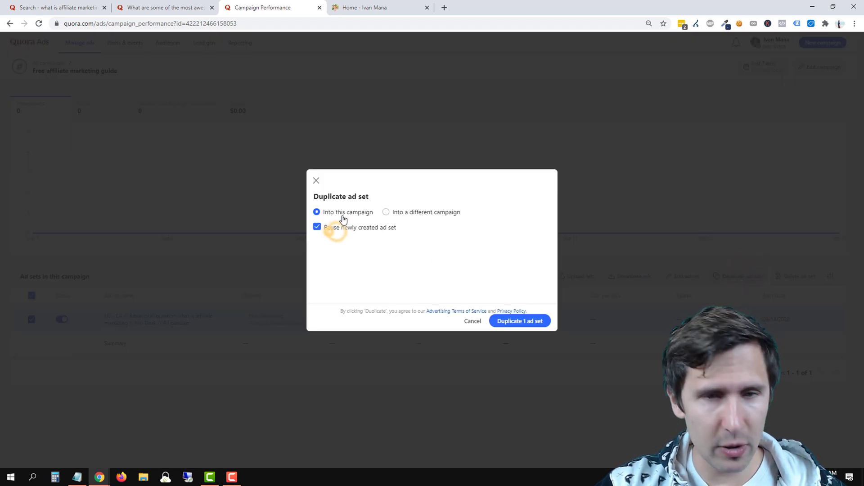
left_click(514, 322)
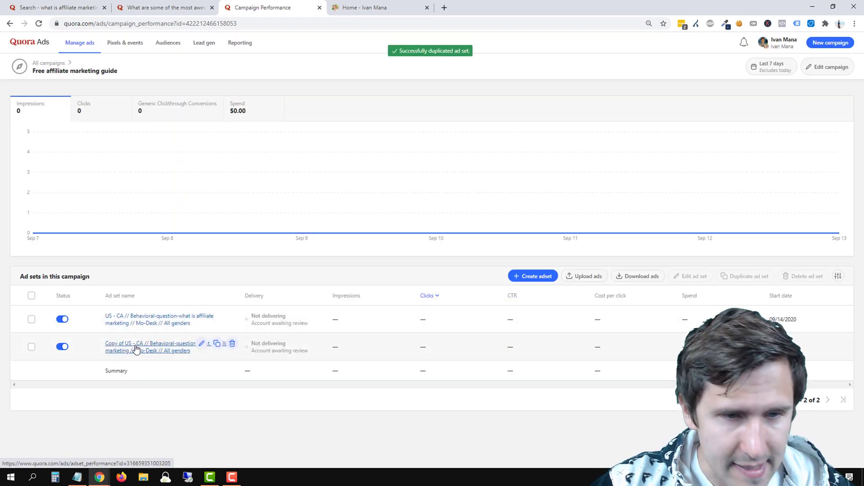
left_click(200, 345)
Remove the 'Copy of' prefix from the copied ad set's name.
left_click(253, 145)
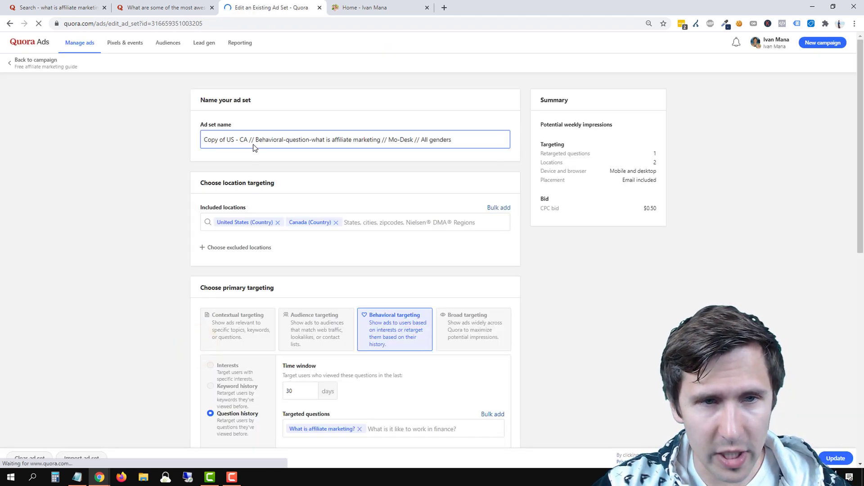
left_click_drag(225, 142, 194, 144)
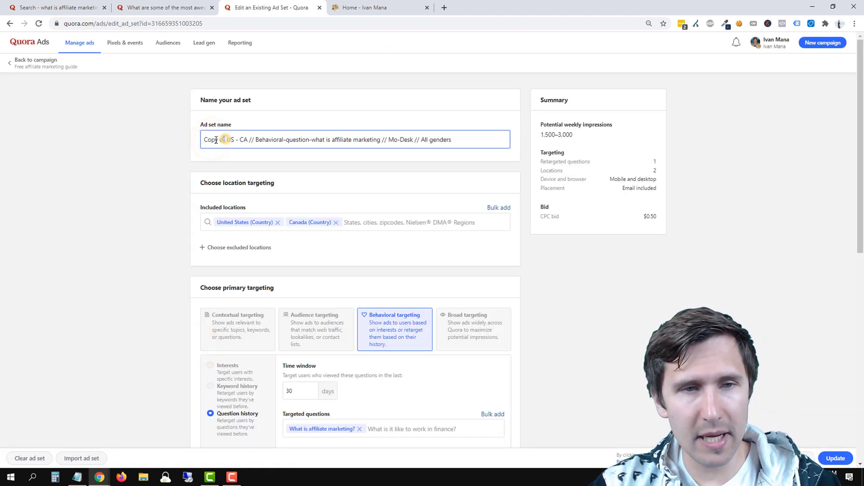
key("BackSpace")
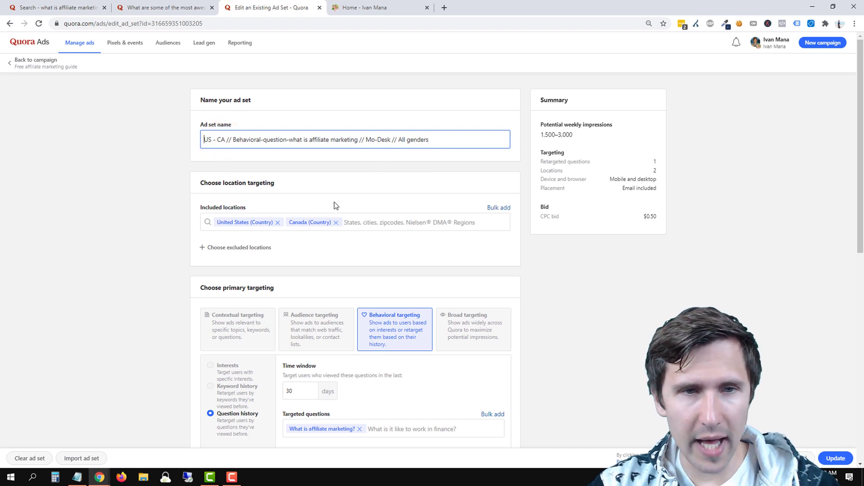
Replace the targeted question 'What is affiliate marketing?' with 'How do I make money online?'.
scroll(172, 314, "down", 2)
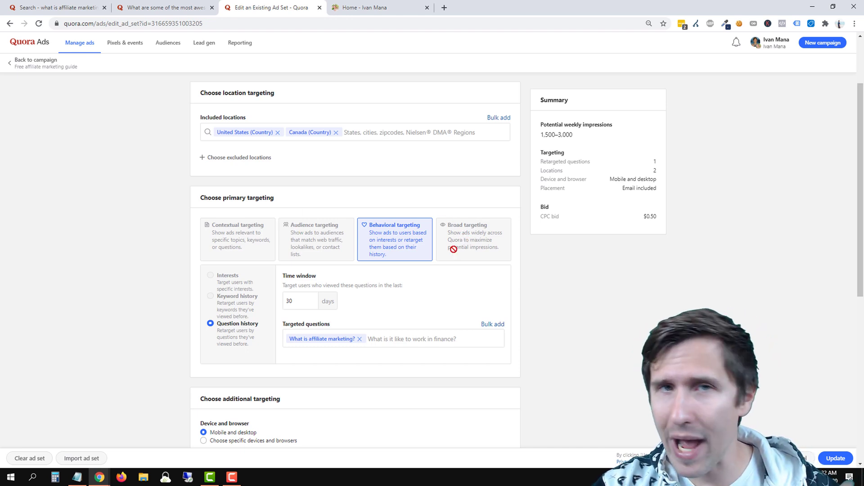
left_click(360, 339)
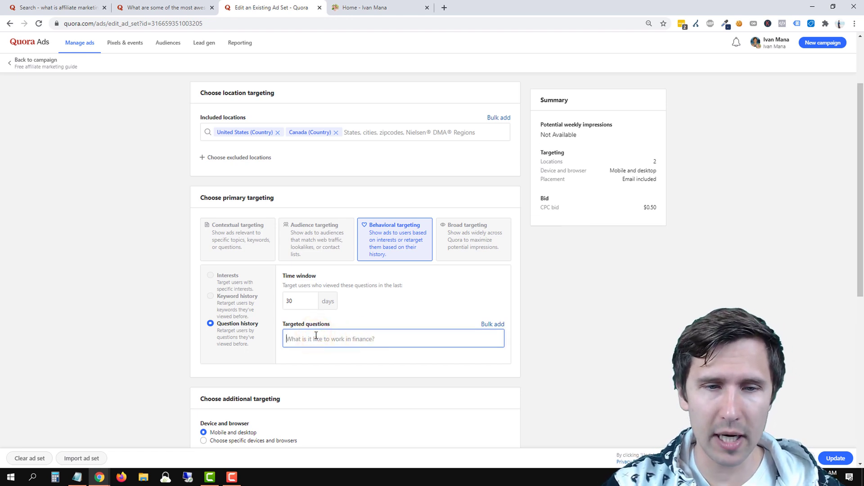
type("how to make money")
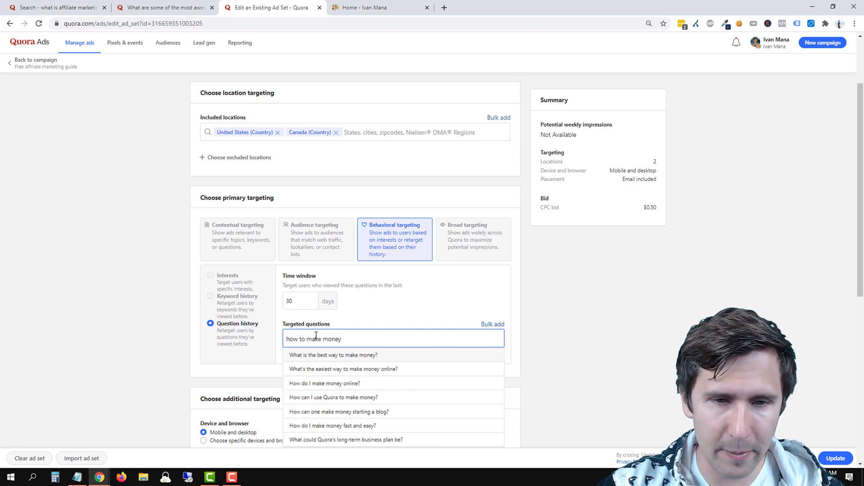
left_click(328, 383)
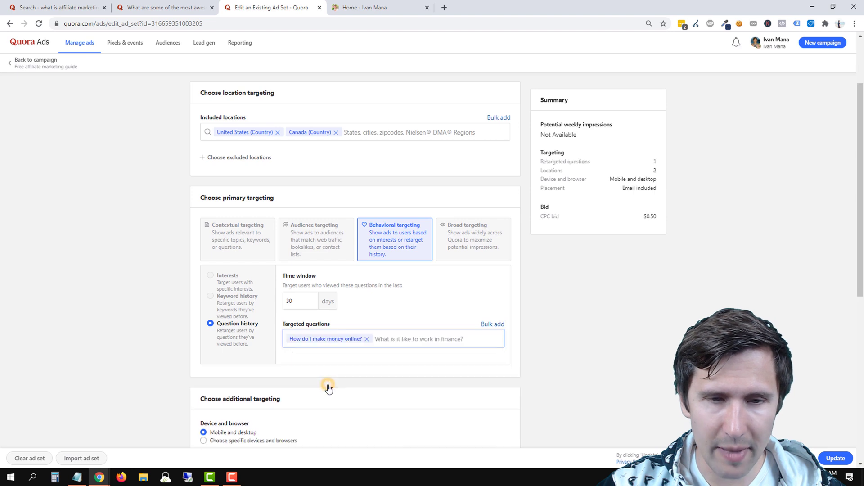
scroll(328, 382, "up", 1)
scroll(309, 184, "up", 1)
left_click(361, 141)
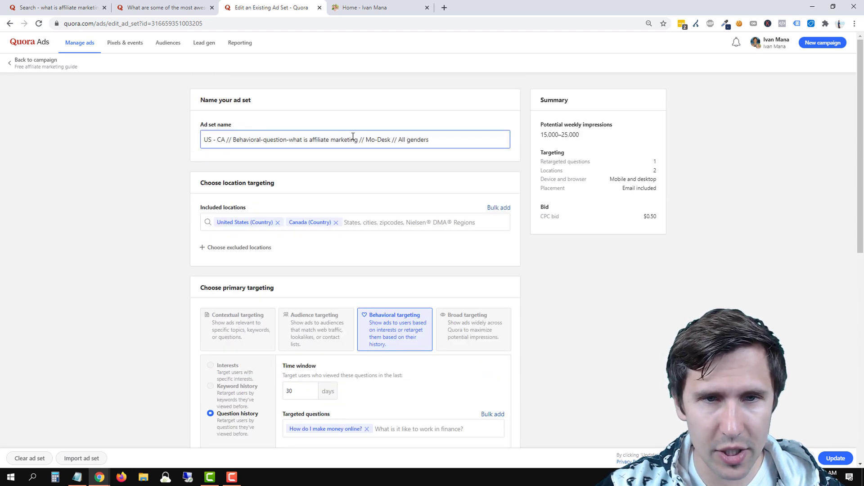
Change 'what is affiliate marketing' to 'how do i make money online' in the ad set name and update.
left_click_drag(358, 140, 289, 140)
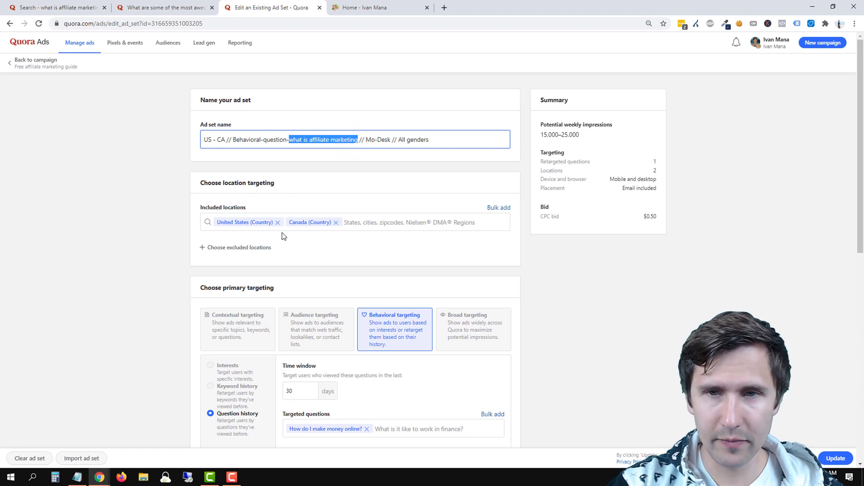
type("how ")
type("do i make money onlin")
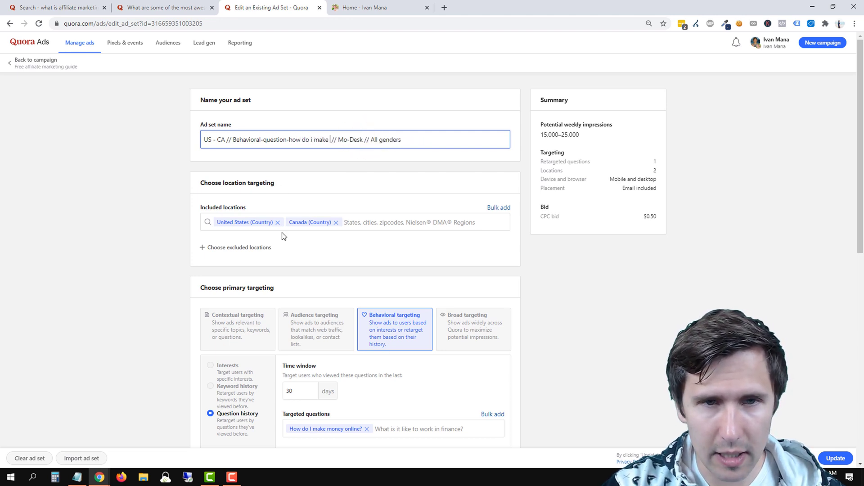
type("e")
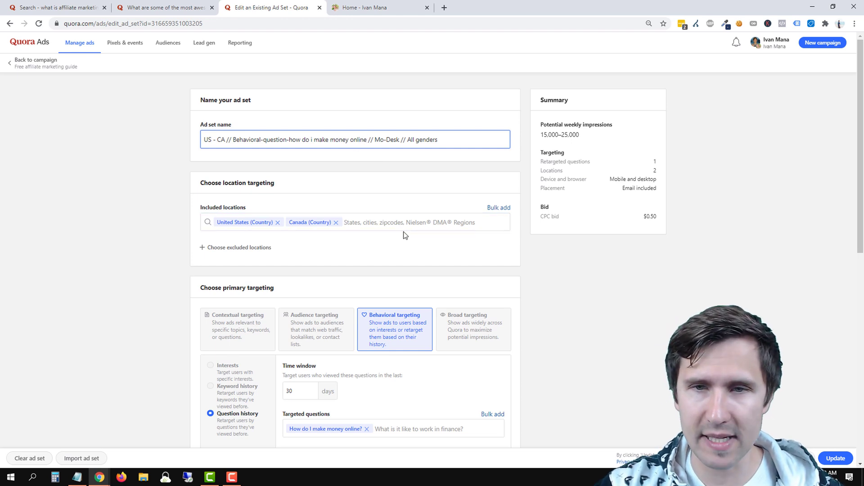
scroll(472, 234, "down", 2)
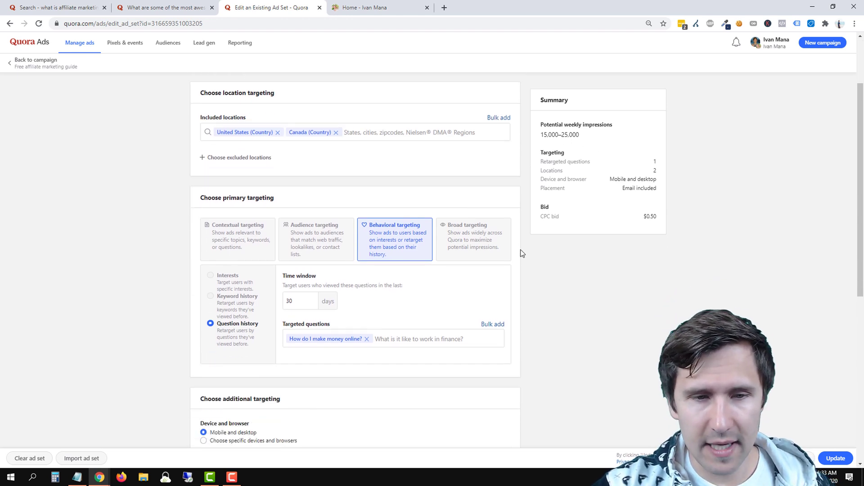
scroll(521, 256, "down", 3)
scroll(518, 275, "down", 2)
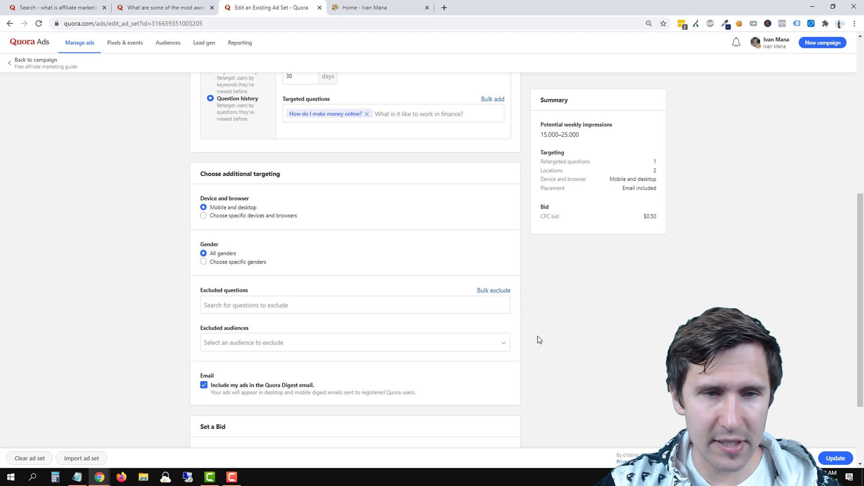
scroll(433, 342, "down", 2)
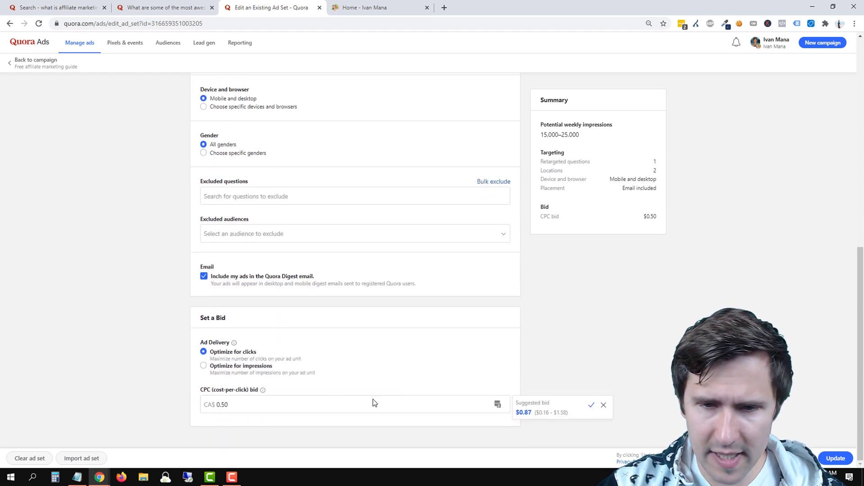
left_click(834, 458)
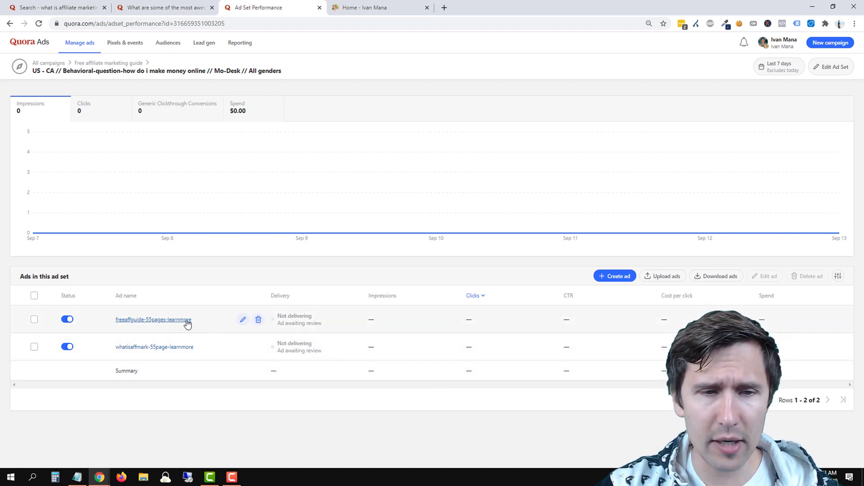
left_click(244, 319)
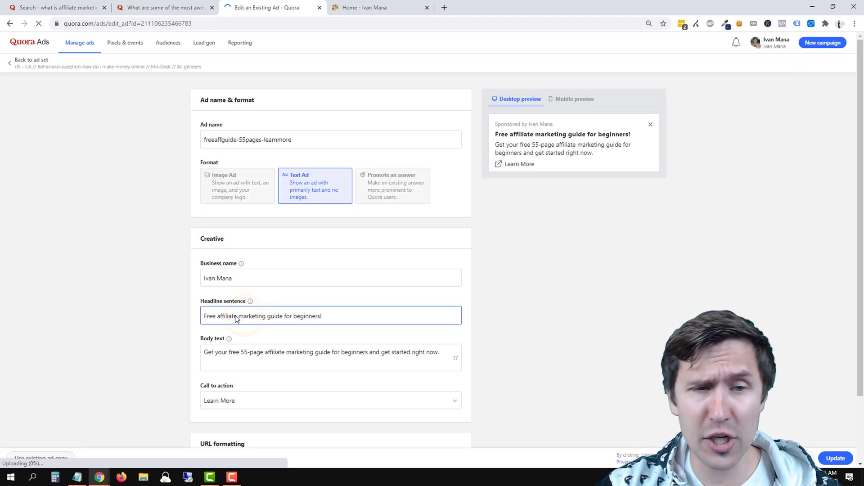
Discard the open ad form unchanged and return to the campaign's ad set list.
scroll(204, 287, "down", 1)
scroll(203, 287, "down", 1)
scroll(203, 287, "up", 2)
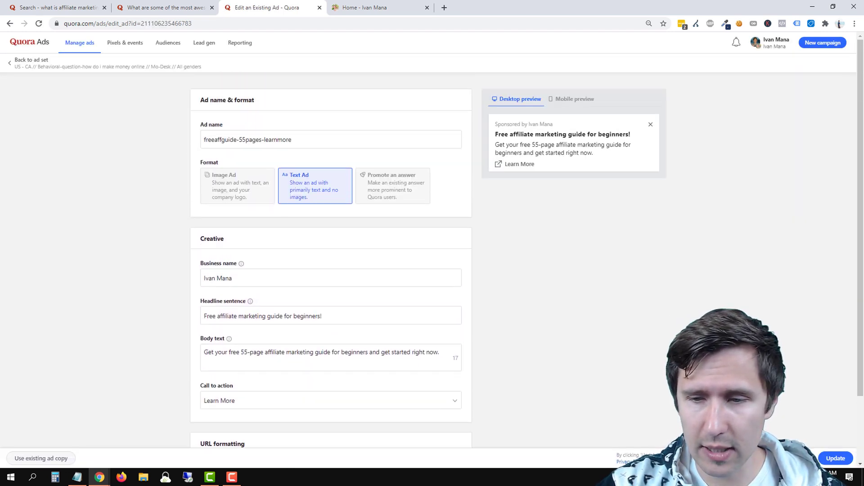
left_click(801, 458)
left_click(525, 321)
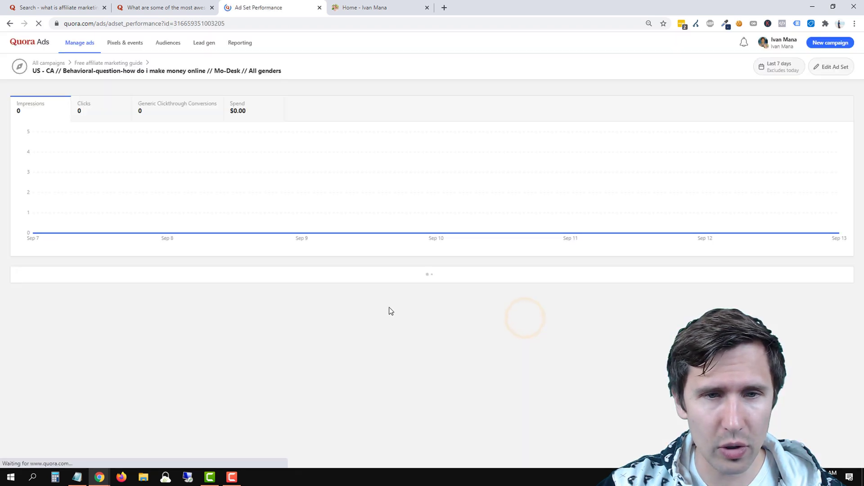
left_click(94, 68)
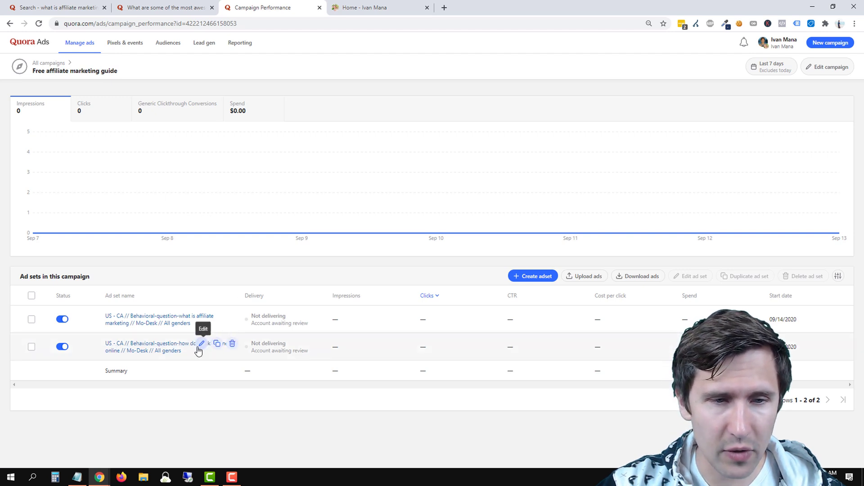
Look over the second ad set's settings, then discard without saving.
left_click(198, 350)
scroll(270, 279, "down", 3)
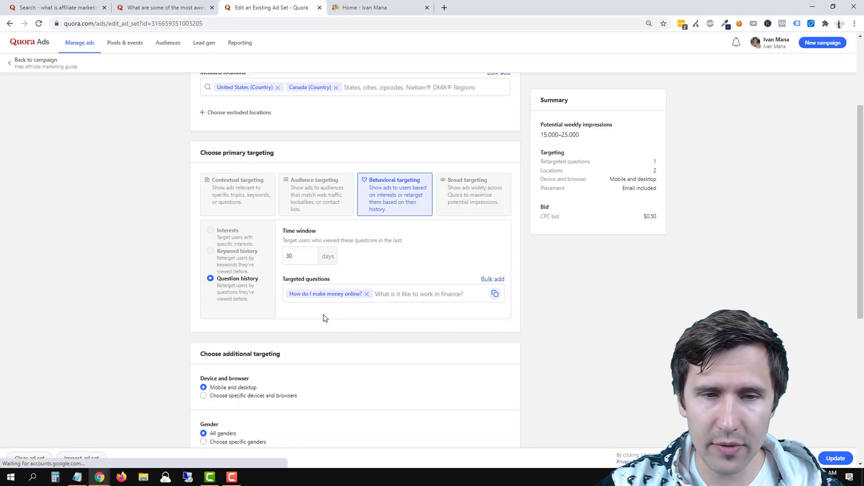
scroll(389, 279, "down", 5)
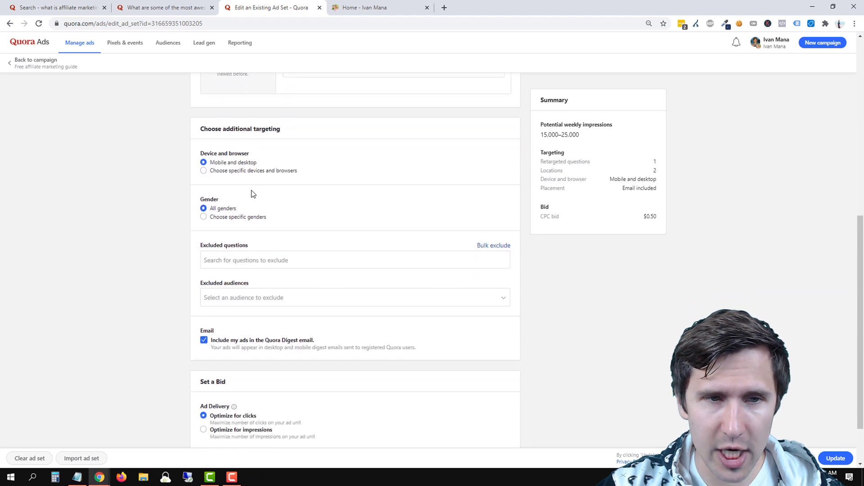
scroll(245, 315, "down", 2)
scroll(286, 385, "up", 5)
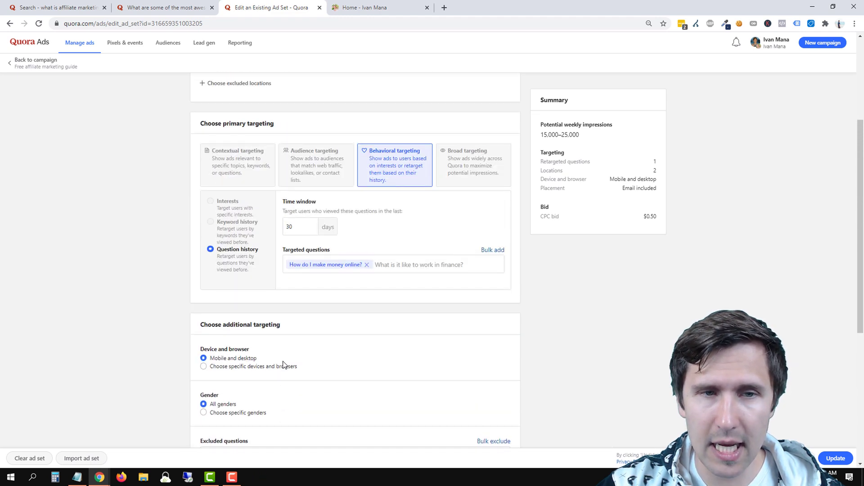
scroll(284, 365, "up", 1)
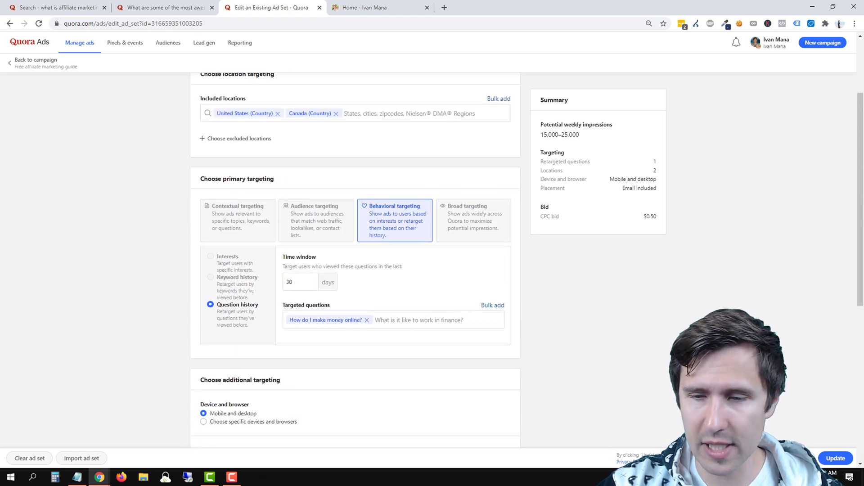
left_click(799, 458)
left_click(531, 323)
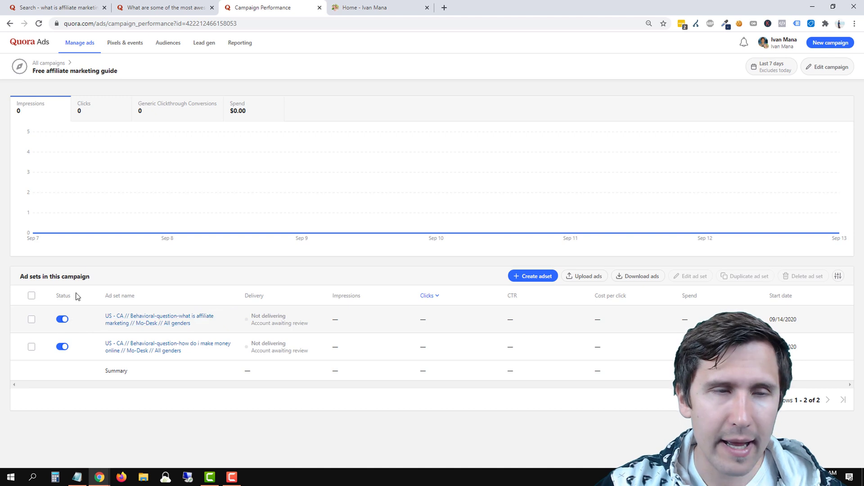
Switch off the Free affiliate marketing guide campaign in All campaigns, leaving its settings unchanged.
left_click(63, 319)
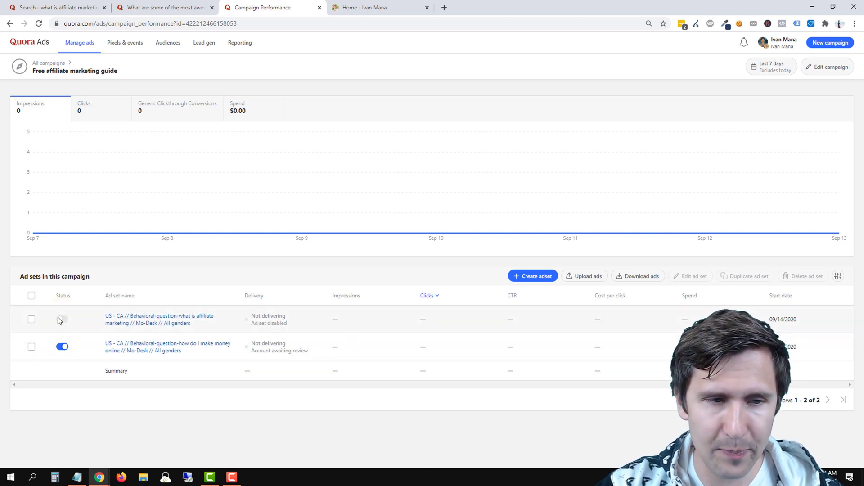
left_click(61, 319)
left_click(47, 63)
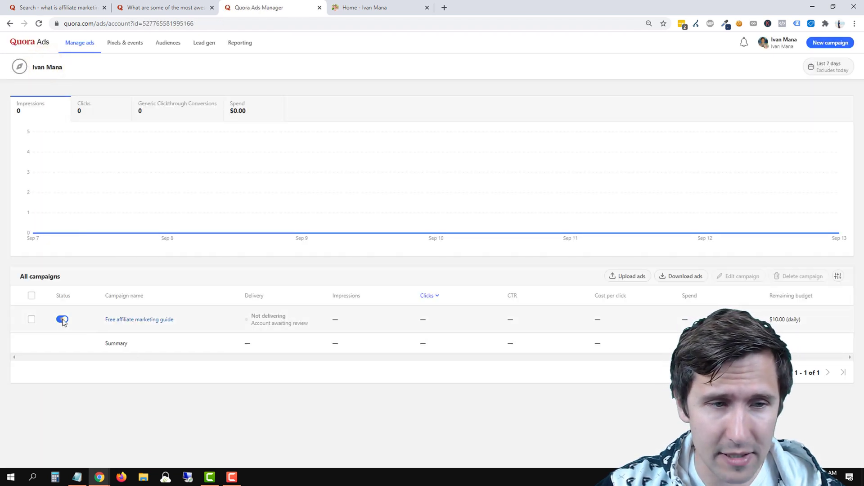
left_click(62, 320)
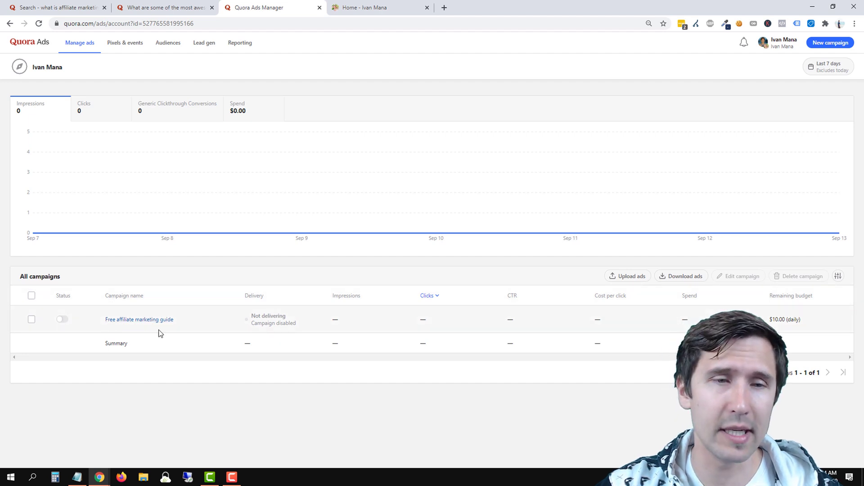
left_click(216, 320)
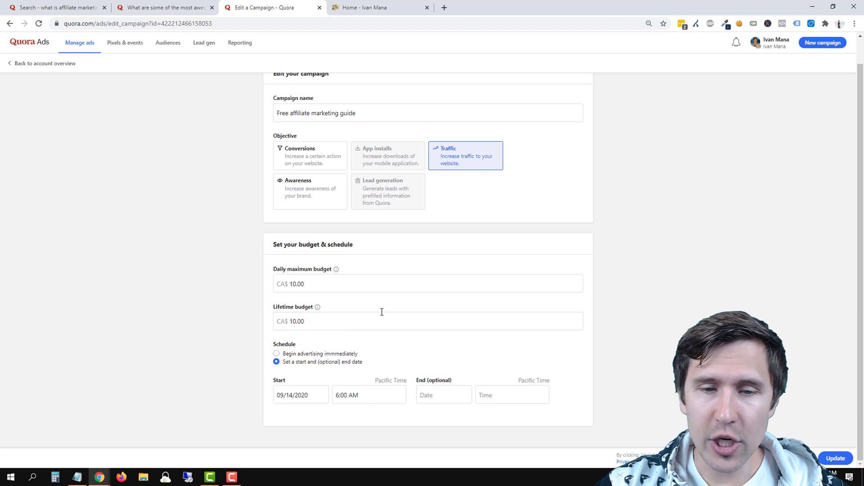
left_click(795, 458)
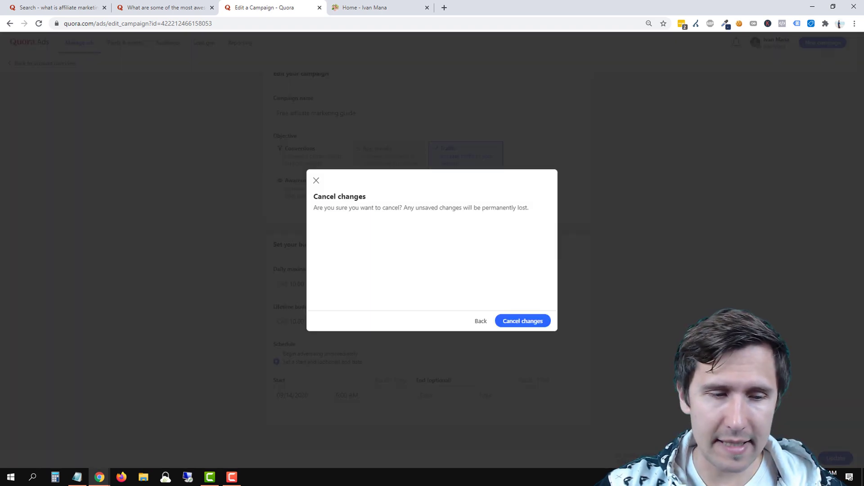
left_click(516, 318)
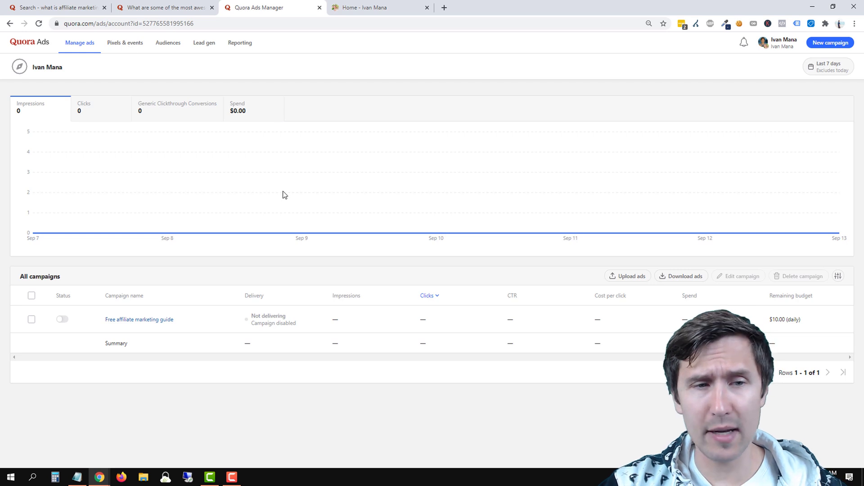
Start a manual Quora Pixel install from Pixels & events, then go to the Unbounce editor.
left_click(838, 276)
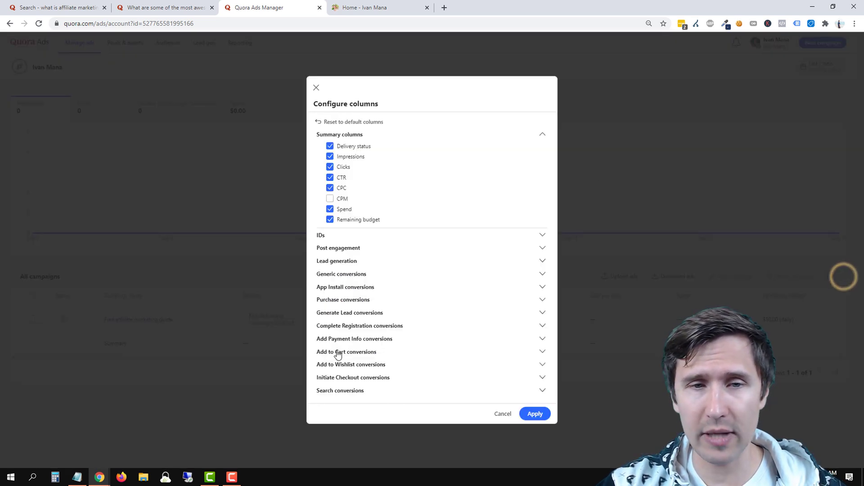
left_click(503, 415)
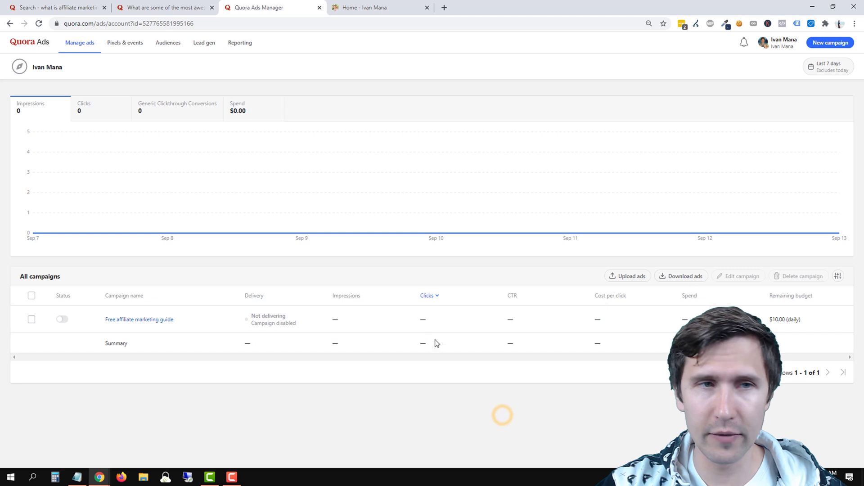
left_click(123, 43)
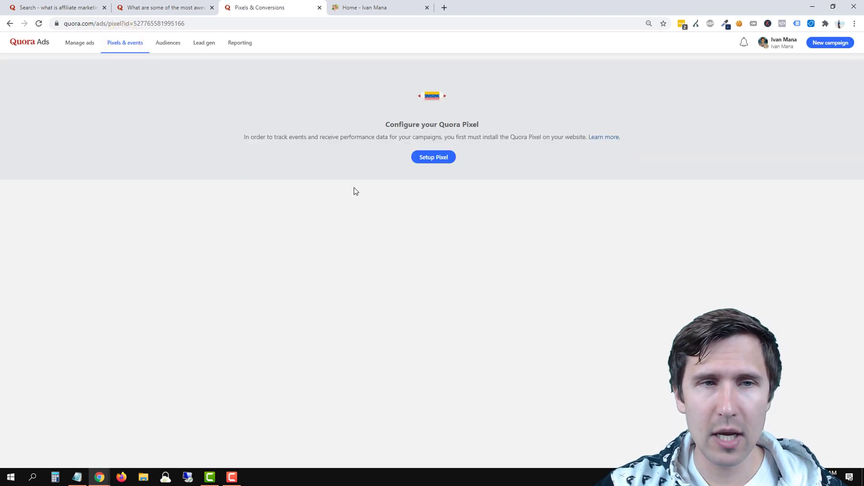
left_click(432, 160)
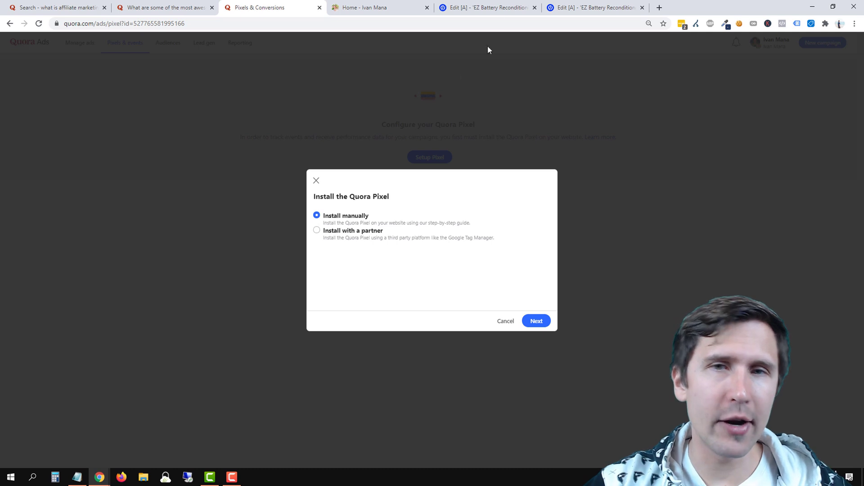
left_click(490, 7)
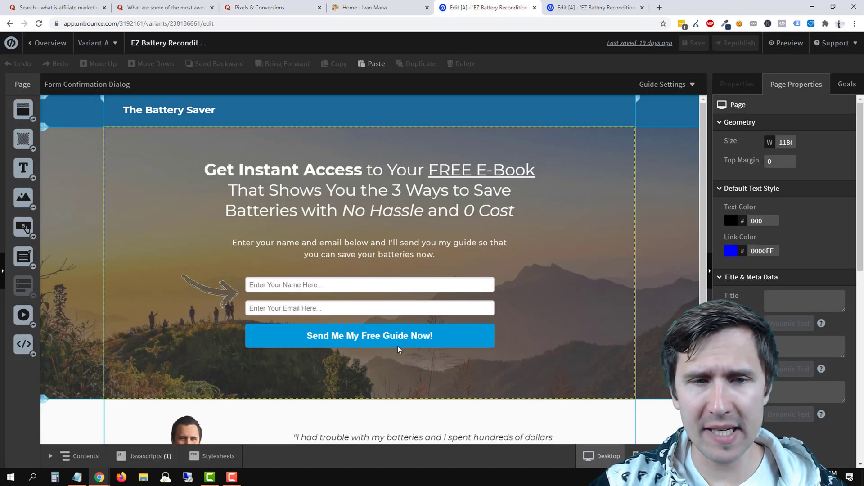
Select the landing page's e-book sign-up form, then bring back the Quora Pixels & Conversions tab.
left_click(379, 314)
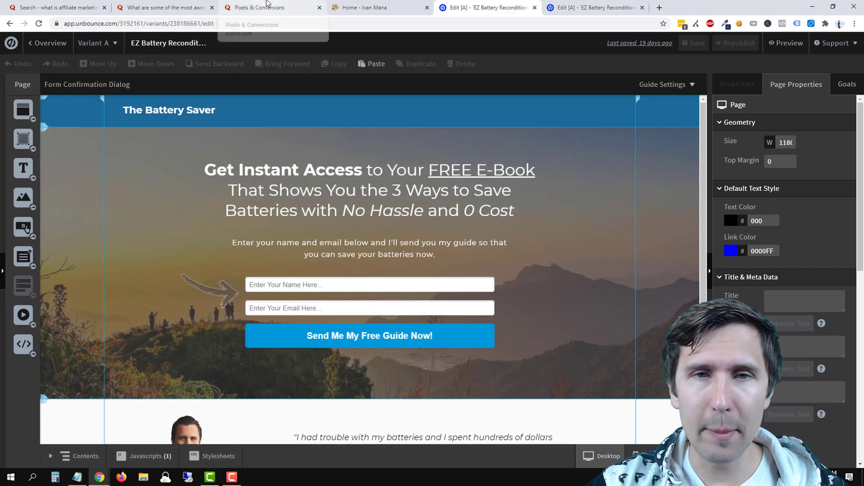
left_click_drag(270, 7, 369, 2)
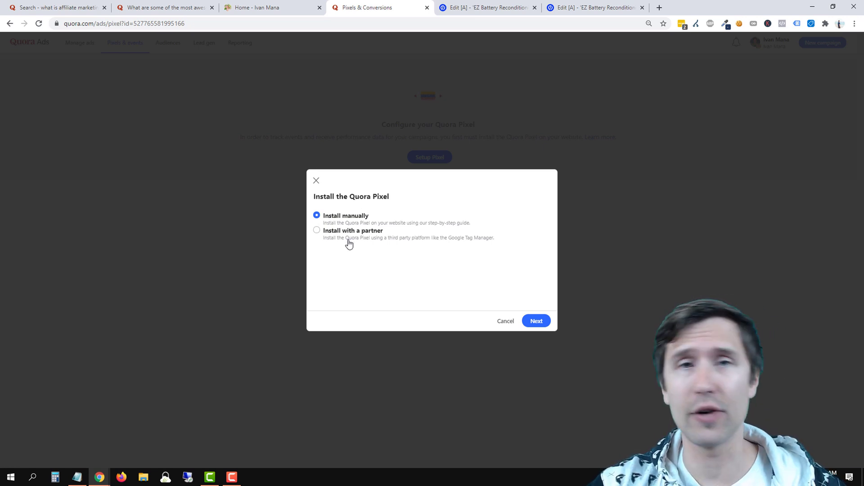
Copy Quora's base pixel code for manual installation and return to the Unbounce landing page editor.
left_click(537, 320)
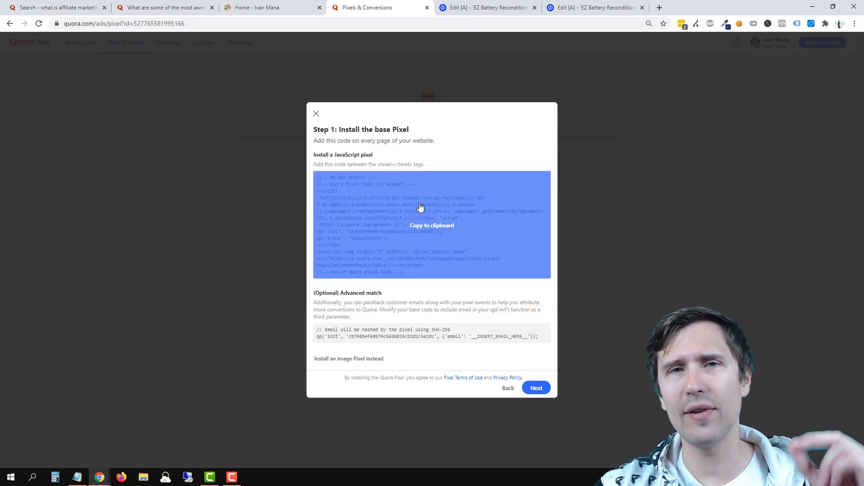
left_click(410, 242)
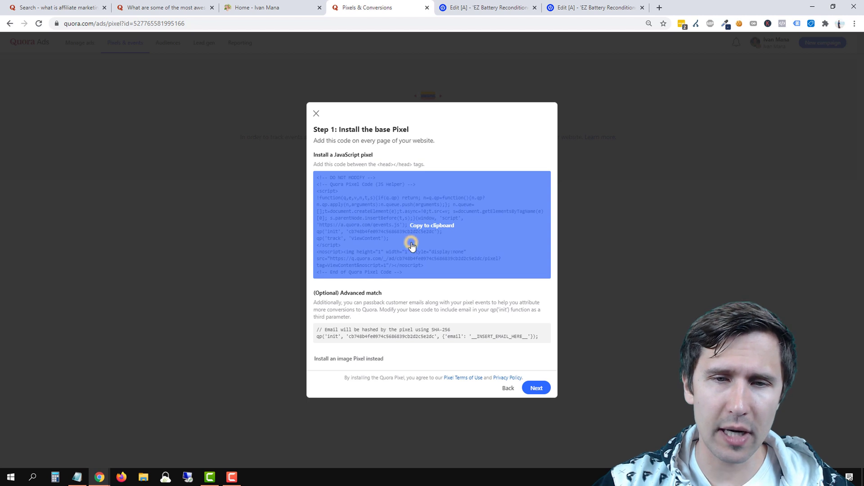
left_click(481, 4)
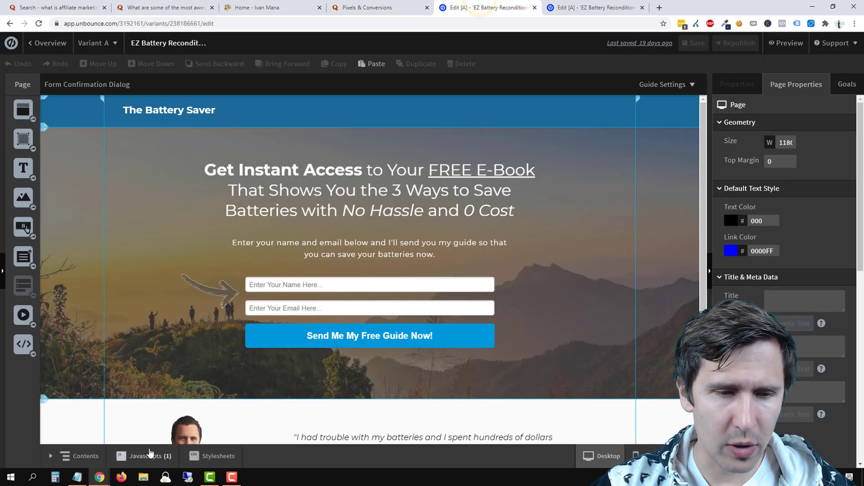
Add a new JavaScript to the landing page and paste in the Quora pixel code.
left_click(136, 454)
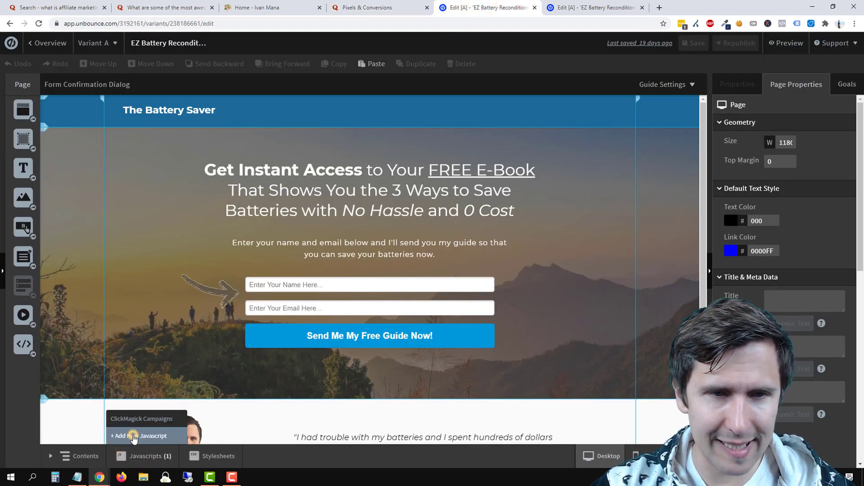
left_click(137, 436)
left_click(179, 174)
right_click(173, 163)
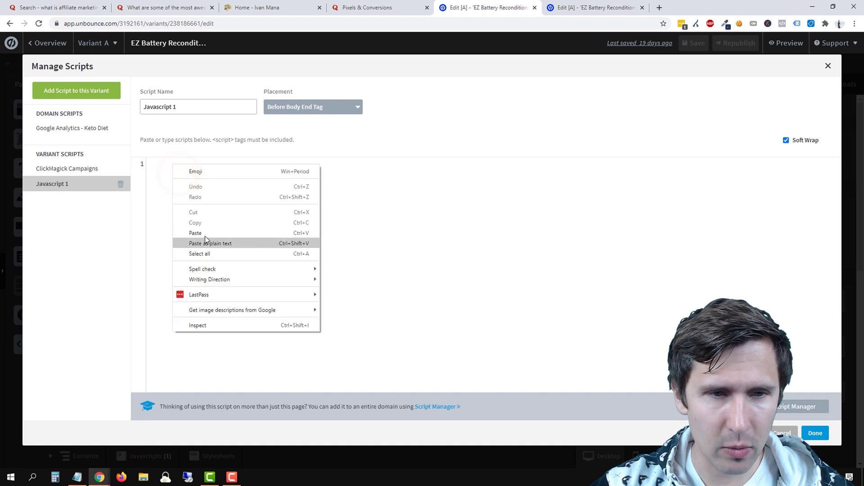
left_click(193, 229)
Set the script's placement to Head and name it 'Quora Base Code'.
left_click(283, 113)
left_click(288, 152)
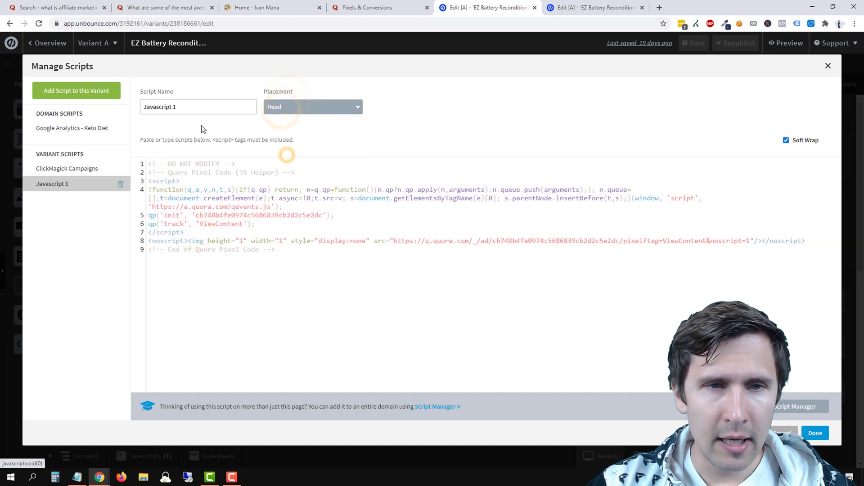
triple_click(191, 110)
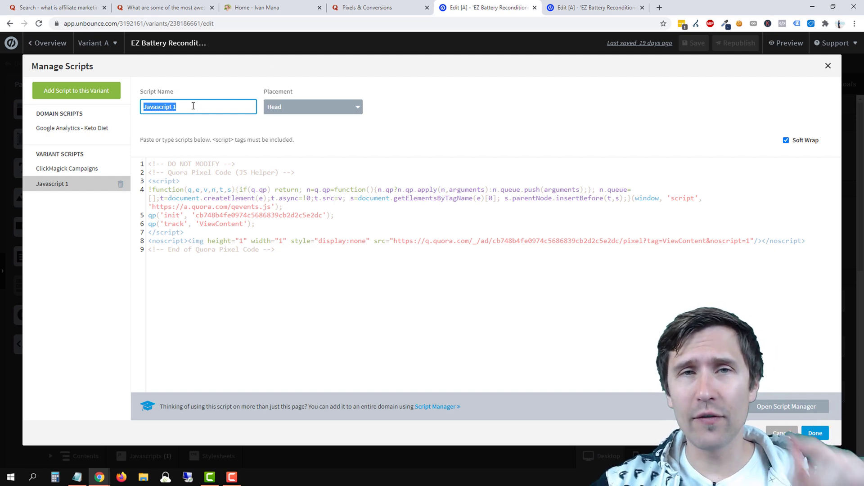
left_click(366, 7)
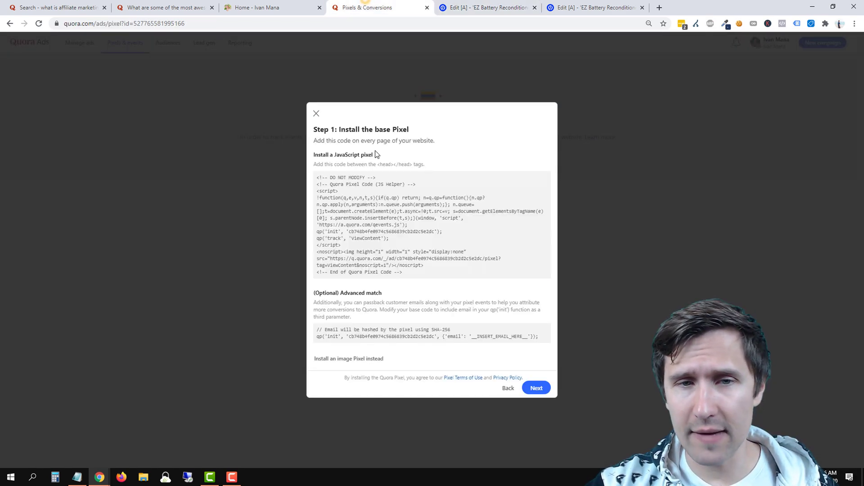
left_click(497, 8)
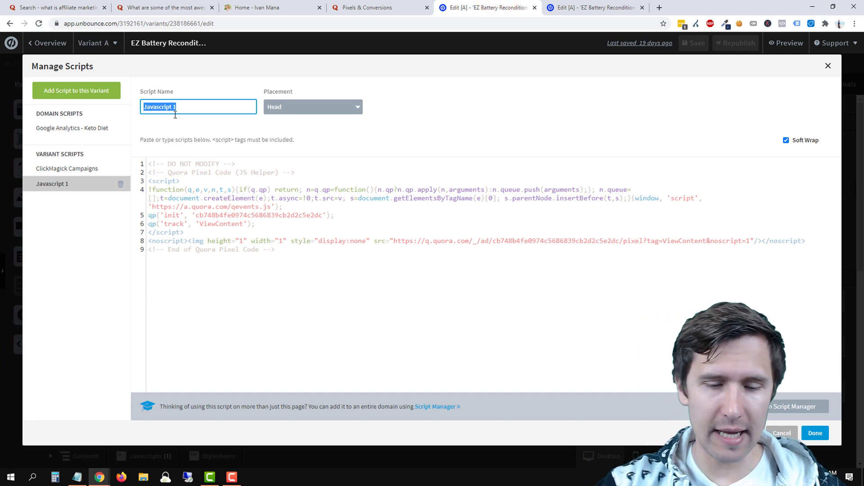
type("Quora Bas")
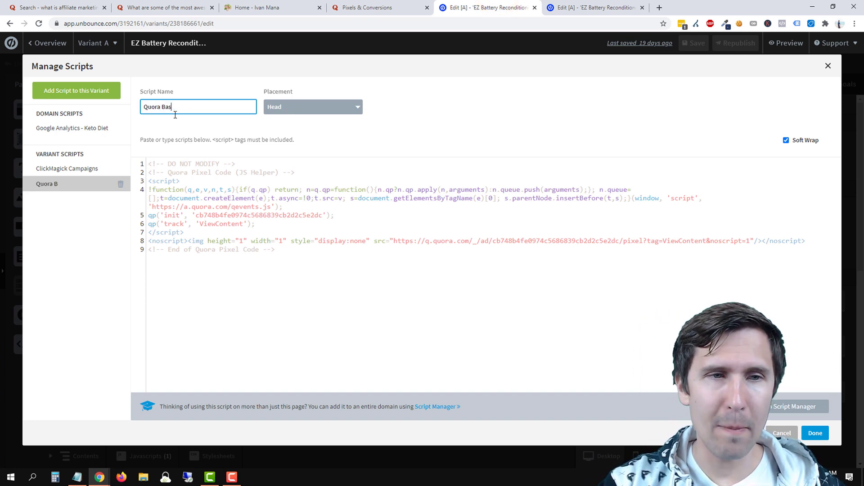
type("e Code")
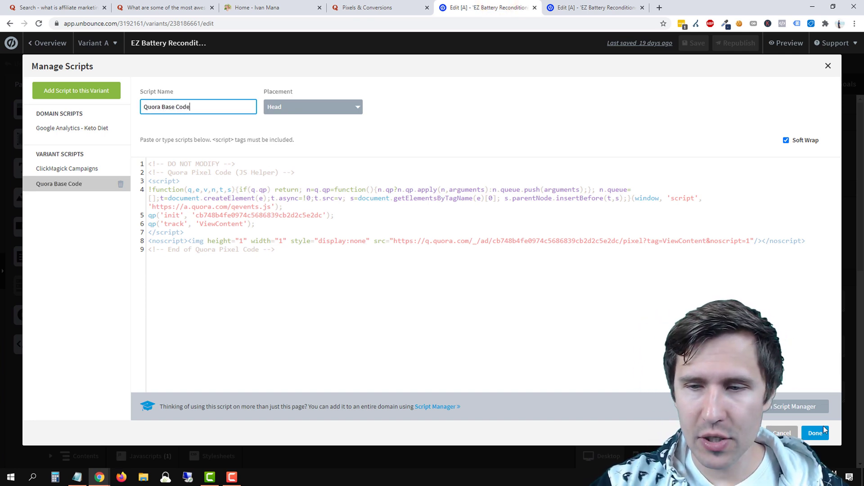
left_click(823, 431)
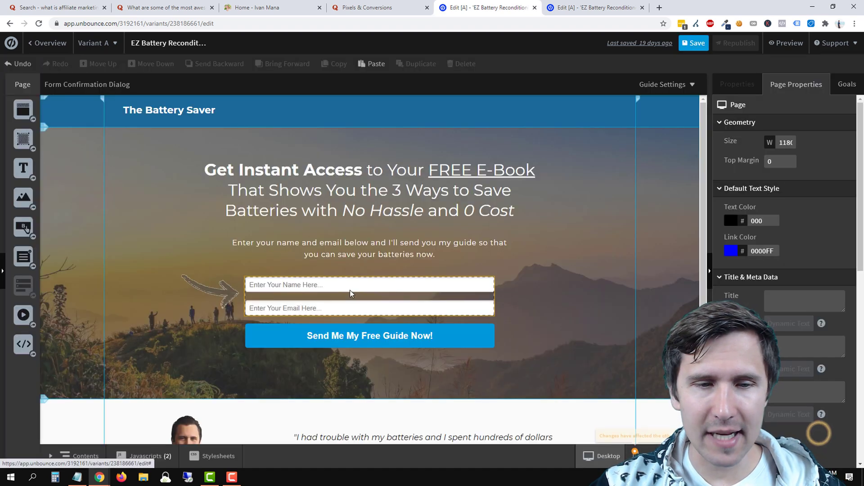
Add a new JavaScript to the thank-you page containing the pasted Quora pixel code.
left_click(586, 5)
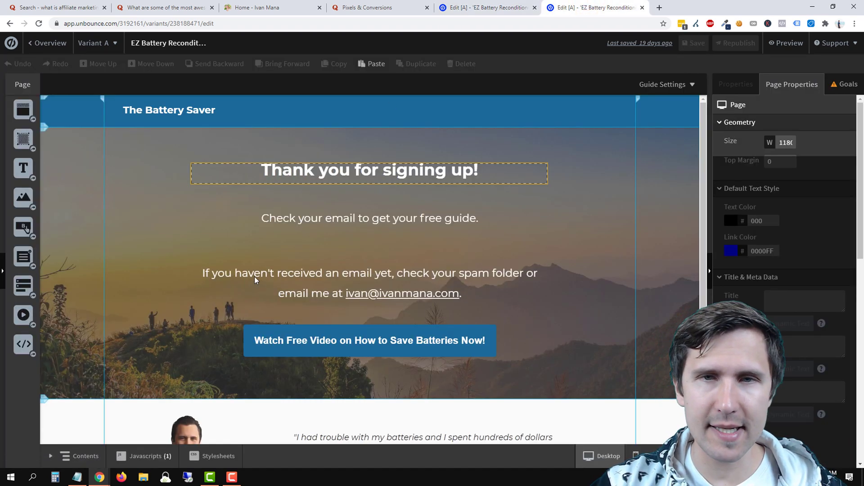
left_click(497, 3)
left_click(596, 3)
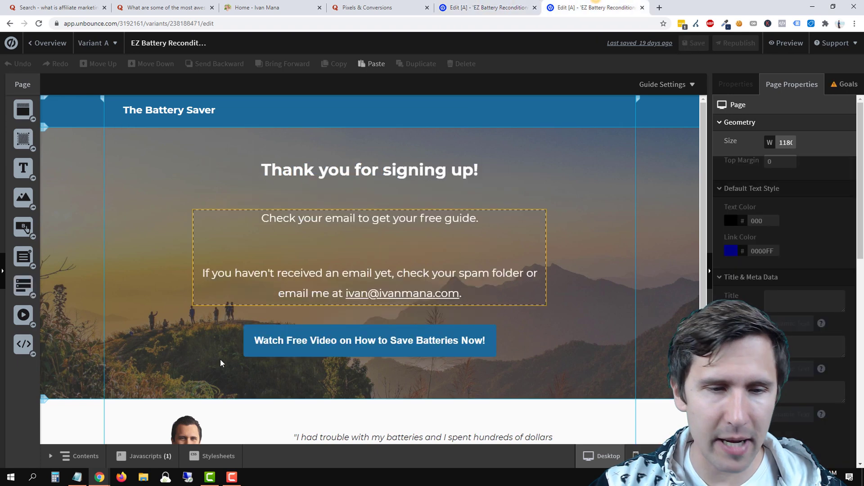
left_click(144, 455)
left_click(133, 437)
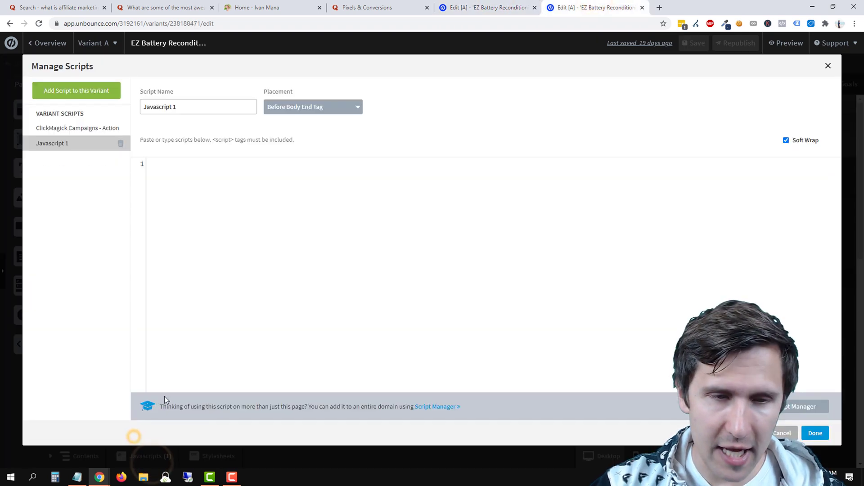
right_click(190, 177)
left_click(221, 242)
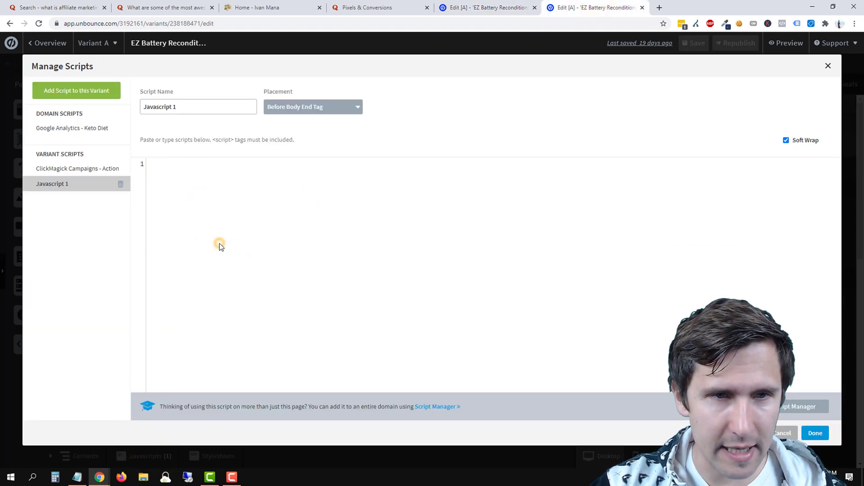
Place the thank-you script in the Head as 'Quora Base code', then return to Quora's pixel page.
left_click(287, 113)
left_click(278, 136)
triple_click(180, 107)
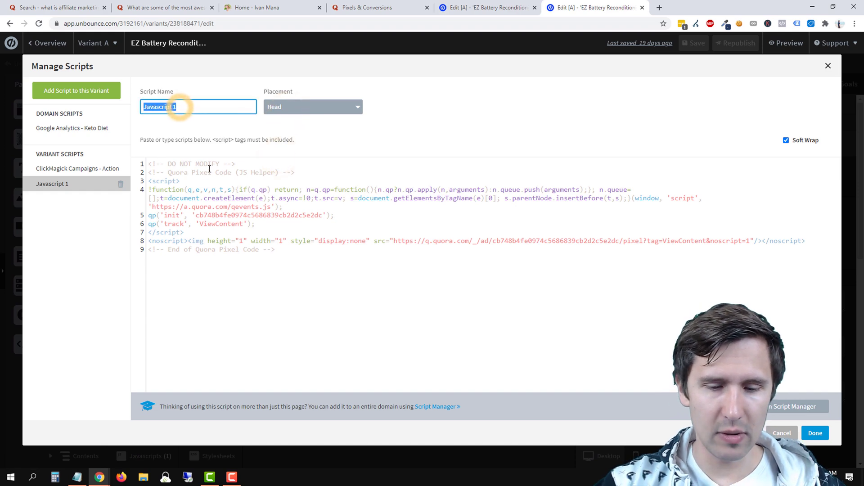
type("Quora Base code")
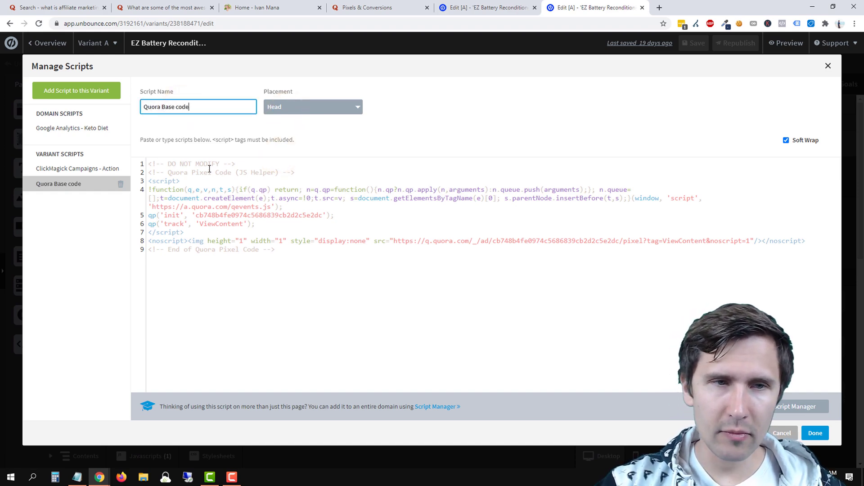
left_click(815, 433)
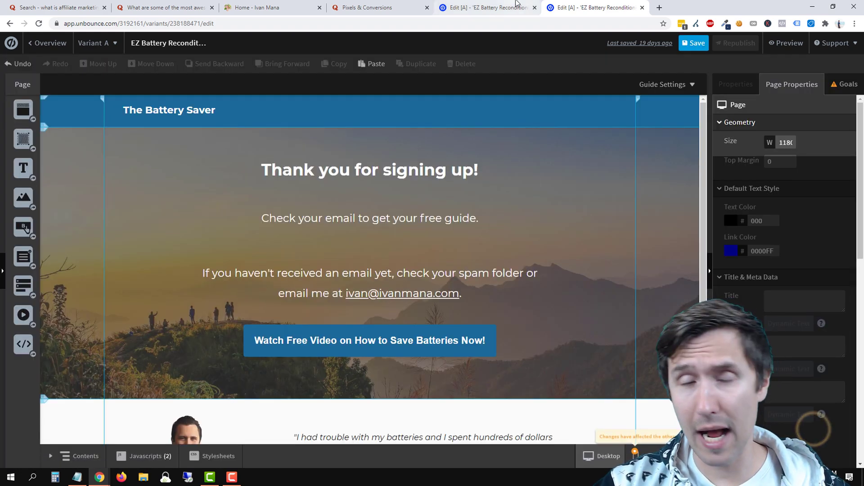
left_click(360, 7)
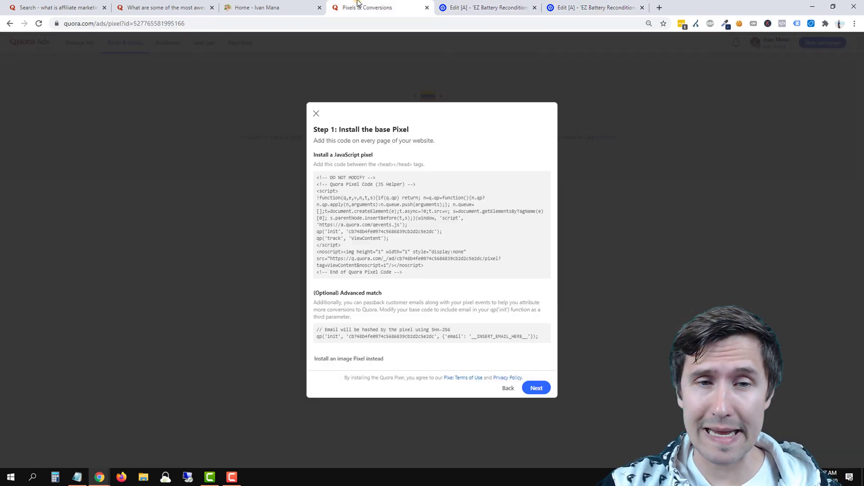
left_click(372, 338)
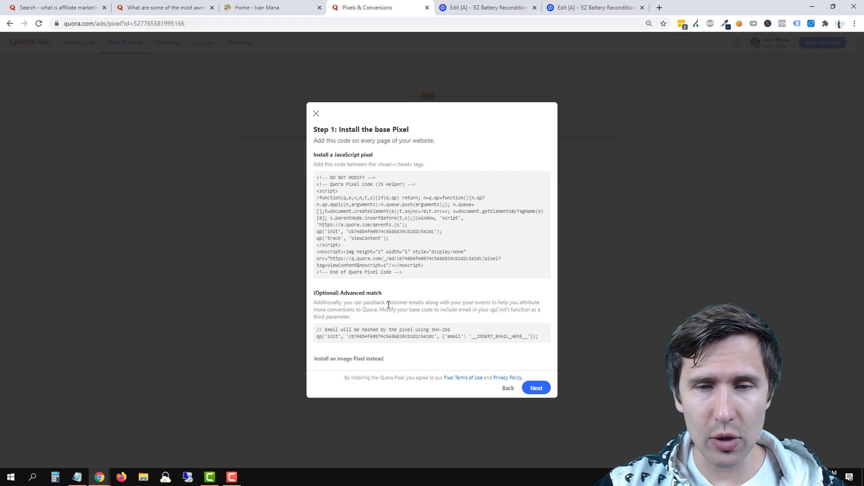
left_click_drag(355, 302, 401, 305)
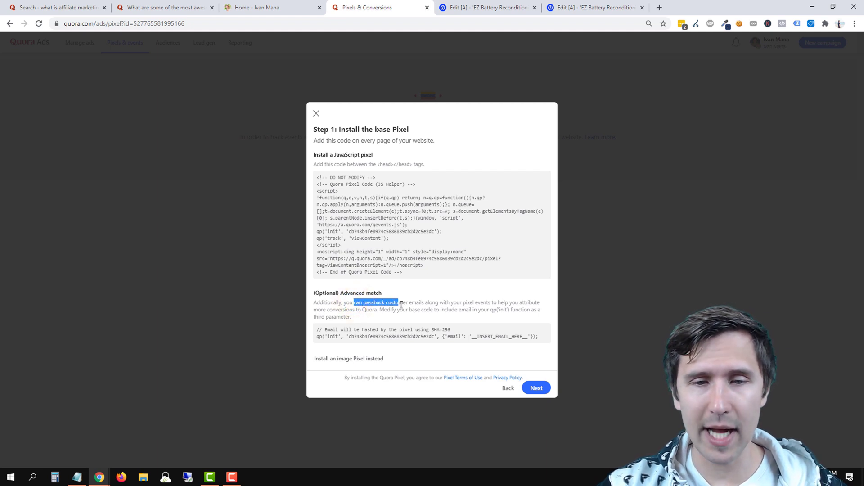
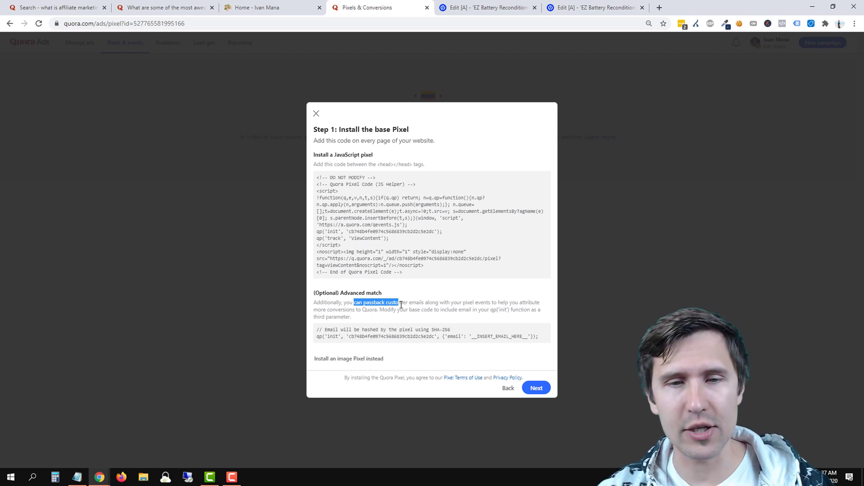
Copy Quora's advanced-match init code and bring up the landing page's script list in Unbounce.
left_click(406, 358)
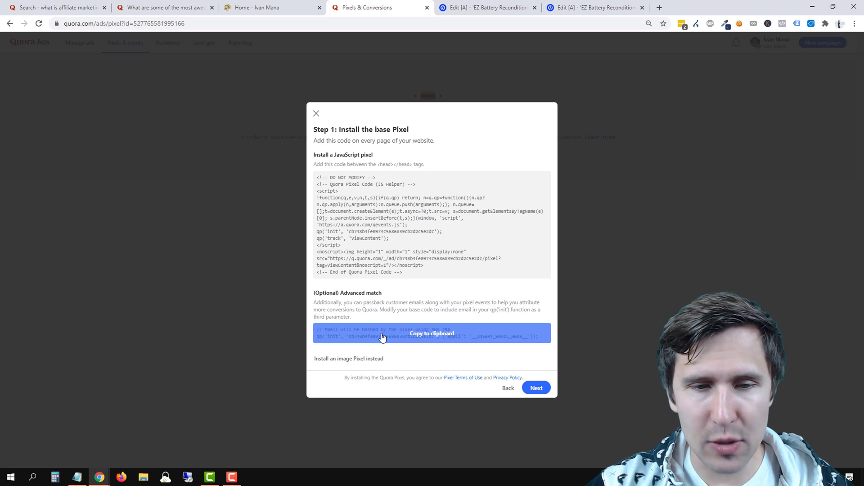
left_click(431, 338)
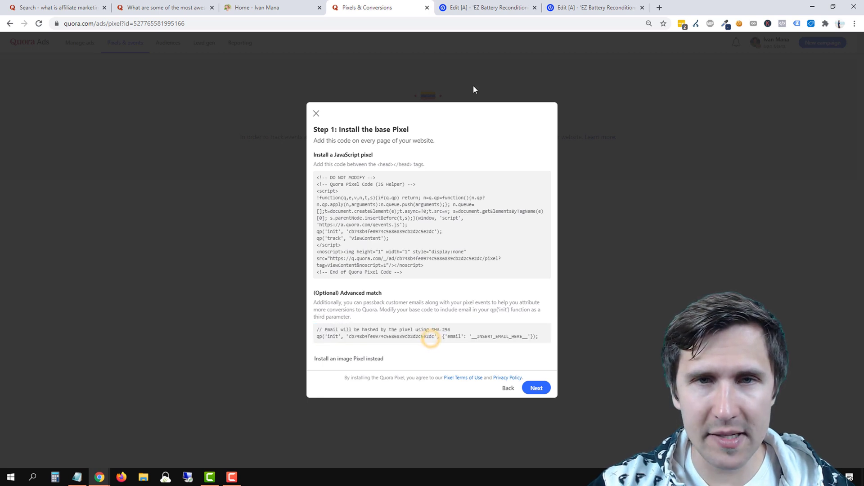
left_click(488, 7)
left_click(145, 450)
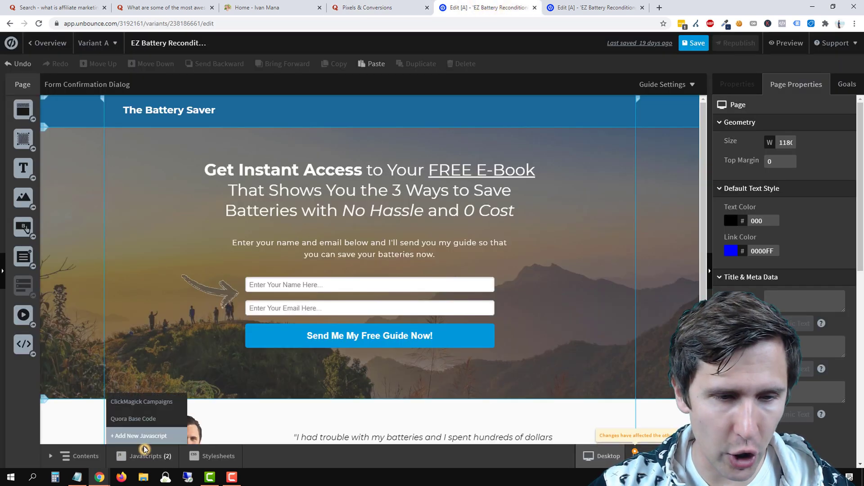
Replace Quora Base Code's init line with the advanced-match version and remove the email-hashing comment.
left_click(144, 420)
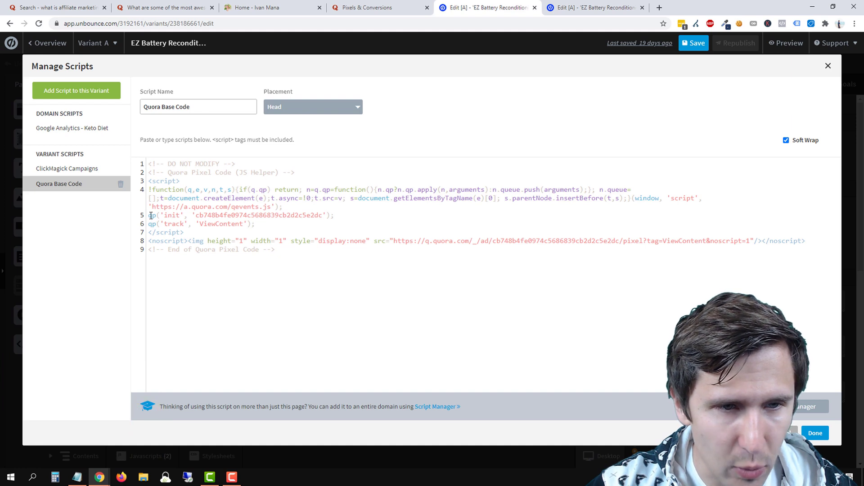
left_click_drag(150, 214, 340, 214)
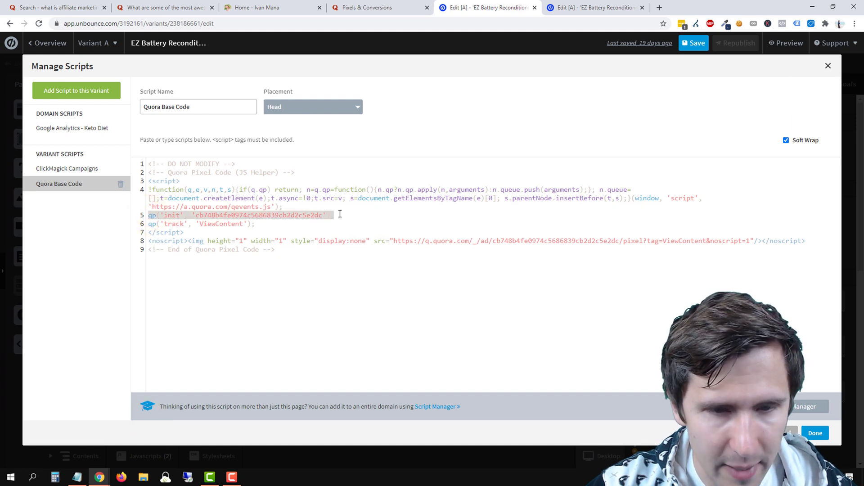
type("// Email will be hashed by the pixel using SHA-256 qp('init', 'cb748b4fe0974c5686839cb2d2c5e2dc', {'email': '__INSERT_EMAIL_HERE__'});")
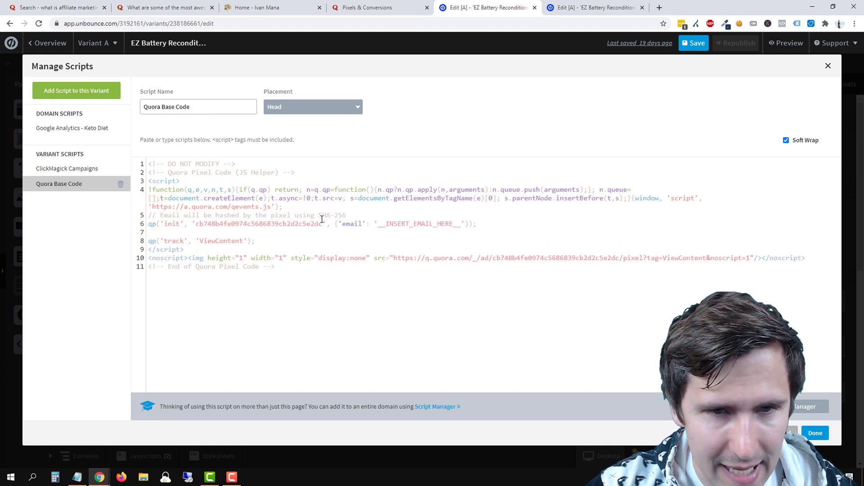
left_click_drag(348, 216, 153, 216)
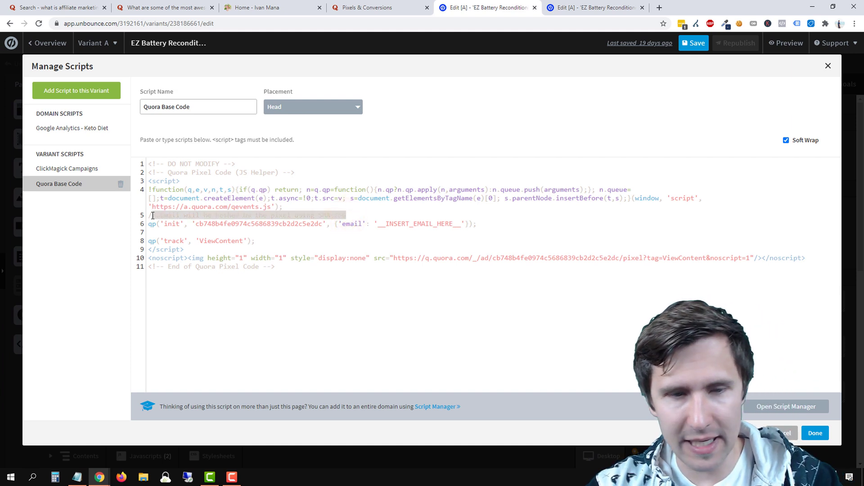
key("BackSpace")
key("BackSpace")
key("BackSpace")
left_click(157, 225)
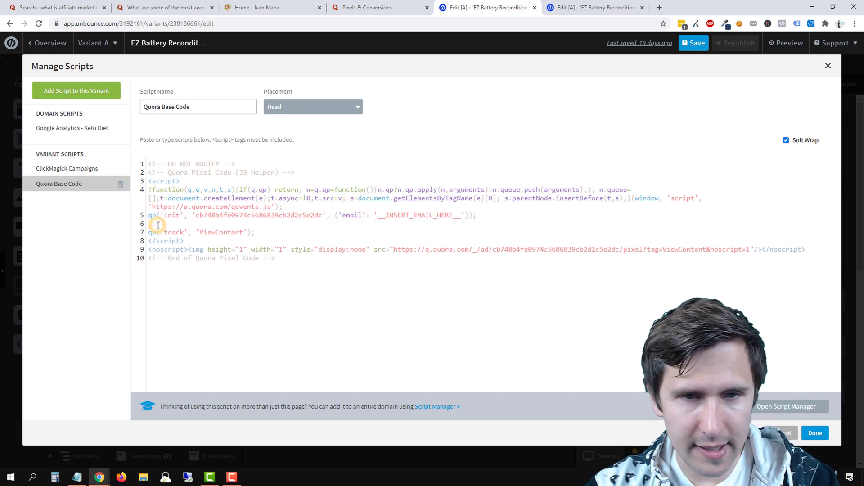
key("BackSpace")
left_click_drag(326, 217, 480, 220)
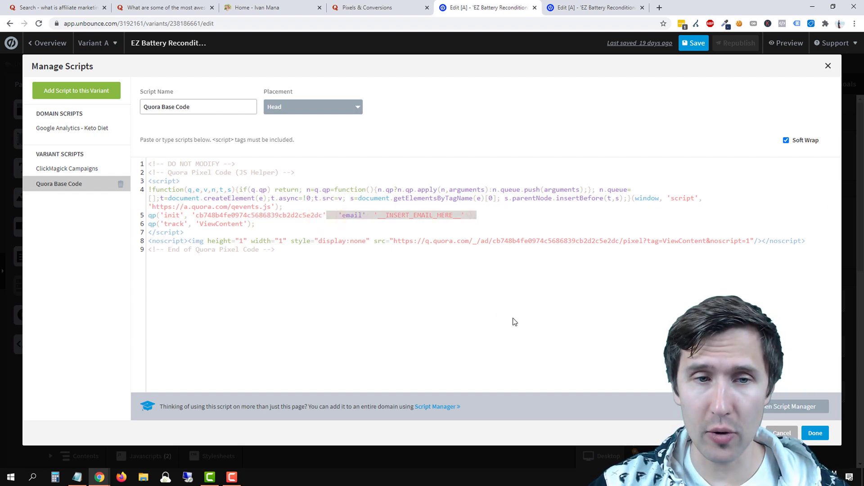
left_click(355, 7)
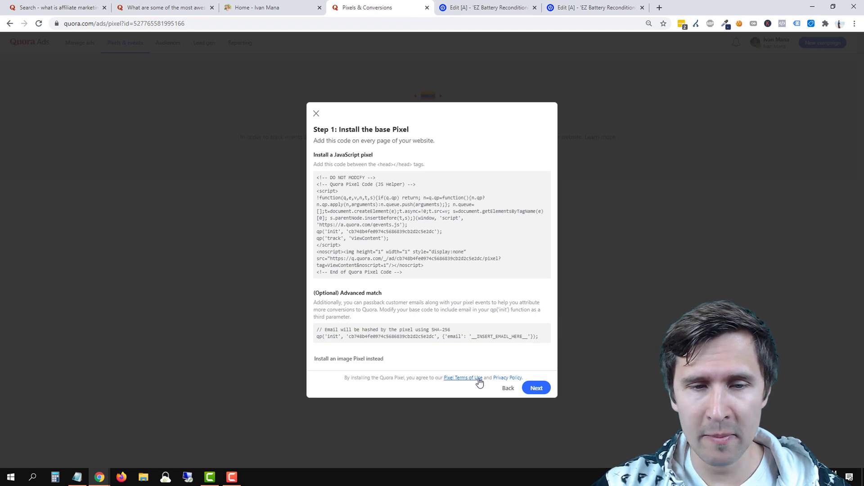
Advance to Quora's event tracking step and select Generate Lead as the tracked event.
left_click(536, 388)
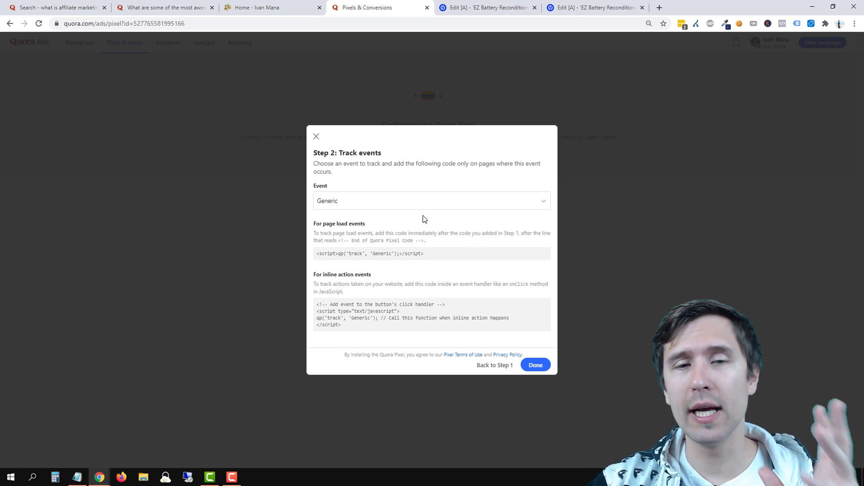
left_click(425, 196)
scroll(411, 291, "down", 1)
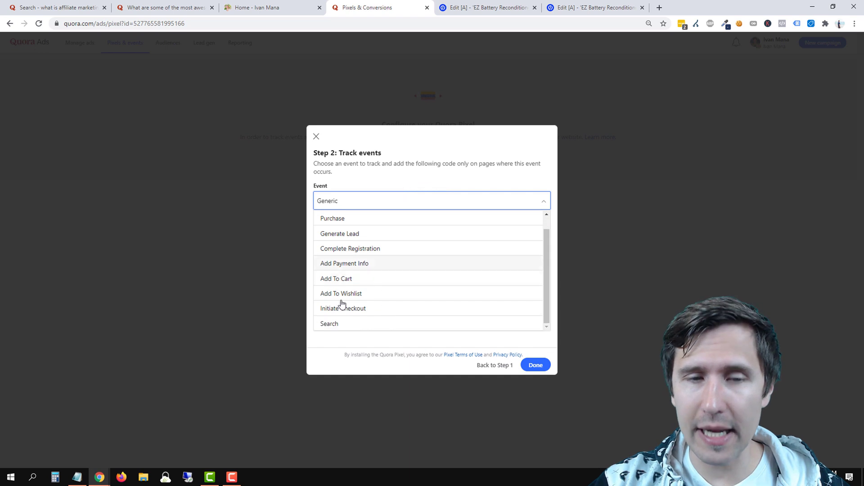
scroll(373, 279, "up", 1)
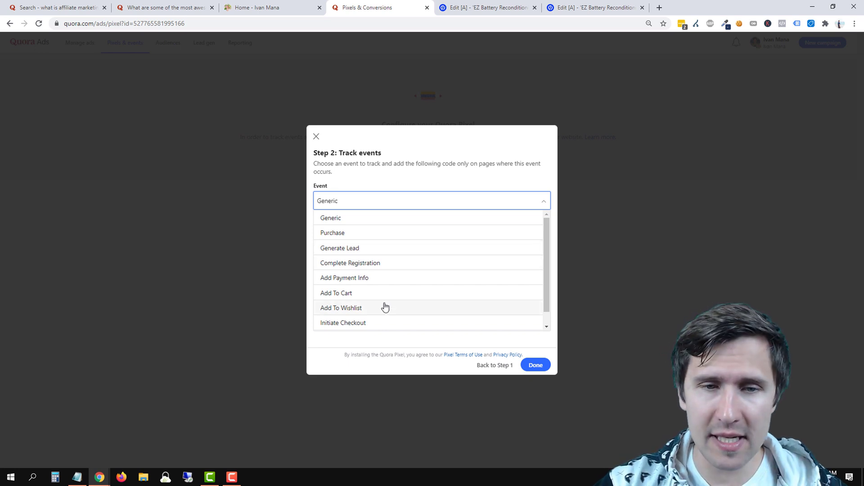
scroll(382, 305, "down", 1)
scroll(348, 247, "up", 1)
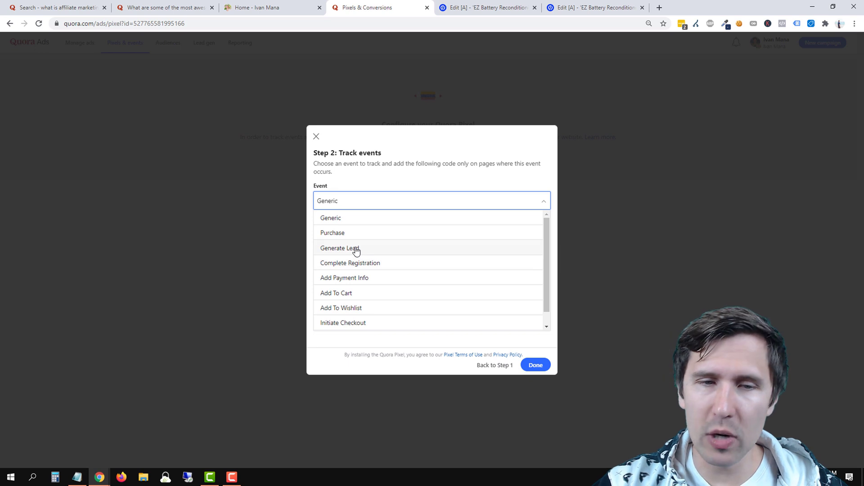
left_click(356, 250)
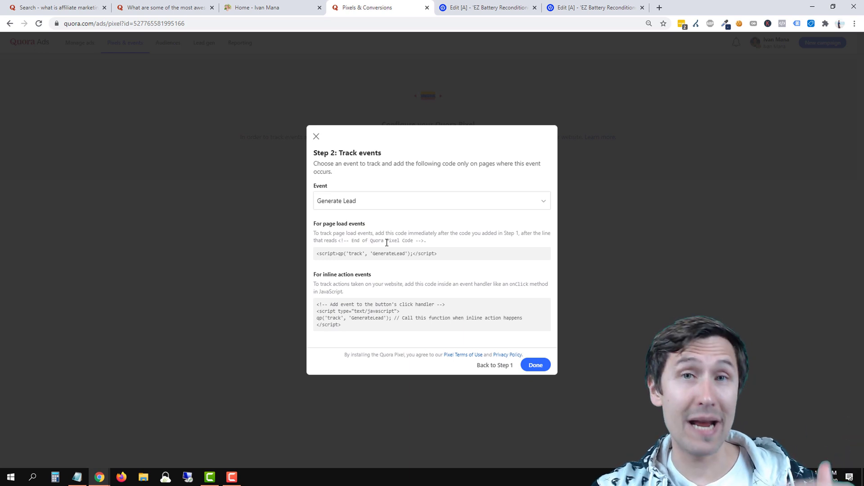
mouse_move(388, 259)
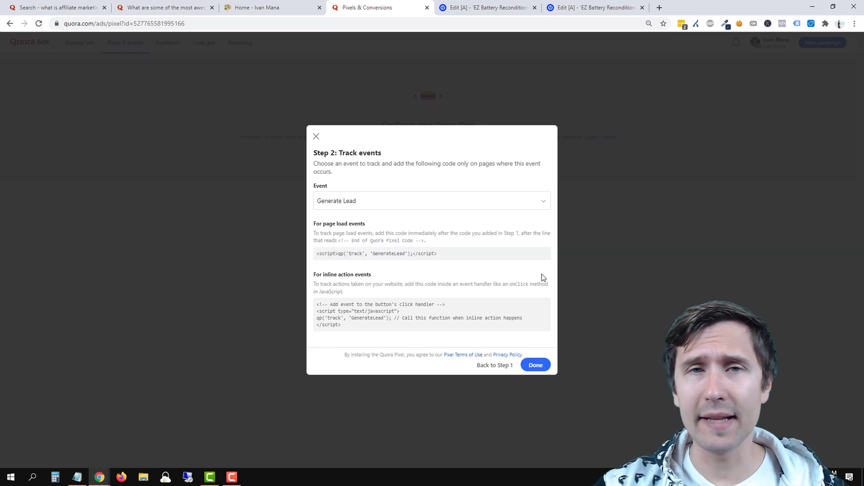
left_click(595, 4)
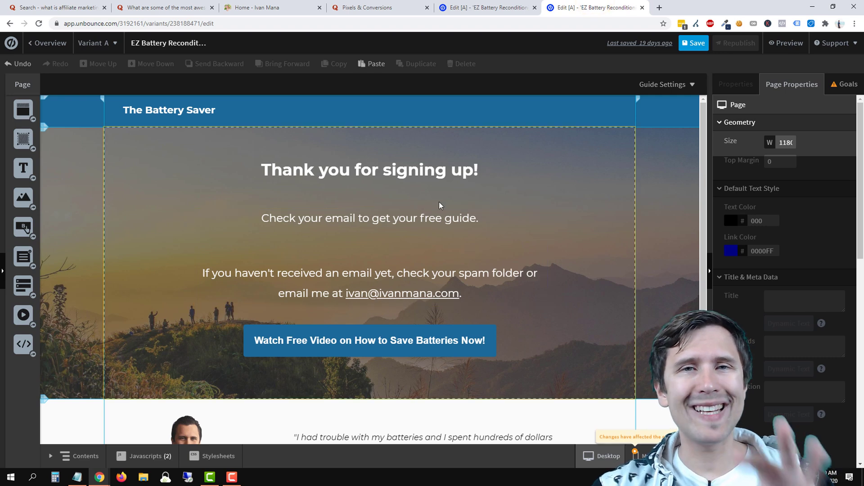
Paste Quora's GenerateLead page-load snippet at the end of the thank-you page's Quora Base code script.
left_click(469, 7)
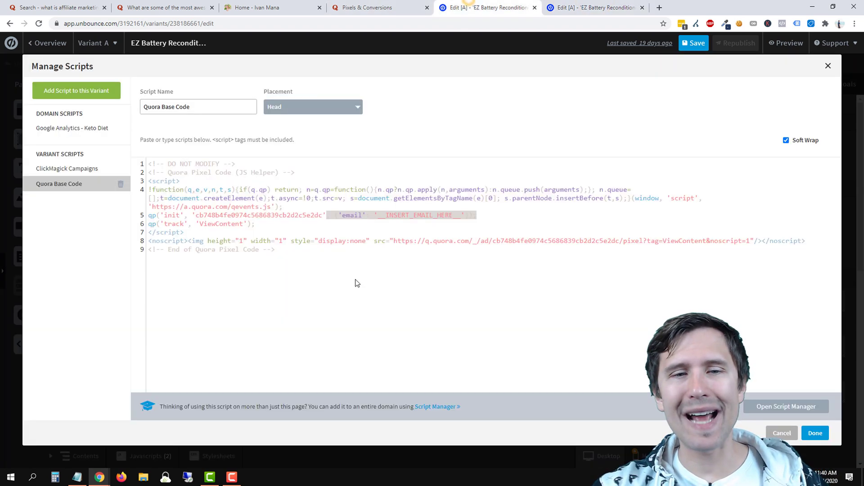
left_click(580, 7)
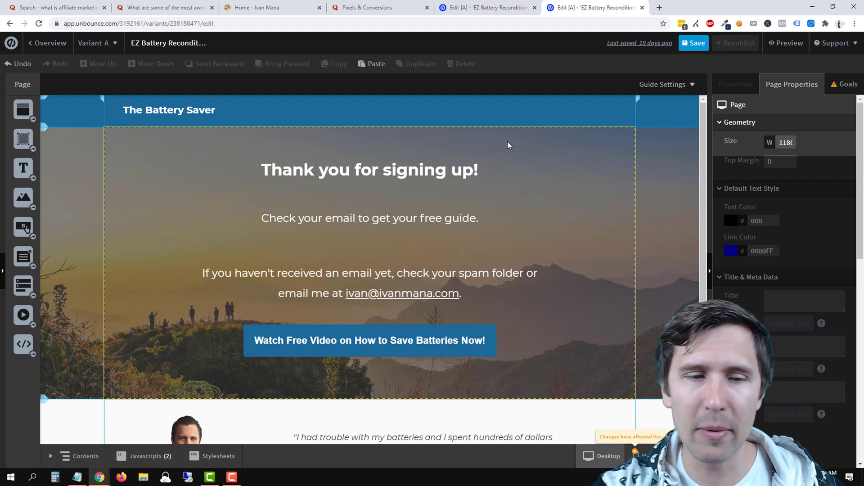
left_click(130, 456)
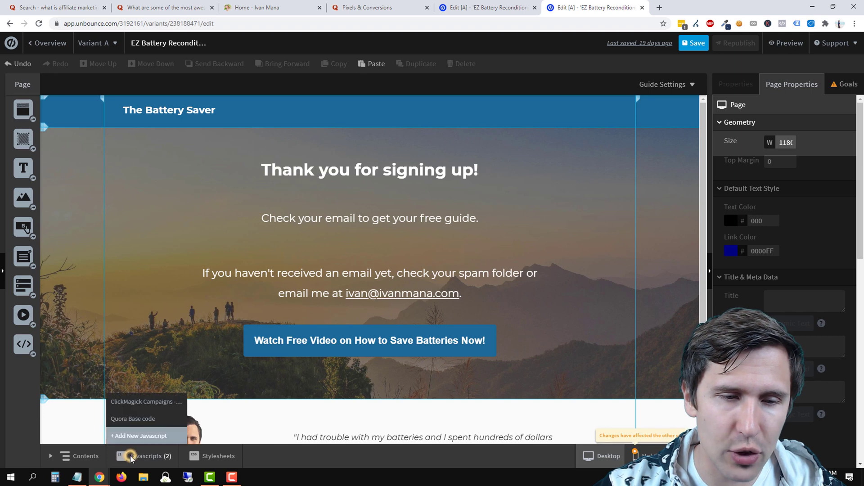
left_click(143, 420)
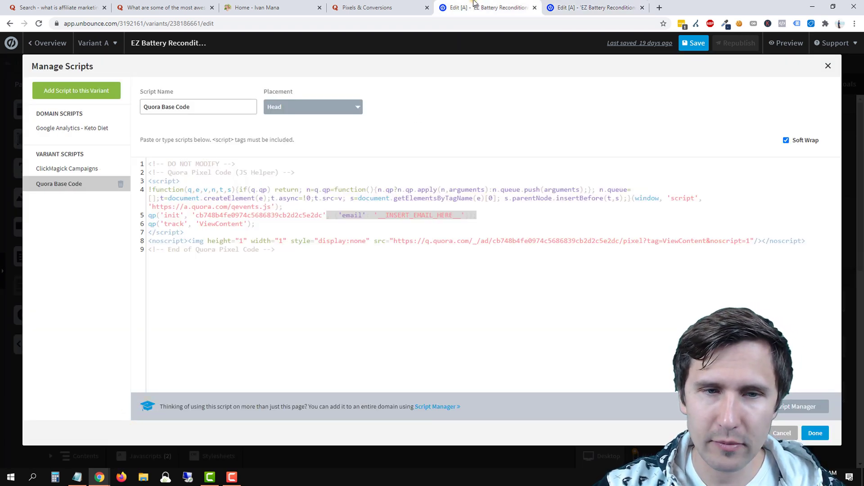
left_click(381, 6)
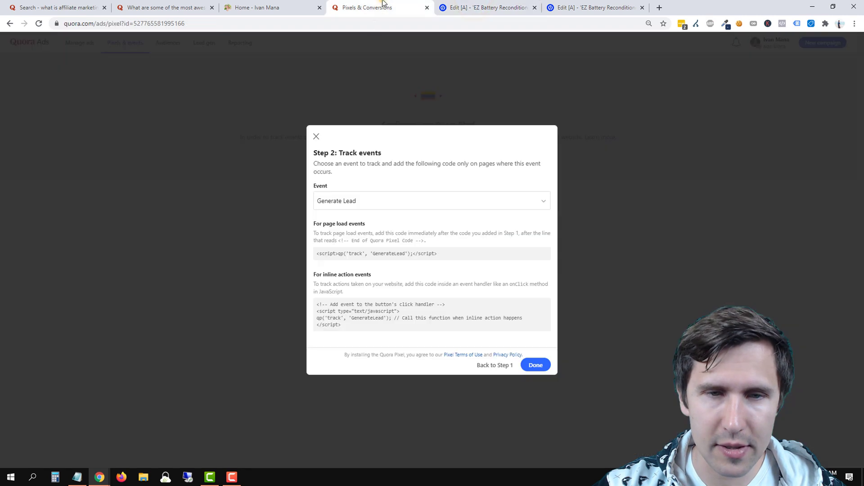
left_click(386, 253)
left_click(562, 3)
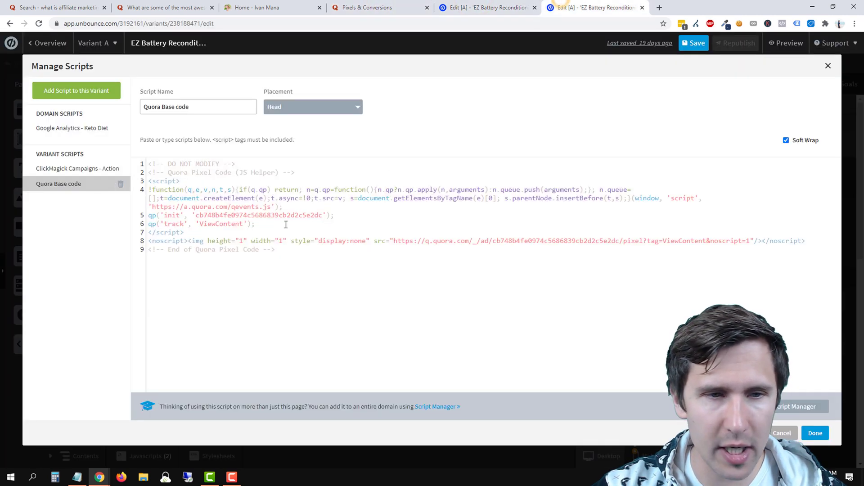
left_click(293, 246)
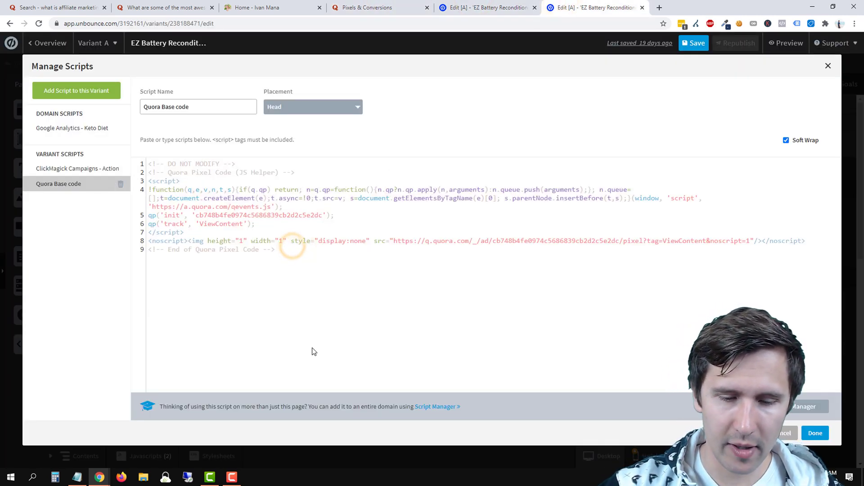
key("Return")
type("<script>qp('track', 'GenerateLead');</script>")
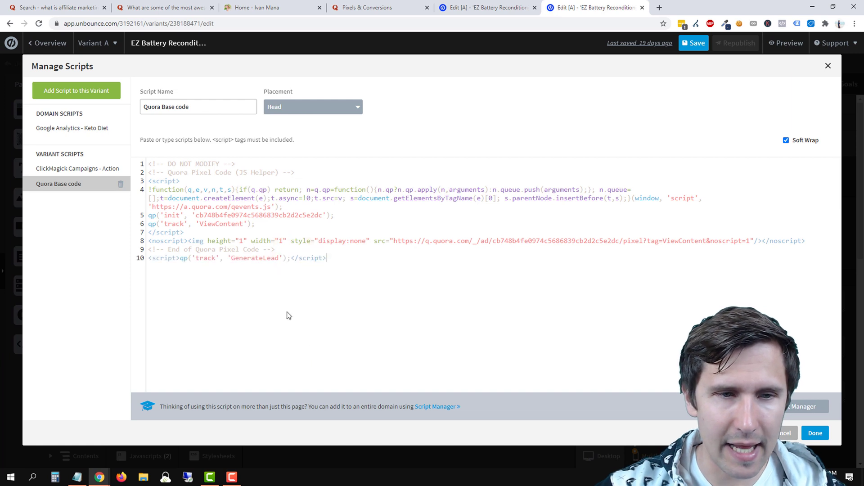
Rename the script to 'Quora Base code/lead event code' and confirm the changes.
left_click(205, 103)
type("/lead ev")
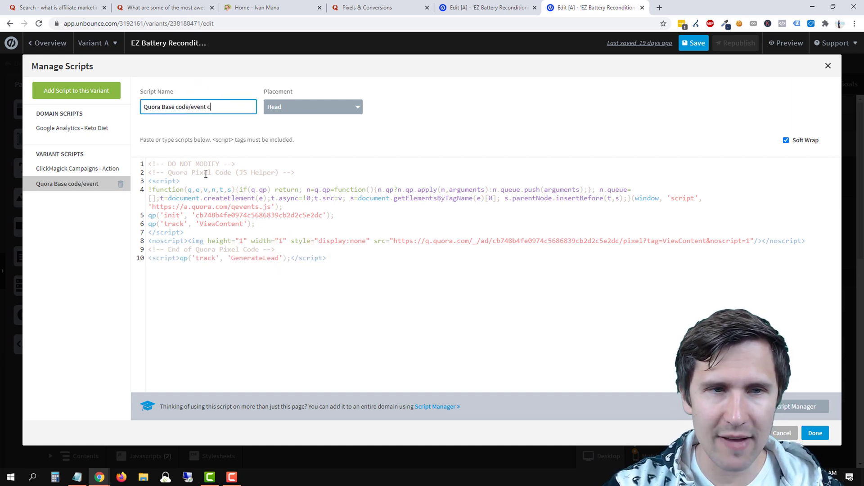
type("ent code")
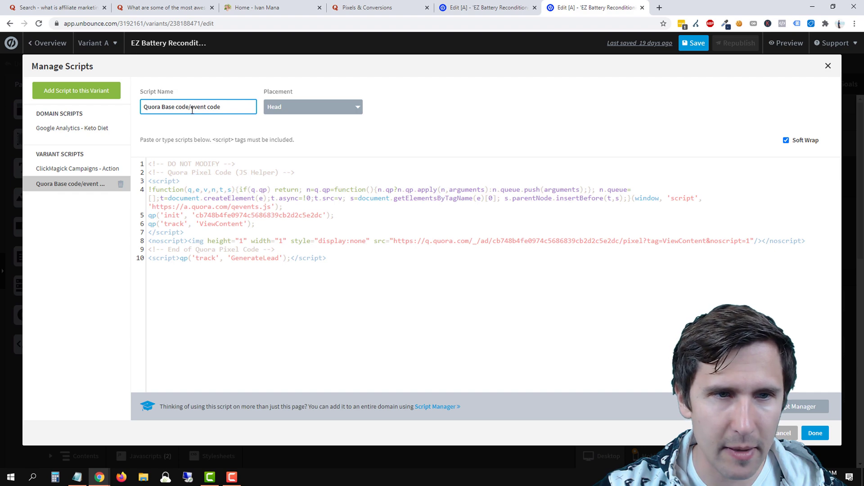
left_click(192, 111)
type("lead")
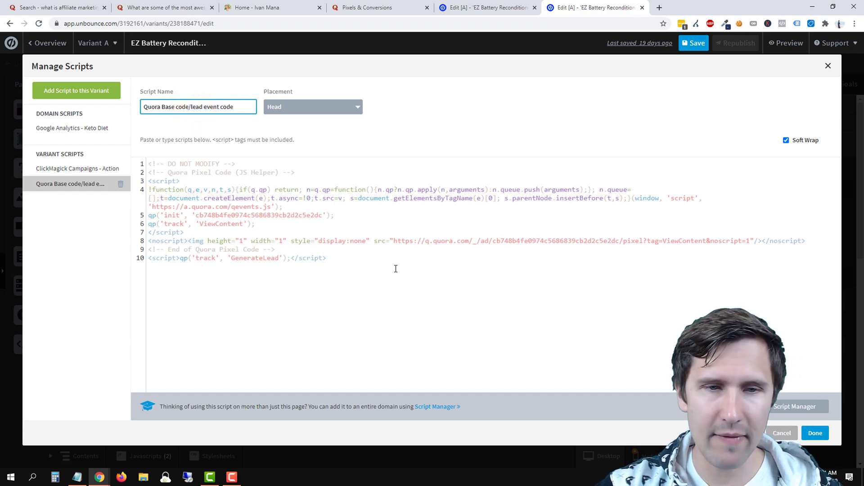
left_click(815, 433)
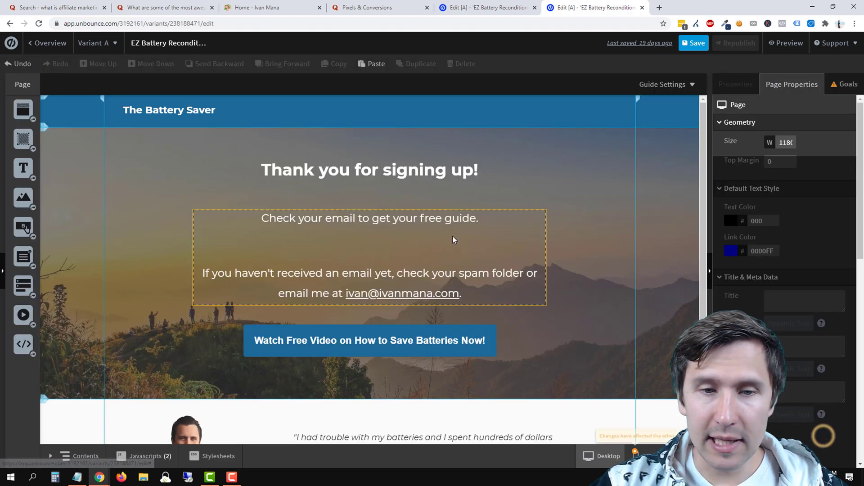
Save and republish the thank-you page.
left_click(694, 44)
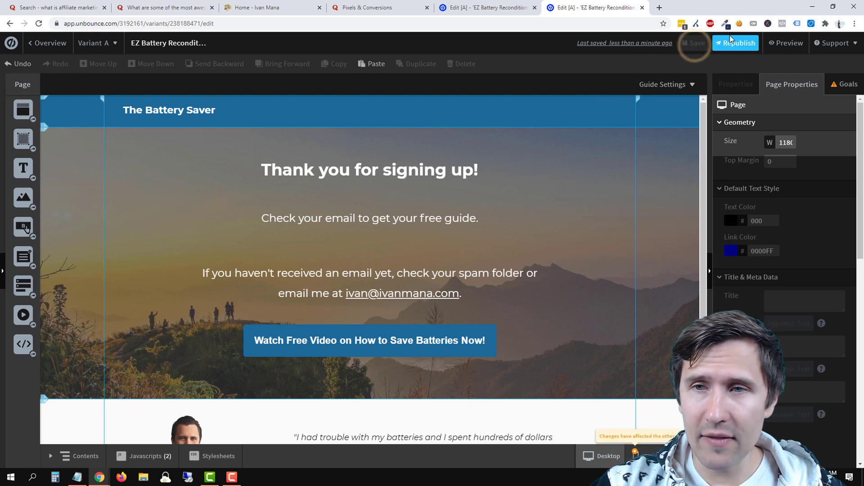
left_click(734, 42)
left_click(515, 364)
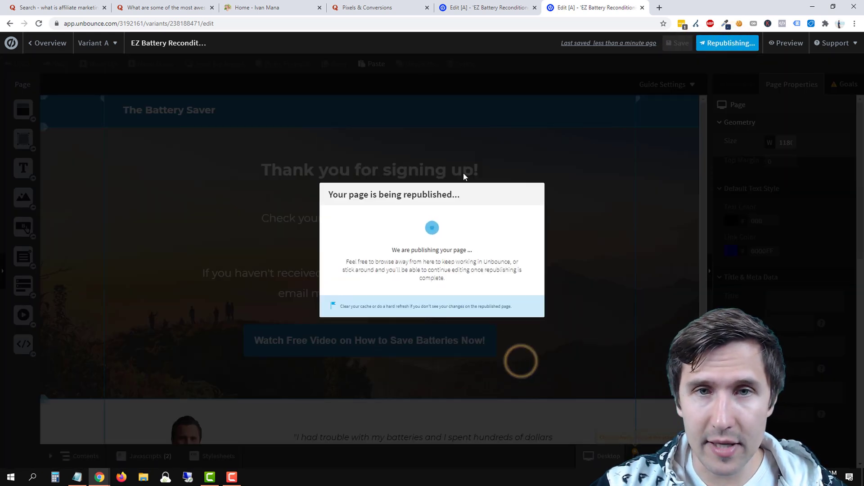
Save and republish the opt-in landing page with its Quora Base Code script.
key("ctrl+shift+Tab")
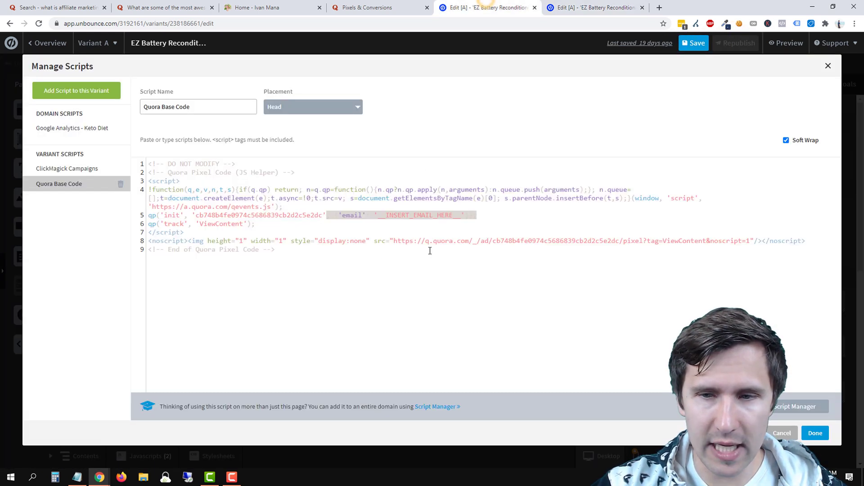
left_click(823, 435)
left_click(701, 43)
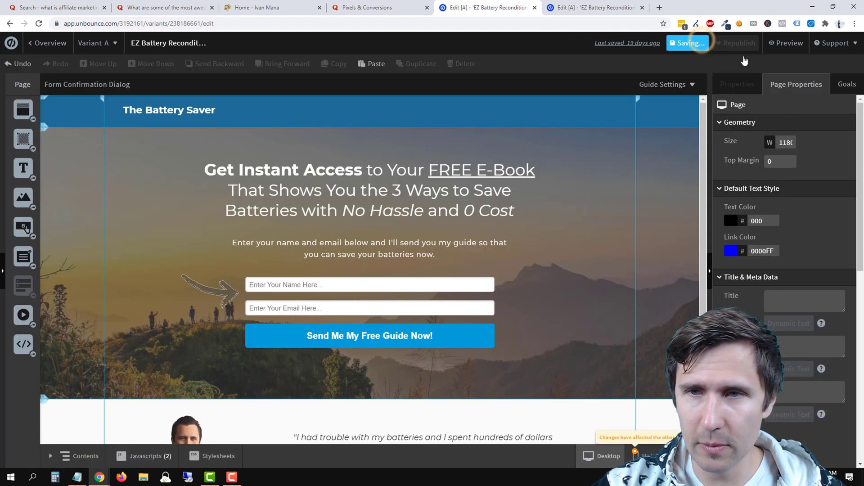
left_click(731, 43)
left_click(517, 360)
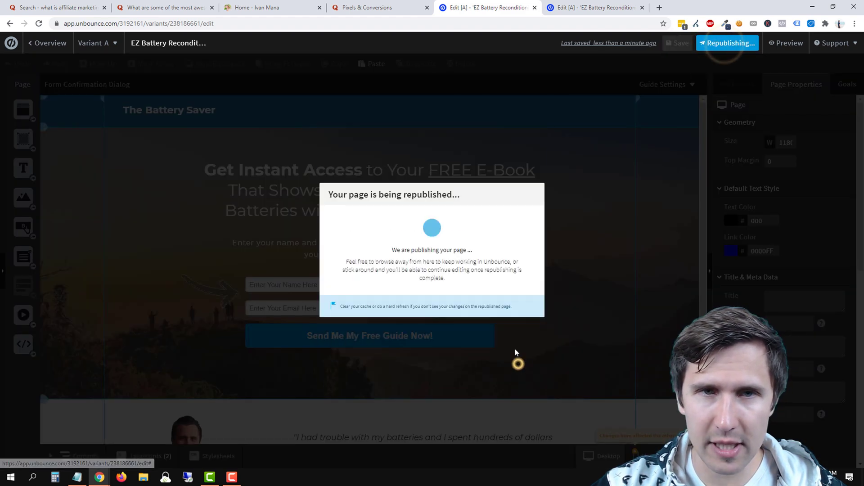
Close Quora's event tracking instructions and return to the landing page editor.
left_click(383, 8)
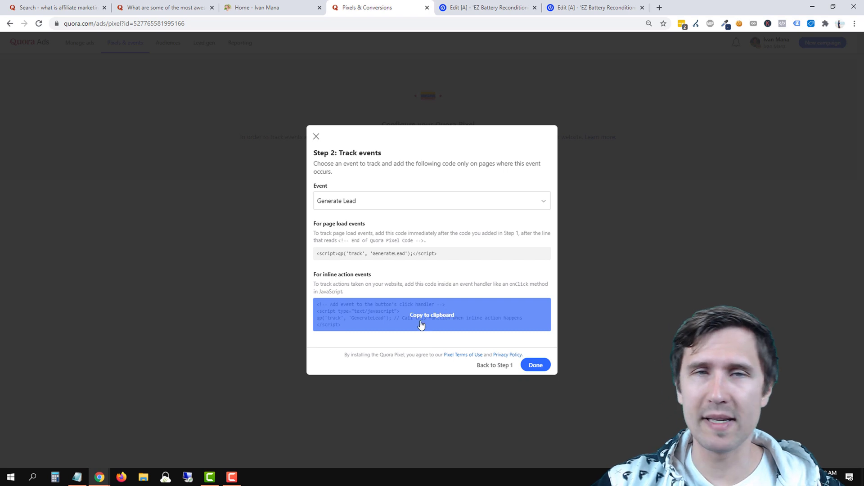
left_click(536, 364)
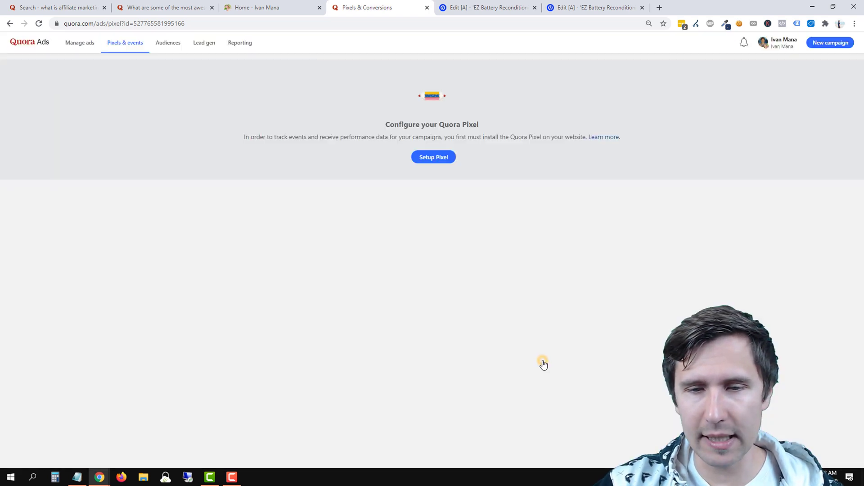
left_click(462, 7)
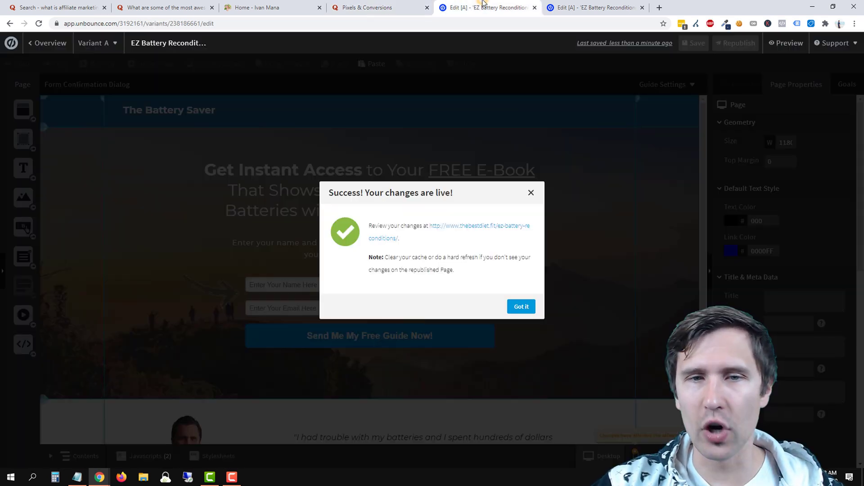
Open the live EZ Battery landing page in a new tab and refresh Quora's pixel page.
right_click(464, 229)
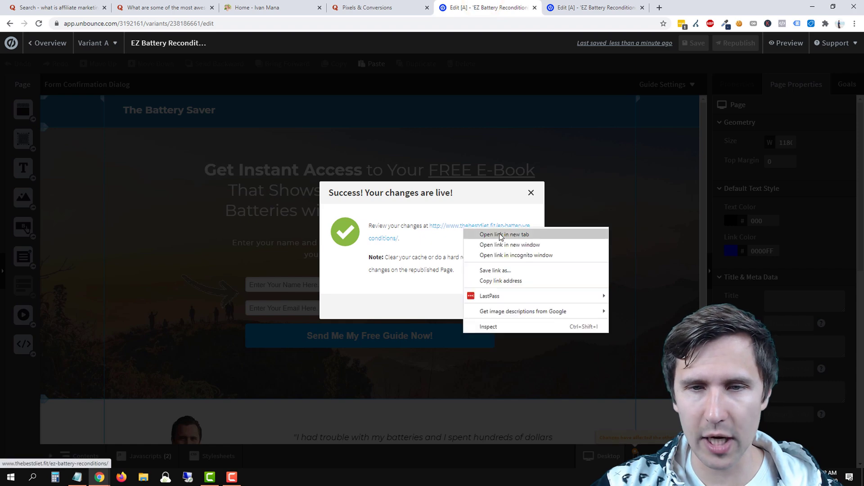
left_click(499, 233)
left_click_drag(578, 2, 468, 6)
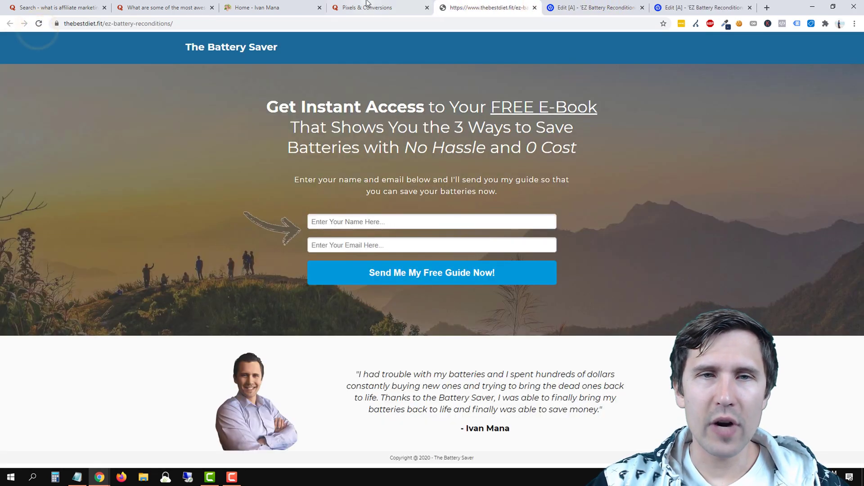
left_click(366, 7)
left_click(39, 24)
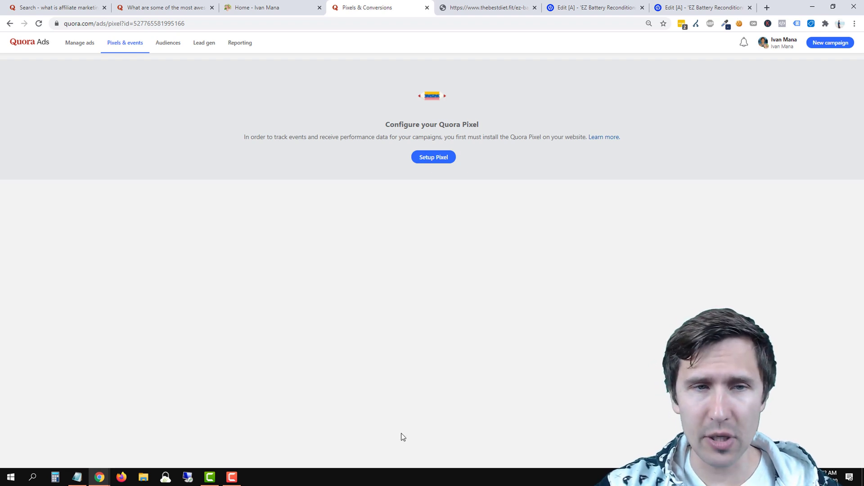
left_click(508, 7)
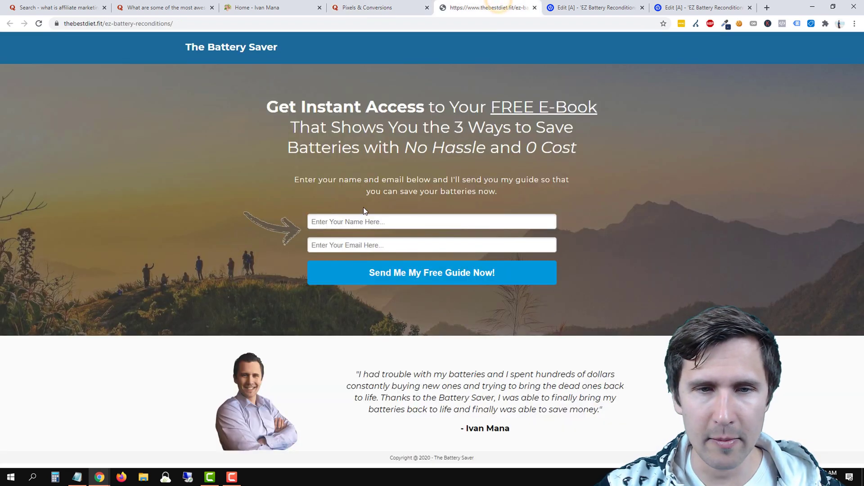
Submit a test signup with a test name, then reload Quora's pixel page to check for events.
left_click(344, 222)
type("ivan")
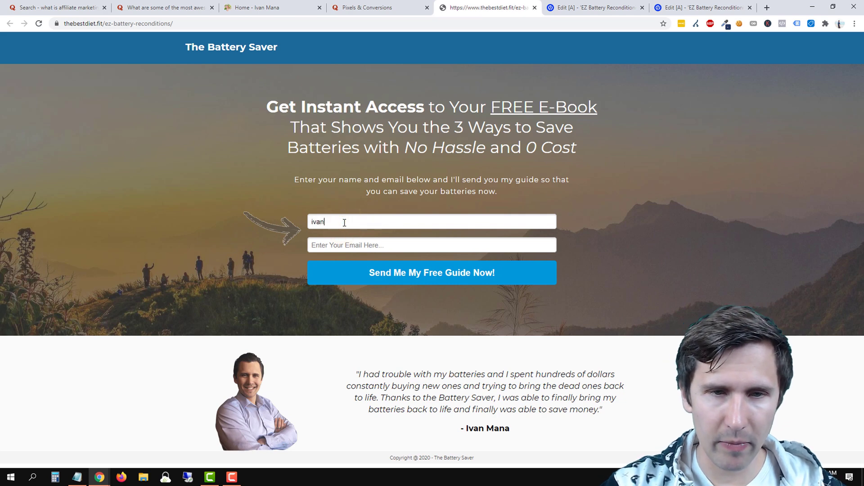
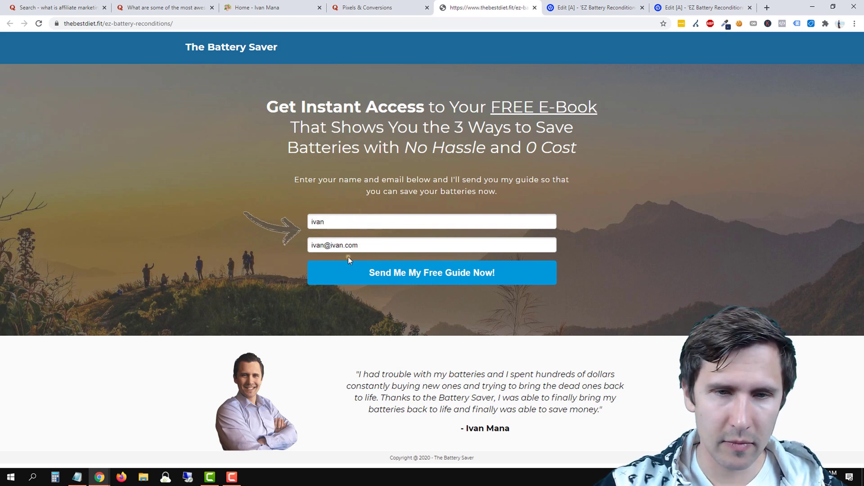
left_click(349, 276)
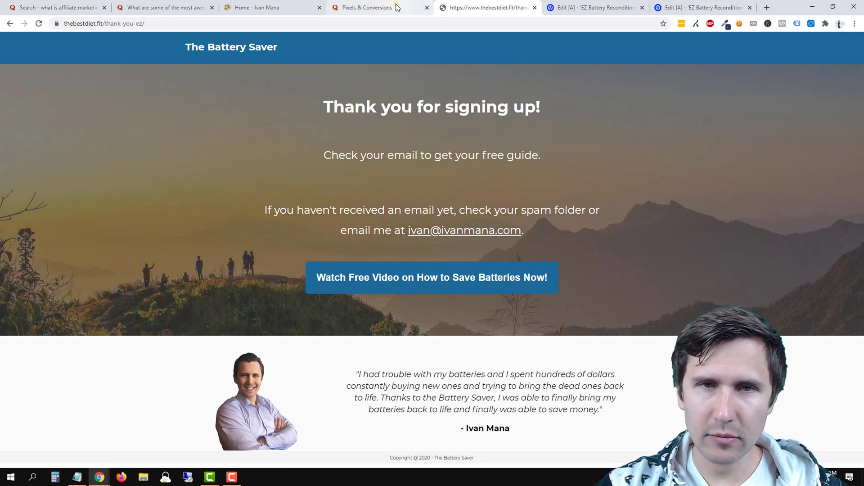
left_click(396, 7)
left_click(38, 23)
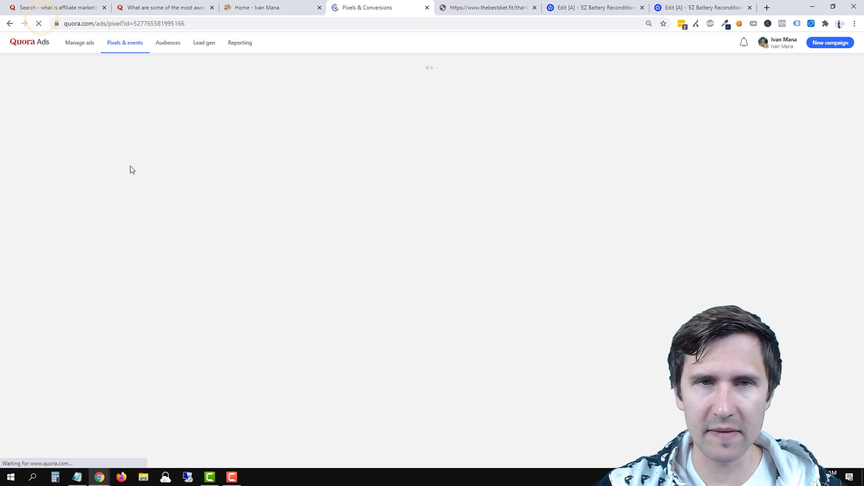
left_click(476, 7)
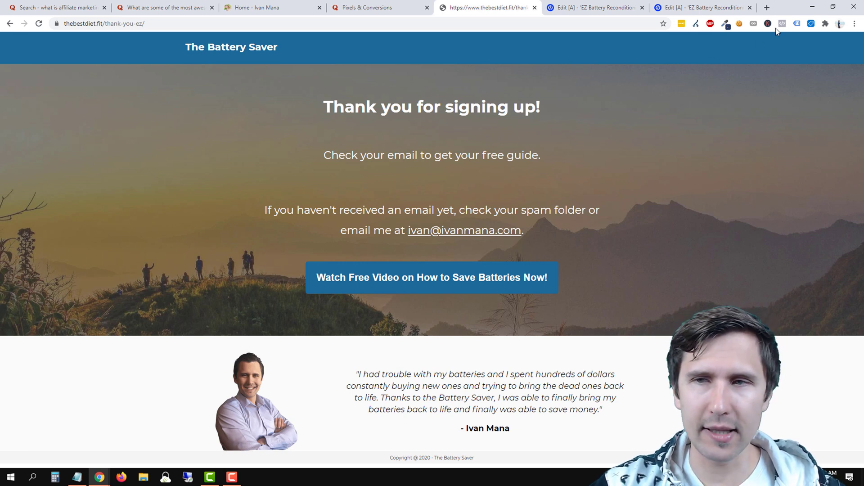
View the thank-you page's source and advance Quora's pixel setup to the base code step.
right_click(639, 141)
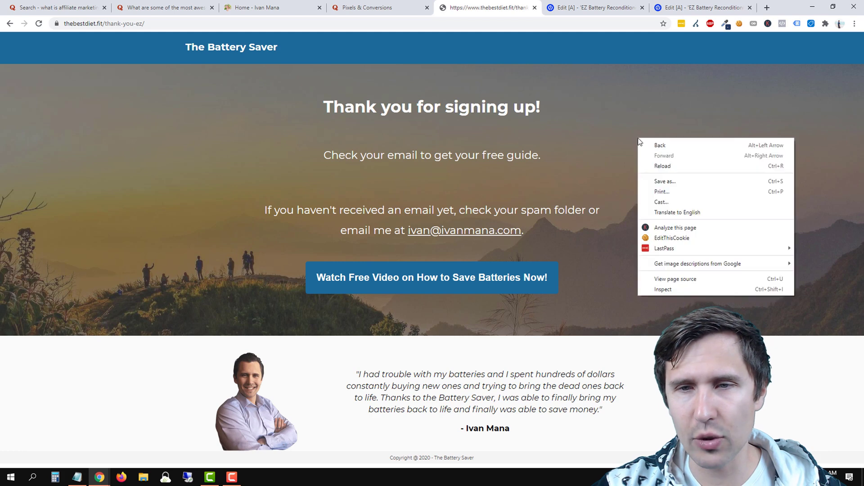
left_click(665, 280)
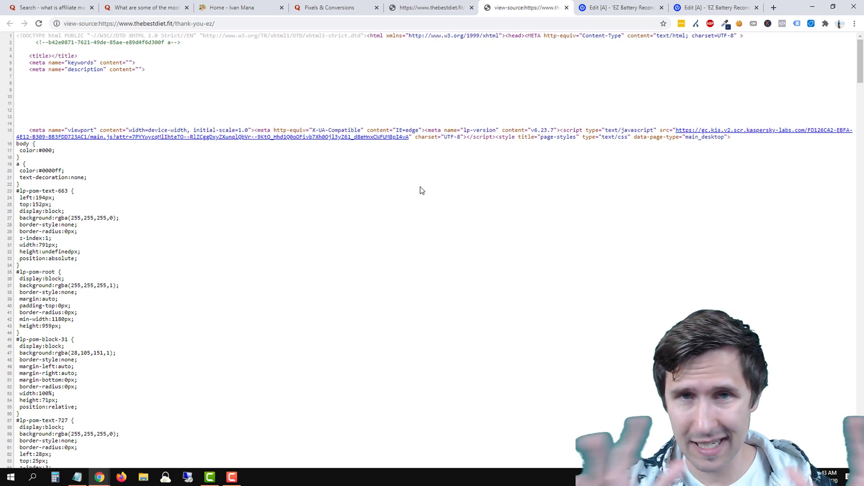
left_click(325, 8)
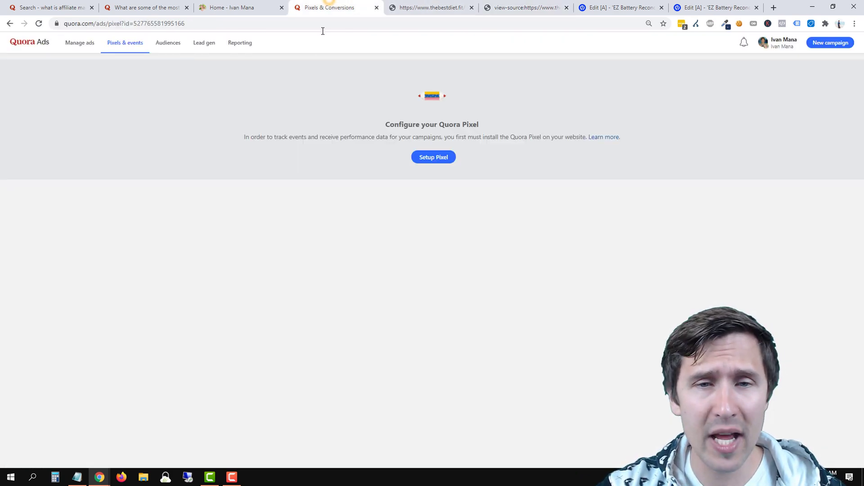
left_click(437, 158)
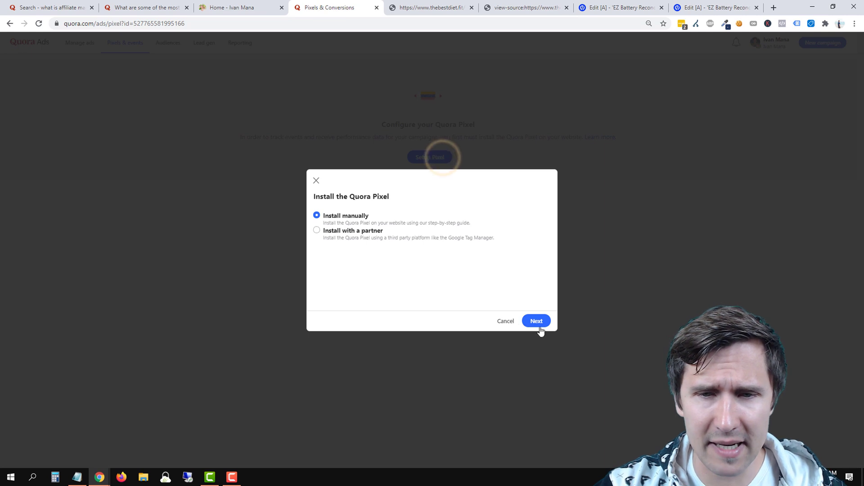
left_click(540, 328)
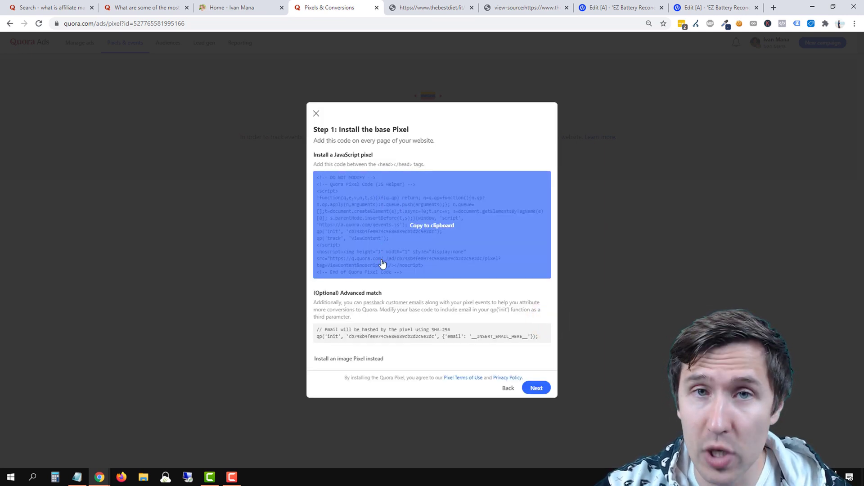
Search the source for 'quora' and highlight the pixel code block and GenerateLead event line.
left_click(545, 6)
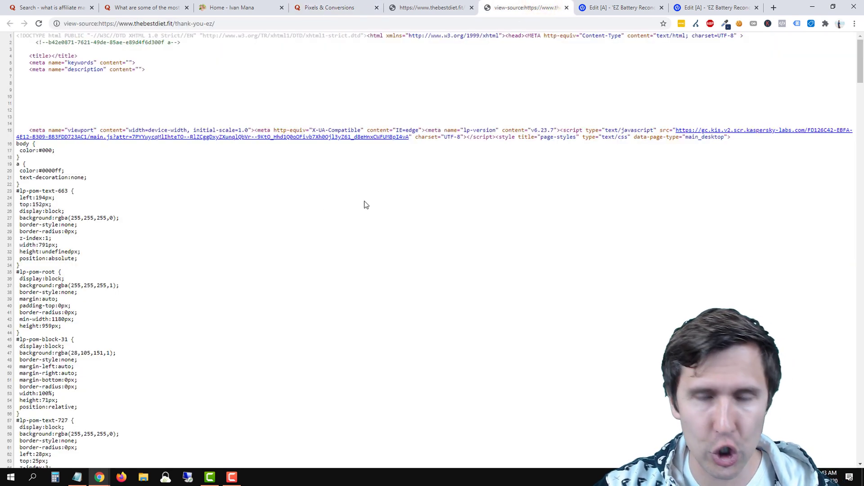
key("ctrl+f")
type("quor")
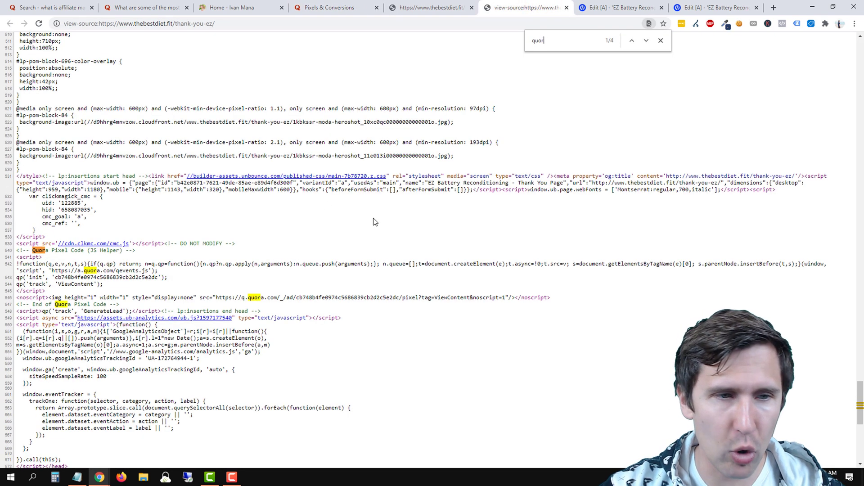
type("a")
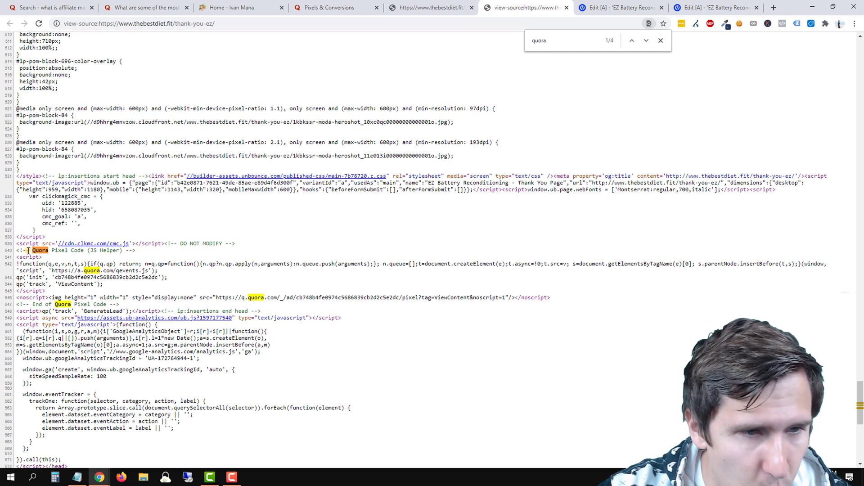
left_click_drag(27, 250, 167, 306)
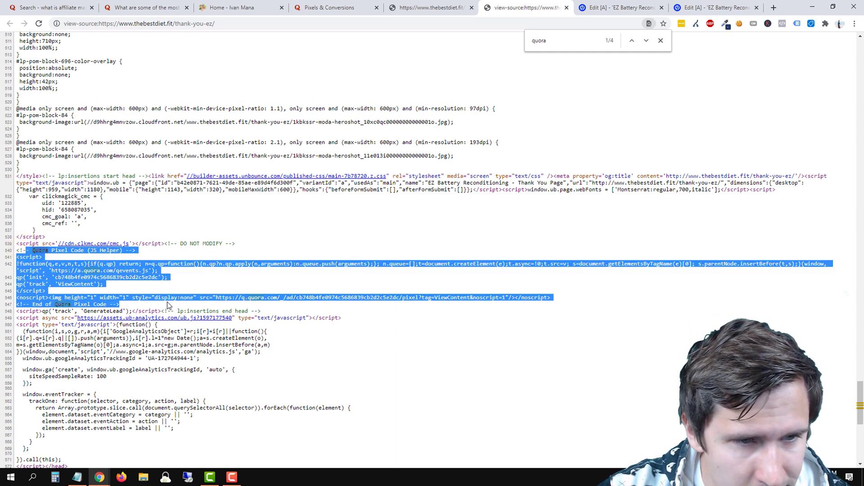
triple_click(20, 311)
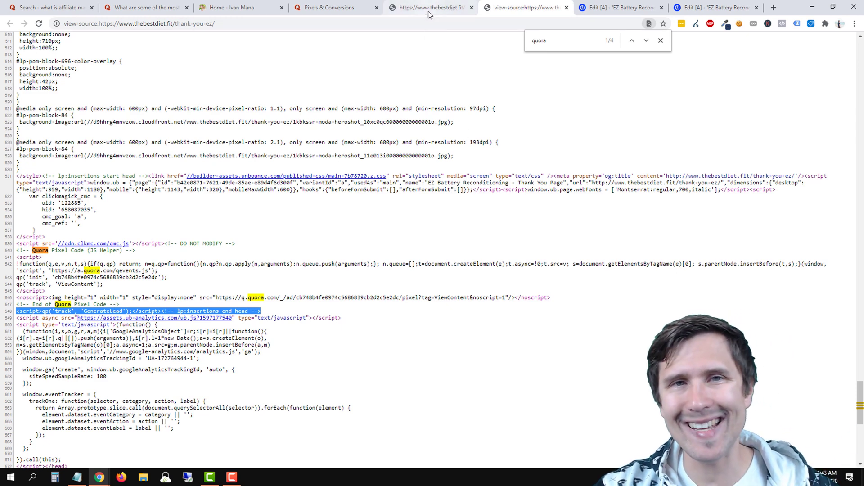
left_click(356, 4)
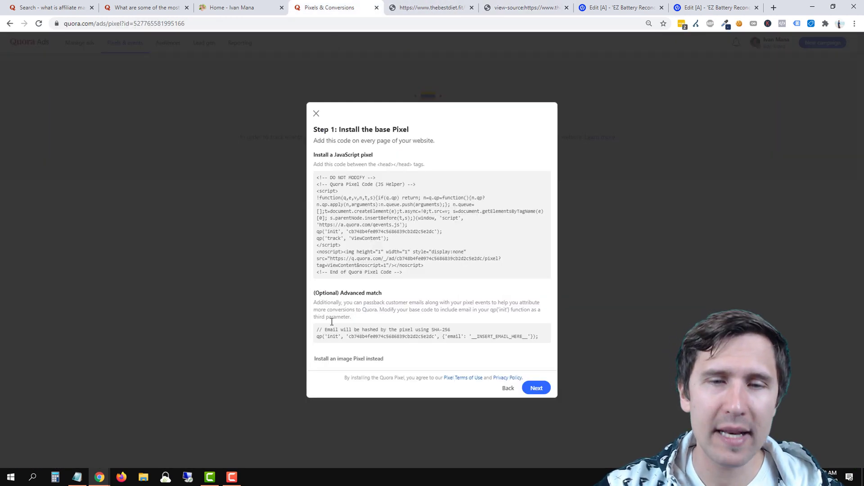
Restart Quora's pixel setup and choose installing through a partner platform.
left_click(509, 389)
left_click(498, 321)
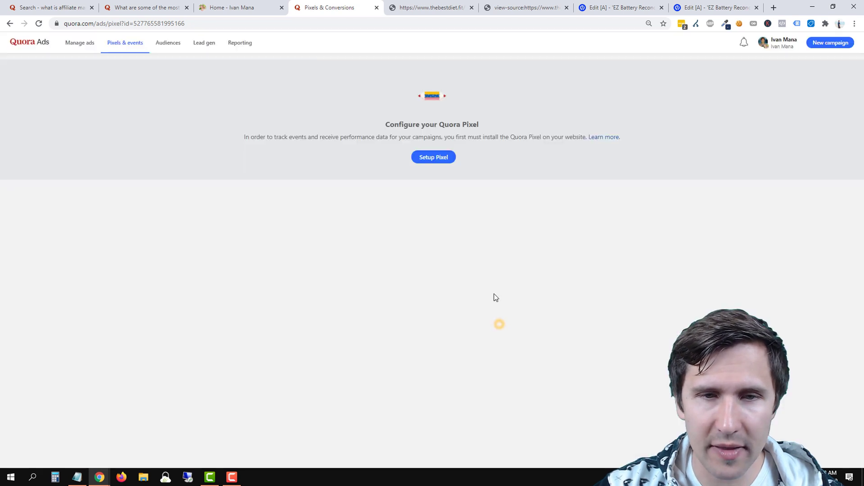
left_click(39, 23)
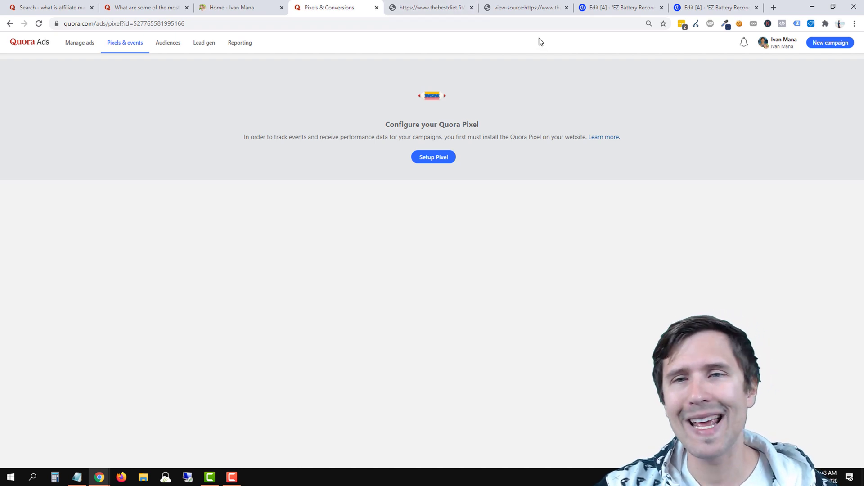
left_click(435, 157)
left_click(339, 232)
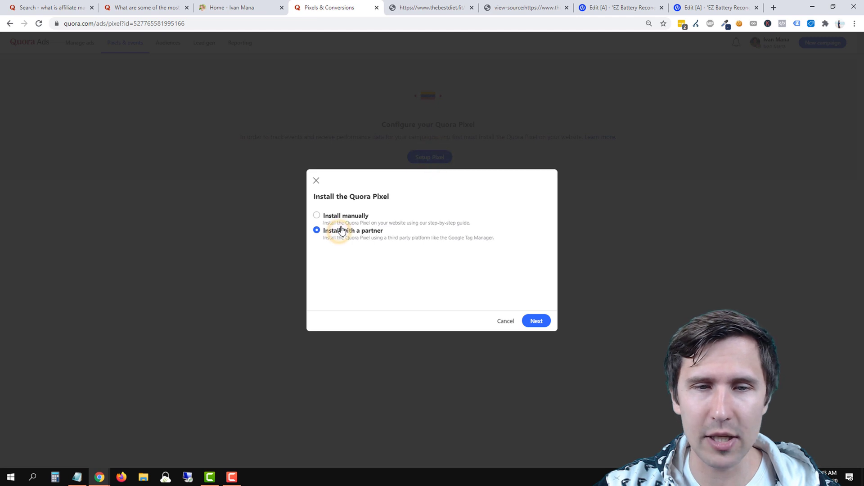
Close the thank-you and source tabs, dismiss Unbounce's live confirmation, and review Tag Manager's existing tags.
left_click(459, 8)
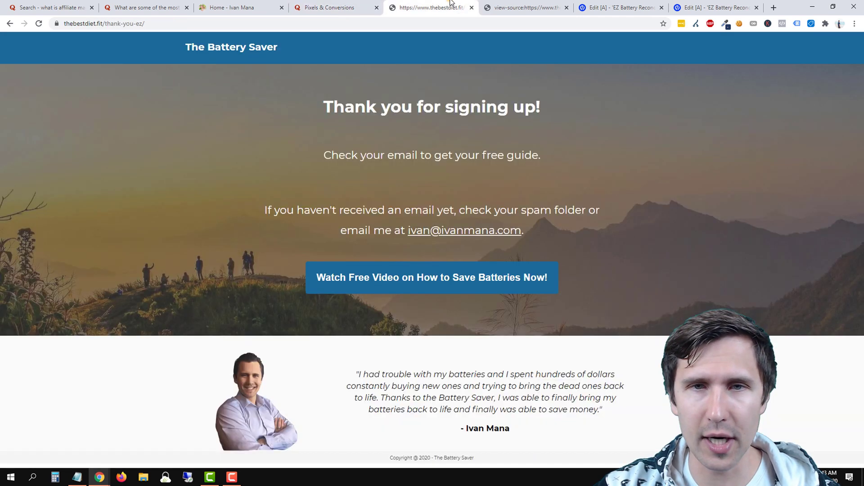
left_click(472, 8)
left_click(472, 8)
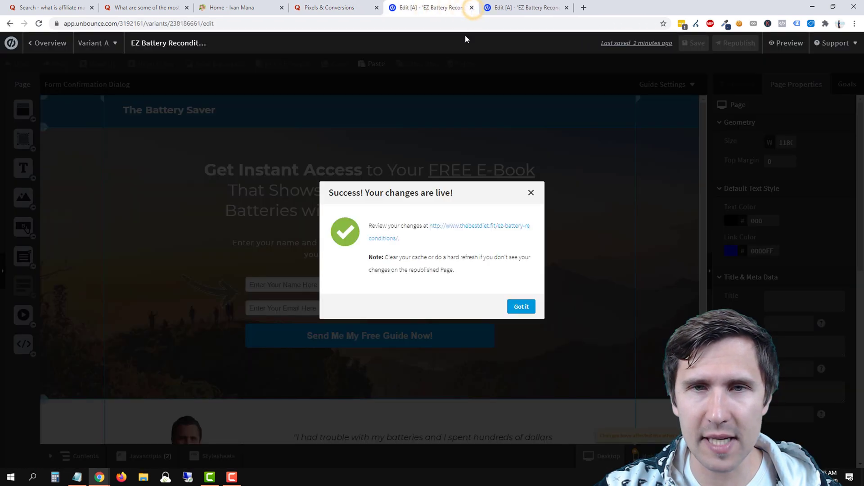
left_click(522, 307)
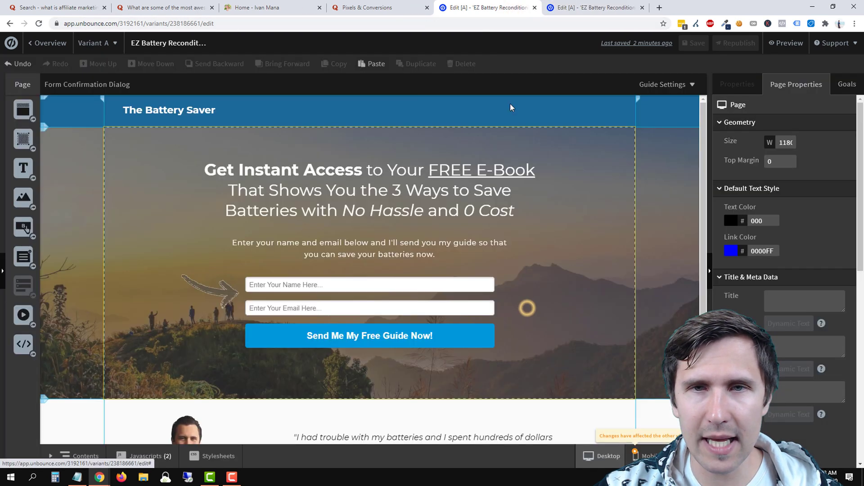
left_click(396, 4)
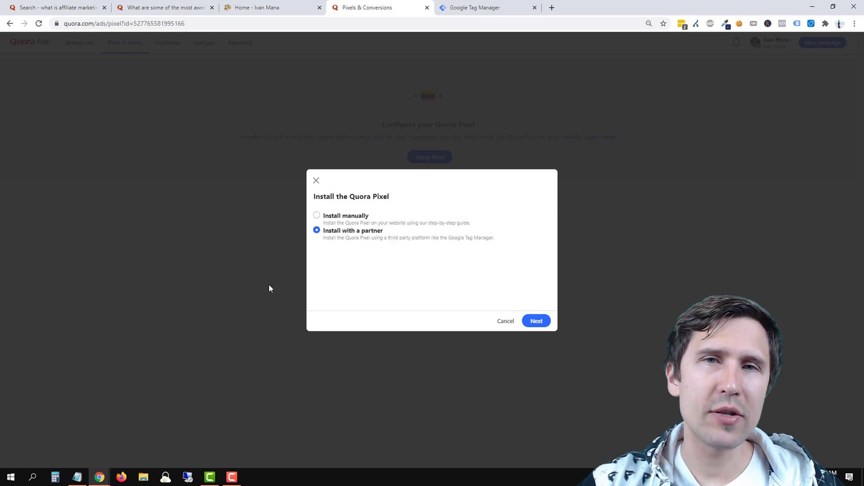
left_click(488, 4)
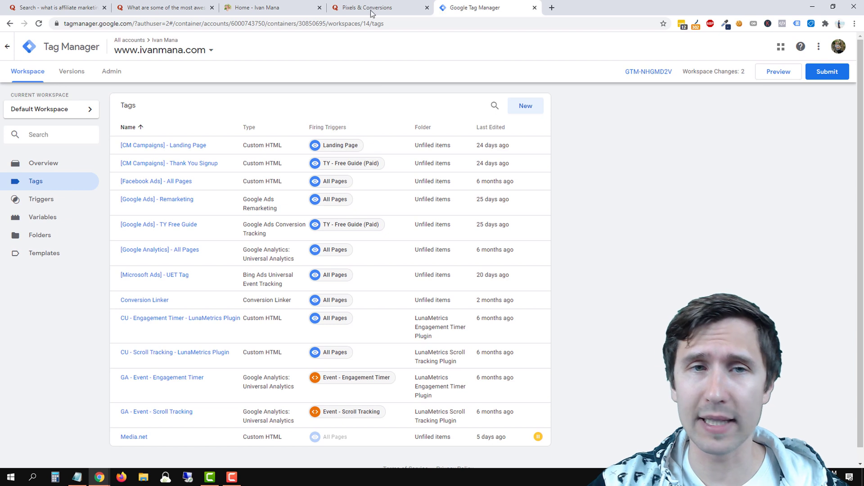
left_click(411, 4)
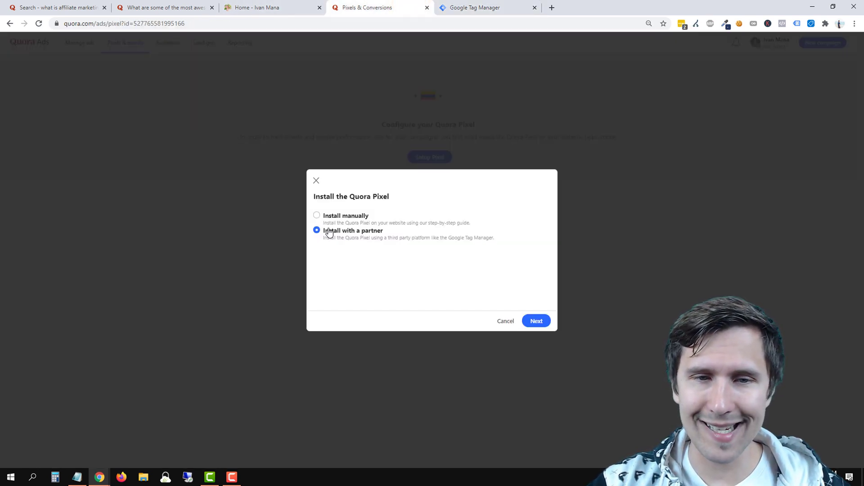
Advance to Quora's partner install step and copy the Quora Pixel ID.
left_click(531, 322)
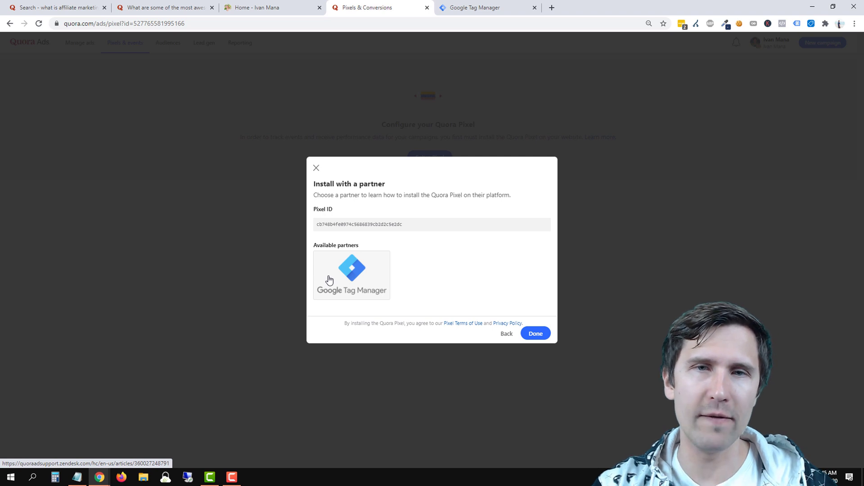
left_click(351, 224)
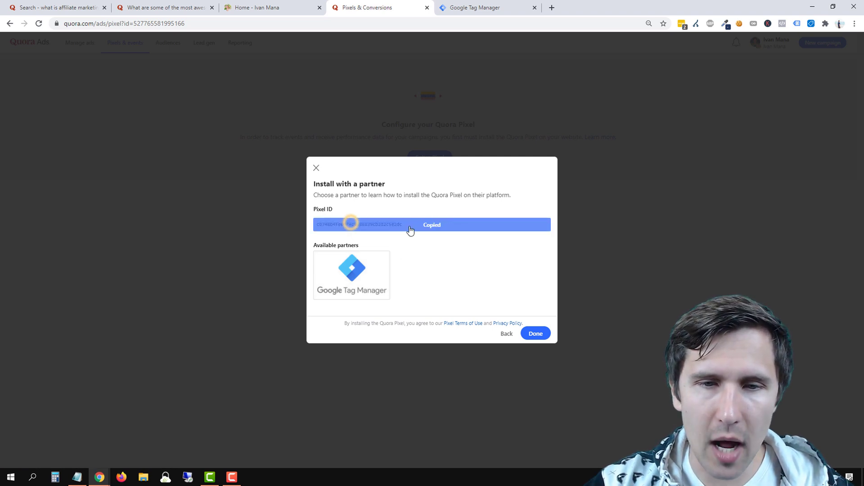
left_click(484, 8)
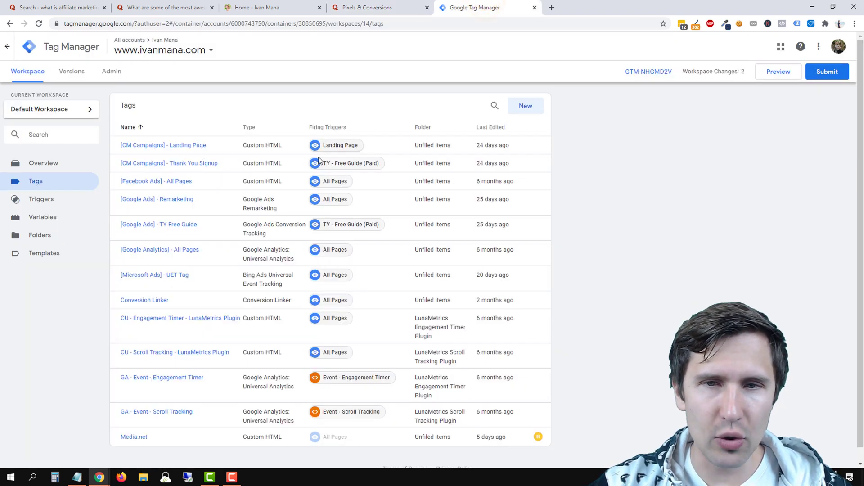
Create a new Quora Pixel tag with the copied Pixel ID, firing on All Pages.
left_click(522, 110)
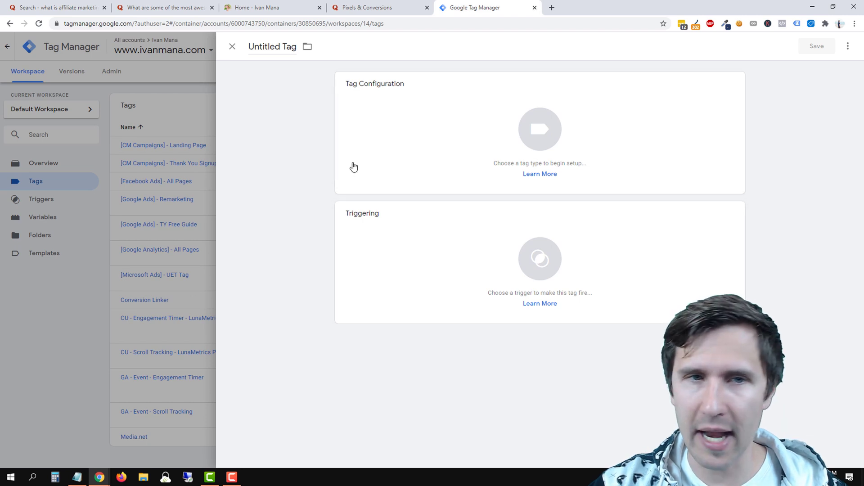
left_click(402, 131)
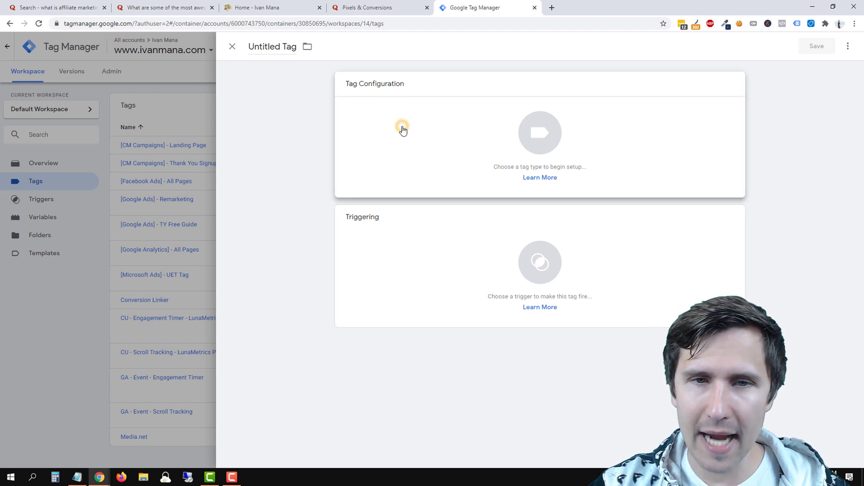
scroll(670, 188, "down", 1)
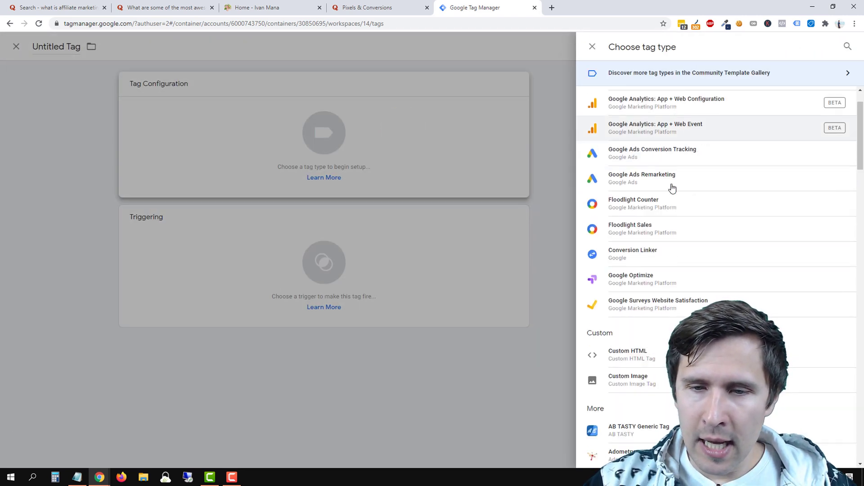
scroll(672, 188, "down", 11)
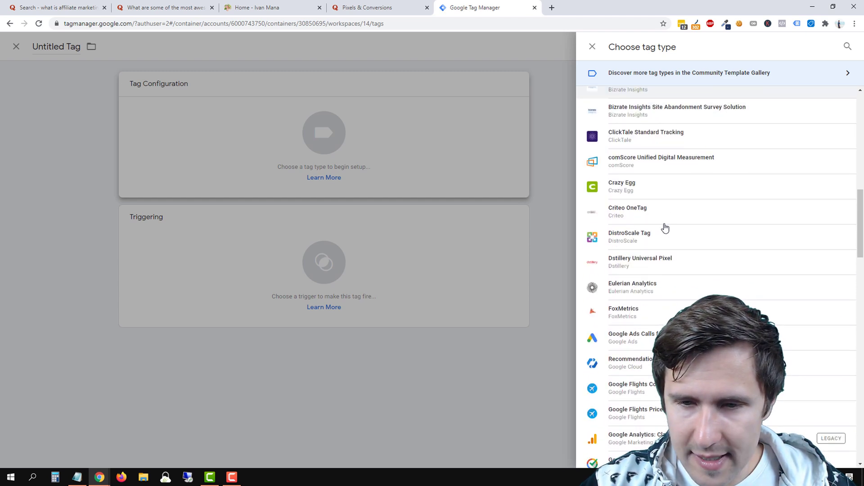
scroll(665, 228, "down", 8)
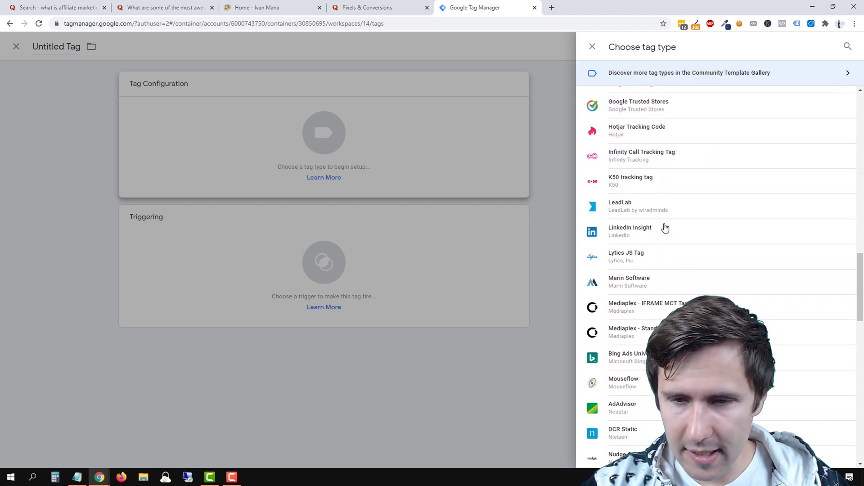
scroll(665, 228, "down", 7)
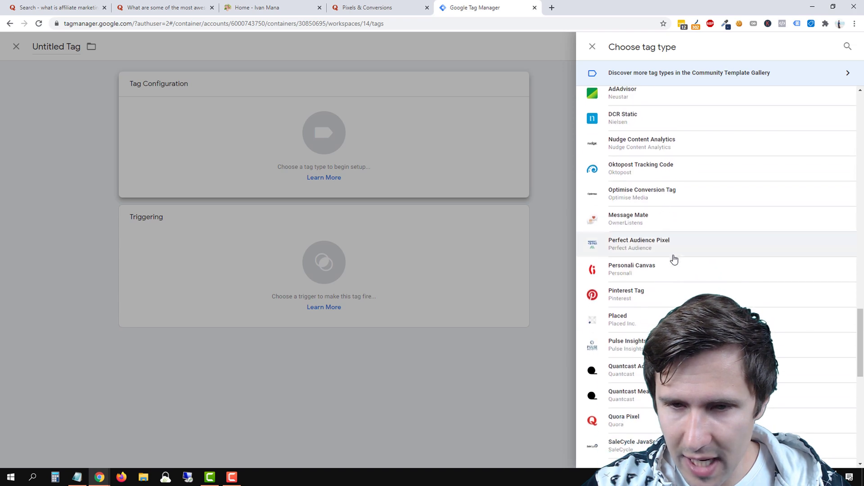
scroll(671, 302, "down", 1)
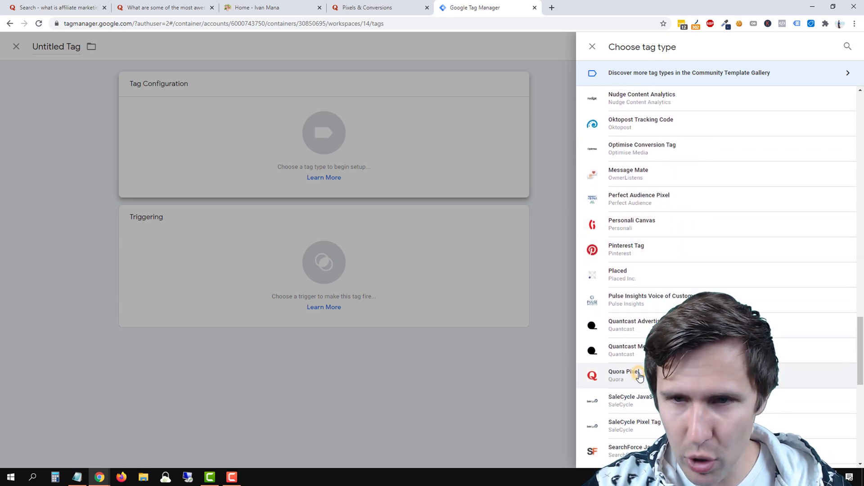
left_click(640, 376)
left_click(366, 175)
right_click(362, 176)
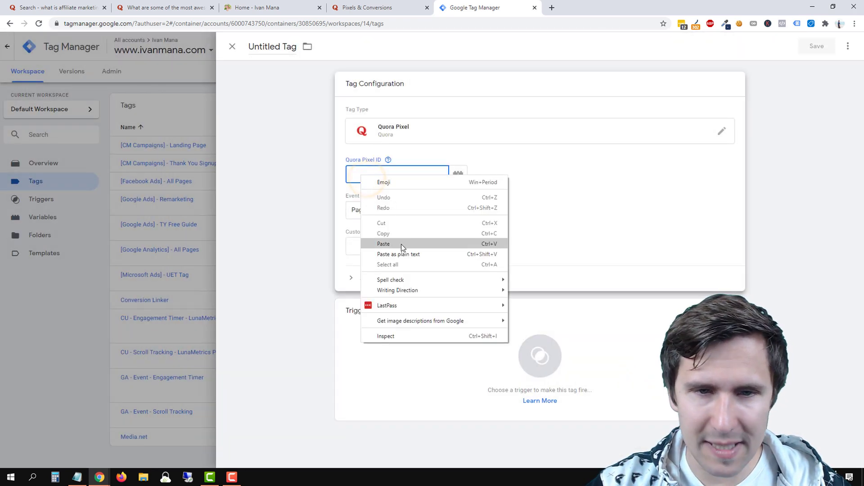
left_click(401, 244)
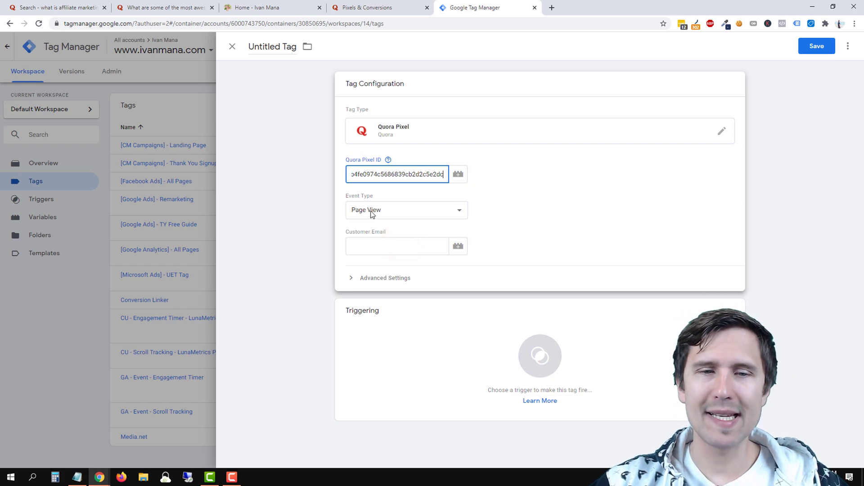
left_click(499, 351)
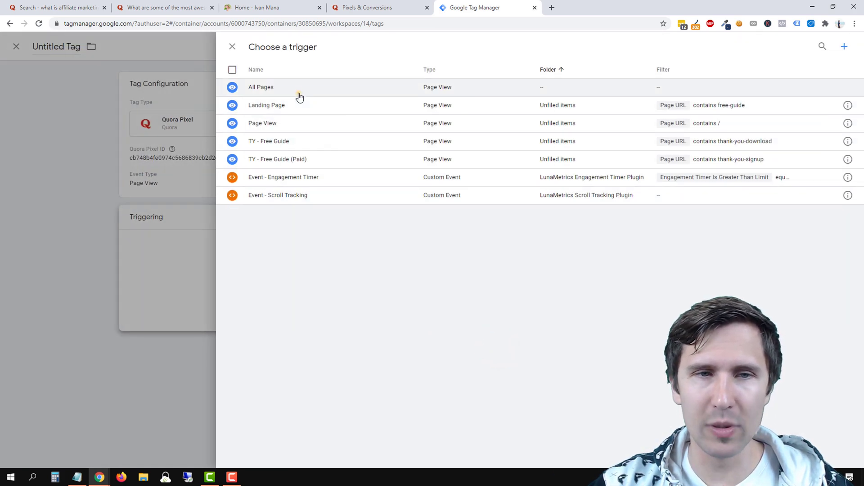
left_click(299, 94)
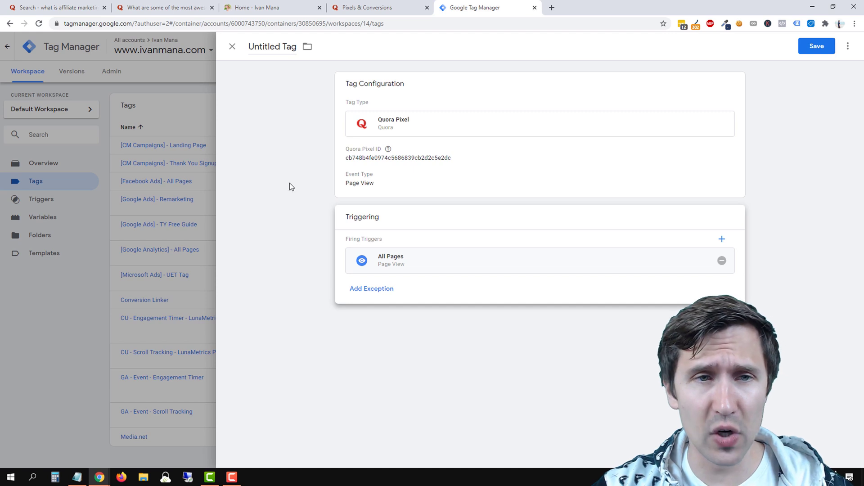
Name the tag '[Quora] - Base Code', save it, and launch the Tag Manager preview.
left_click(271, 60)
triple_click(269, 61)
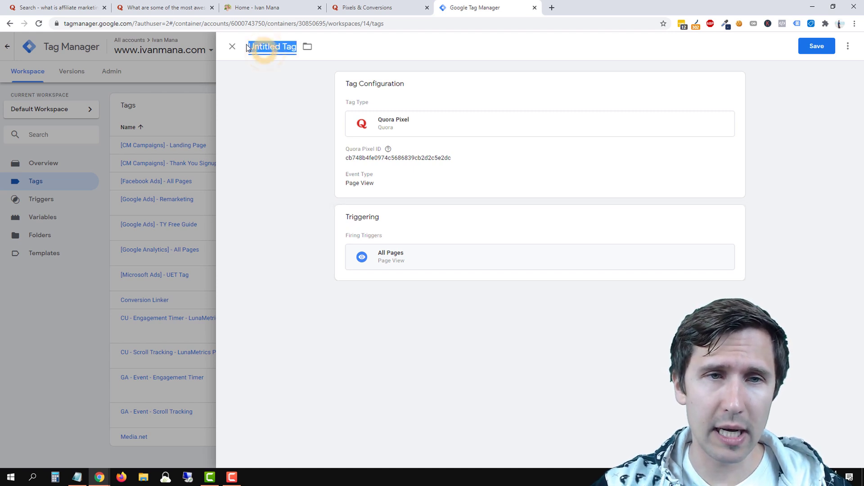
type("[Qu")
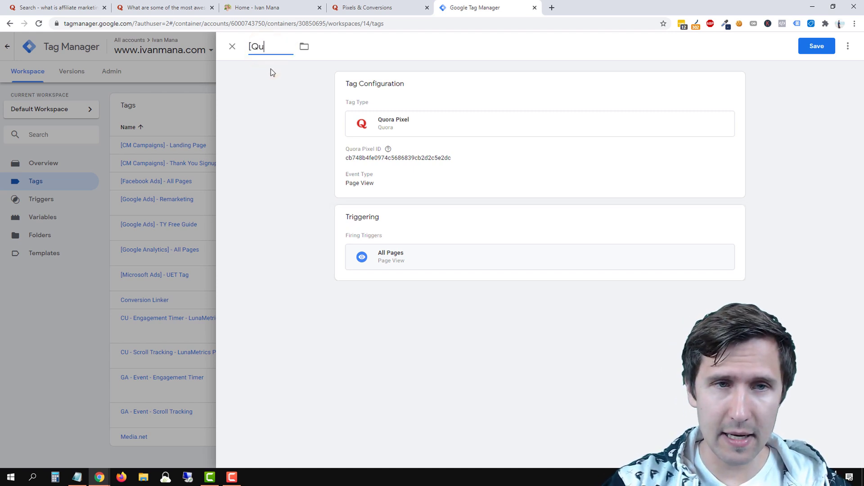
type("ora] - ")
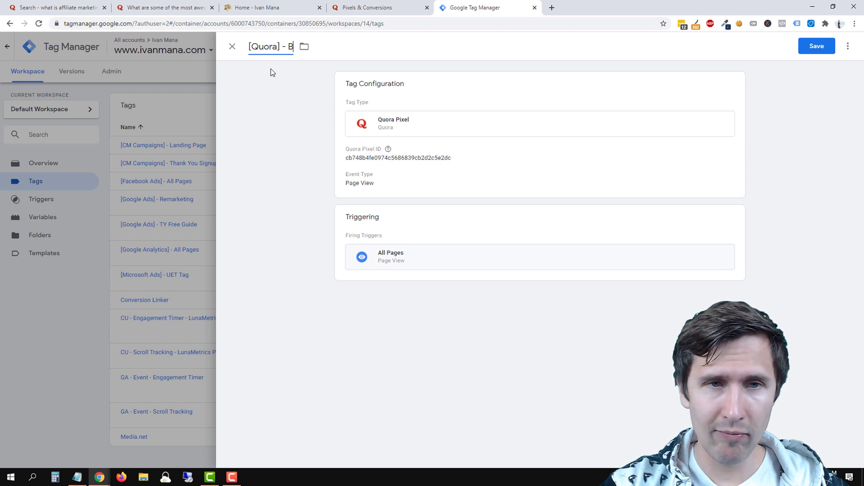
type("Base Pix")
key("BackSpace")
key("BackSpace")
key("BackSpace")
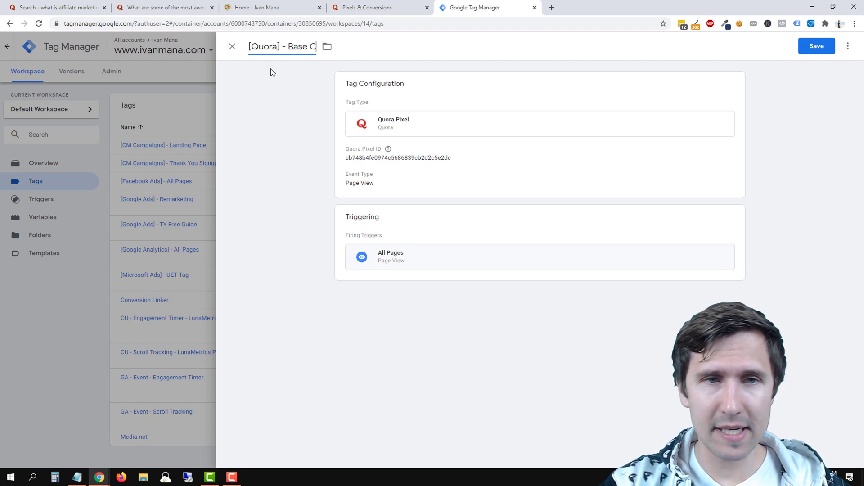
type("Code")
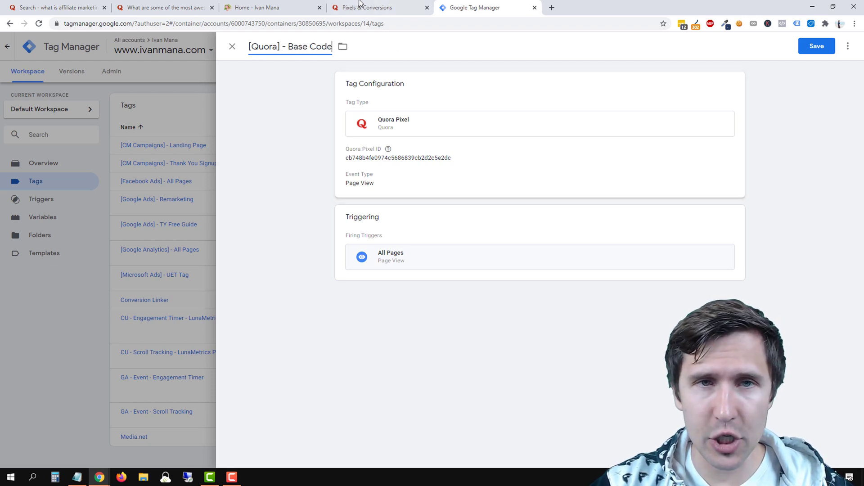
left_click(380, 7)
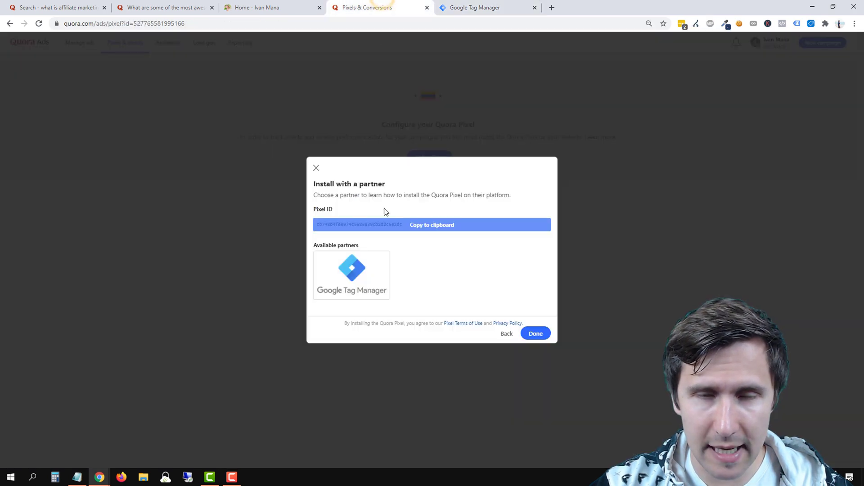
left_click(489, 7)
left_click(817, 46)
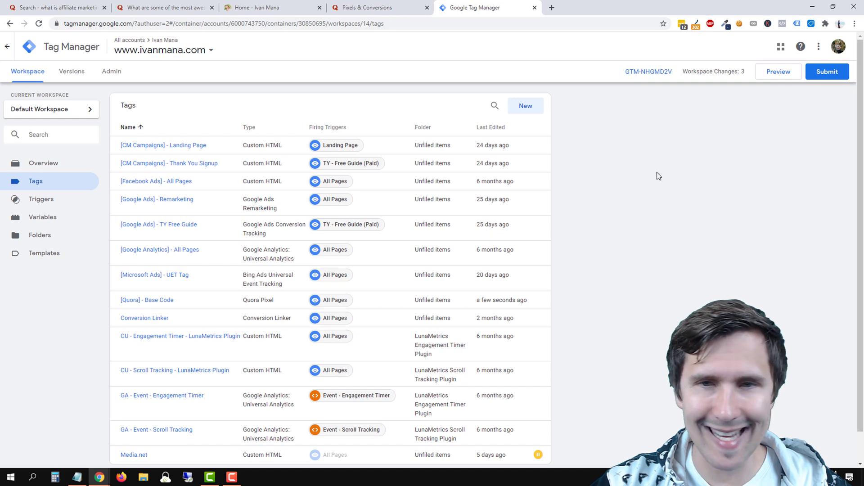
left_click(778, 76)
left_click(777, 77)
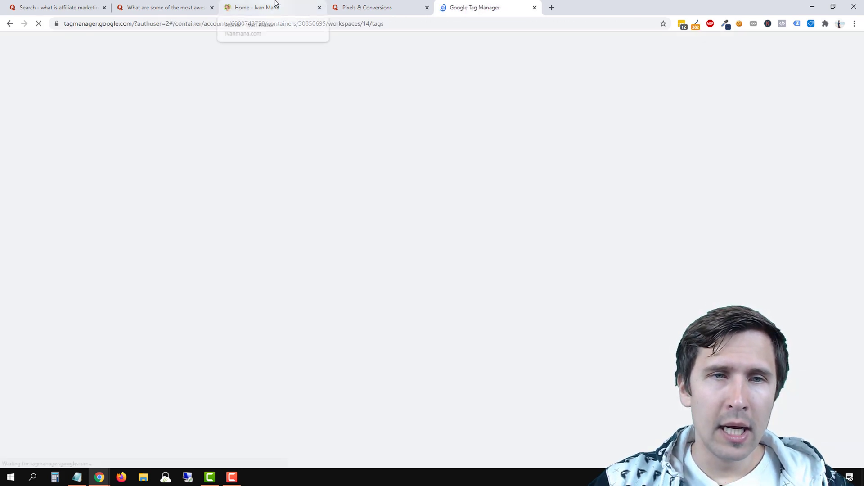
left_click(275, 6)
Preview the home page and confirm [Quora] - Base Code fired once in the debug summary.
left_click(40, 24)
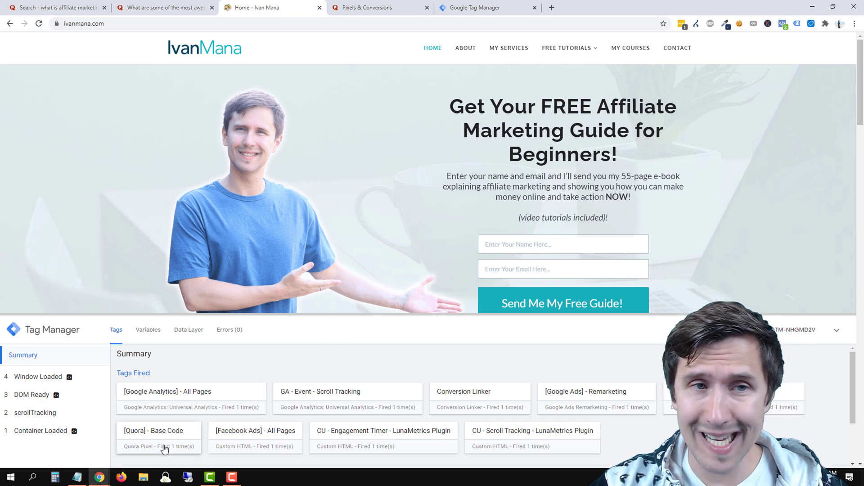
left_click(459, 8)
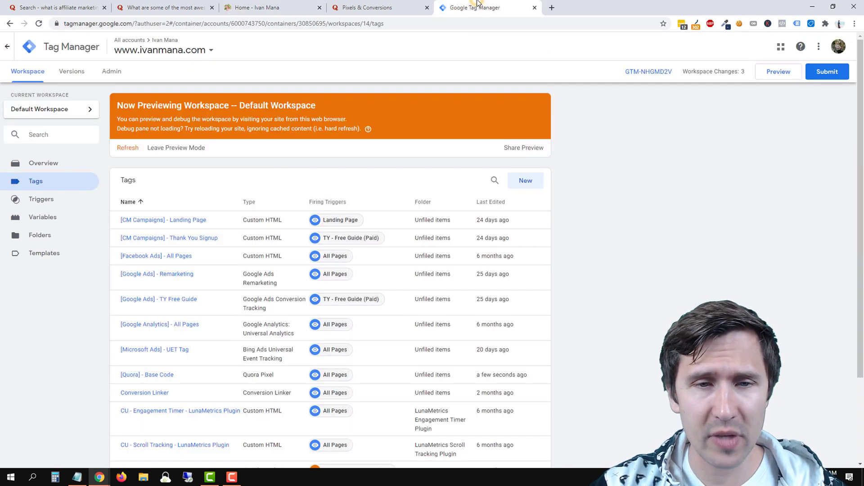
left_click(367, 7)
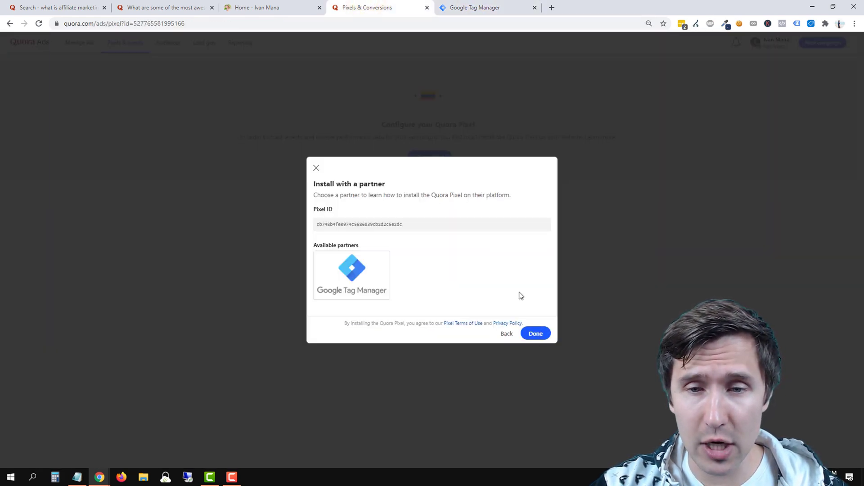
left_click(454, 4)
scroll(238, 256, "down", 2)
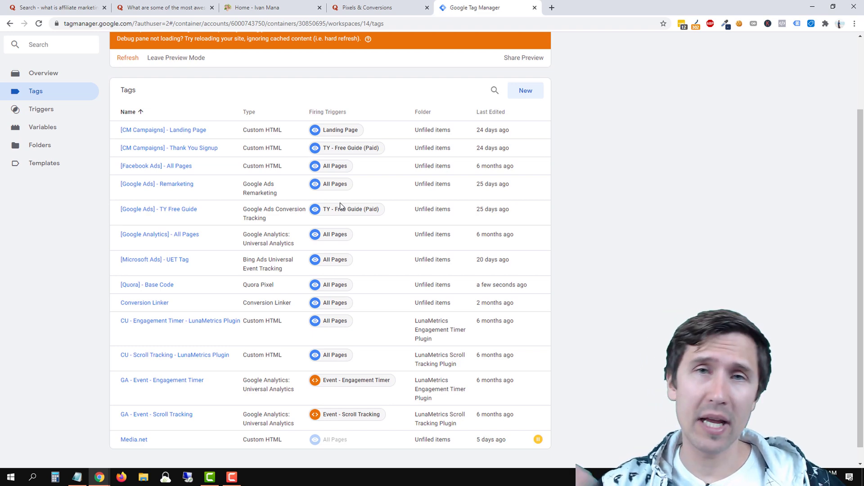
left_click(259, 7)
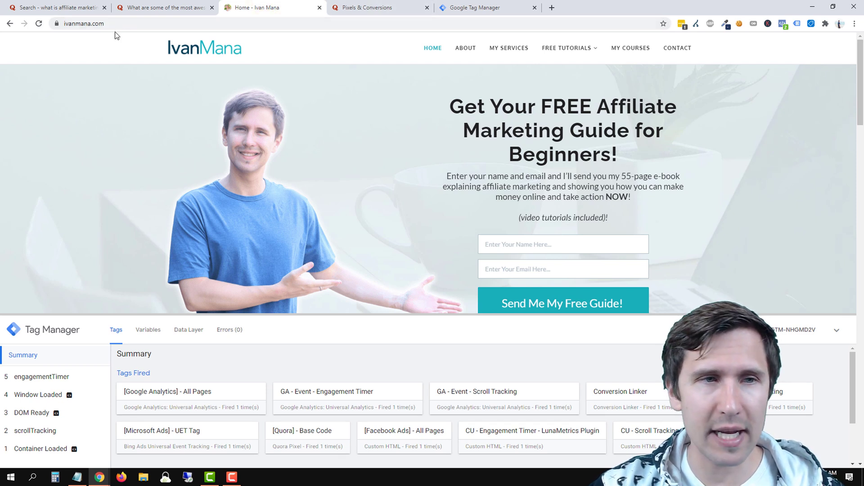
Load ivanmana.com/thank-you-download in a new tab, correcting the mistyped 'downloads' address.
left_click(553, 6)
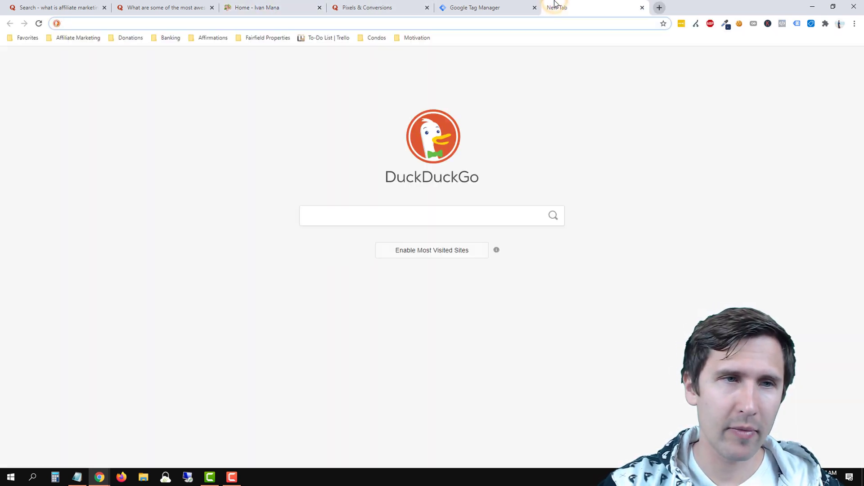
type("ivanmana.com")
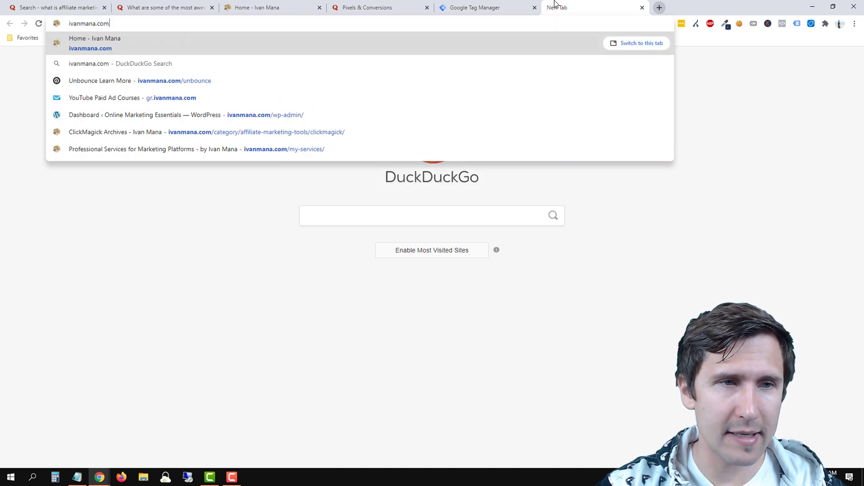
type("/thank-")
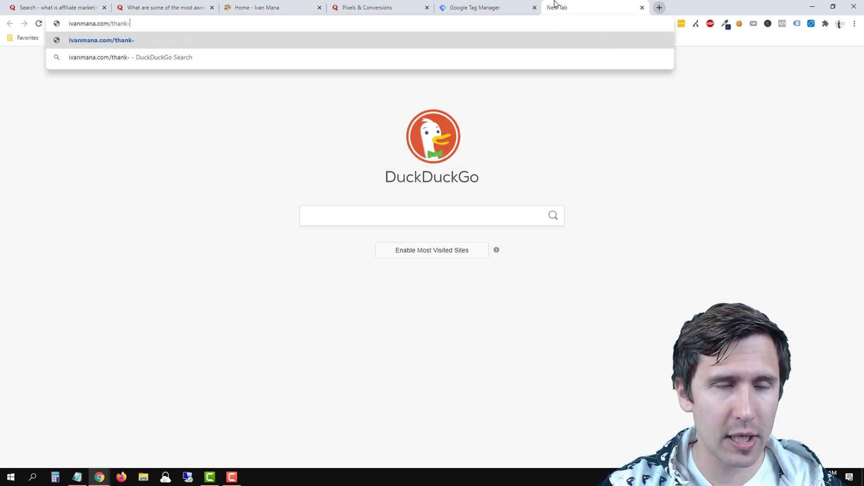
type("you-downloads")
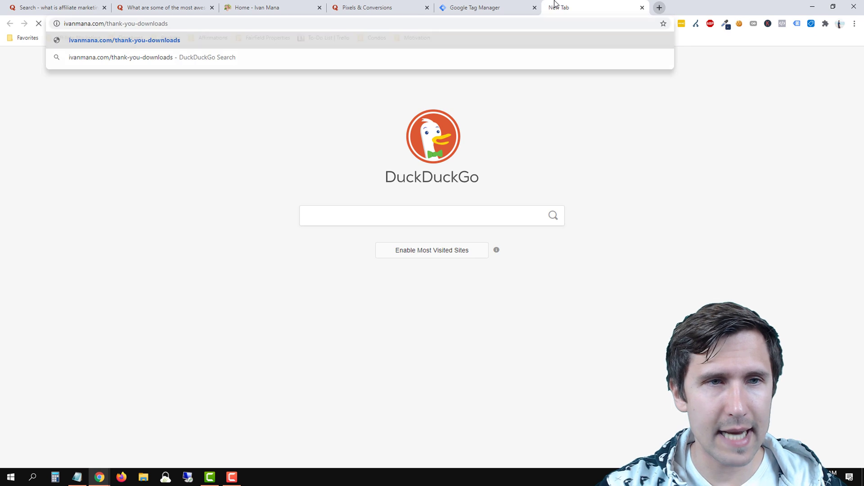
key("Return")
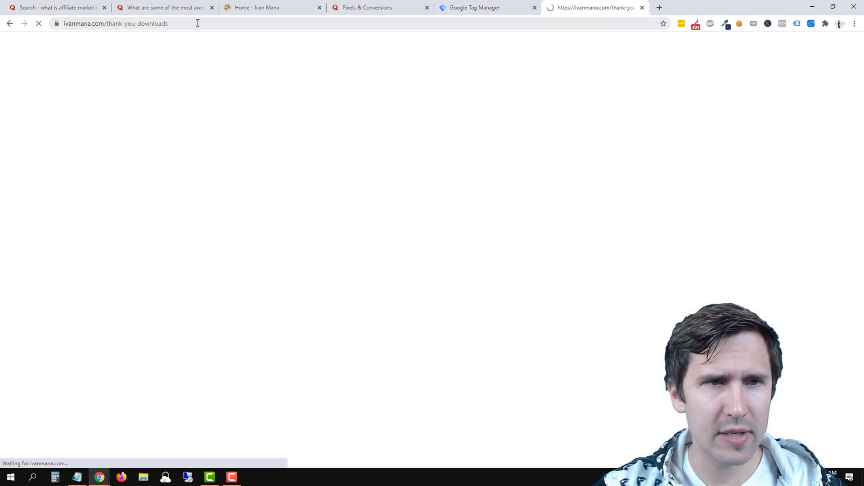
left_click(196, 23)
double_click(200, 23)
type("download")
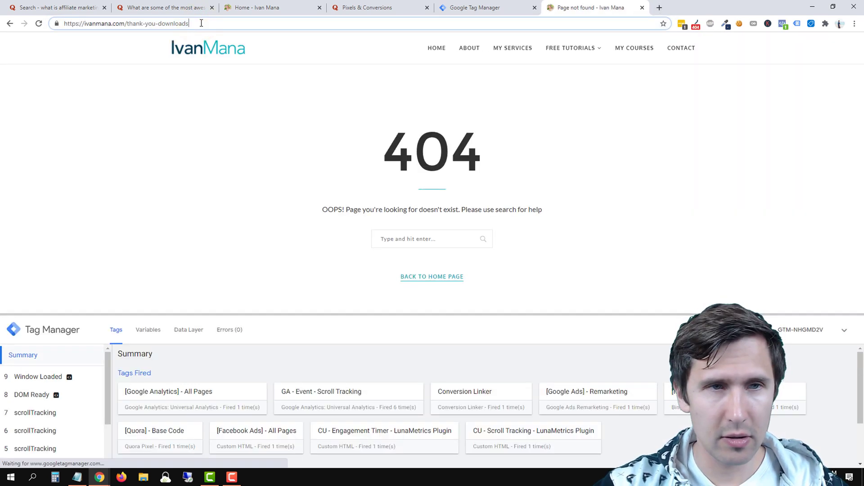
key("Return")
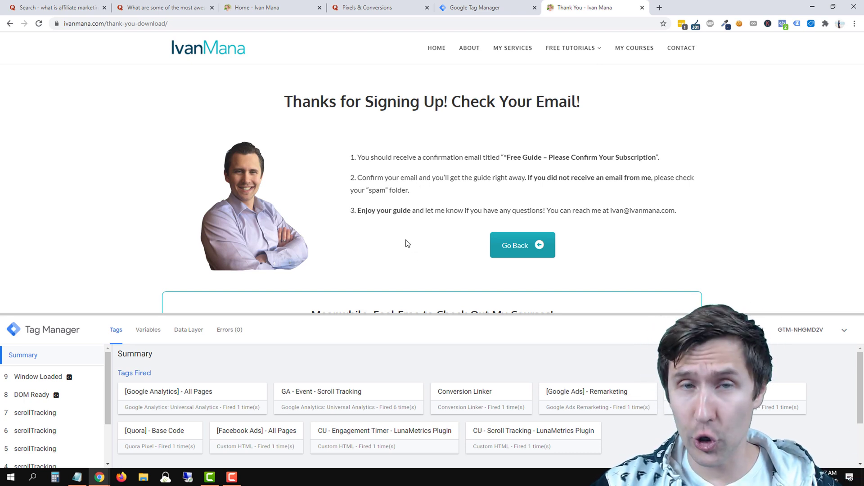
Copy the Quora pixel ID from the Quora pixels page and return to Tag Manager.
left_click(376, 4)
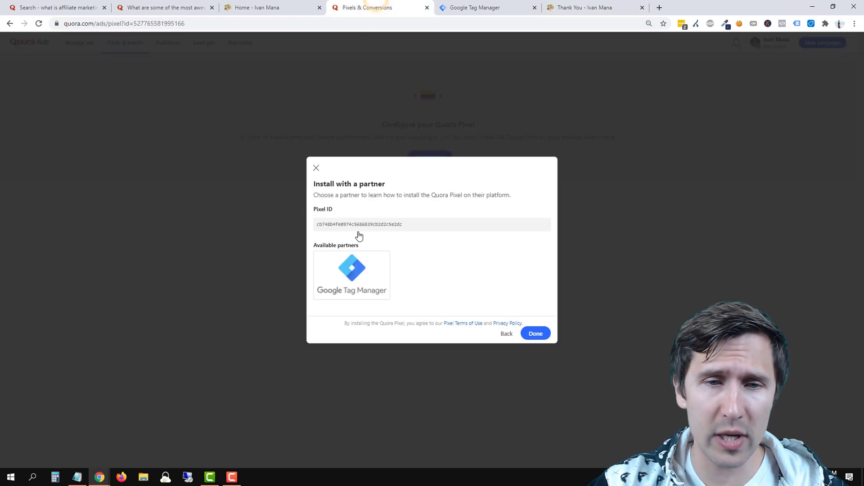
left_click(388, 226)
left_click(487, 6)
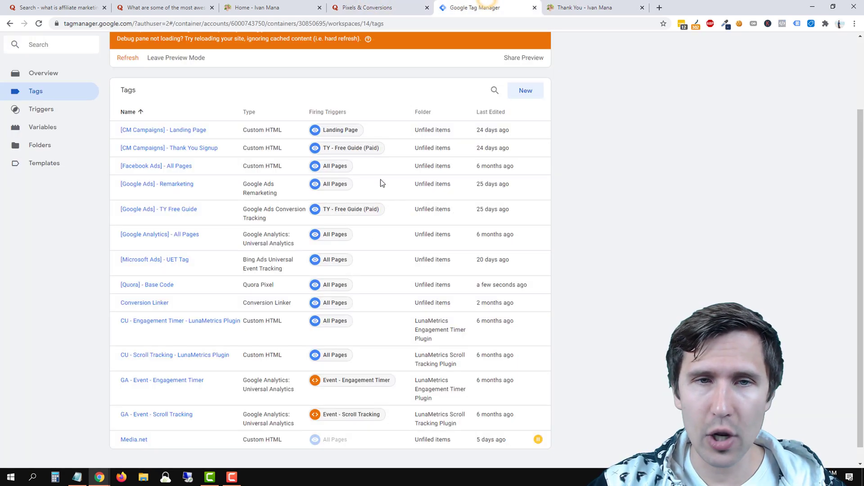
Create a new Quora Pixel tag and paste in the copied pixel ID.
scroll(533, 137, "up", 1)
left_click(529, 135)
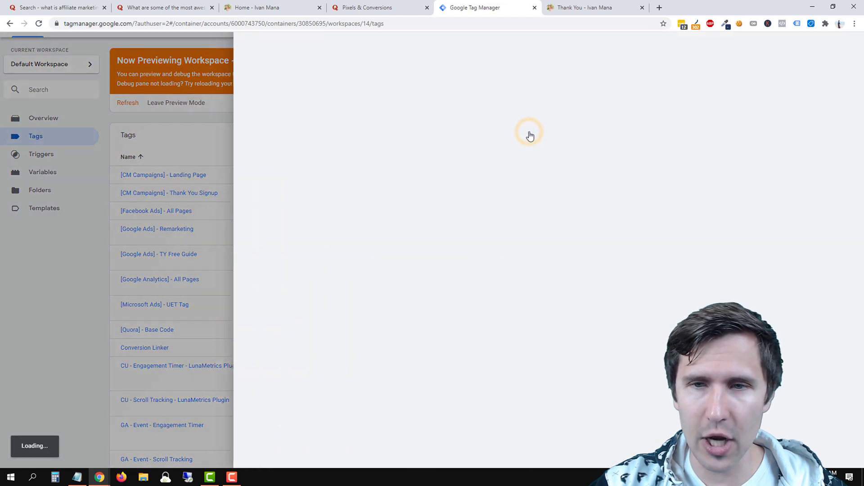
left_click(406, 133)
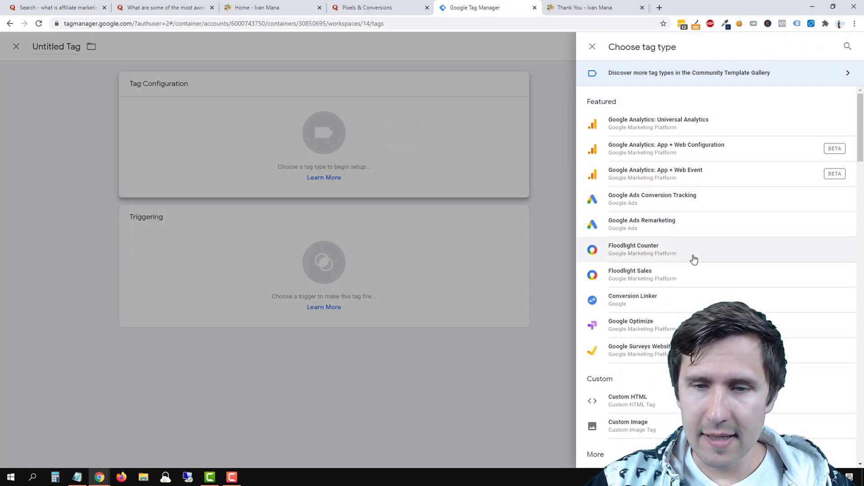
scroll(715, 256, "down", 10)
scroll(713, 278, "down", 6)
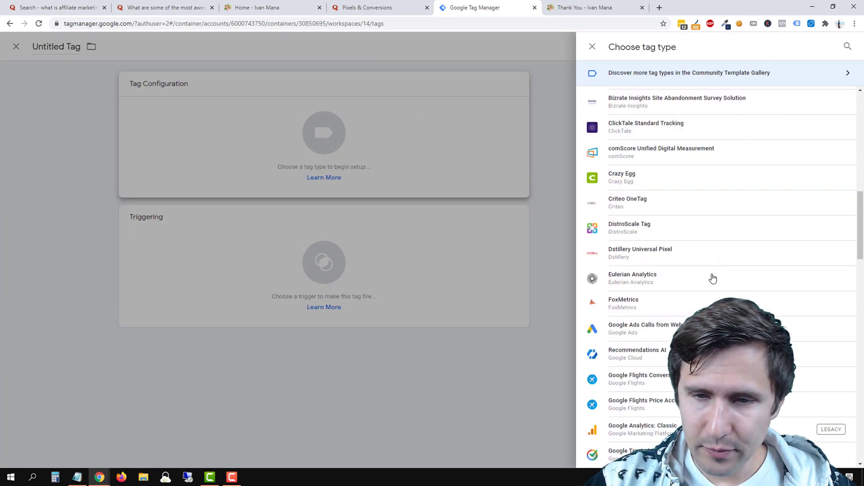
scroll(704, 288, "down", 10)
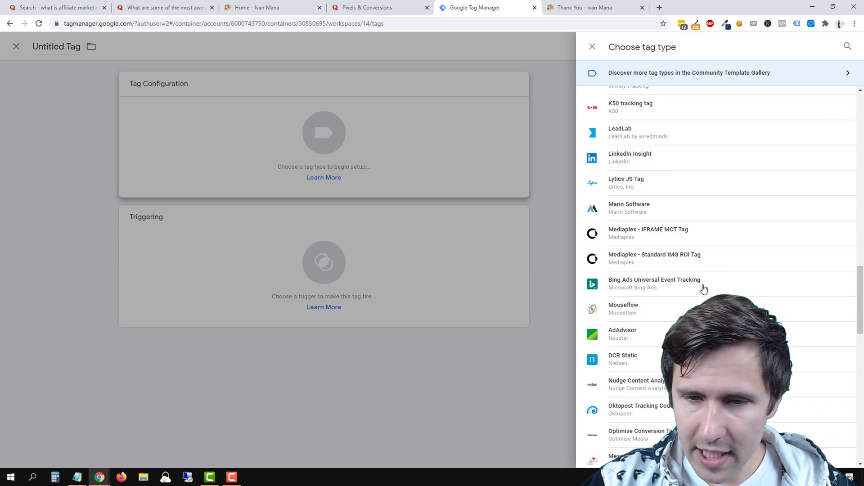
scroll(692, 339, "down", 5)
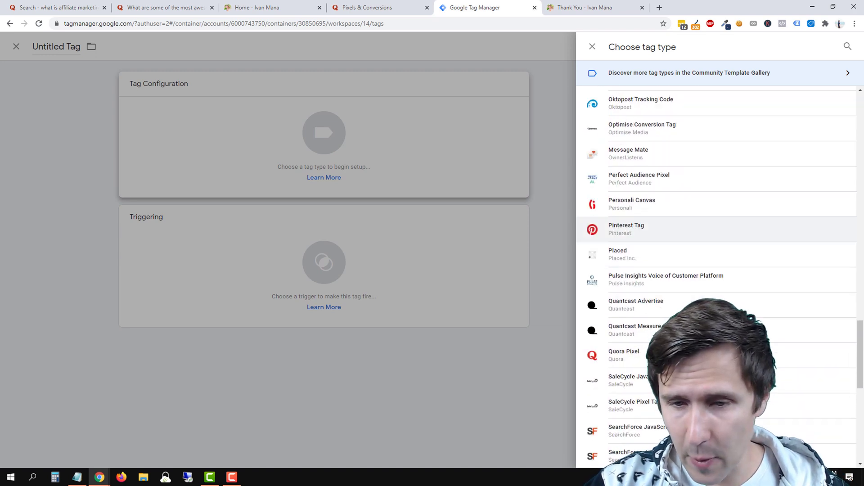
left_click(692, 339)
left_click(363, 175)
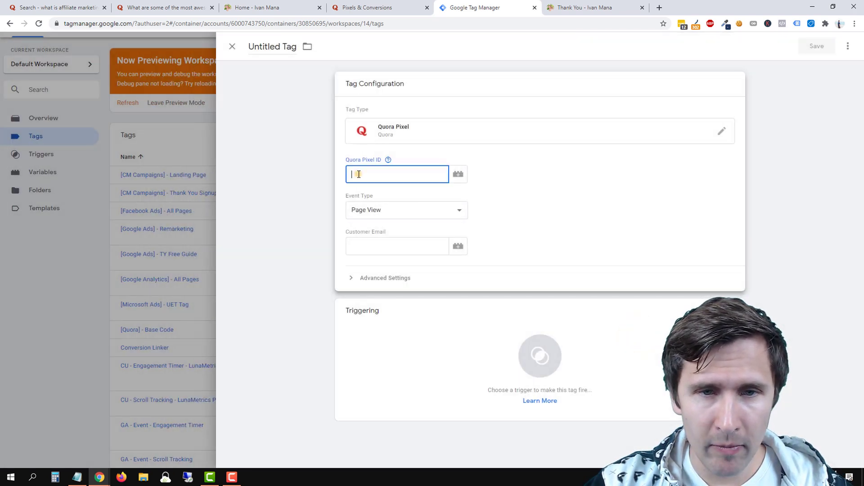
right_click(358, 175)
left_click(383, 243)
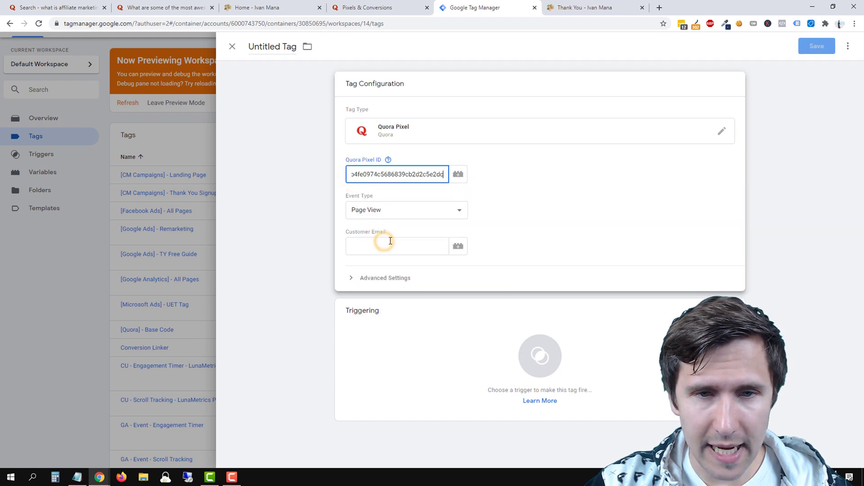
Set the event type to Generate Lead and name the tag [Quora] - Lead Code.
left_click(400, 211)
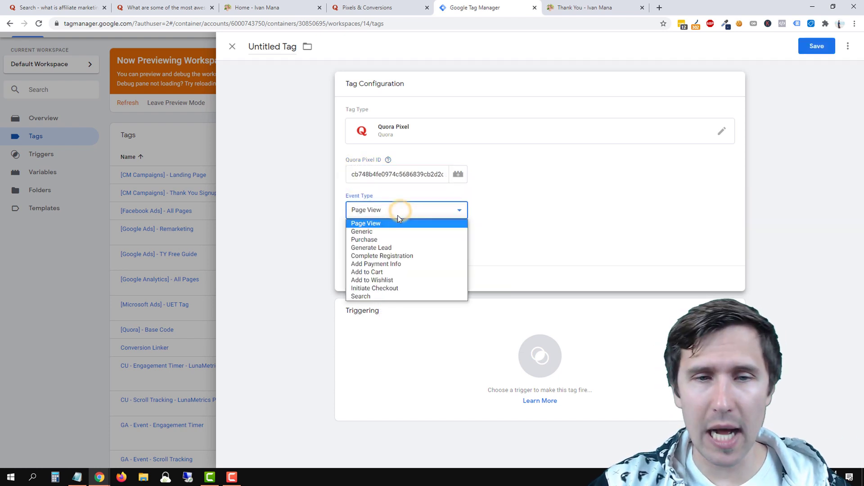
left_click(385, 247)
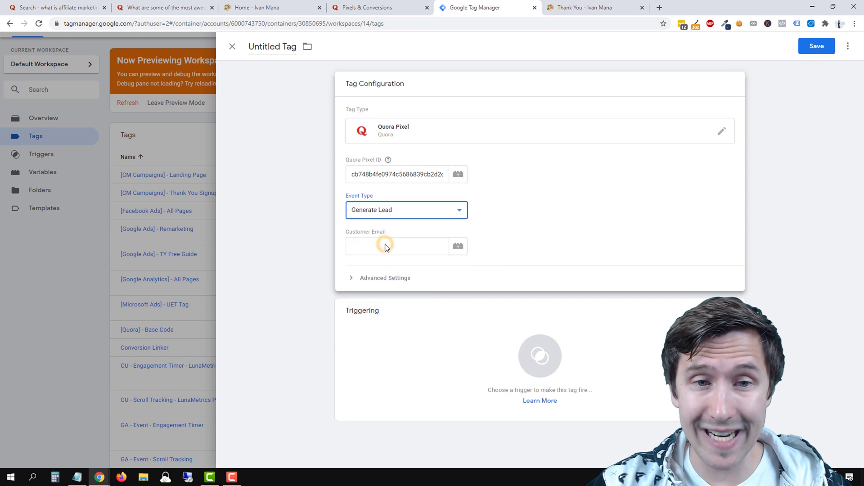
left_click(258, 50)
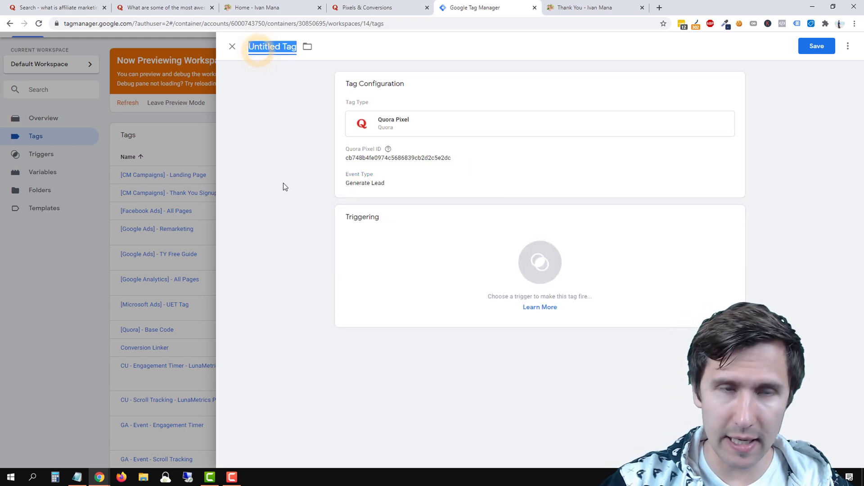
type("[Quora] -")
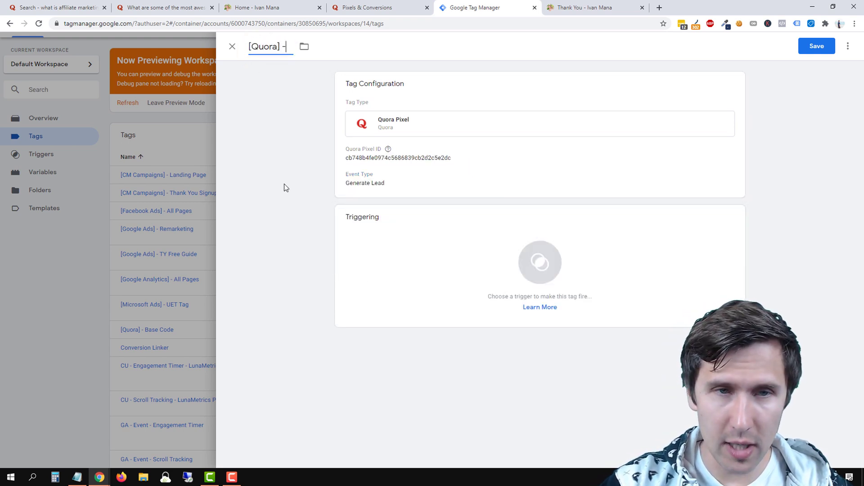
type(" Lead Code")
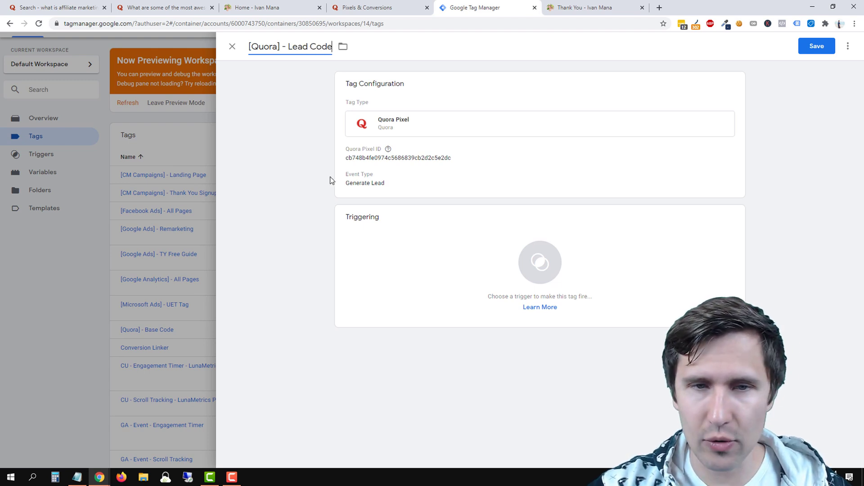
left_click(398, 188)
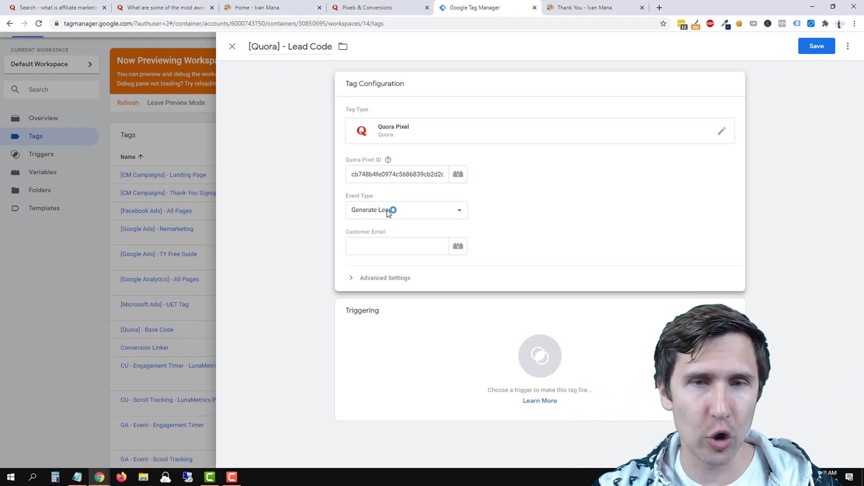
Start a Page View trigger with a Page URL condition, then discard it unsaved.
left_click(452, 363)
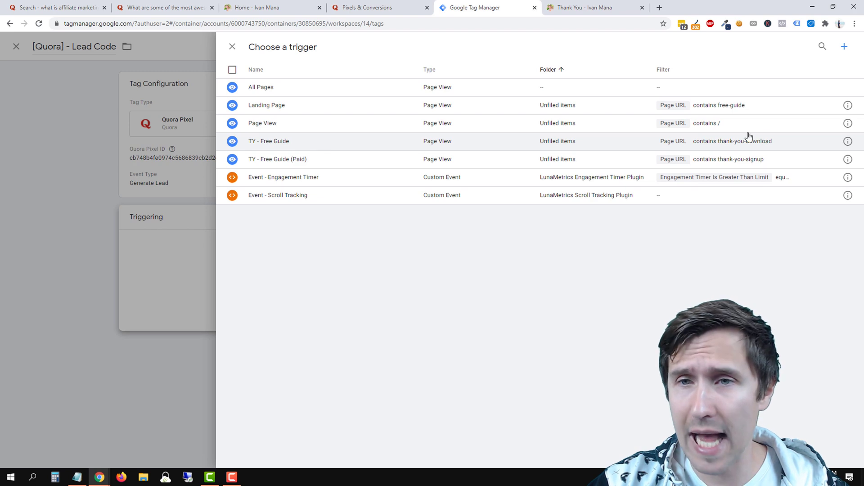
left_click(844, 47)
left_click(464, 115)
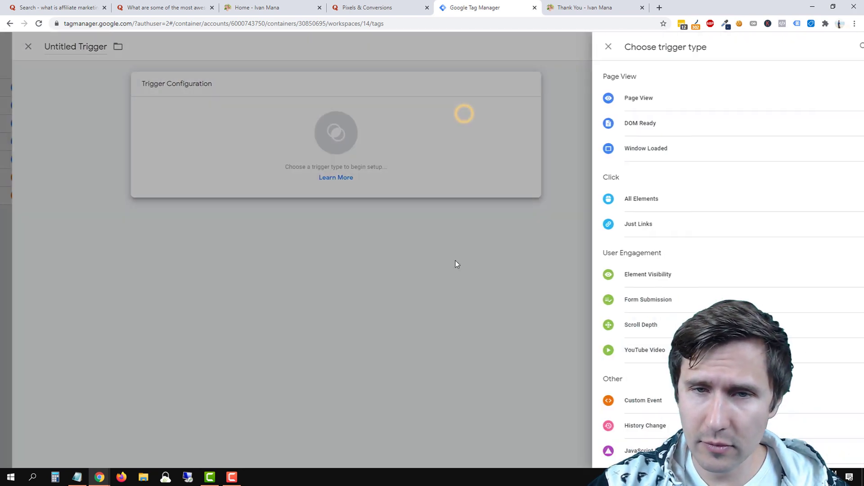
left_click(639, 97)
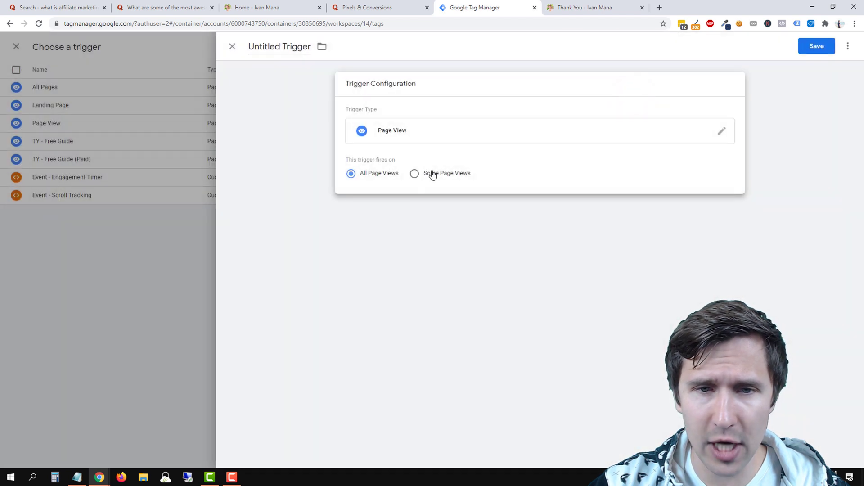
left_click(432, 175)
left_click(392, 213)
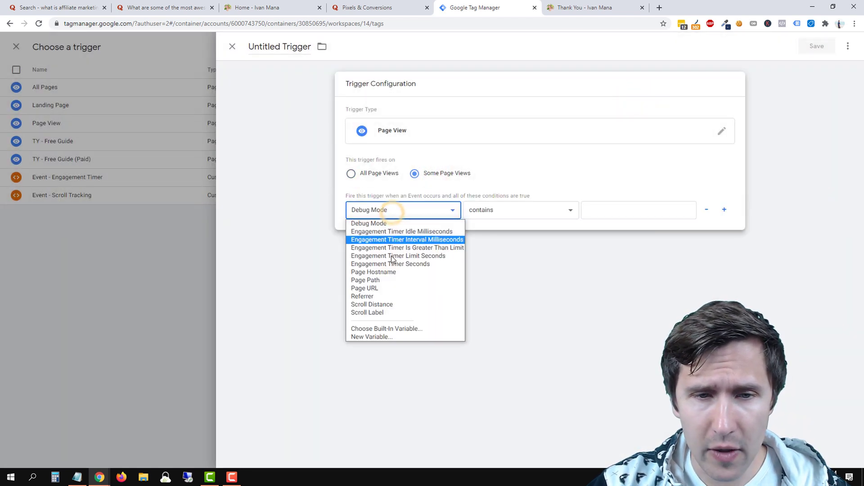
left_click(373, 288)
left_click(598, 205)
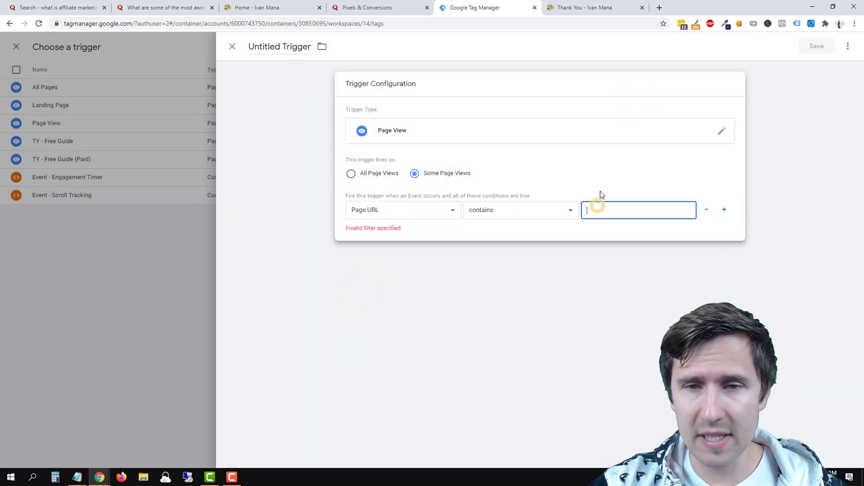
type("thankyoupurchase")
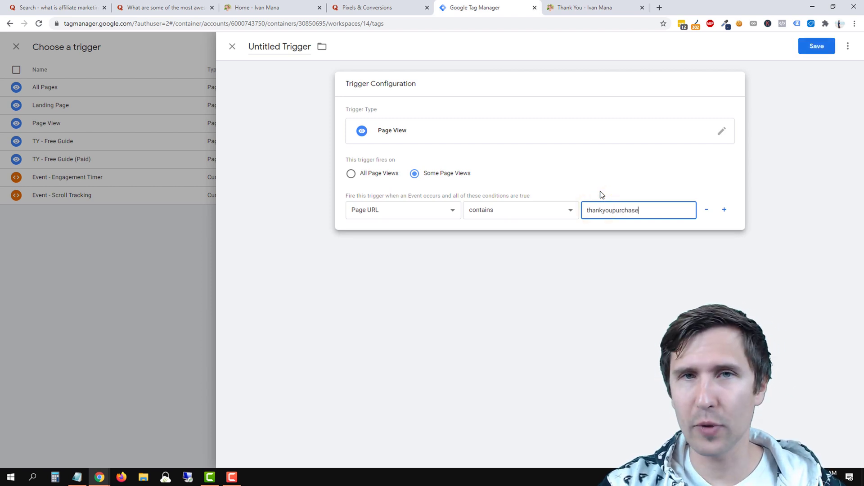
key("BackSpace")
key("BackSpace")
key("BackSpace")
key("BackSpace")
key("BackSpace")
key("BackSpace")
key("BackSpace")
key("BackSpace")
key("BackSpace")
key("BackSpace")
key("BackSpace")
key("BackSpace")
key("BackSpace")
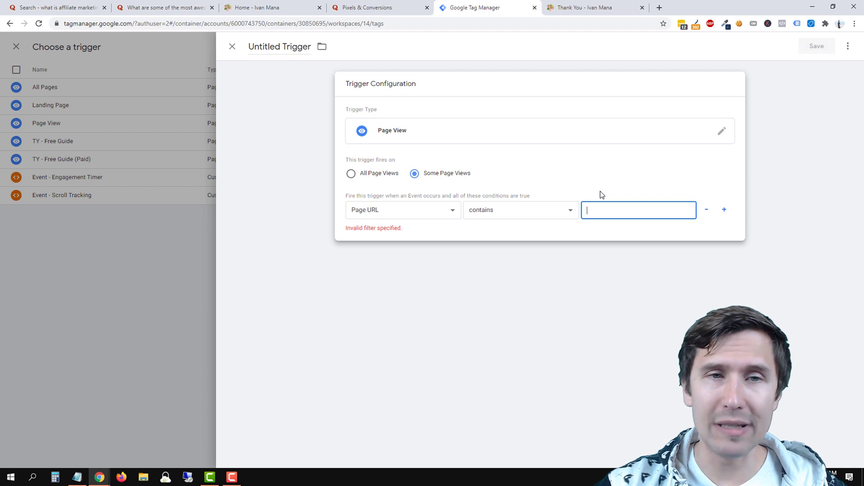
left_click(151, 279)
left_click(484, 152)
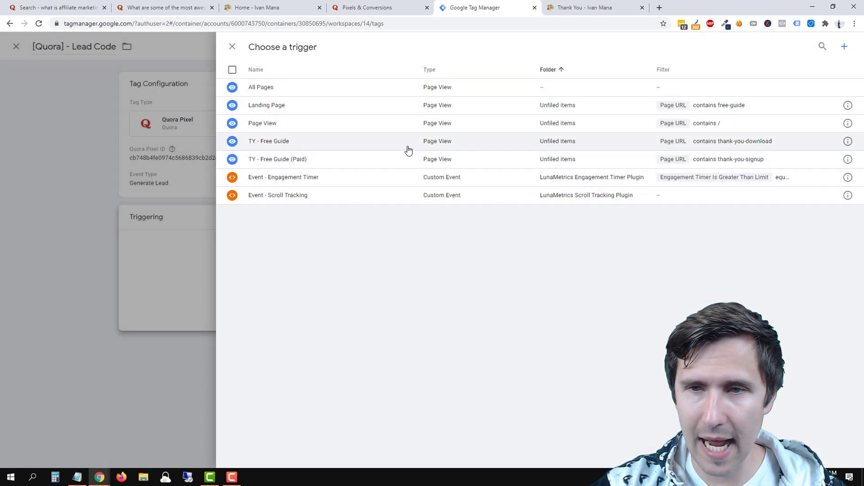
Attach the TY - Free Guide trigger, save the tag, and refresh the preview.
left_click(328, 149)
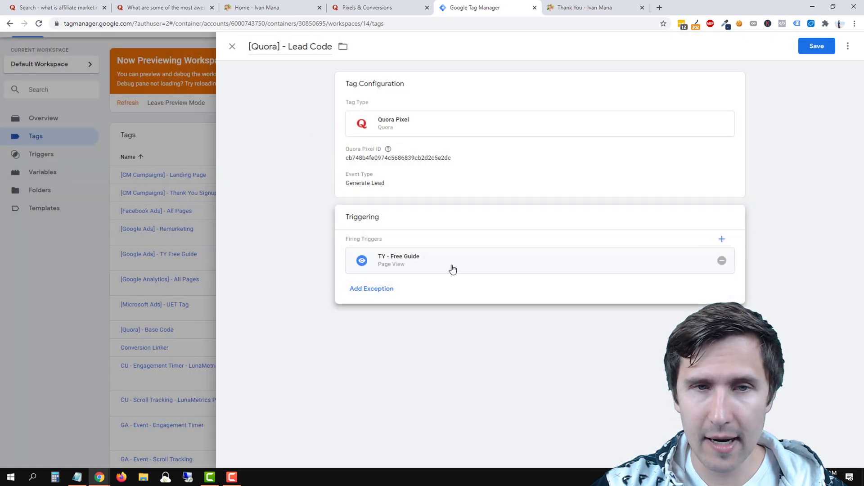
left_click(816, 46)
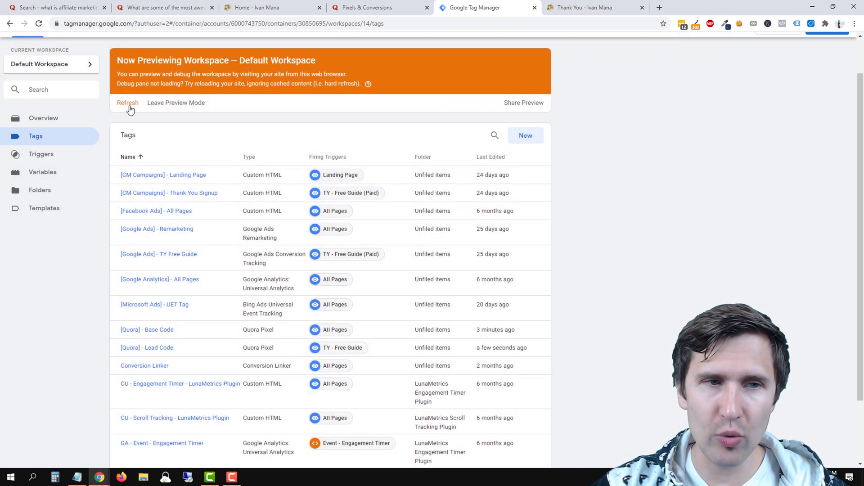
left_click(128, 106)
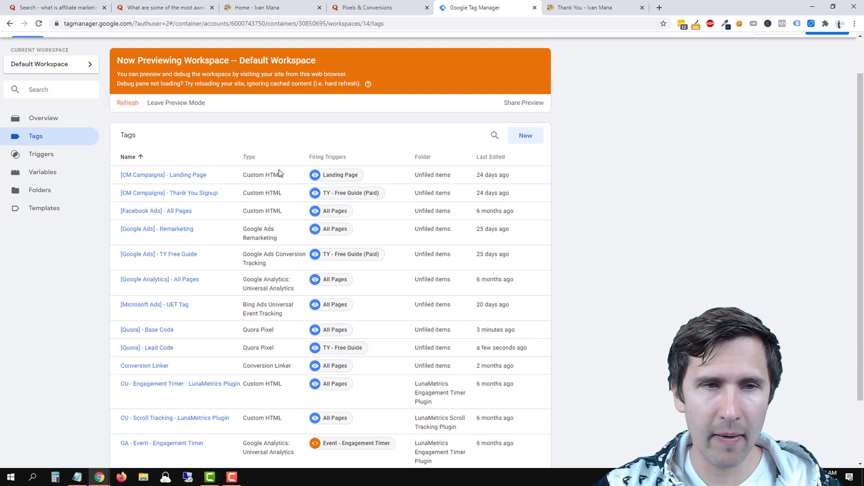
left_click(306, 7)
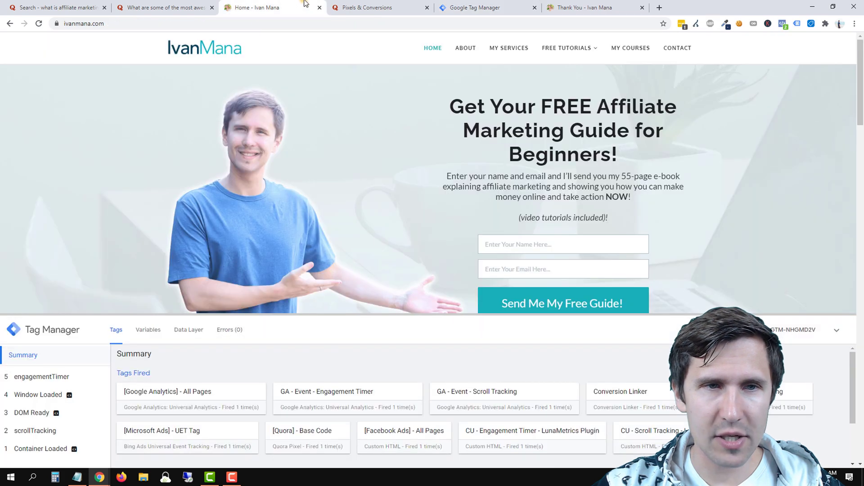
left_click(39, 24)
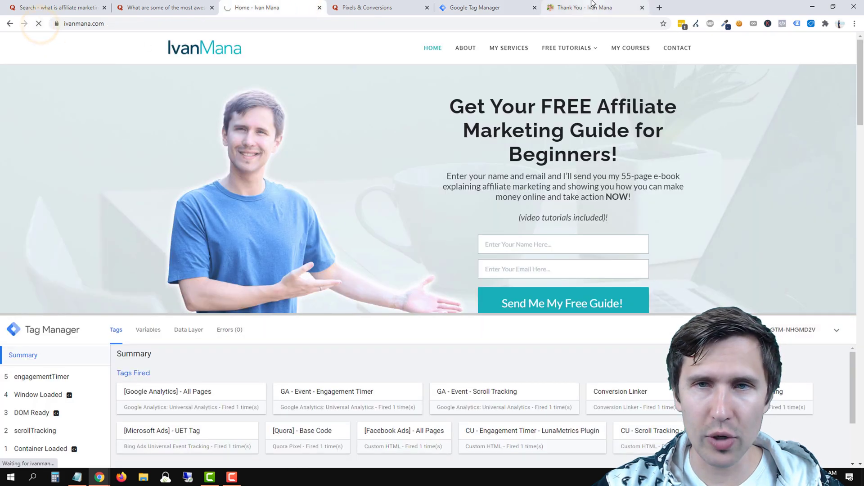
left_click(597, 3)
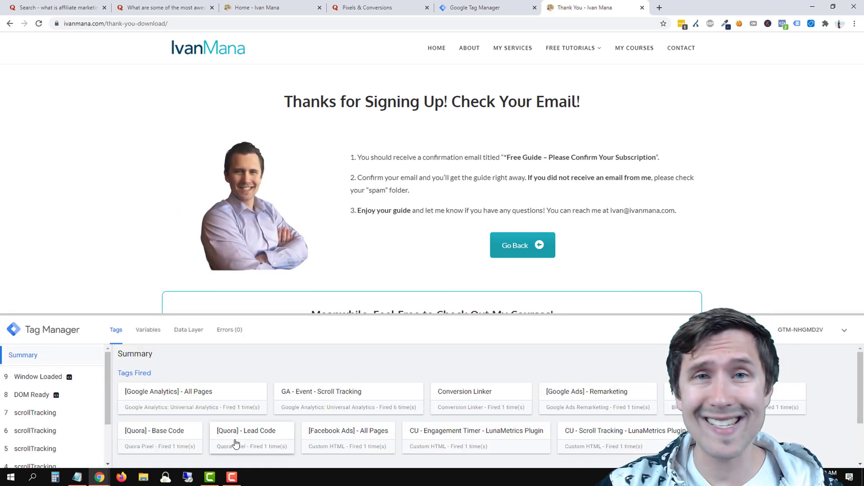
left_click(277, 7)
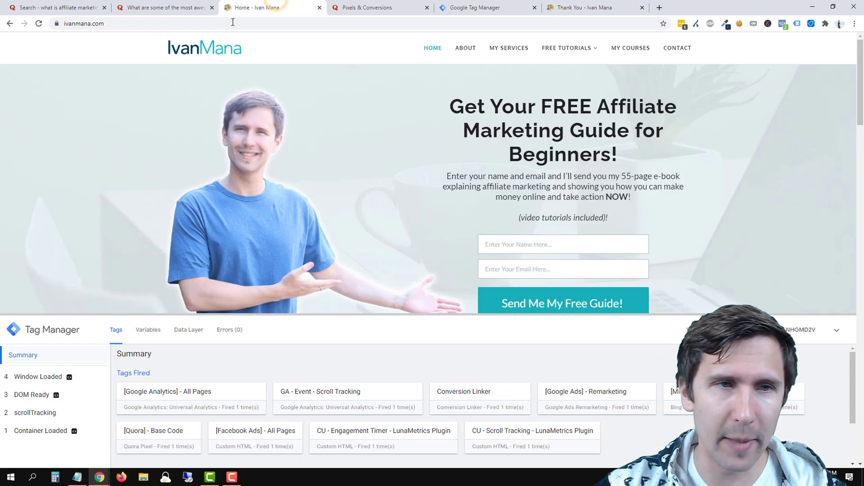
left_click(39, 25)
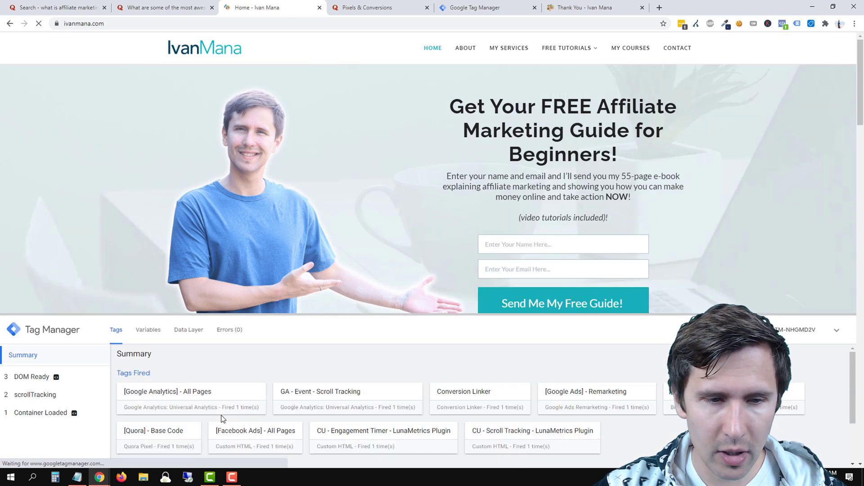
left_click(507, 49)
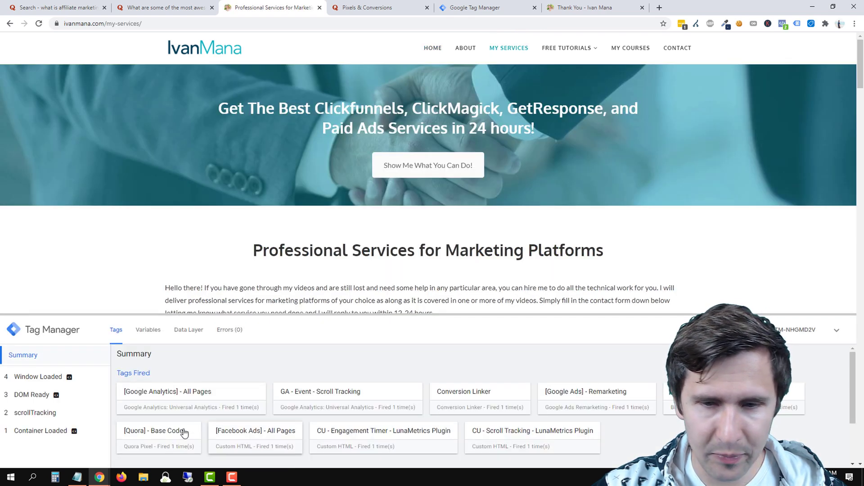
left_click(431, 50)
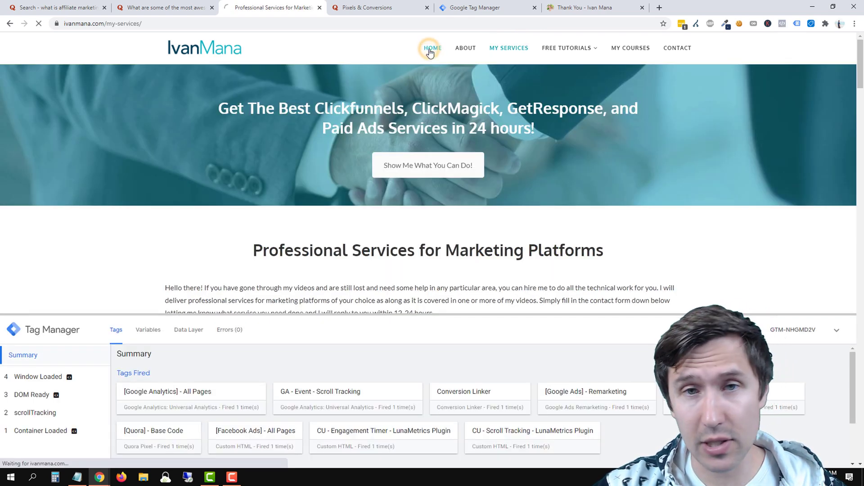
left_click(610, 4)
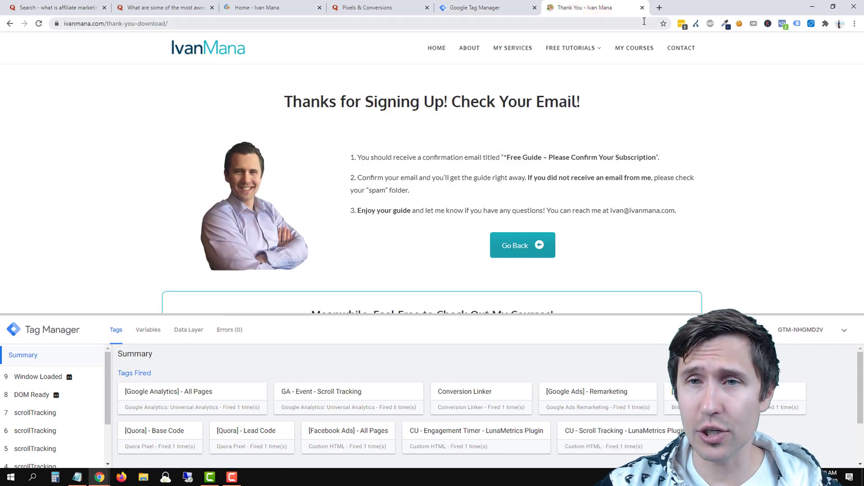
left_click(477, 7)
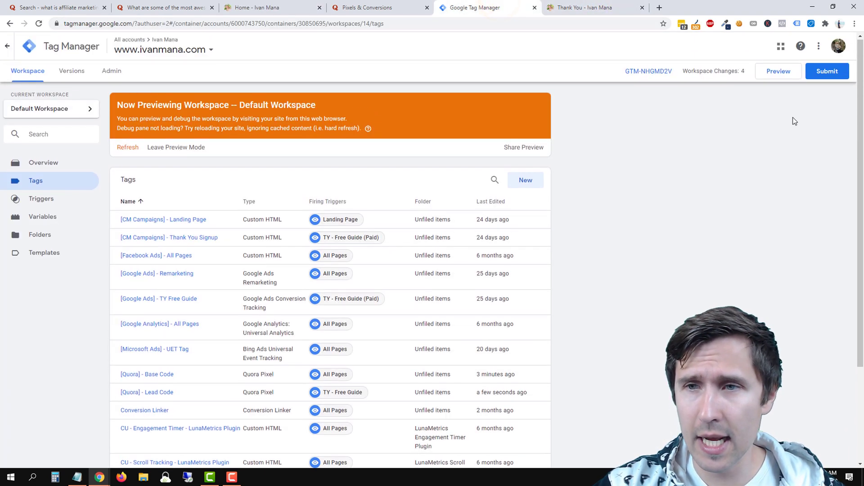
Publish the workspace as version 14 named 'added quora code'.
left_click(828, 71)
left_click(821, 45)
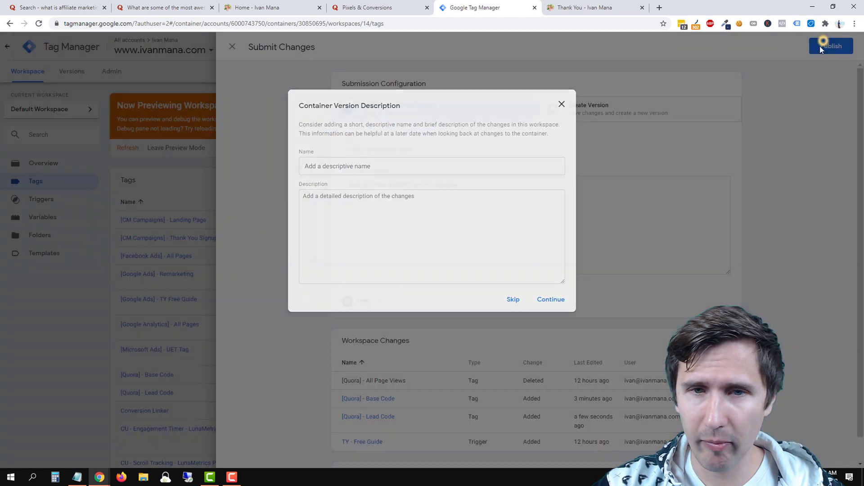
left_click(343, 166)
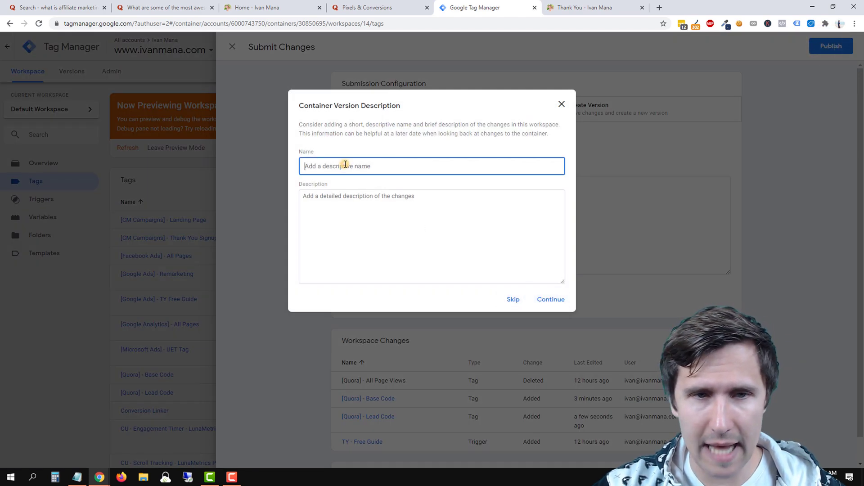
type("added quora")
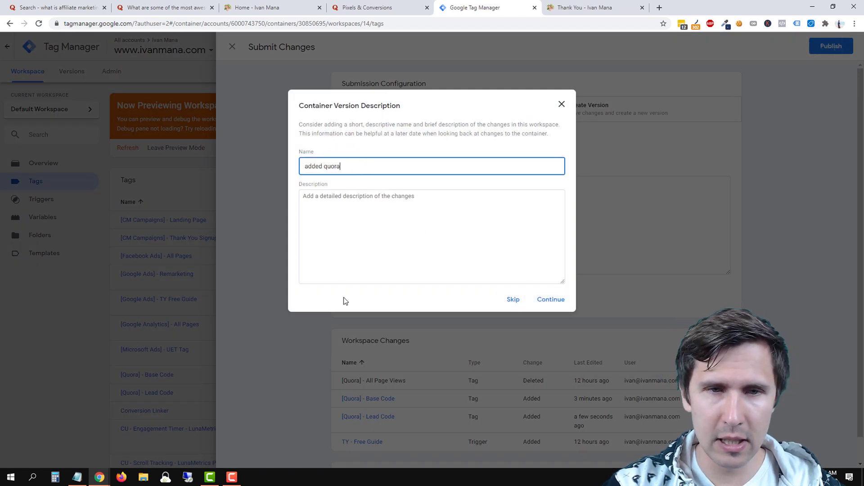
type(" code")
key("Tab")
type("ad")
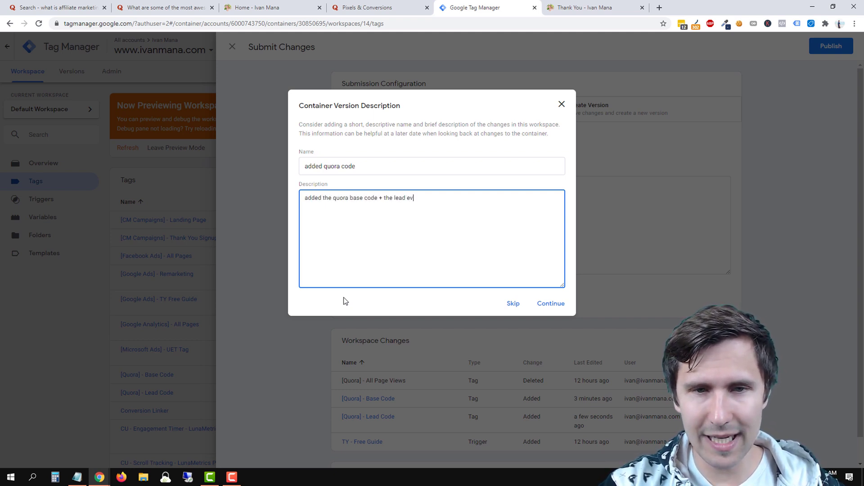
left_click(550, 302)
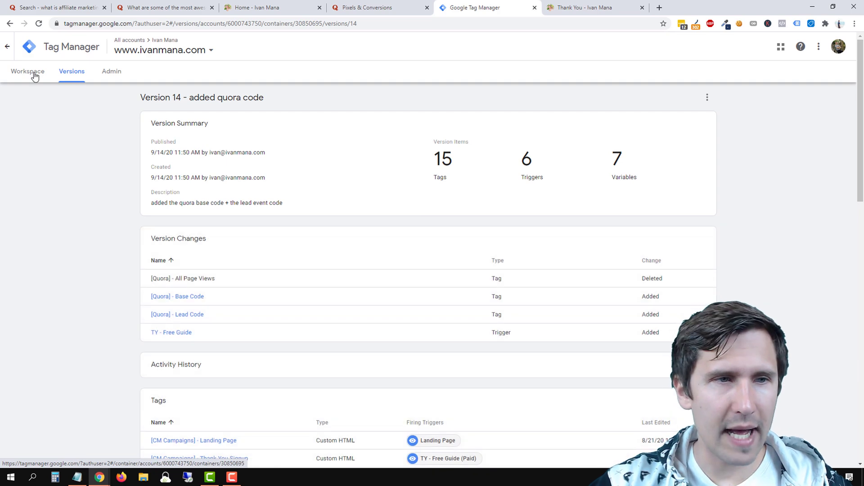
Leave preview mode and return to the Quora pixels page, closing the partner dialog.
left_click(32, 73)
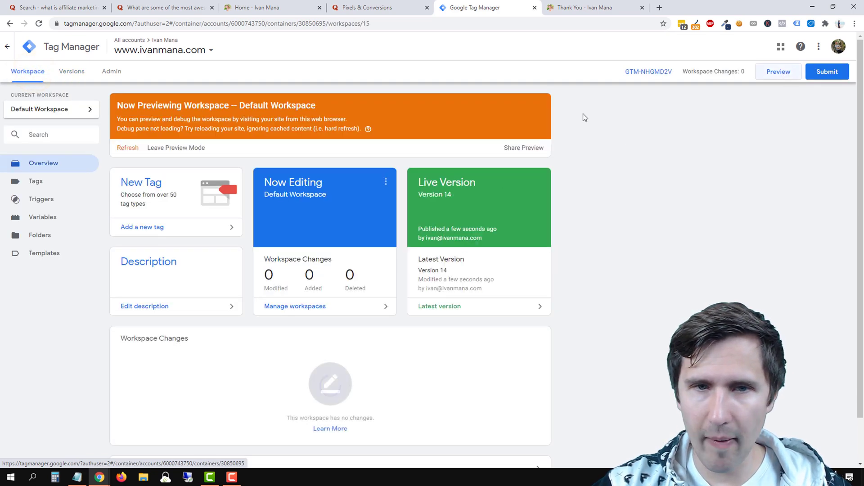
left_click(181, 152)
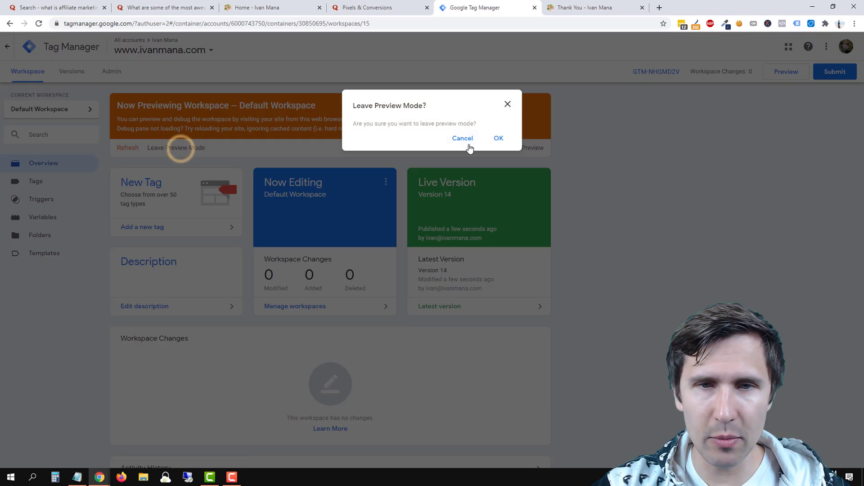
left_click(498, 139)
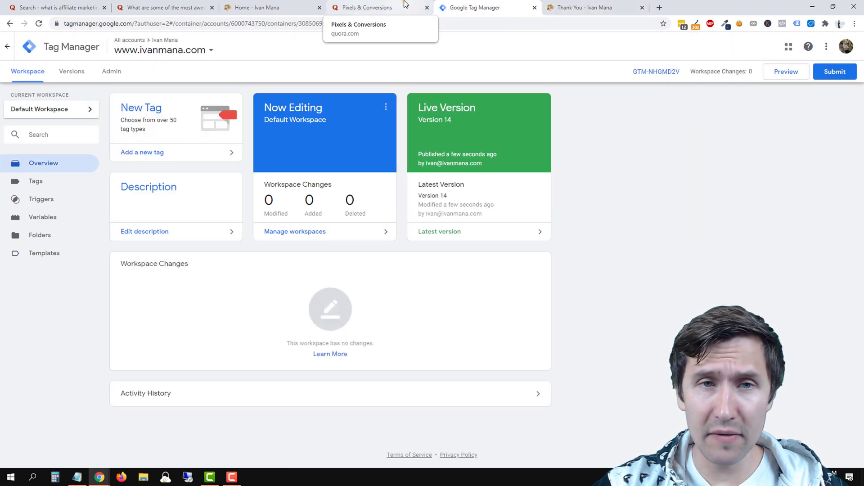
left_click(404, 7)
left_click(543, 332)
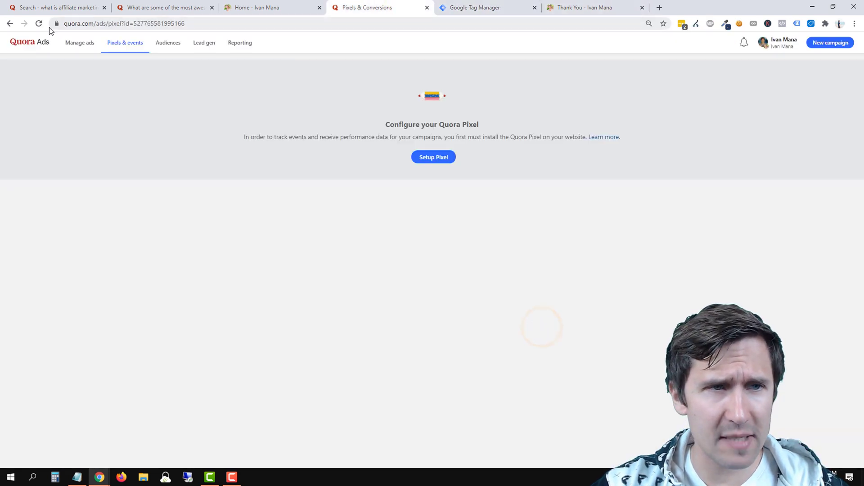
Reload Pixels & events and confirm Generate Lead is Active with 1 event.
left_click(36, 25)
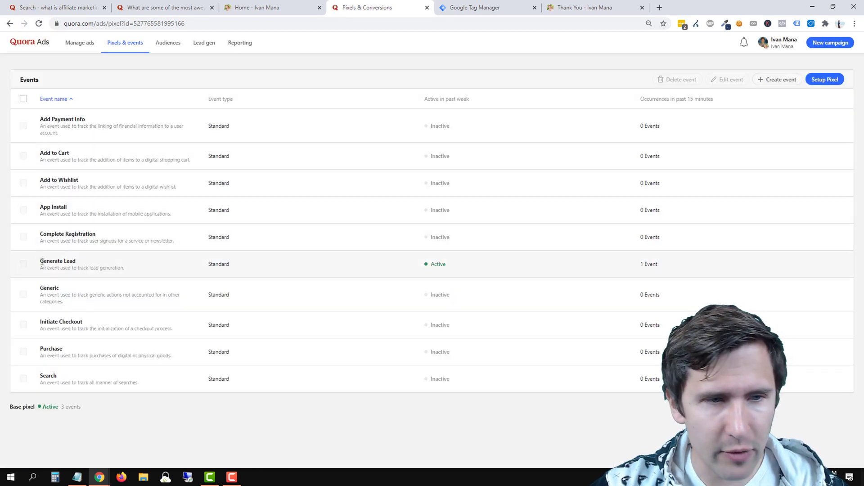
left_click_drag(42, 261, 76, 262)
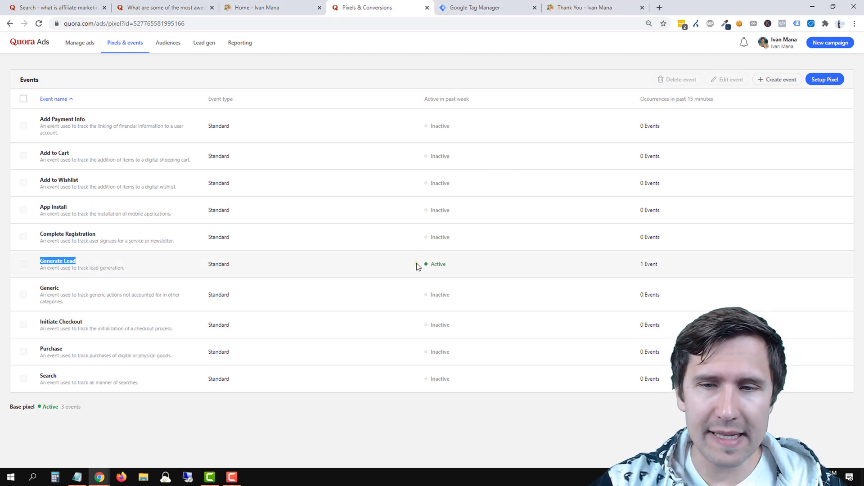
left_click_drag(417, 266, 692, 263)
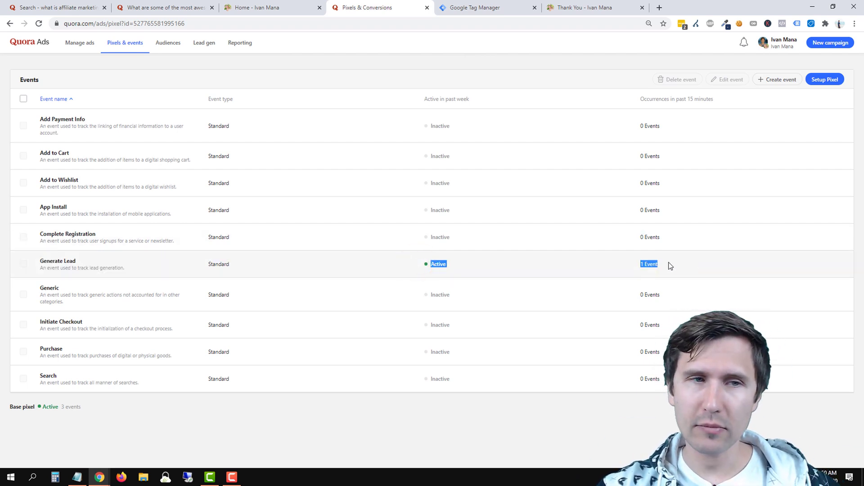
Close the thank-you page tab and open the campaign management overview.
left_click(594, 7)
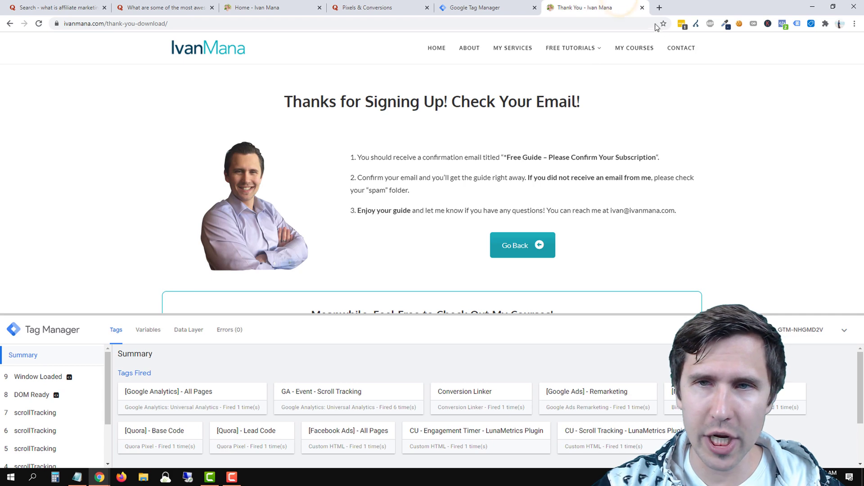
left_click(641, 8)
left_click(392, 7)
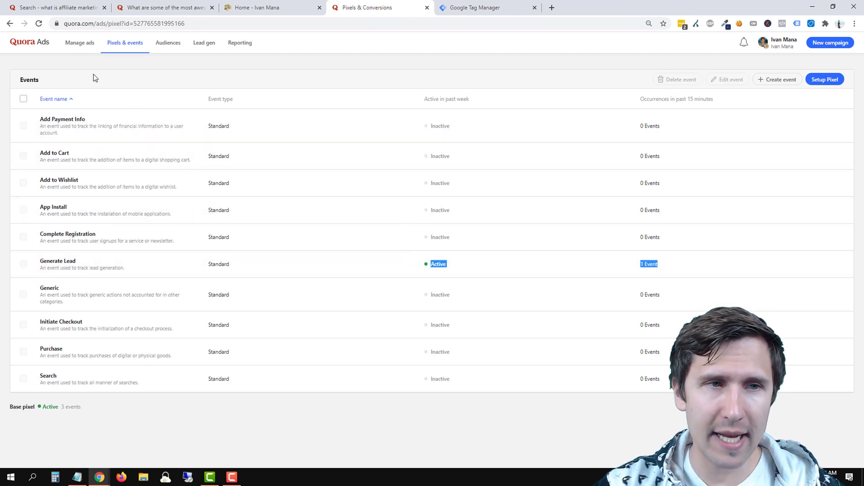
left_click(72, 44)
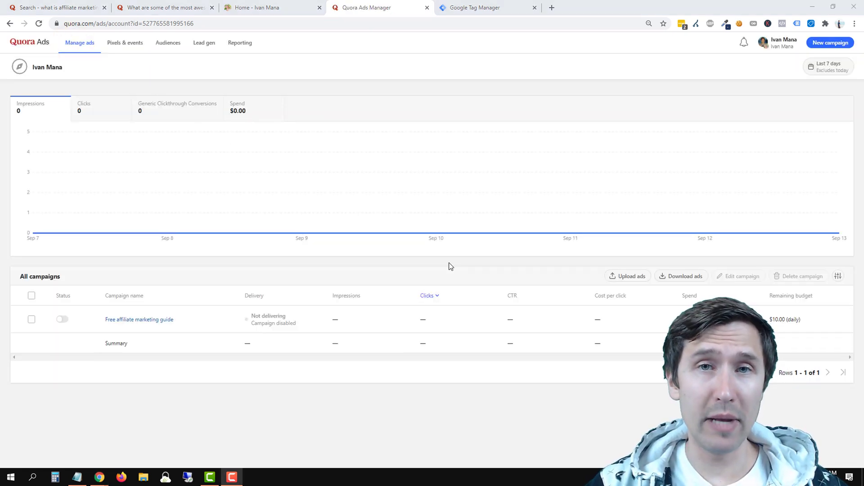
Add Generate Lead clickthrough, viewthrough, conversion %, and cost-per-conversion columns to the campaigns table.
left_click(838, 276)
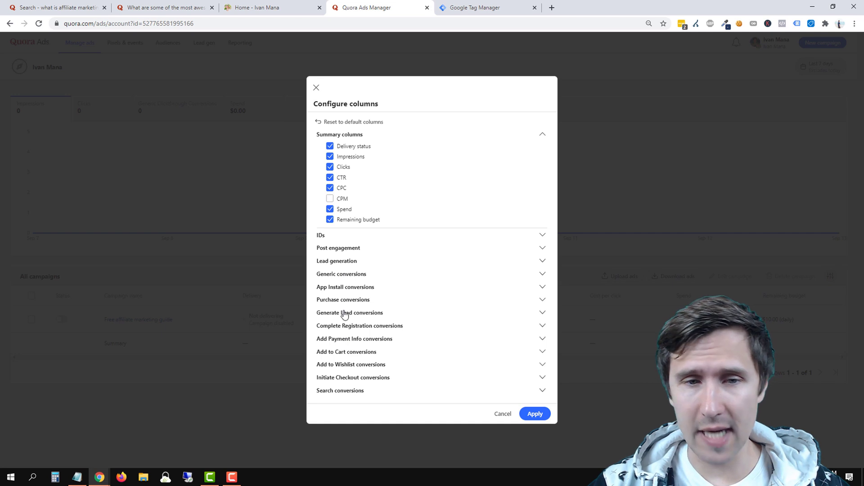
left_click(347, 274)
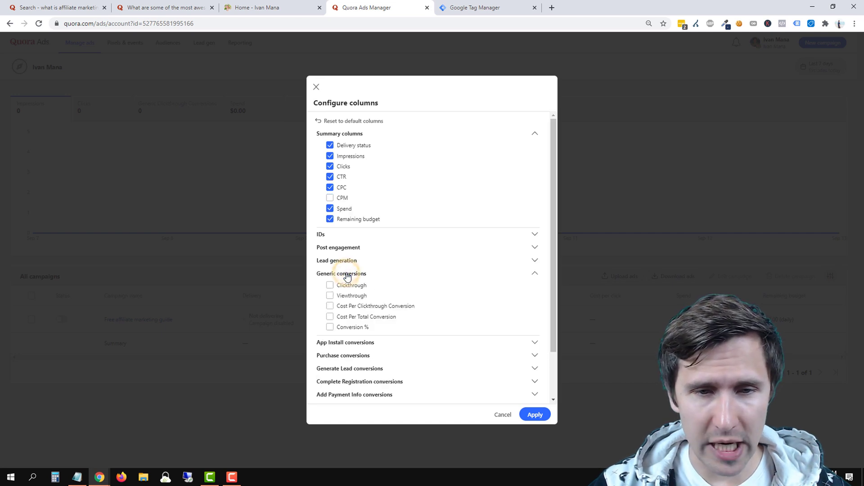
scroll(348, 279, "down", 1)
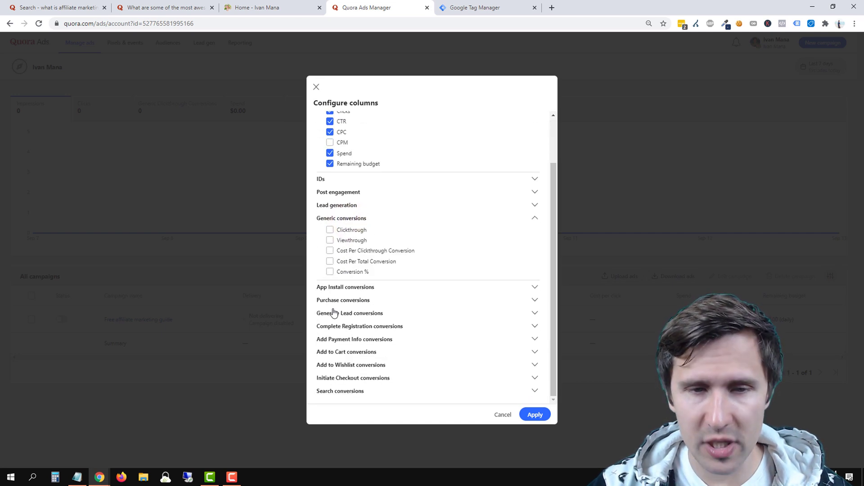
left_click(334, 315)
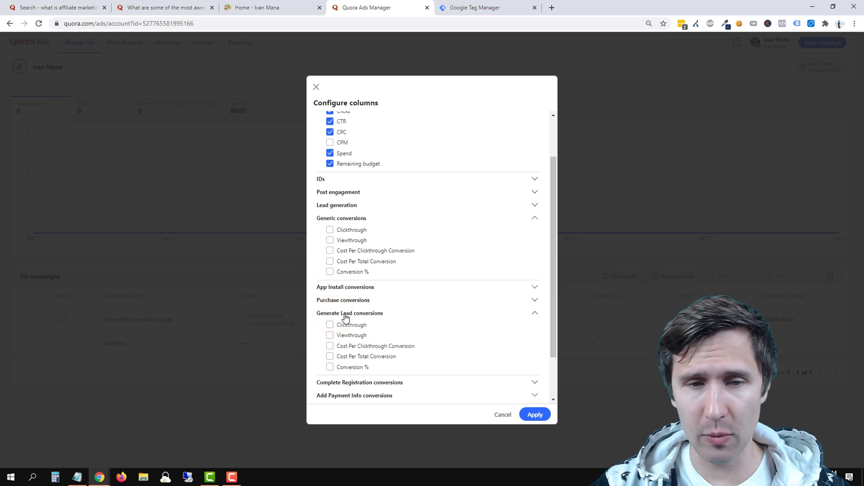
scroll(364, 331, "down", 1)
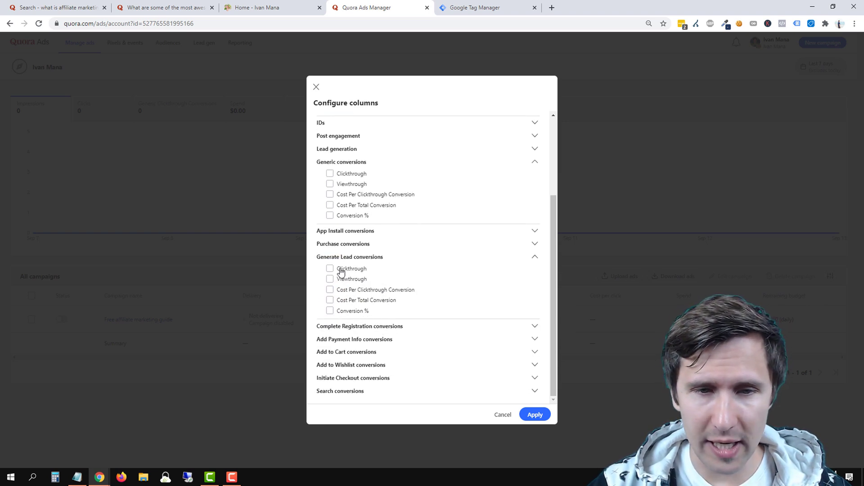
left_click(341, 272)
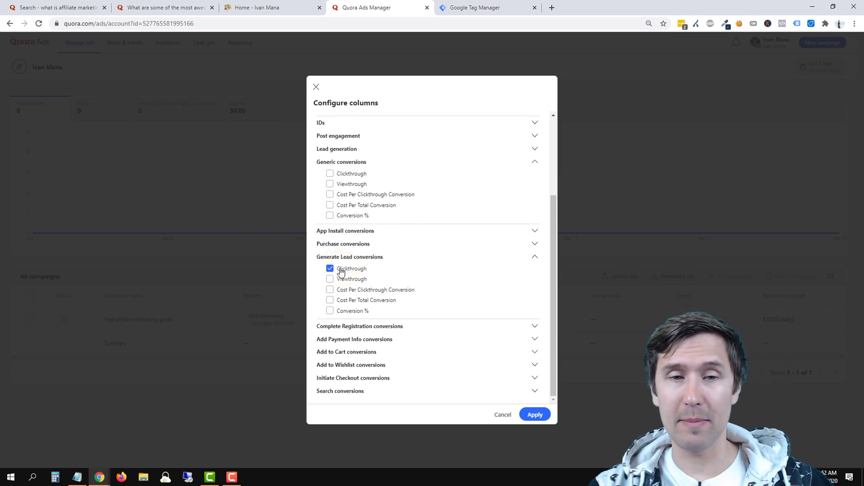
left_click(350, 314)
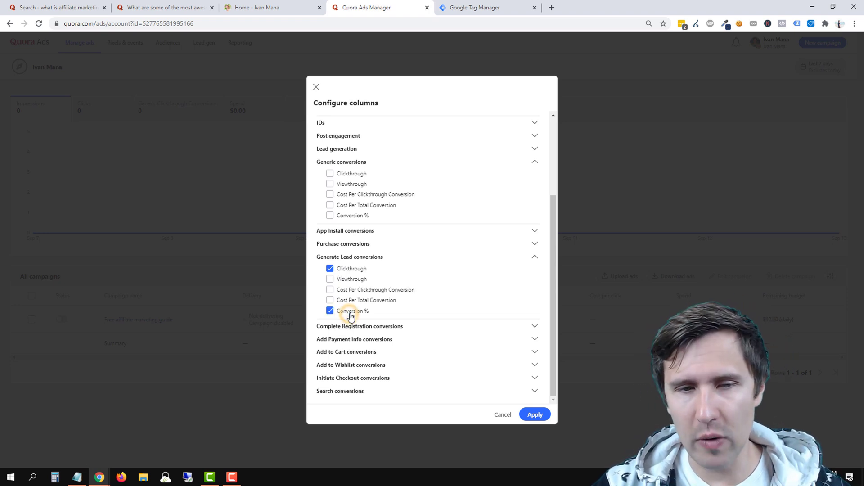
left_click(351, 280)
left_click(349, 289)
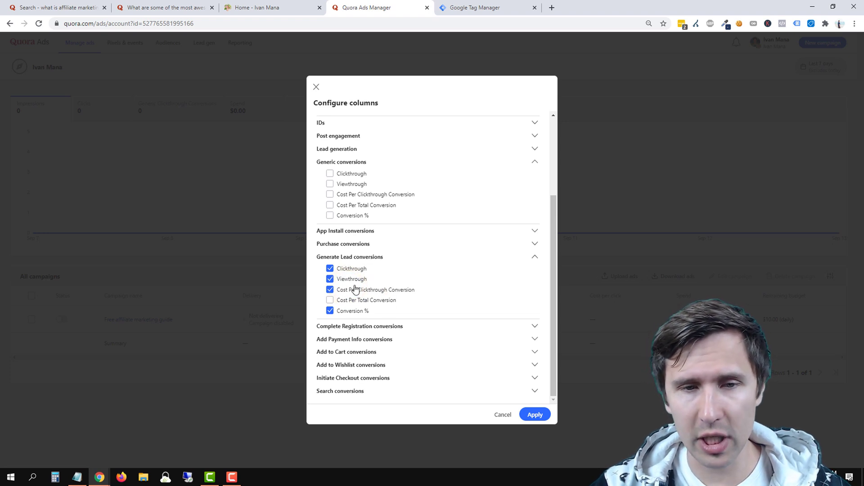
left_click(346, 300)
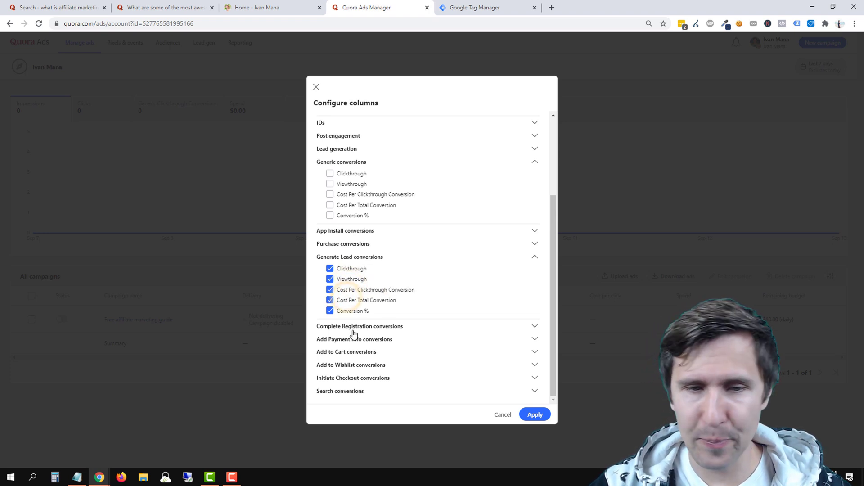
left_click(535, 414)
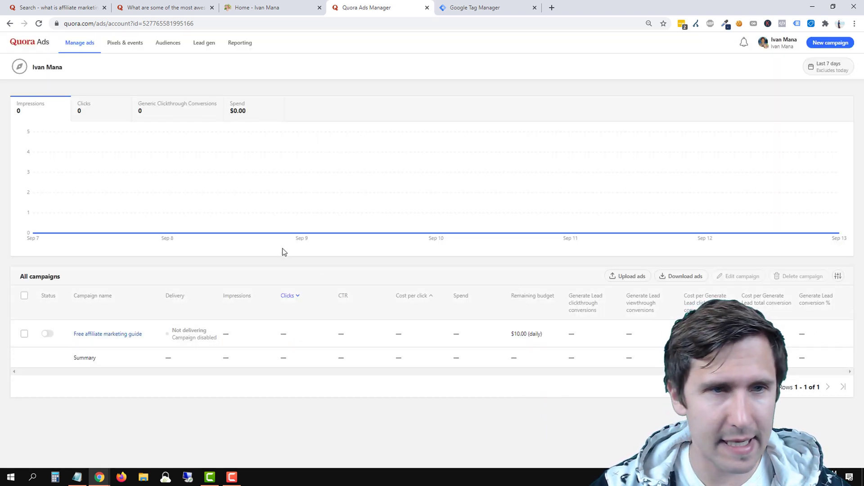
Open the Free affiliate marketing guide campaign, then go to the Audiences section.
left_click(100, 335)
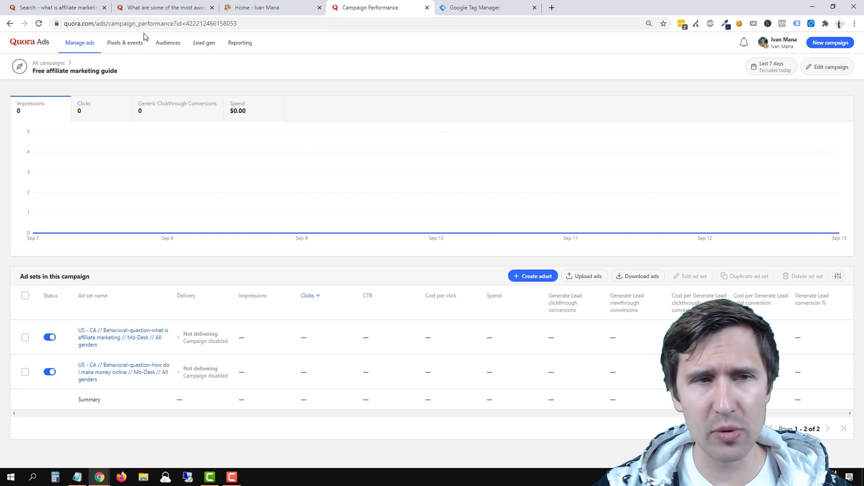
left_click(166, 43)
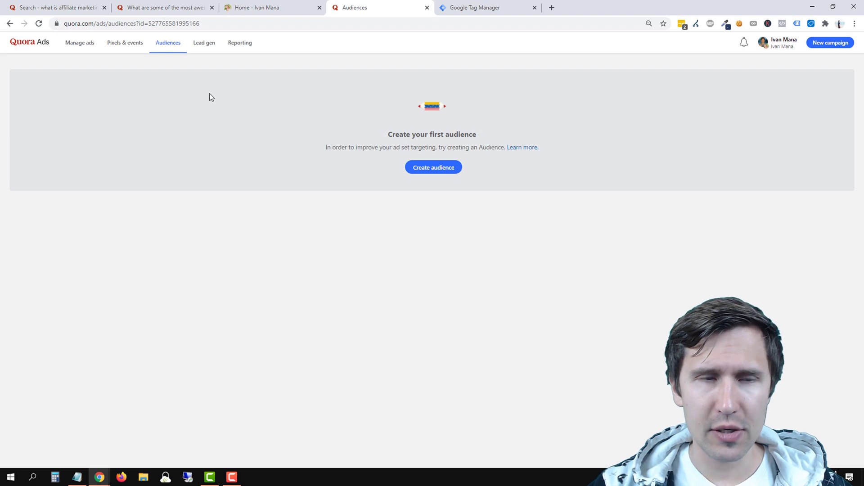
Start a new Website Traffic audience and look up the website's services page.
left_click(434, 168)
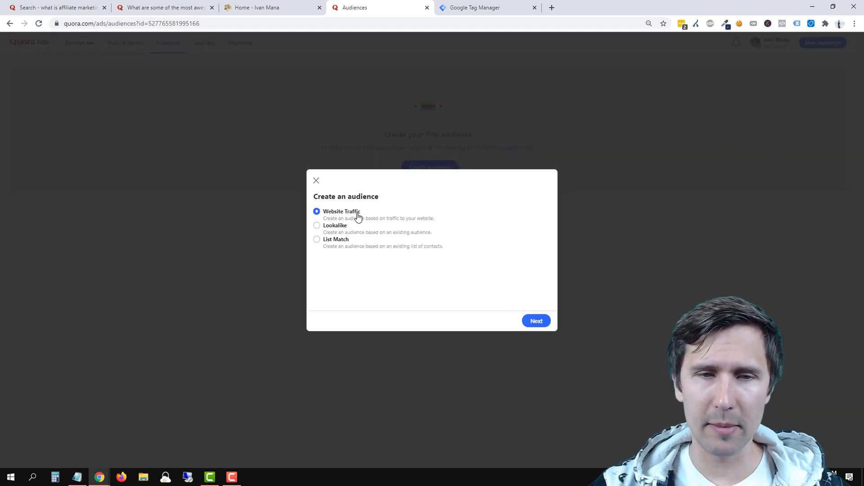
left_click(536, 321)
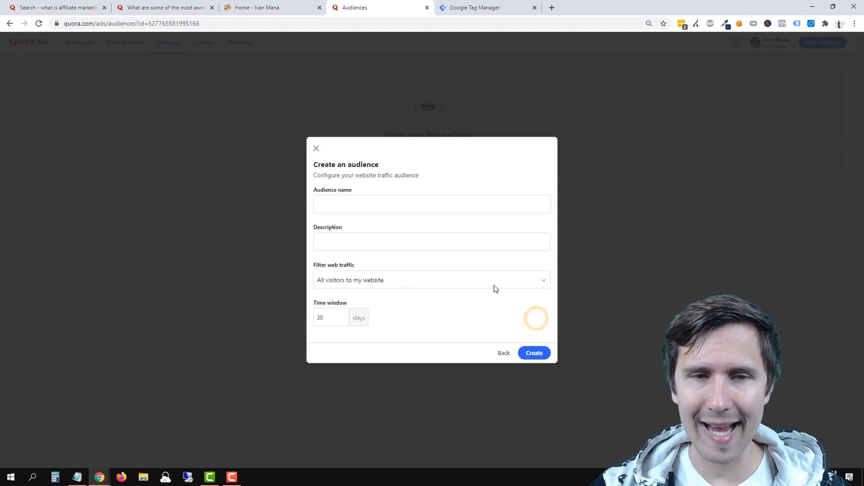
left_click(346, 205)
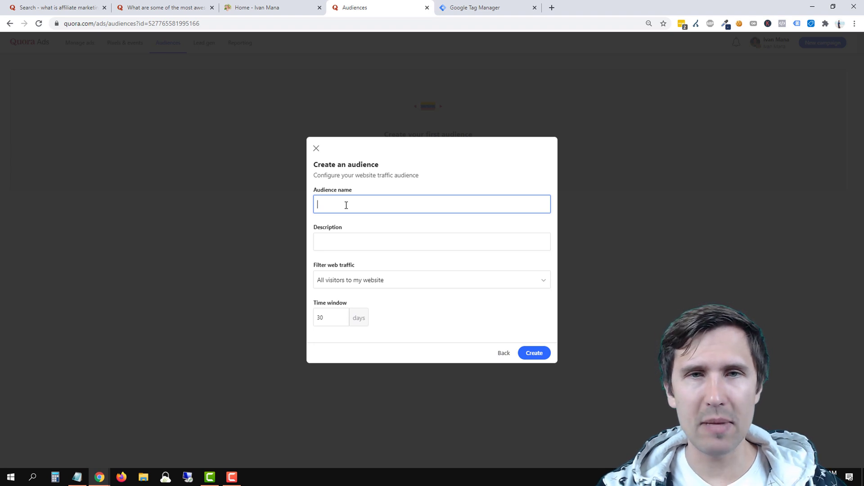
left_click(265, 7)
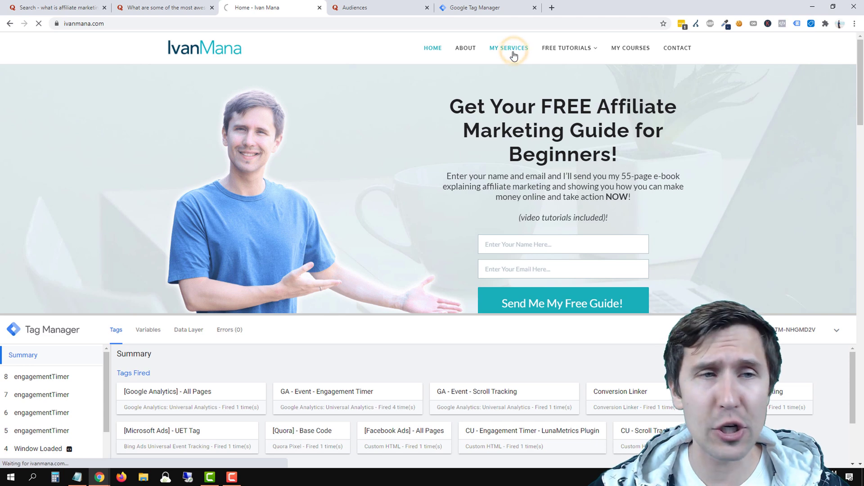
left_click(210, 47)
left_click(396, 3)
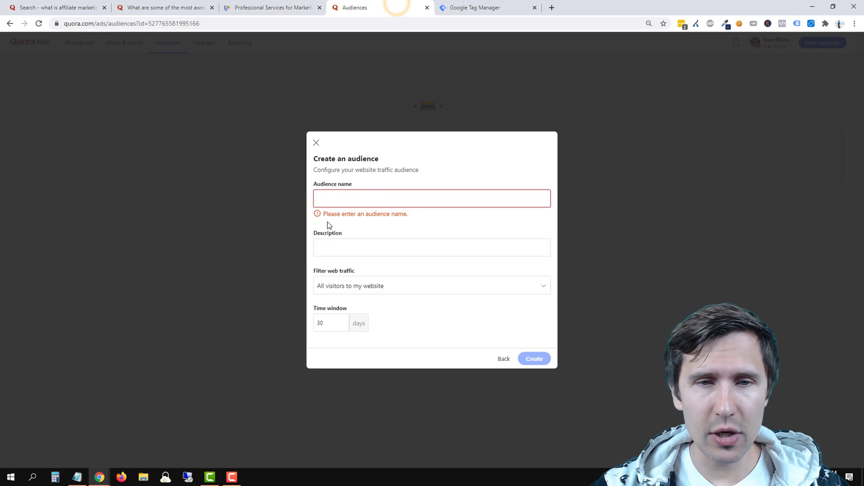
Name the audience 'My Services visitors' with description 'People that vent to my services page'.
left_click(352, 206)
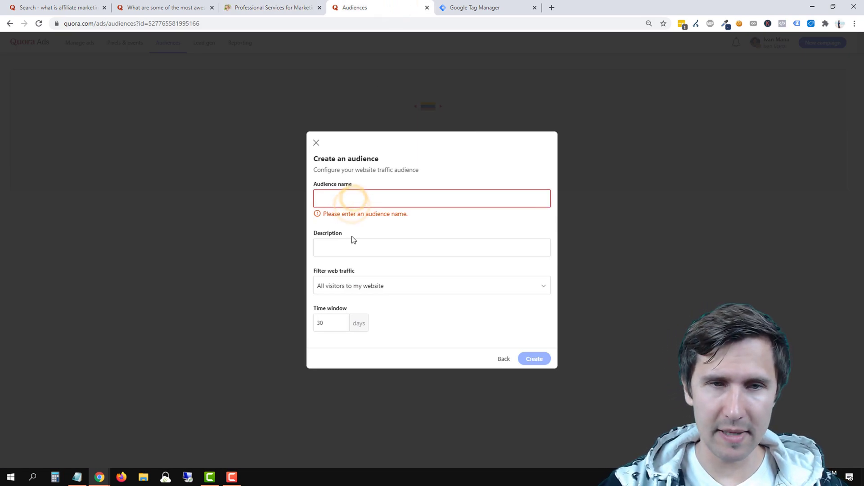
type("My Services")
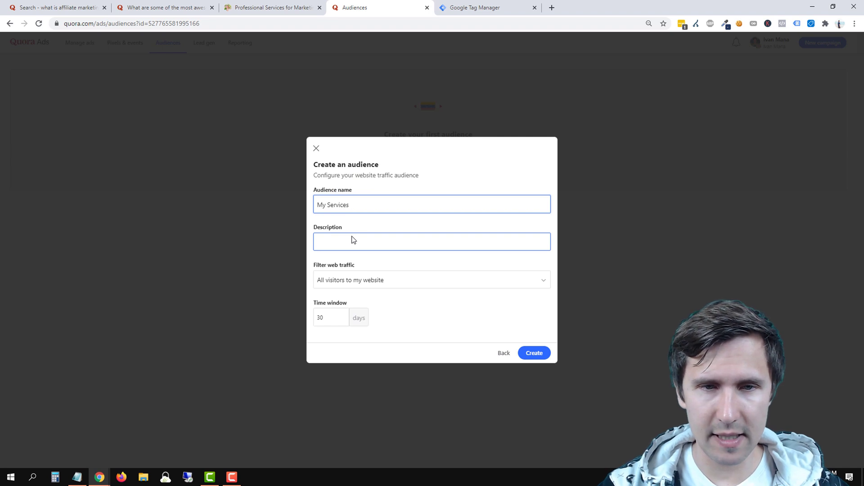
type(" visitors")
left_click(354, 240)
type("Poeple")
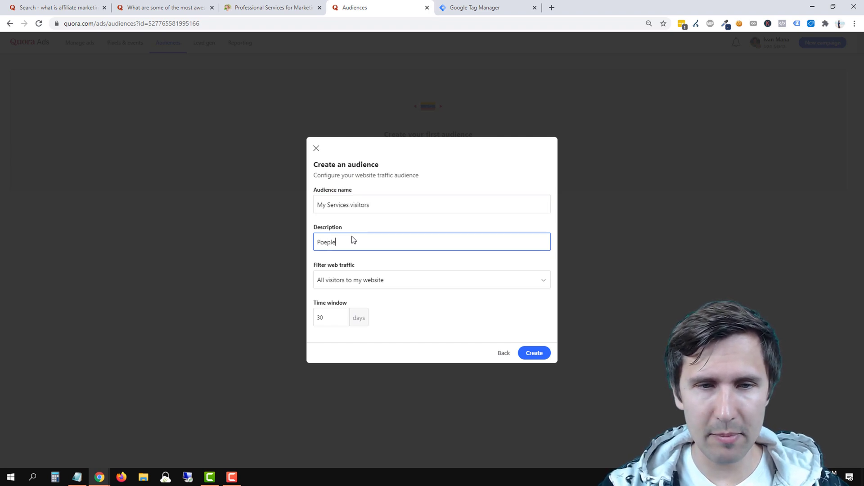
key("BackSpace")
key("BackSpace")
key("BackSpace")
key("BackSpace")
key("BackSpace")
type("eople t")
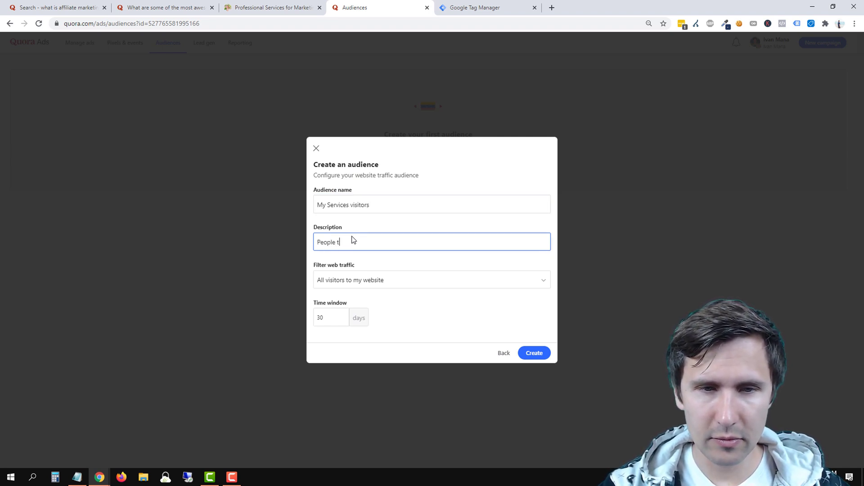
type("hat vent to my serv")
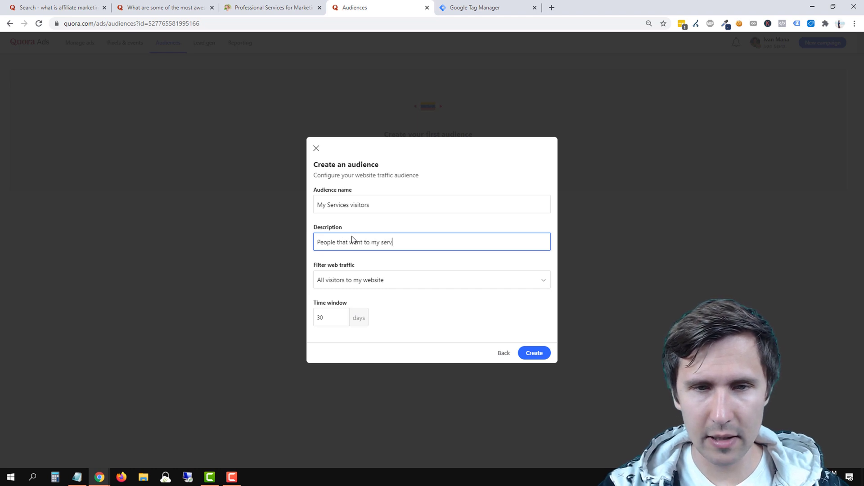
type("ices page")
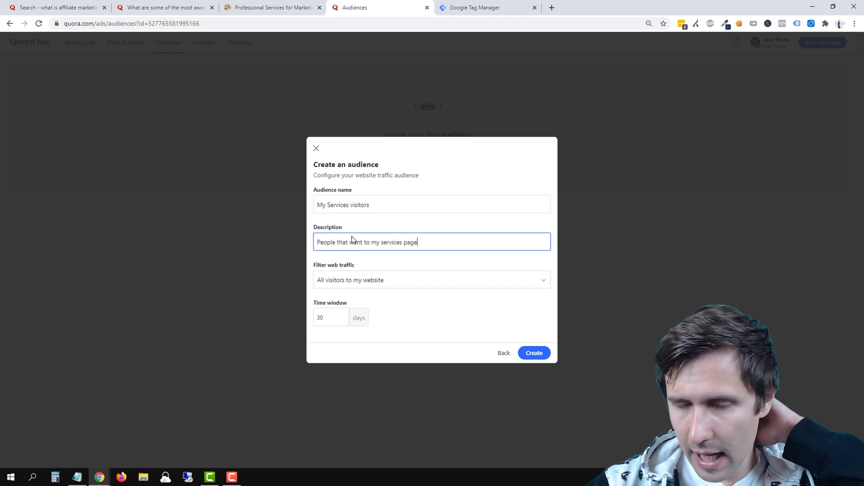
Target visitors to specific pages whose URL contains my-services.
left_click(394, 287)
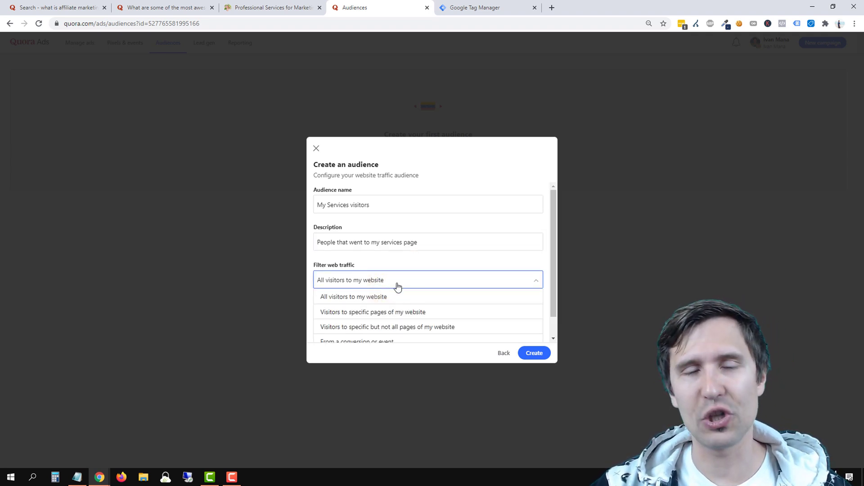
left_click(381, 315)
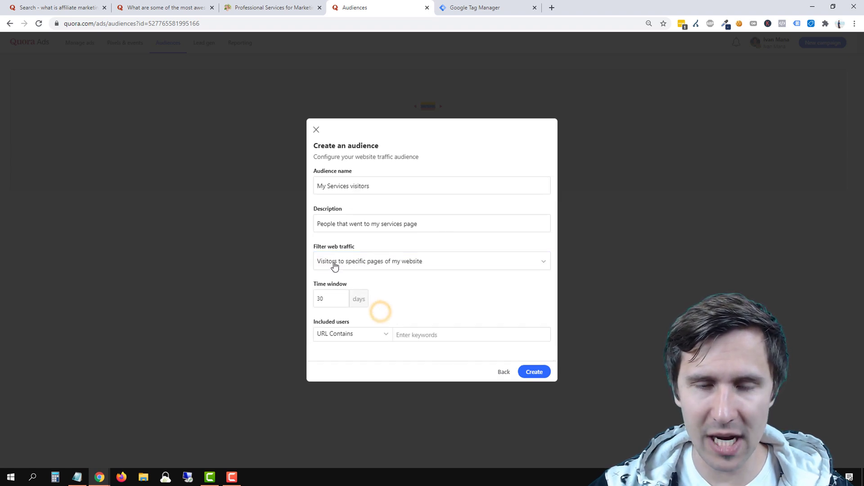
left_click(424, 337)
type("my-services")
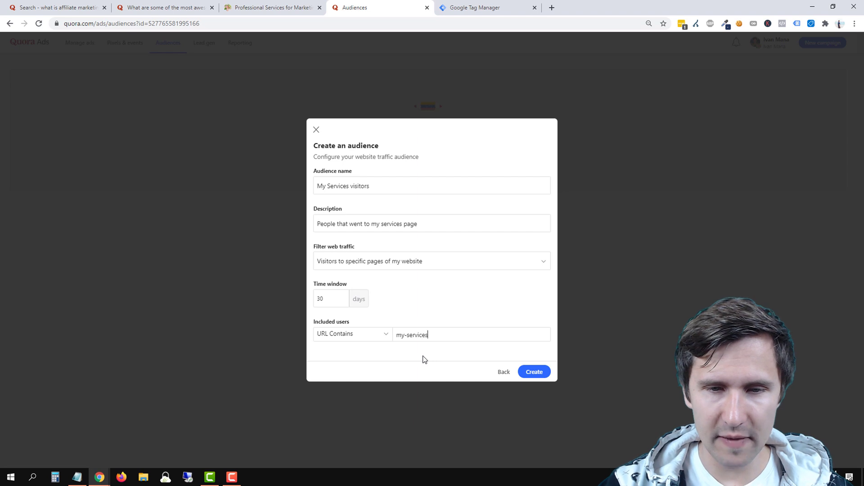
key("Return")
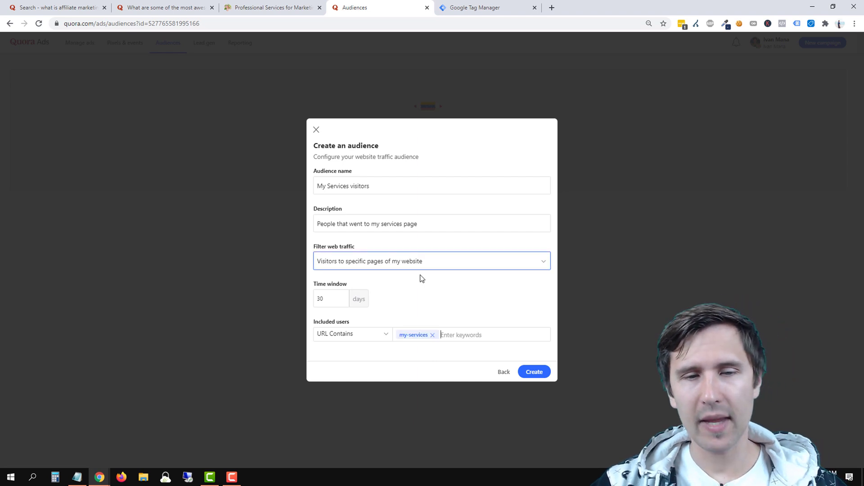
Verify the services page URL, then create the My Services visitors audience.
left_click(283, 8)
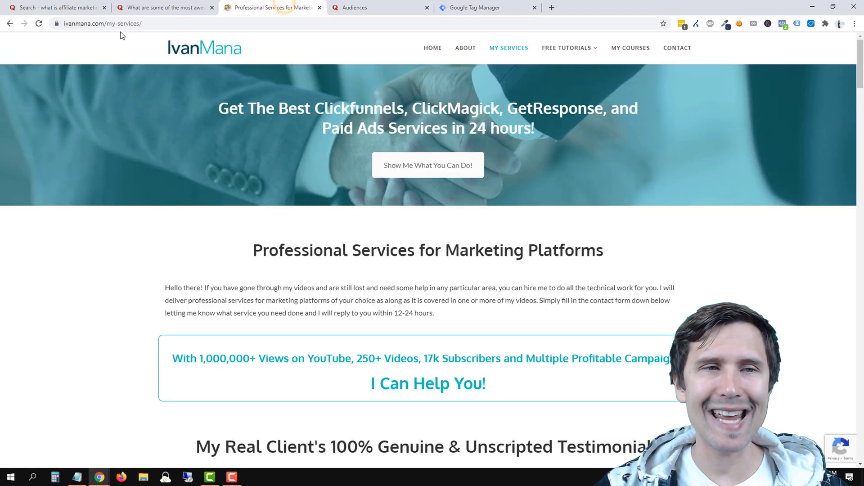
left_click(390, 8)
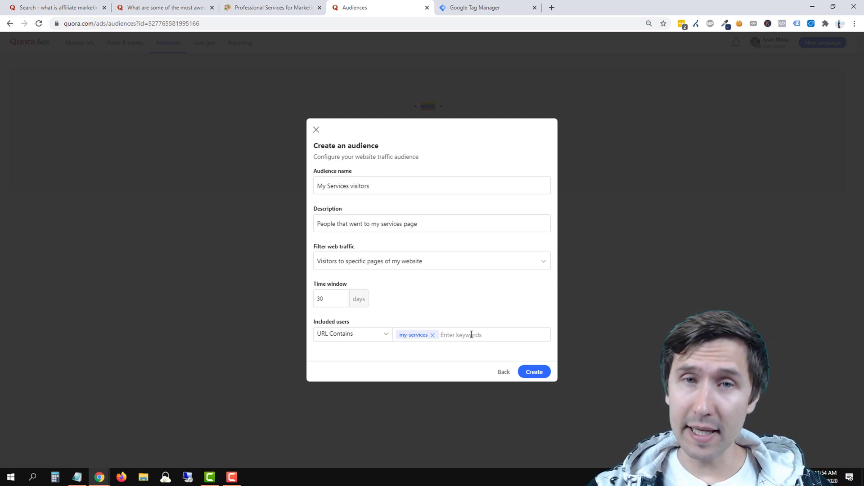
left_click(531, 372)
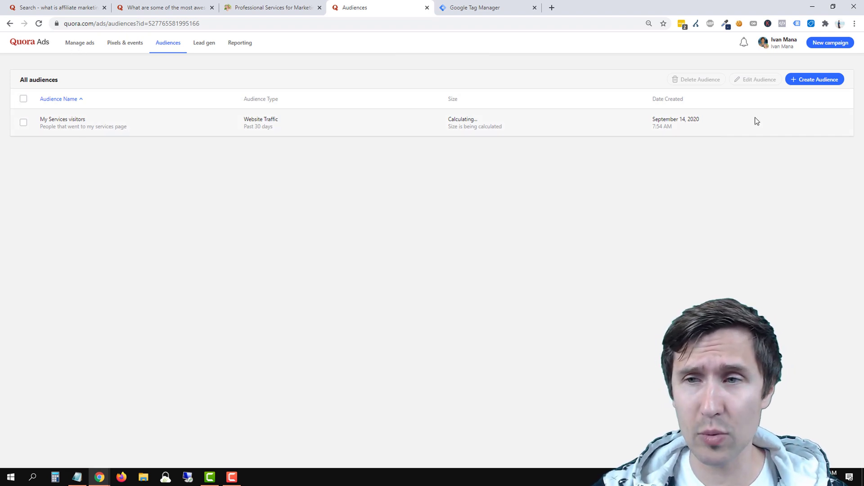
left_click(807, 79)
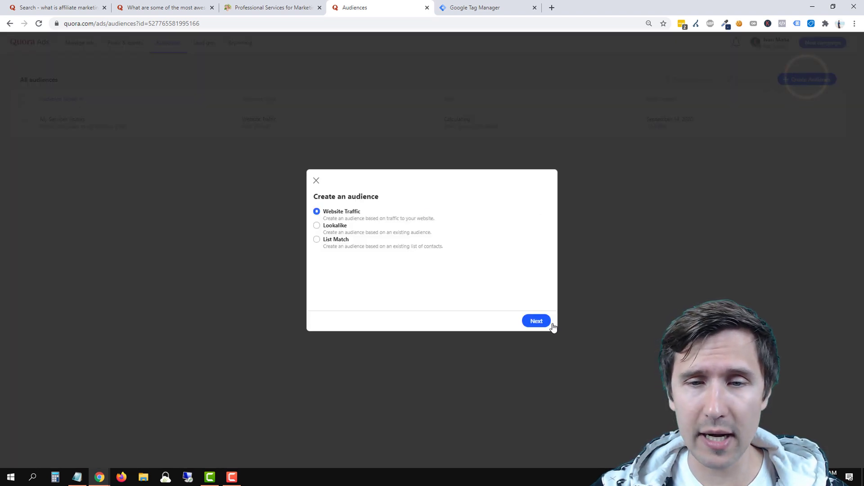
Start a website traffic audience named 'All website visitors', described as 'all people who visited my site'.
left_click(529, 321)
left_click(347, 204)
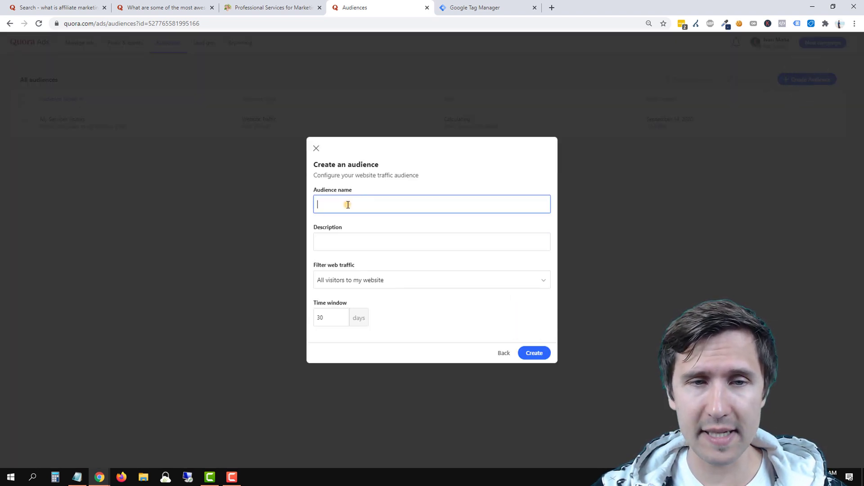
type("A")
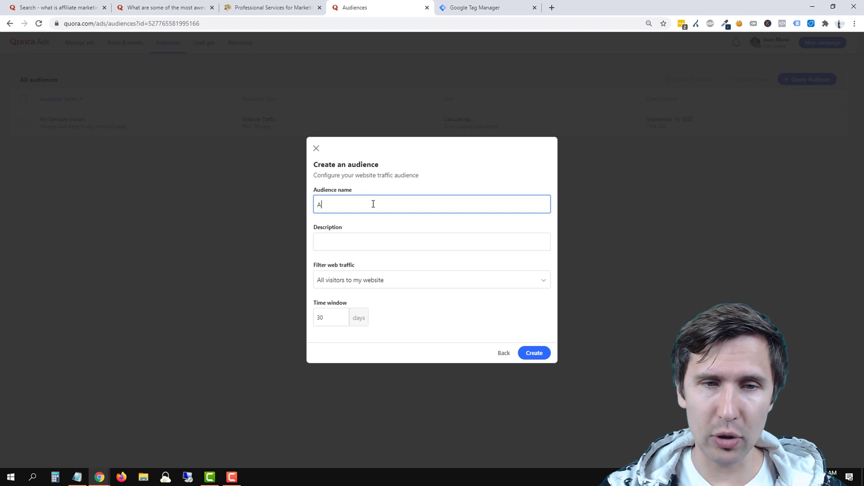
type("ll website visitors")
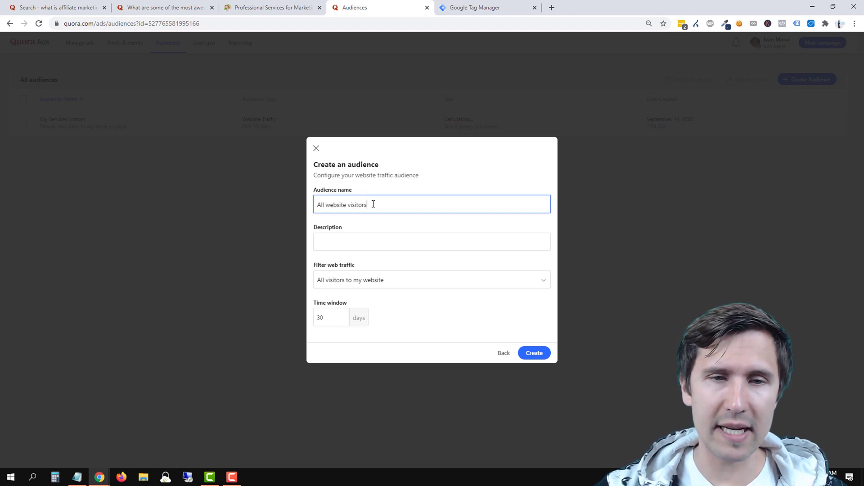
left_click(343, 241)
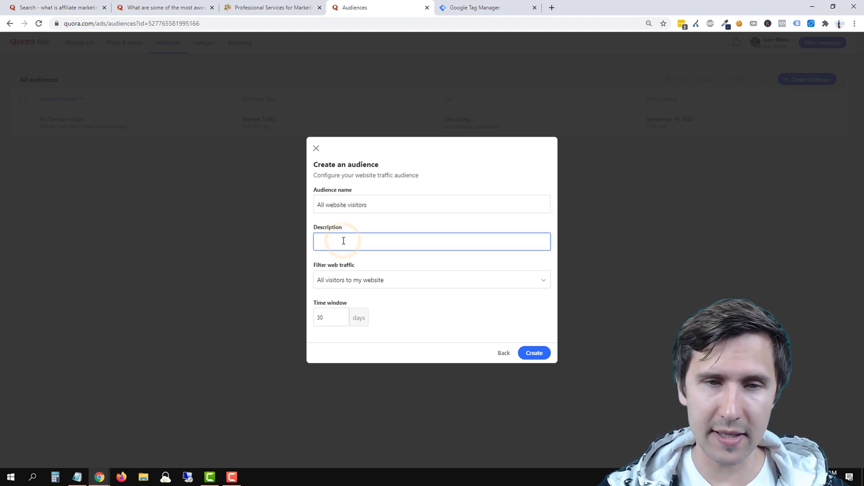
type("all p")
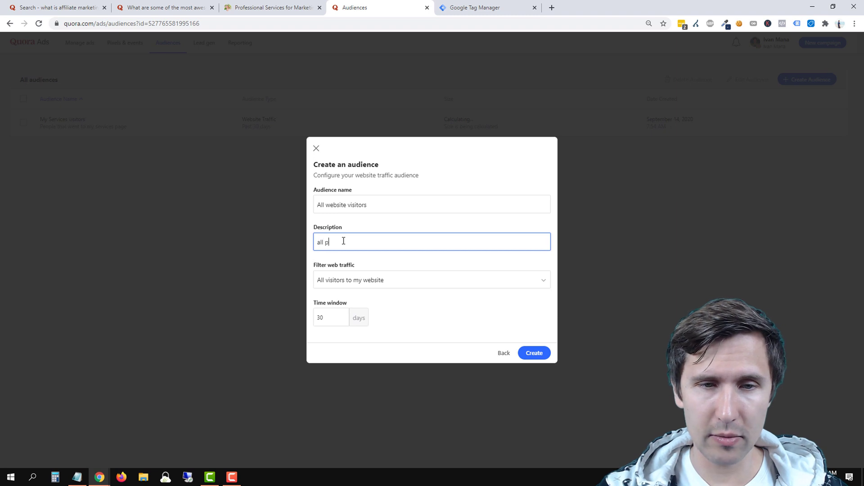
type("eople who visited my site")
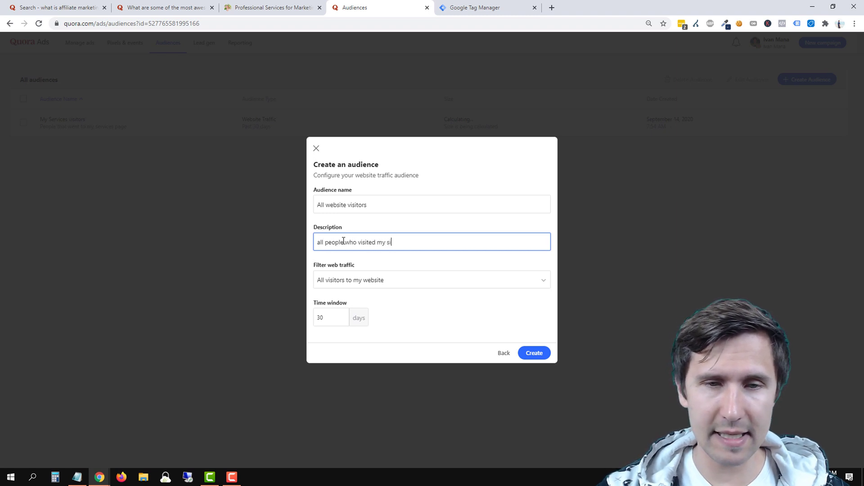
Clear the 30 from the Time window field.
double_click(326, 318)
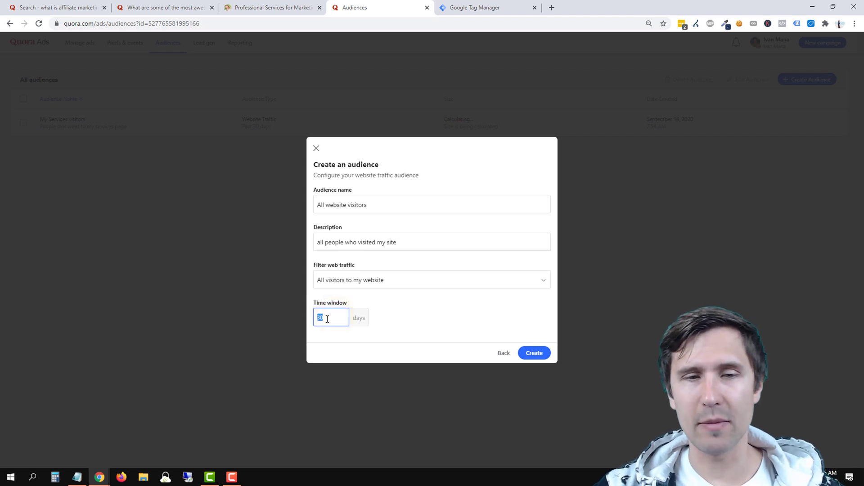
left_click(327, 319)
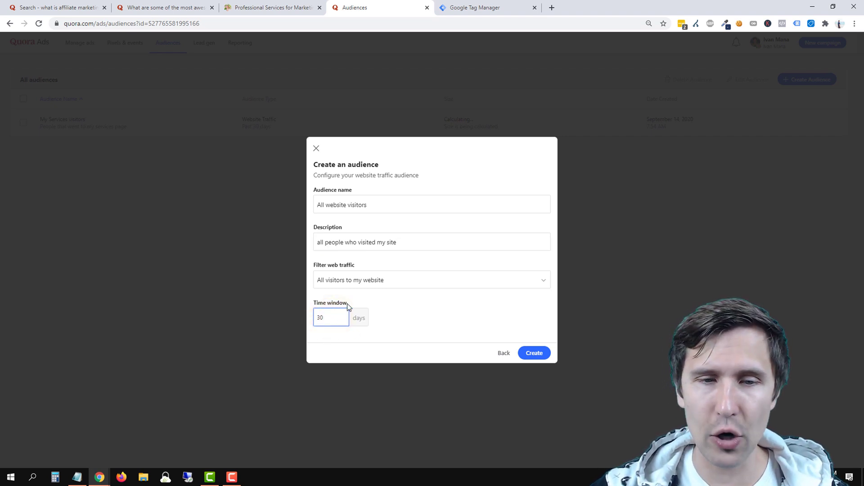
left_click_drag(347, 303, 312, 319)
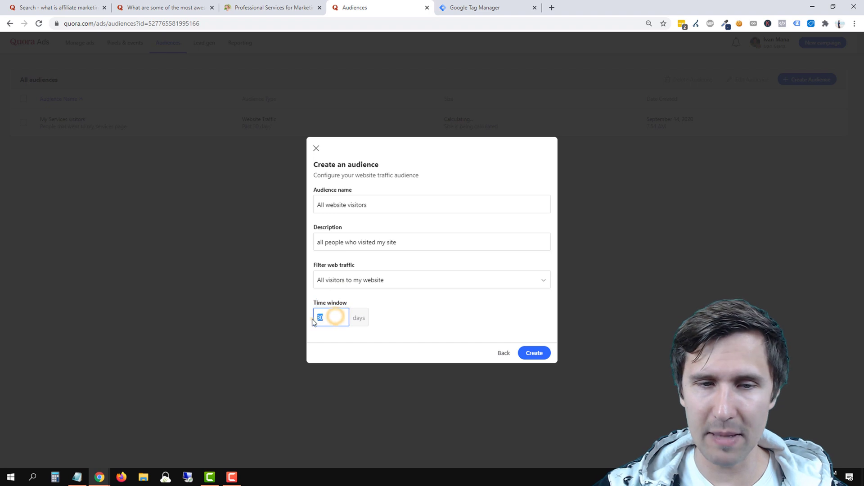
left_click(313, 322)
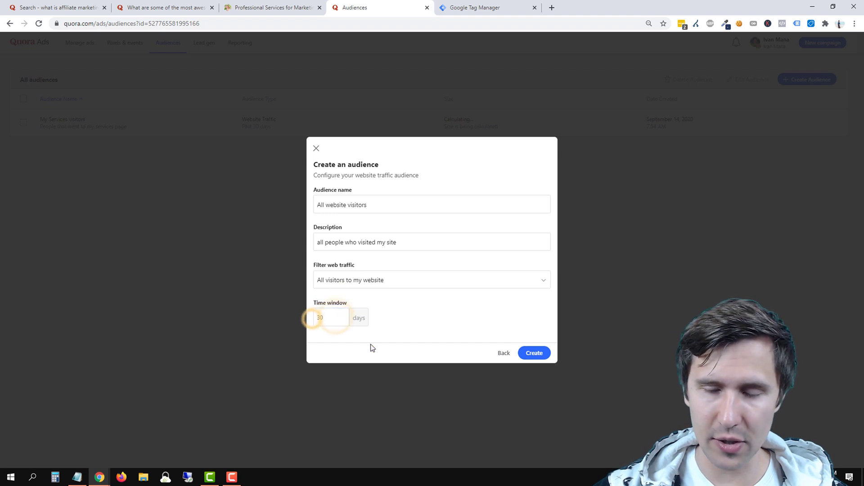
double_click(332, 317)
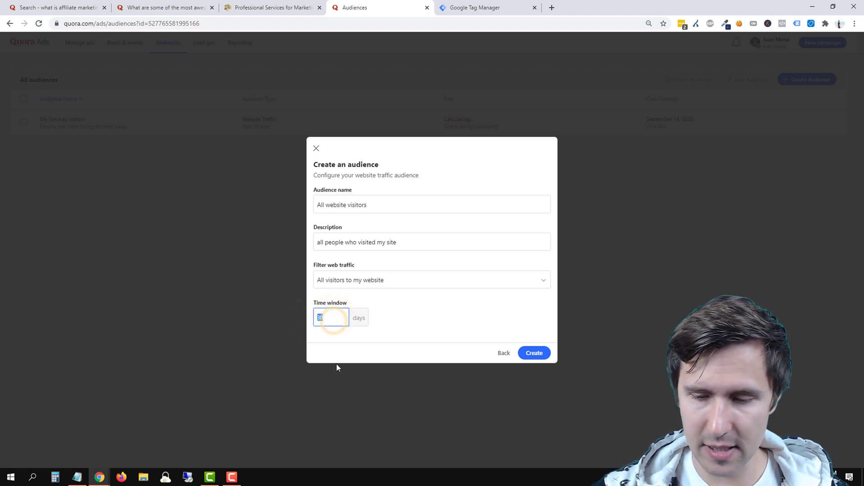
key("BackSpace")
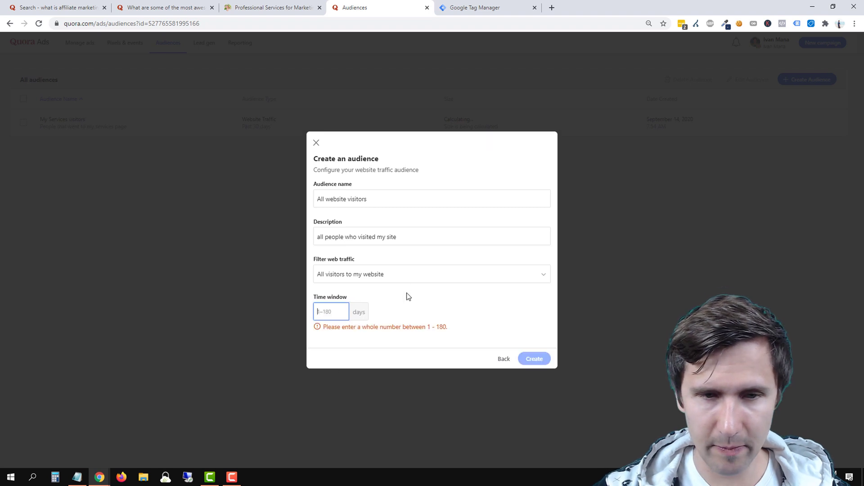
Try 180 and then 1 as the time window before settling back on 30 days.
left_click(407, 294)
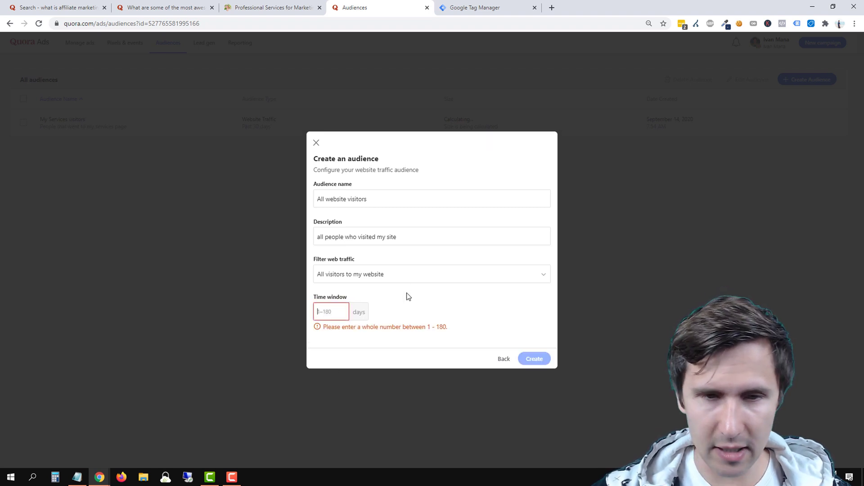
type("180")
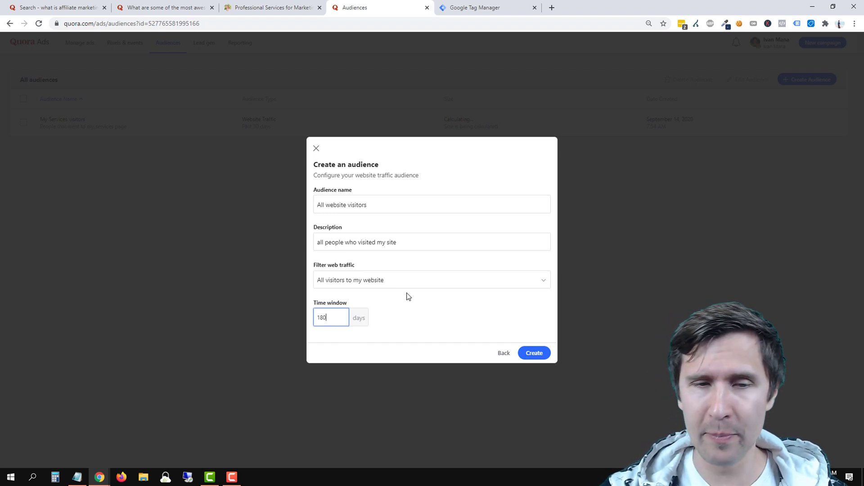
key("BackSpace")
key("BackSpace")
key("BackSpace")
type("1")
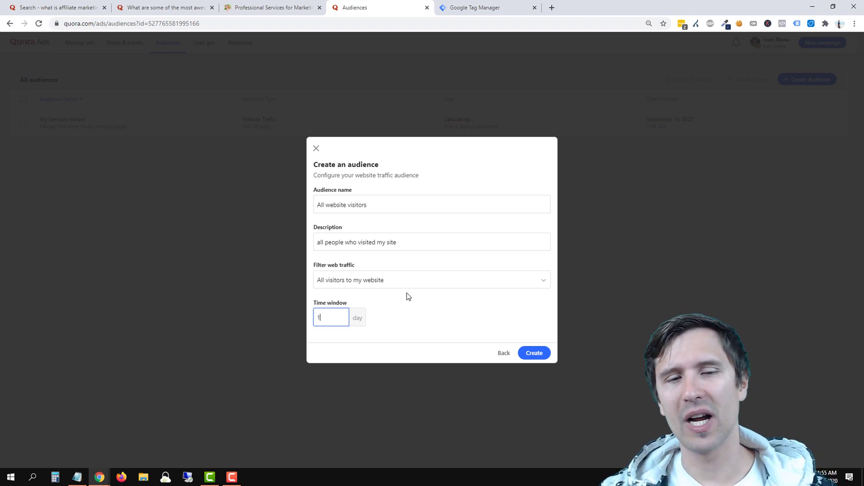
key("BackSpace")
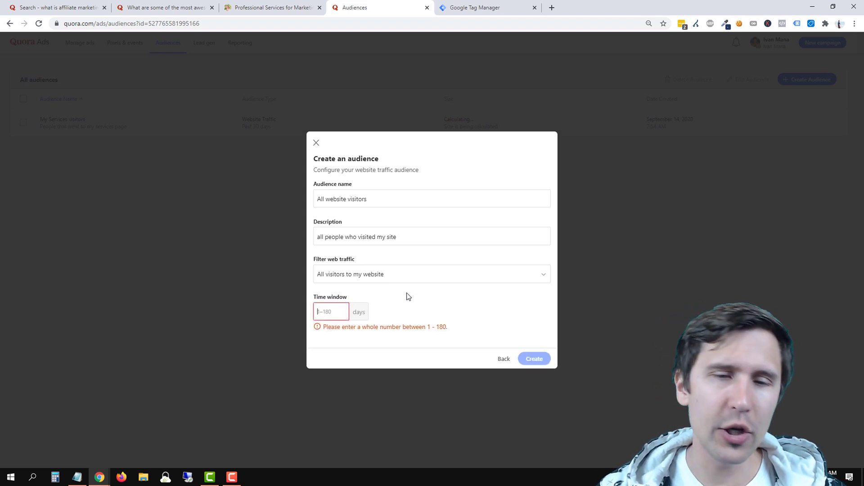
type("30")
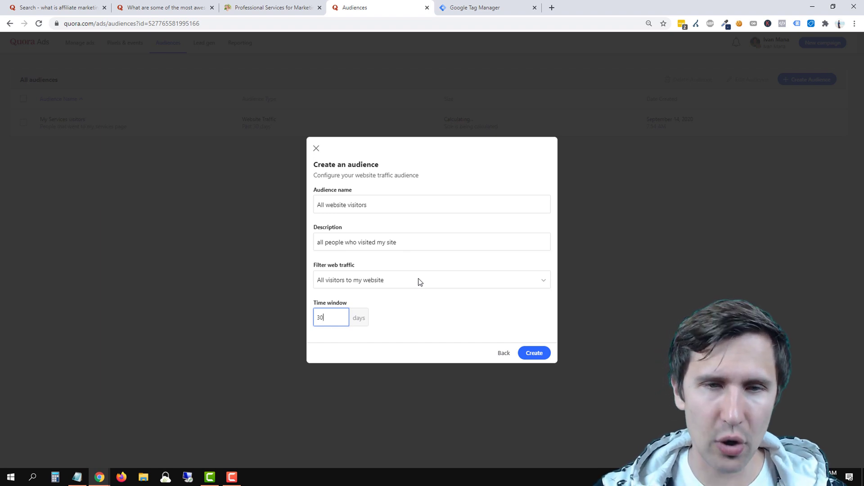
Save All website visitors and start a 'Cart abandoners' audience described as 'people who initiated checkout but didn't buy'.
left_click(540, 353)
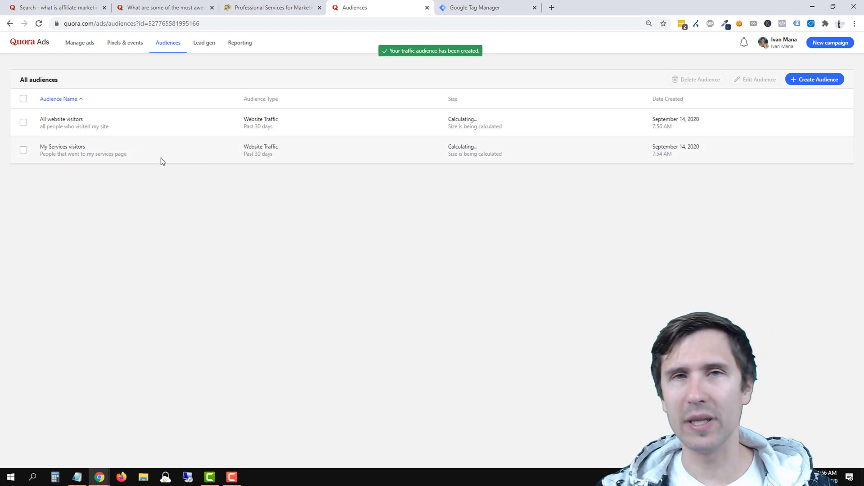
left_click(827, 80)
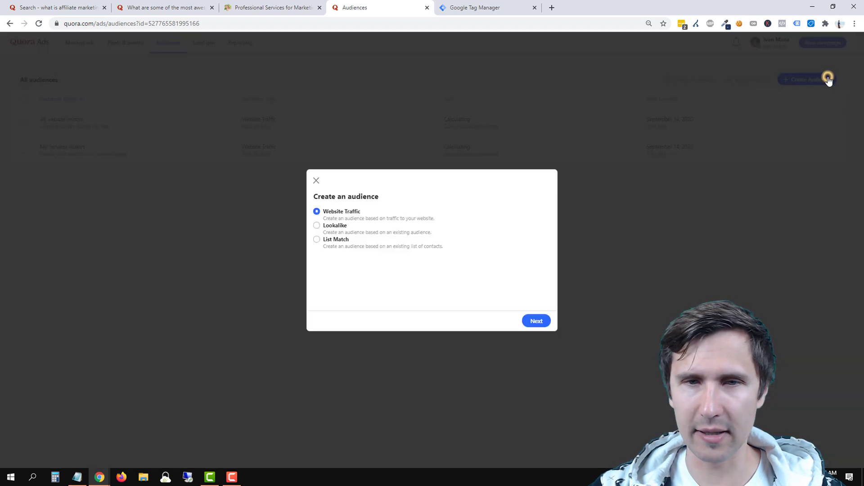
left_click(547, 323)
left_click(373, 206)
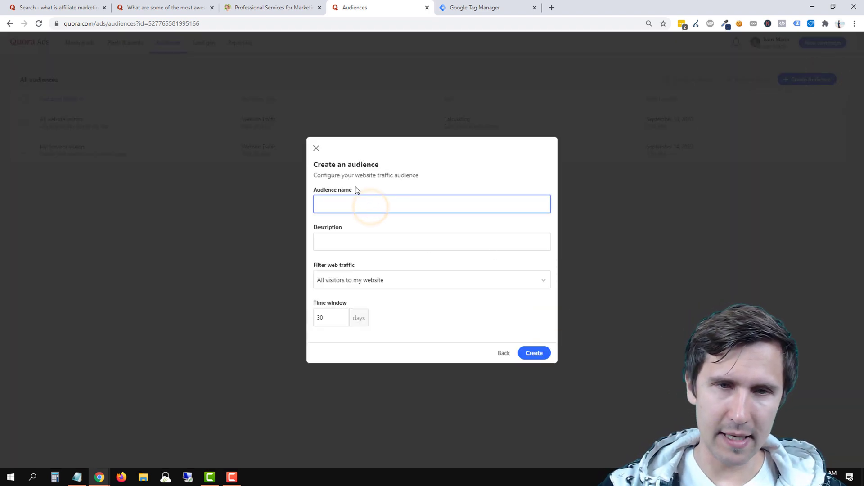
type("Cart abandoners")
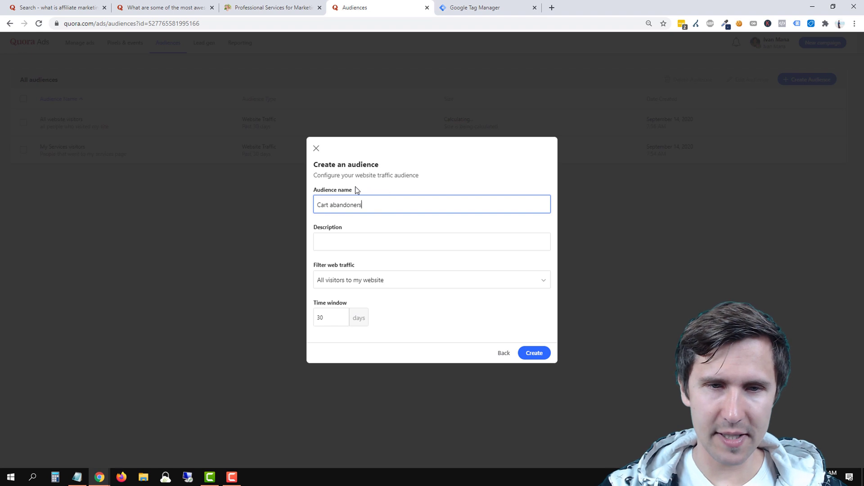
key("Tab")
type("people w")
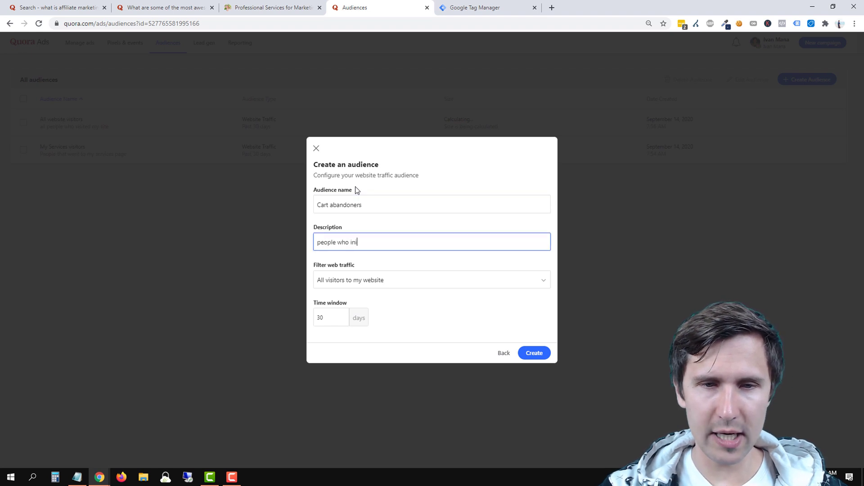
type("ho initated checkout")
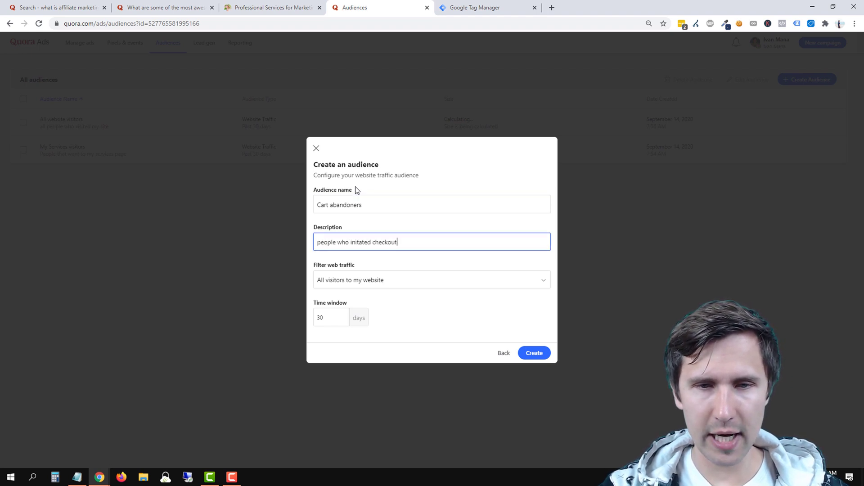
type(" but didn't buy")
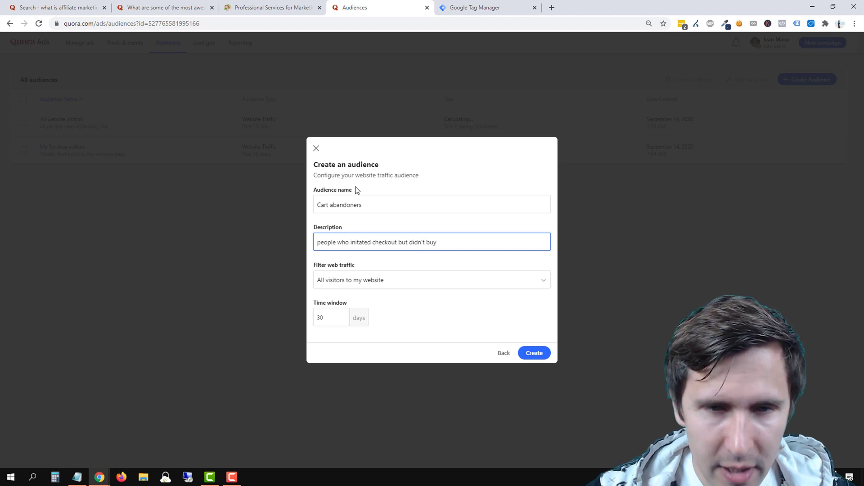
left_click(358, 242)
type("i")
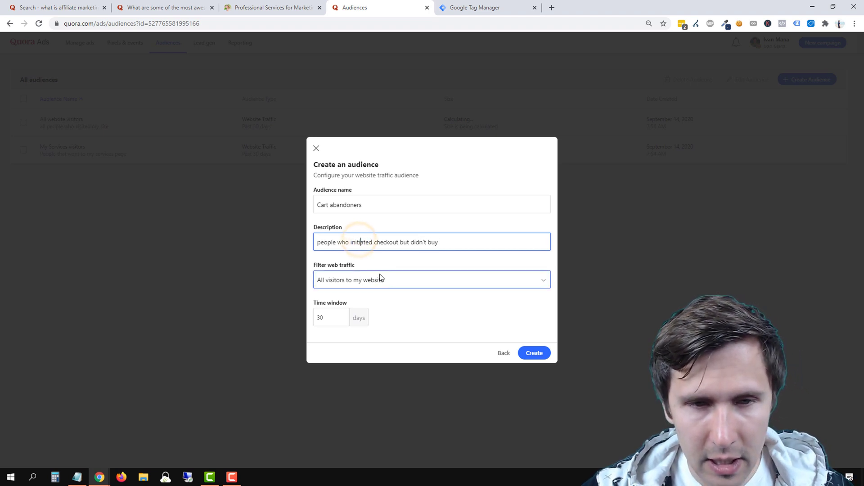
Target specific pages, including initiate-checkout and excluding thankyou-courses, then create the audience.
left_click(374, 280)
scroll(421, 303, "down", 1)
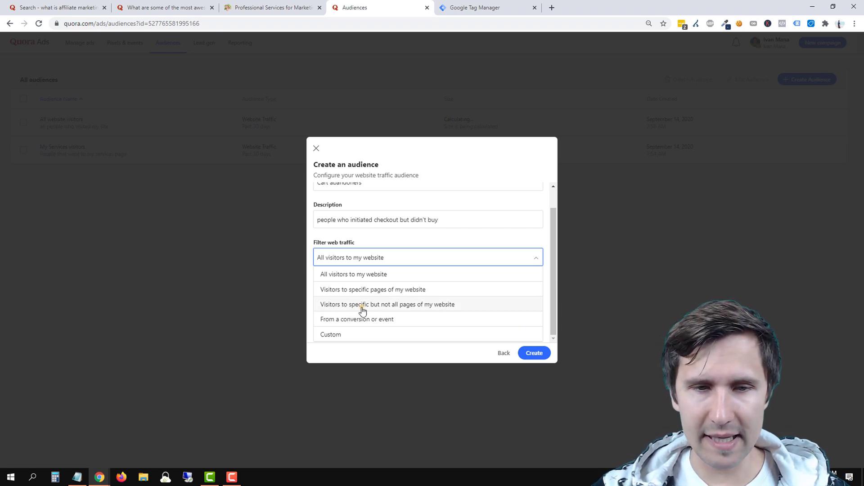
left_click(362, 308)
left_click(434, 317)
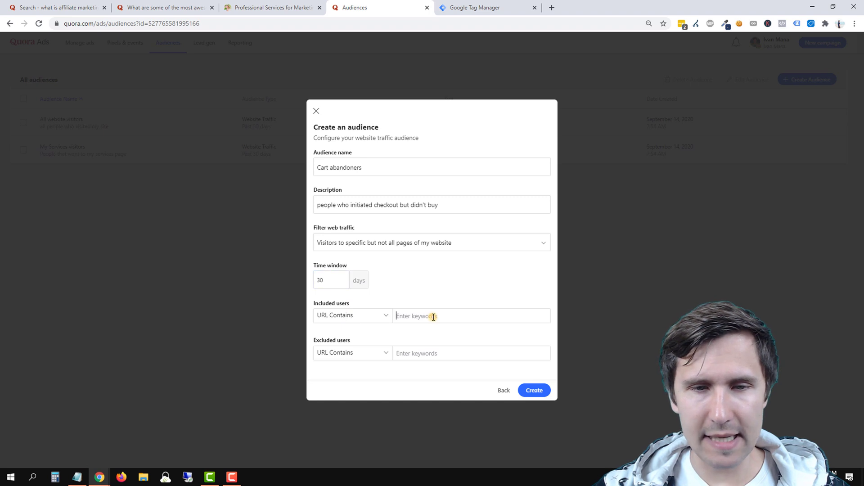
type("initiat")
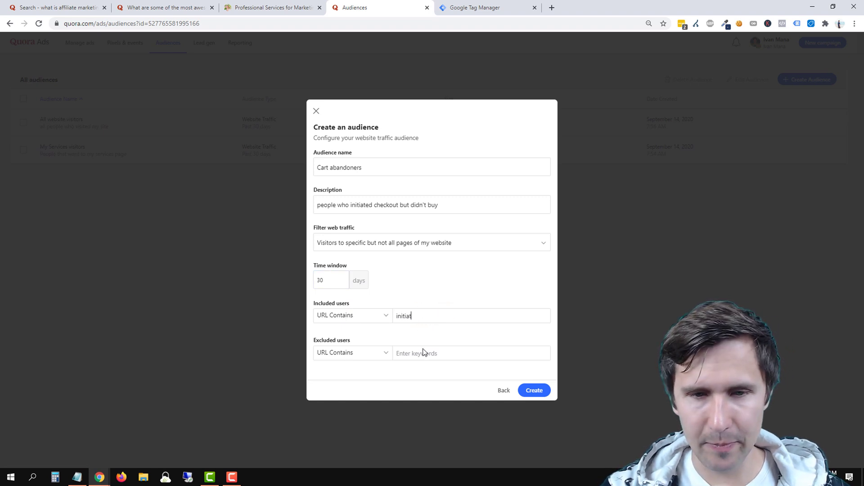
type("e-checkout")
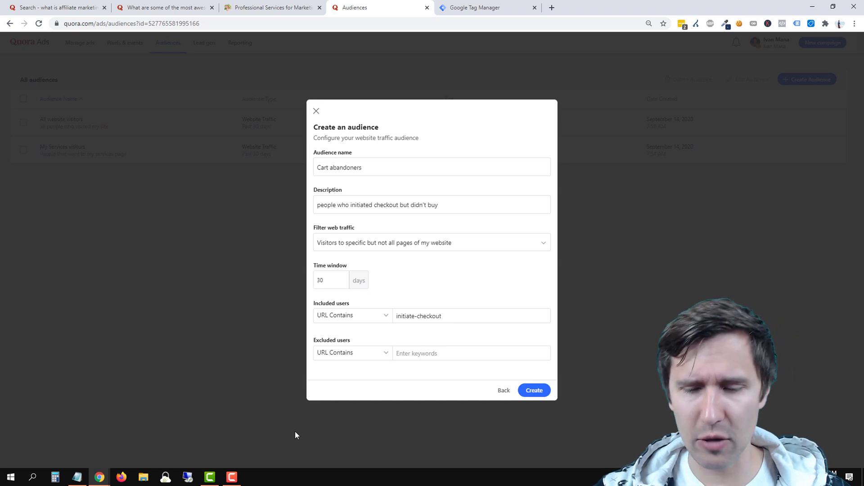
key("Return")
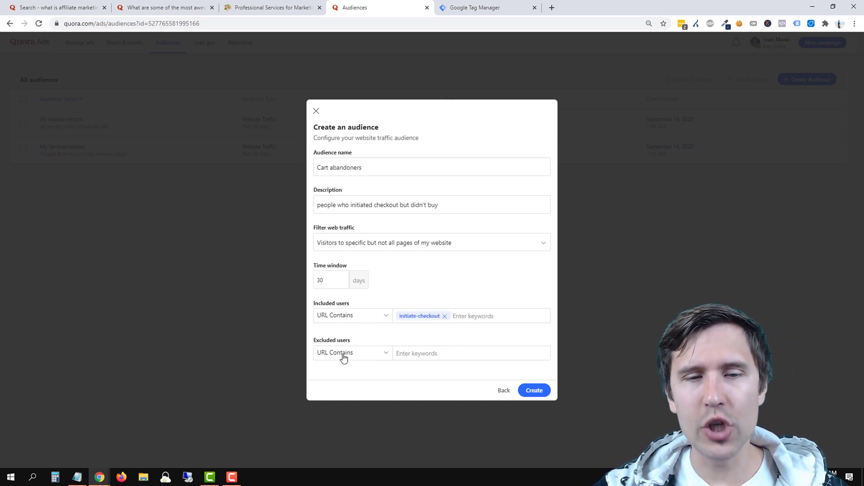
left_click(411, 356)
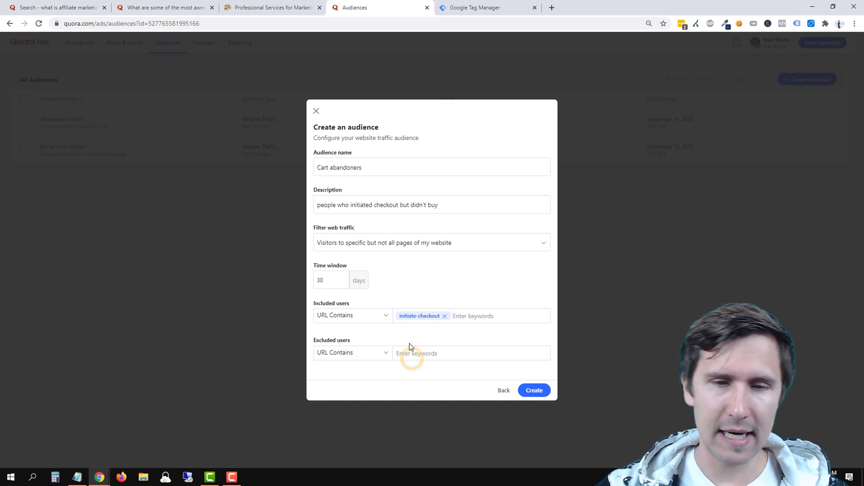
left_click(405, 356)
type("thankyou-")
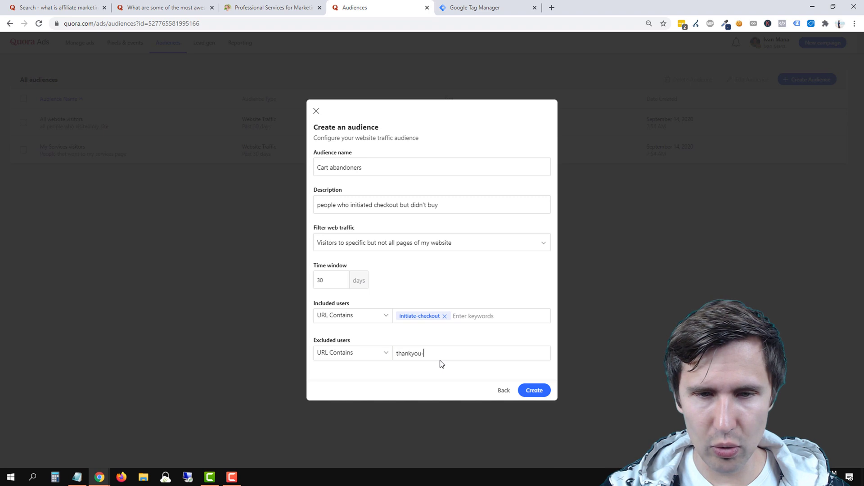
type("courses")
key("Return")
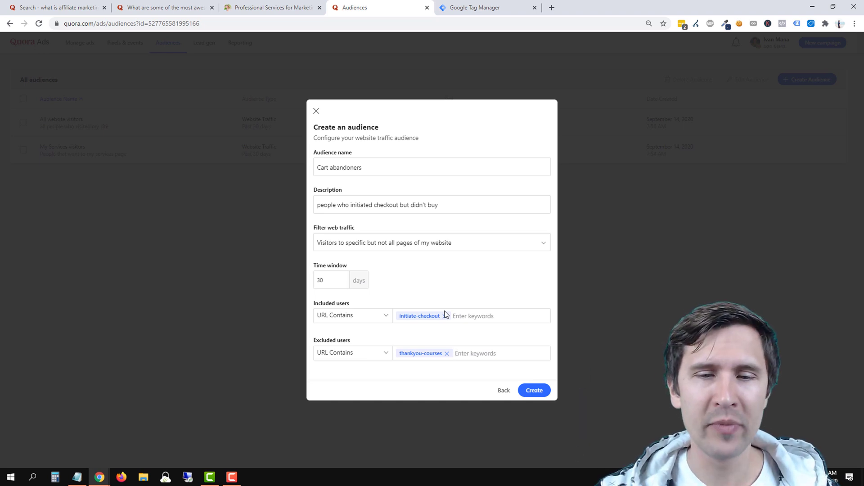
left_click(528, 394)
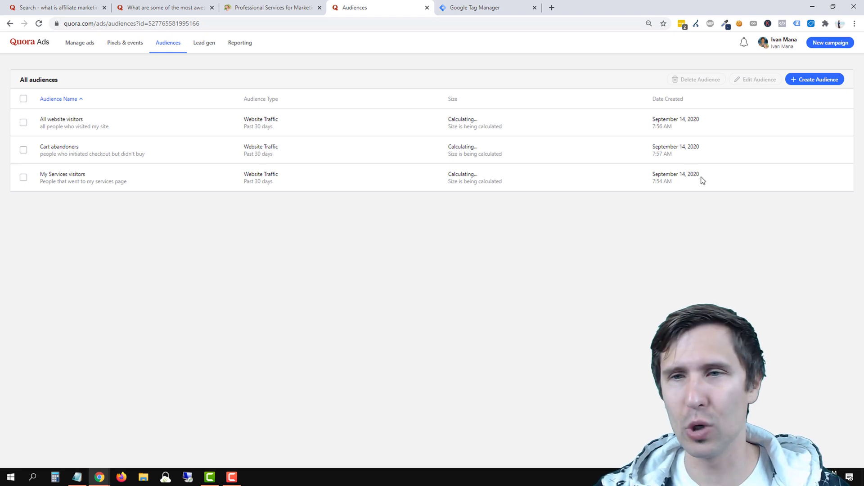
Begin a lookalike audience, find no Purchased source audience available, and go back to the audience-type choice.
left_click(804, 81)
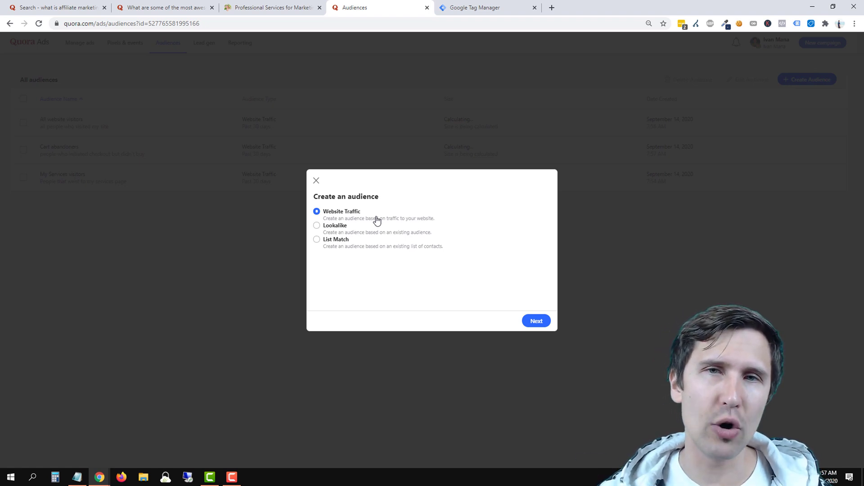
left_click(333, 227)
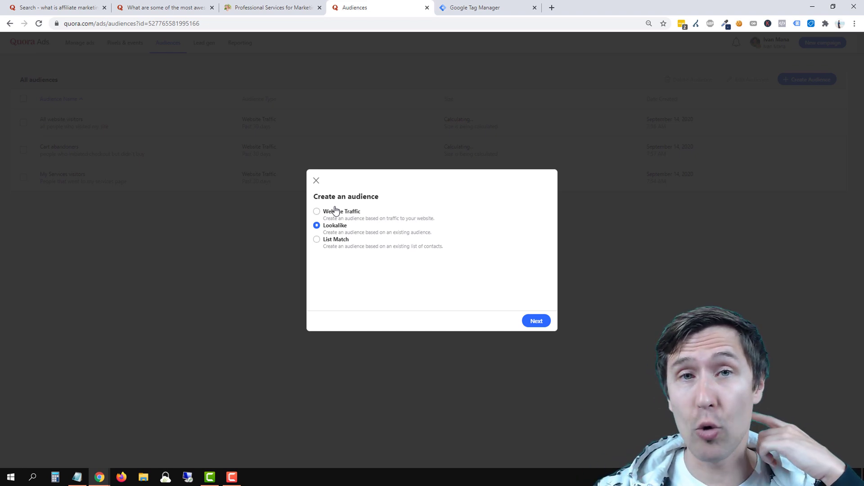
left_click(535, 320)
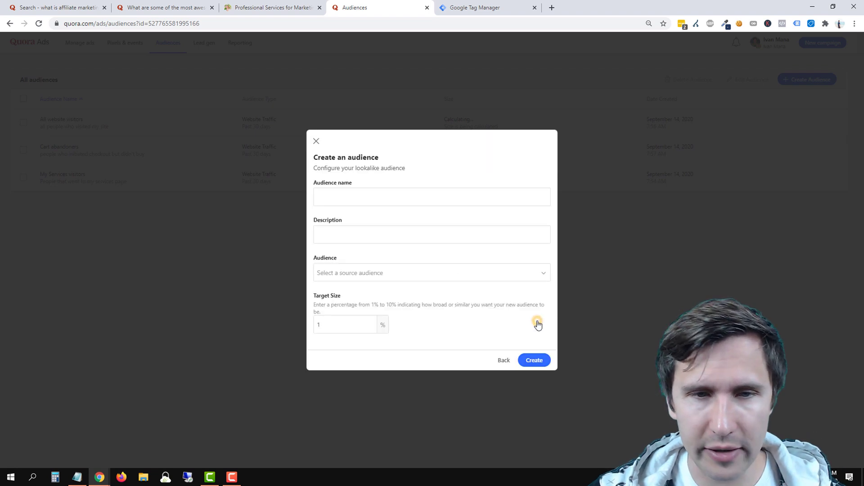
left_click(339, 190)
type("Lookalike -")
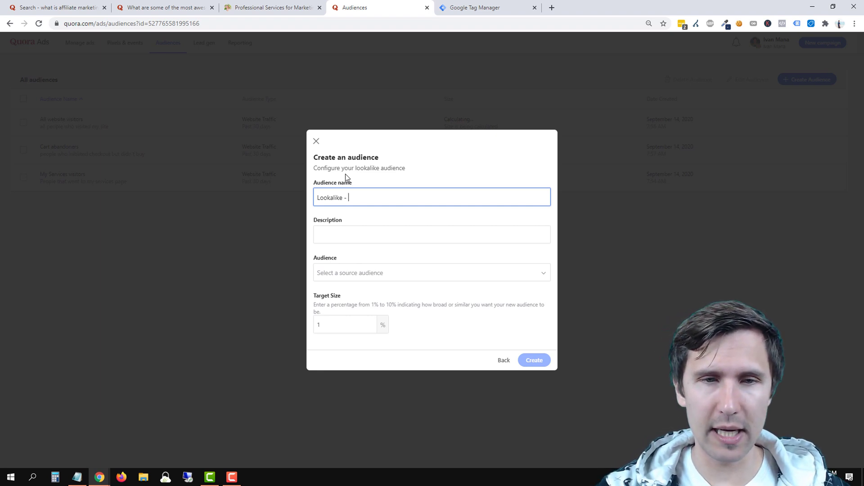
type("hase")
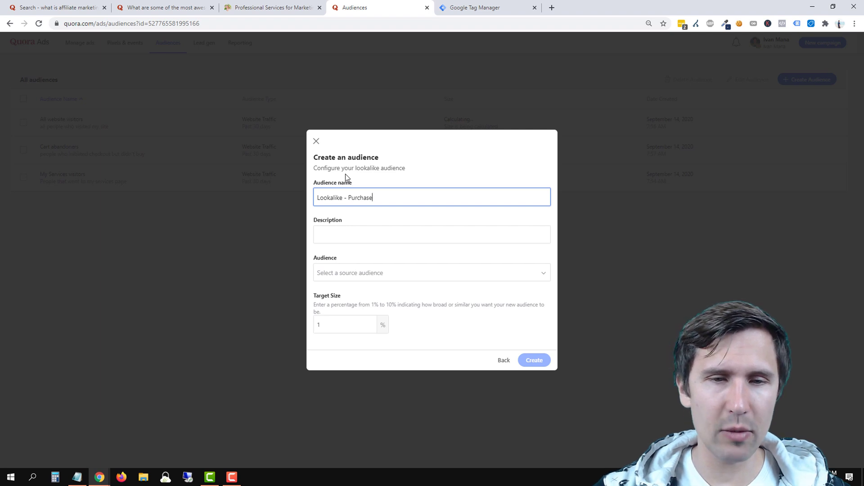
left_click(380, 273)
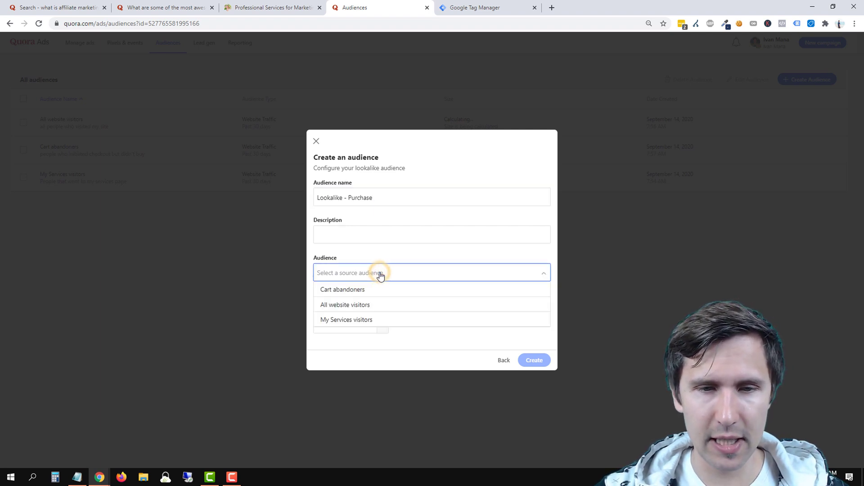
left_click(381, 273)
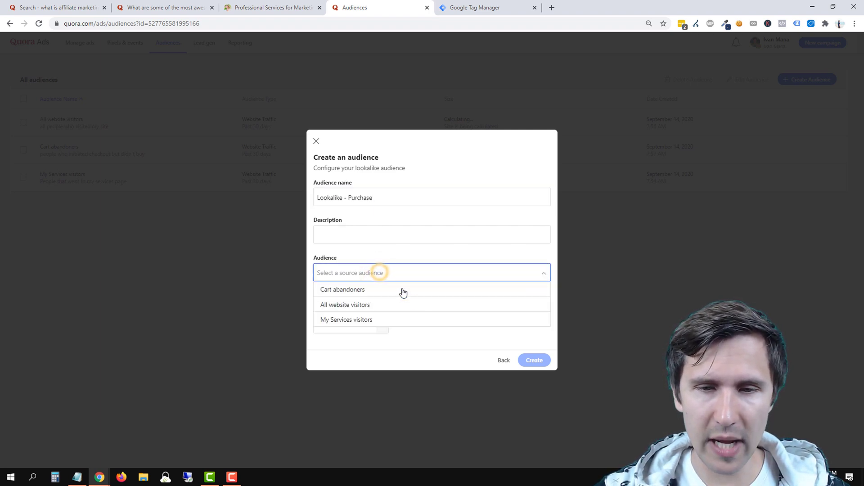
left_click(502, 360)
left_click(502, 366)
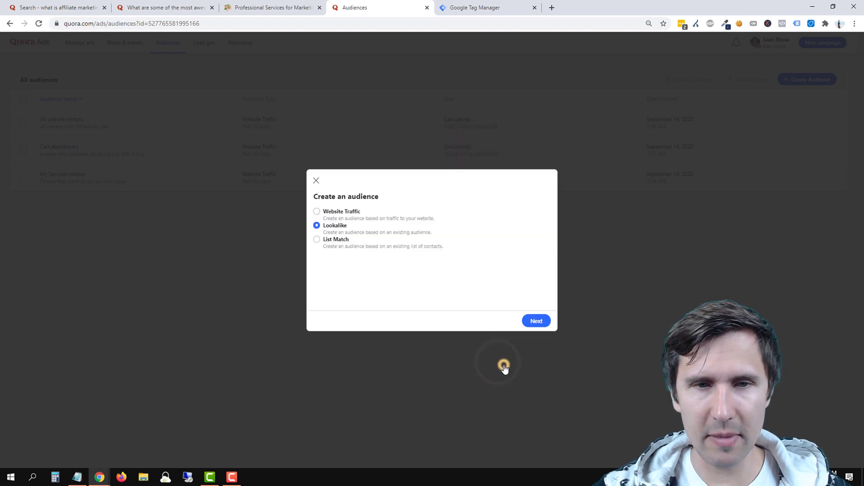
Choose Website Traffic and name the audience 'Purchased', described as 'people who bought my courses'.
left_click(342, 213)
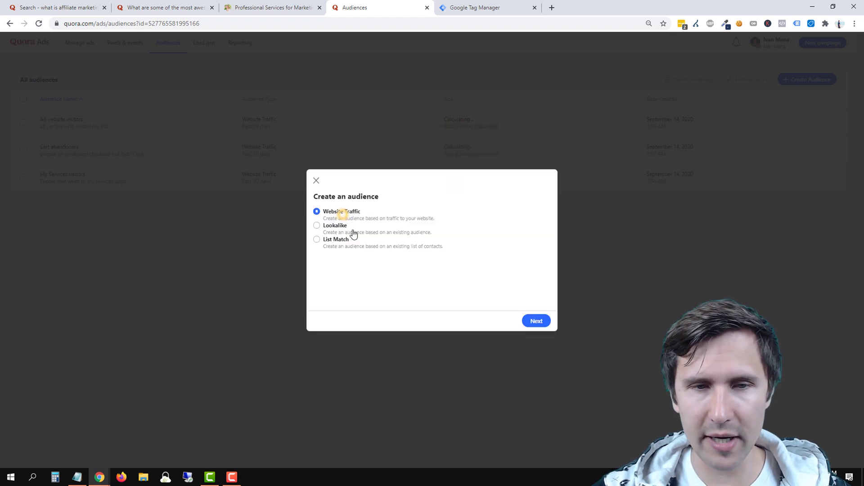
left_click(536, 321)
left_click(352, 208)
left_click(352, 208)
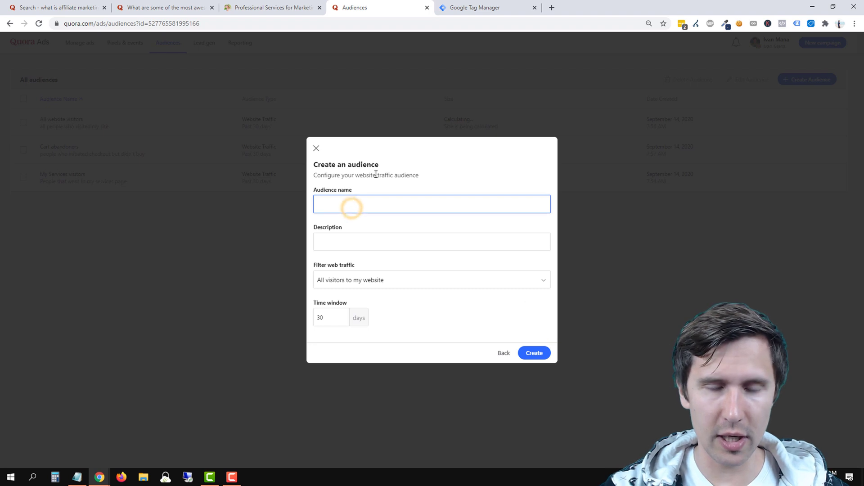
type("Purchased")
key("Tab")
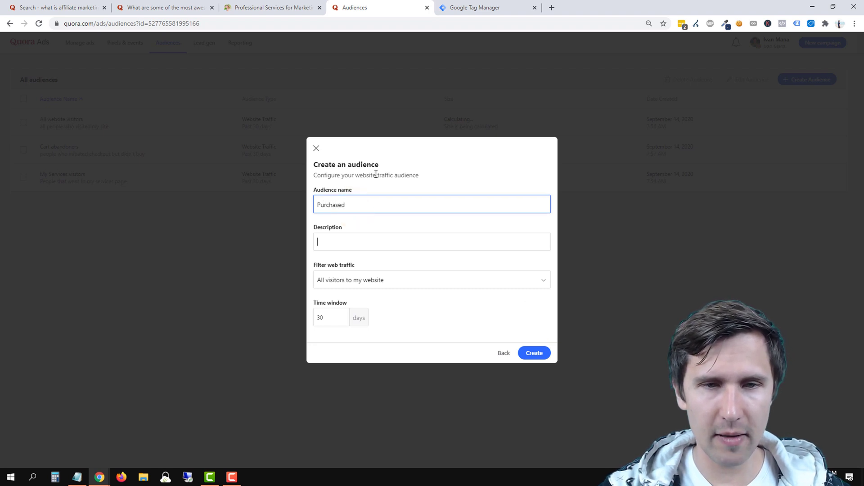
type("people who bought")
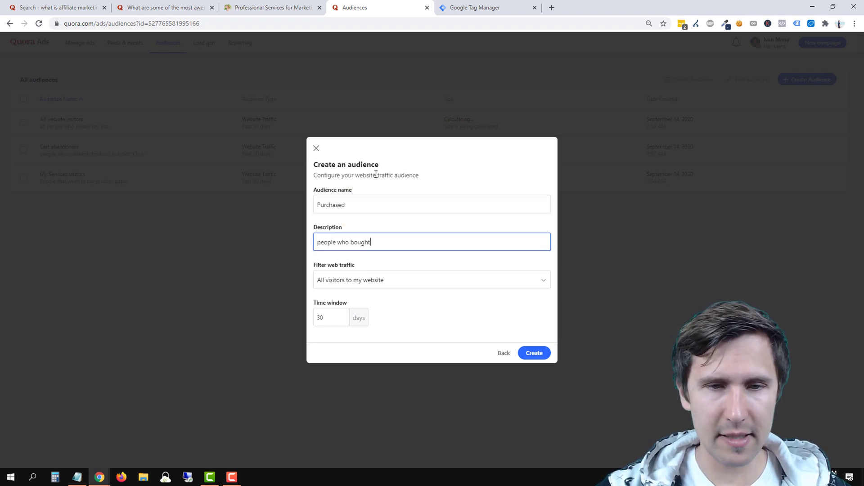
type(" my courses")
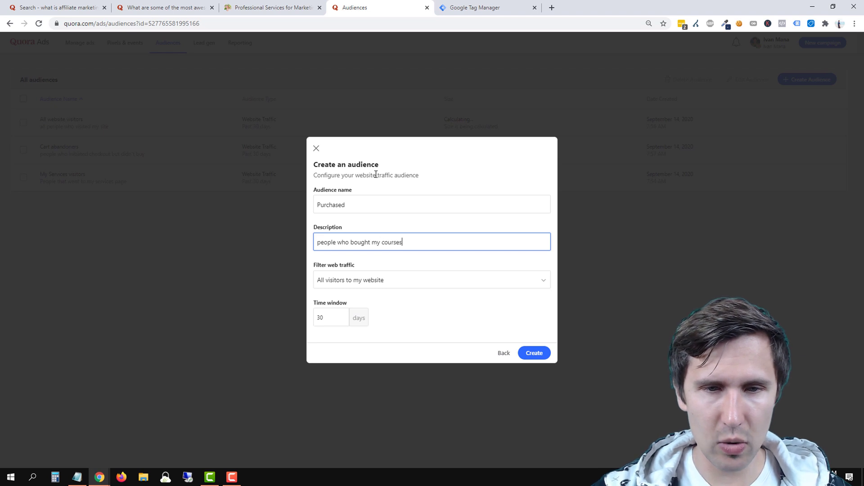
Limit it to visitors of pages whose URL contains thankyou-courses and create it.
left_click(378, 284)
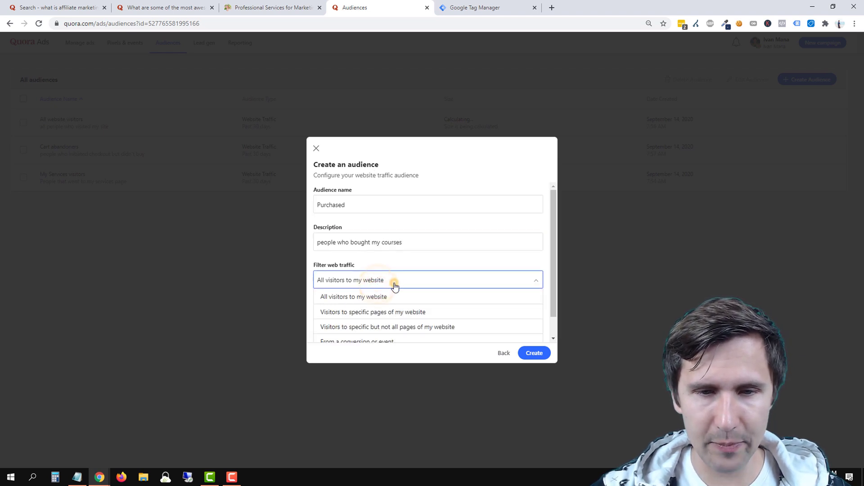
left_click(358, 315)
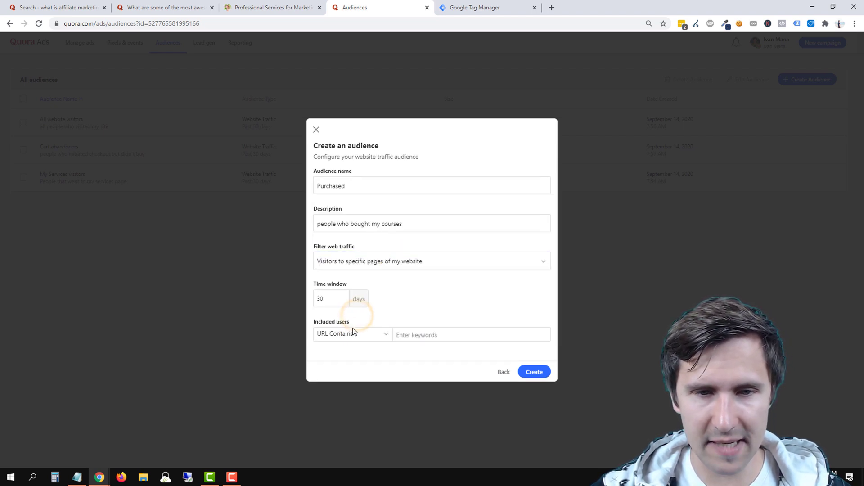
left_click(428, 333)
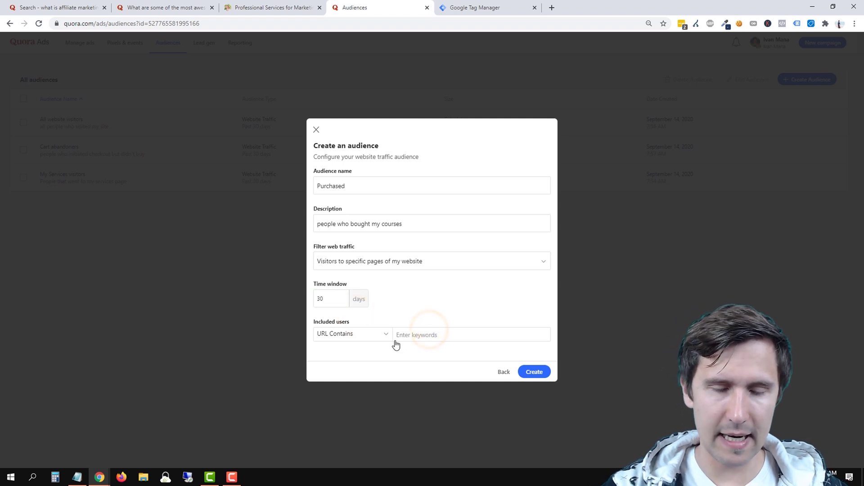
type("thankyou-cour")
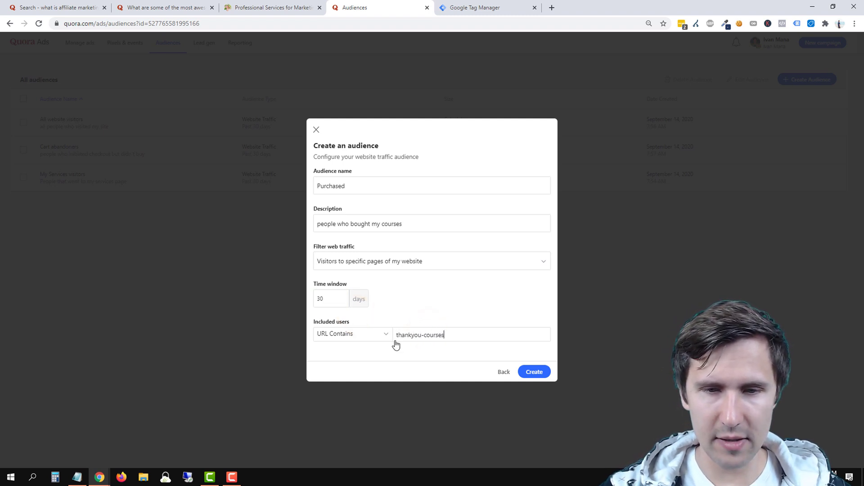
type("ses")
key("Return")
left_click(538, 372)
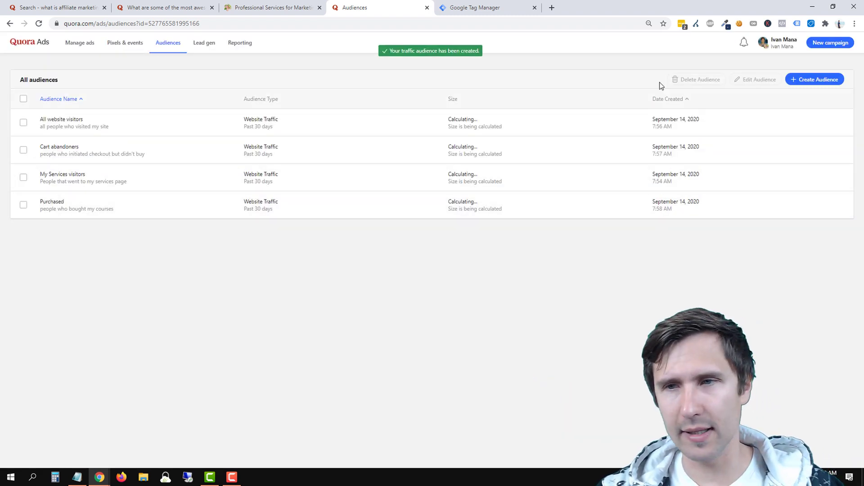
Start a lookalike audience named 'Lookalike - purchasers - 1%', described as people similar to course buyers.
left_click(797, 79)
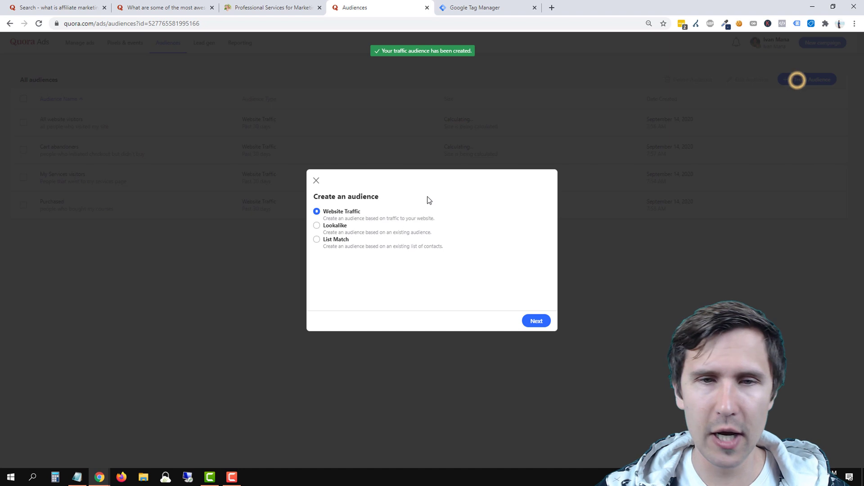
left_click(330, 228)
left_click(527, 325)
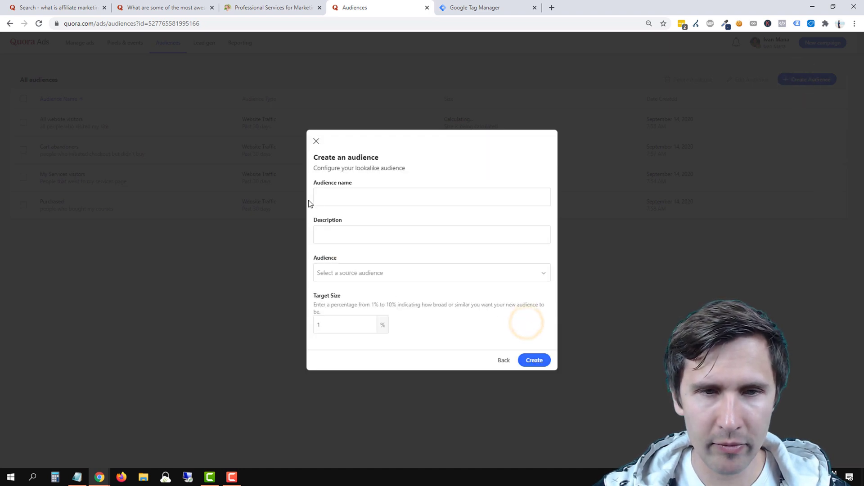
left_click(335, 194)
type("Lo")
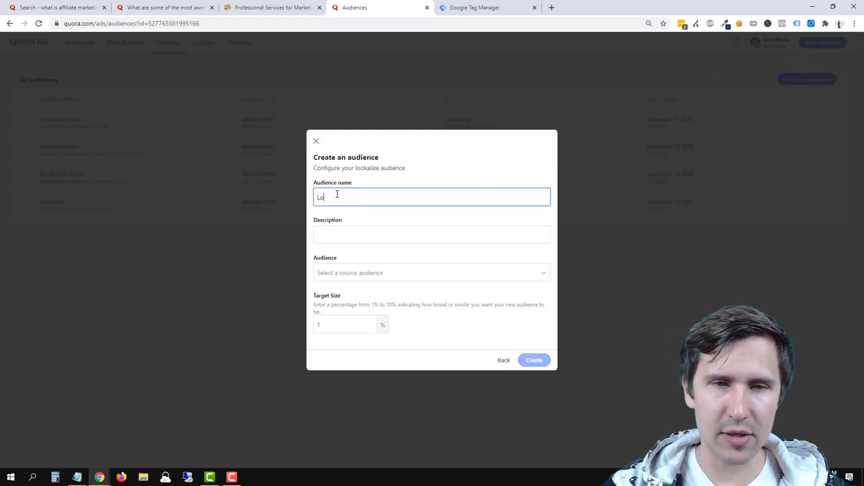
type("okalike - purc")
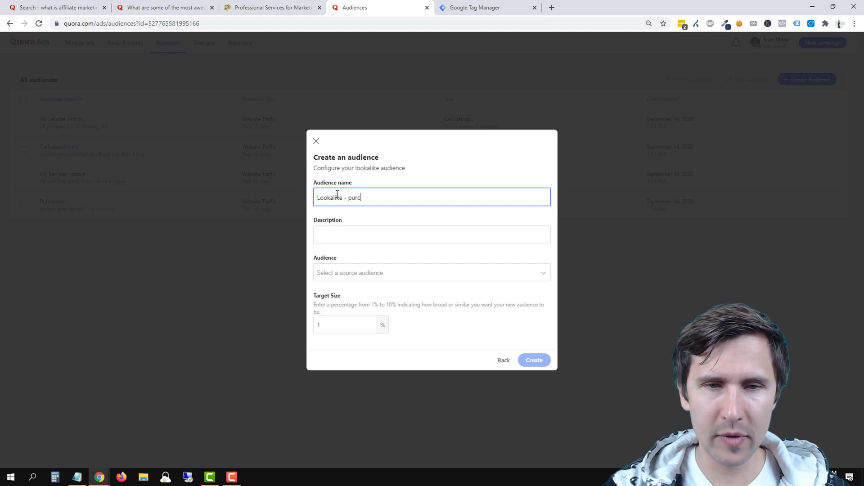
type("hasers - 1%")
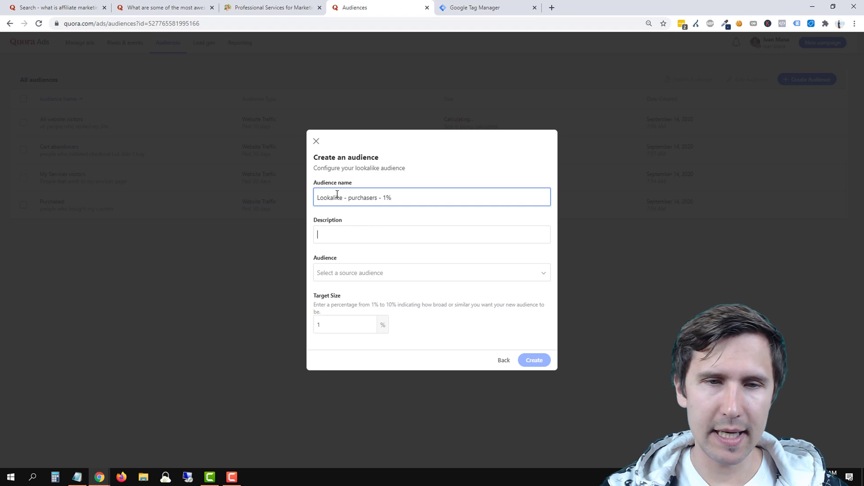
type("people t")
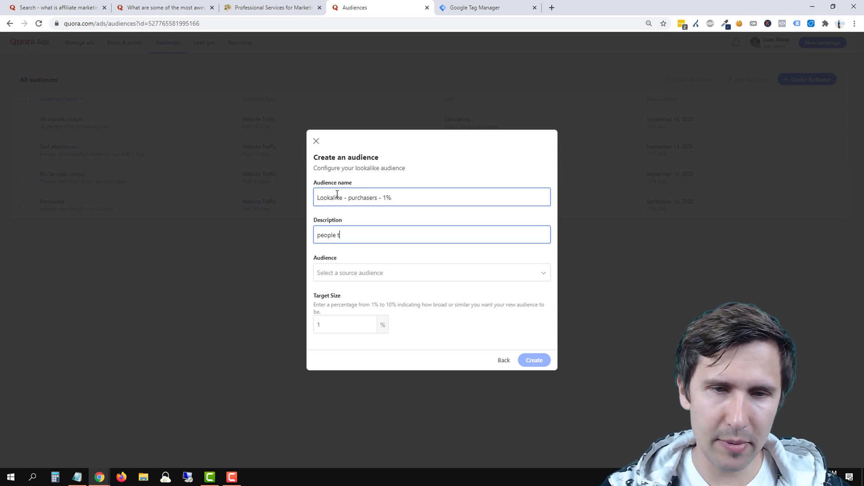
type("hat are similar to those that bought")
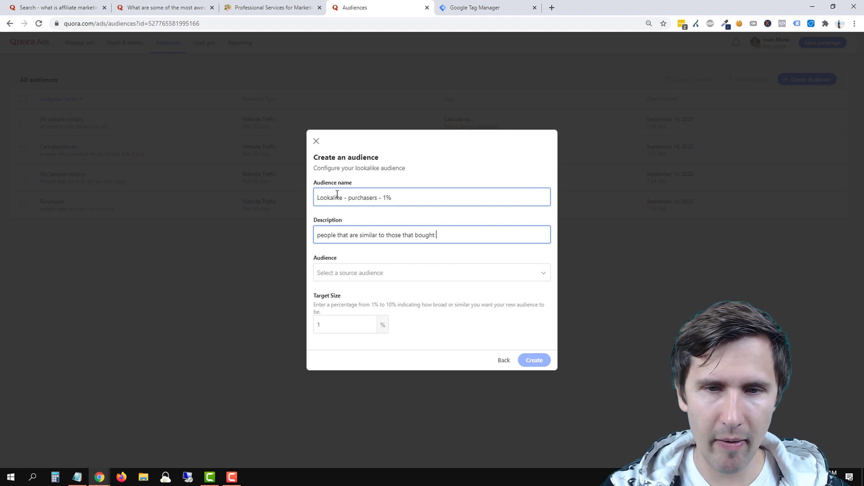
type("mmy courses")
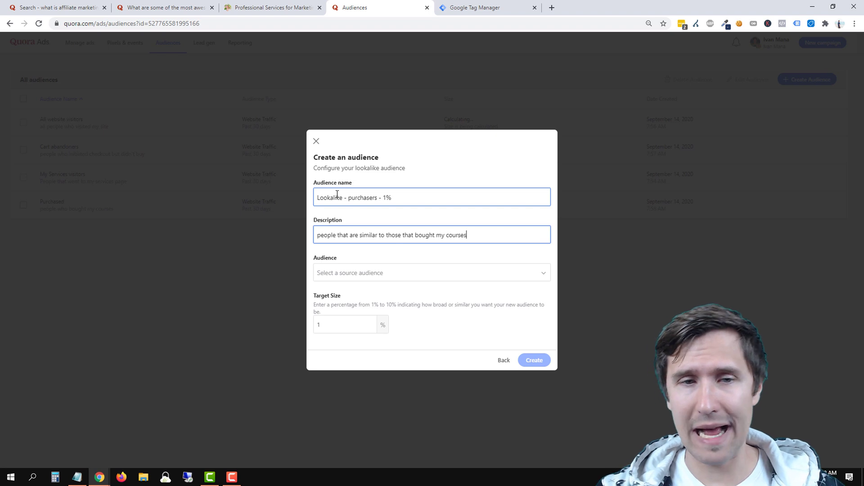
Use Purchased as the source audience and set the target size to 1% after briefly trying 10%.
left_click(377, 273)
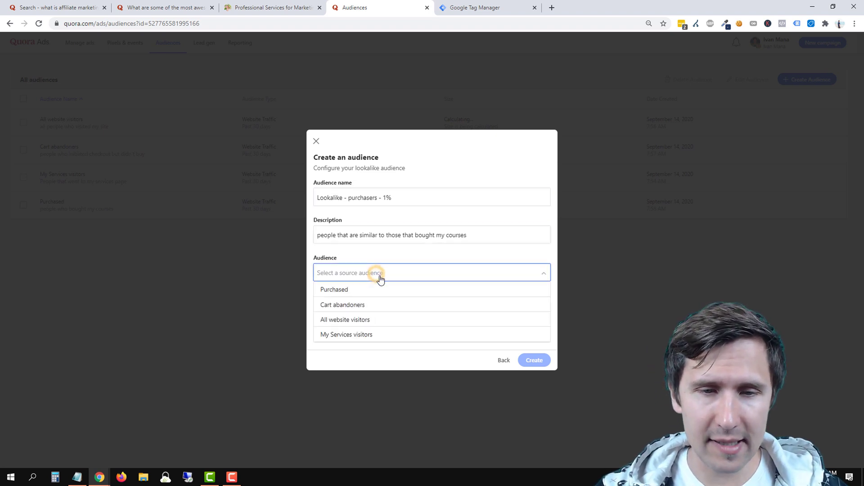
left_click(342, 291)
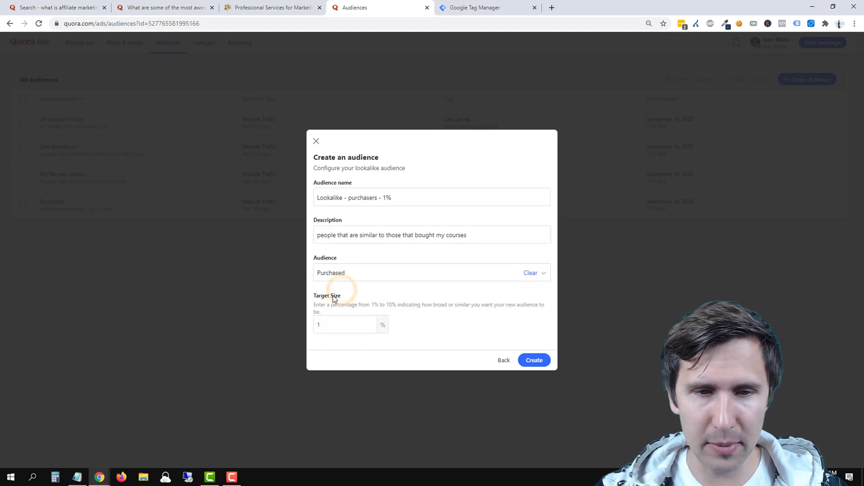
left_click(333, 321)
double_click(324, 323)
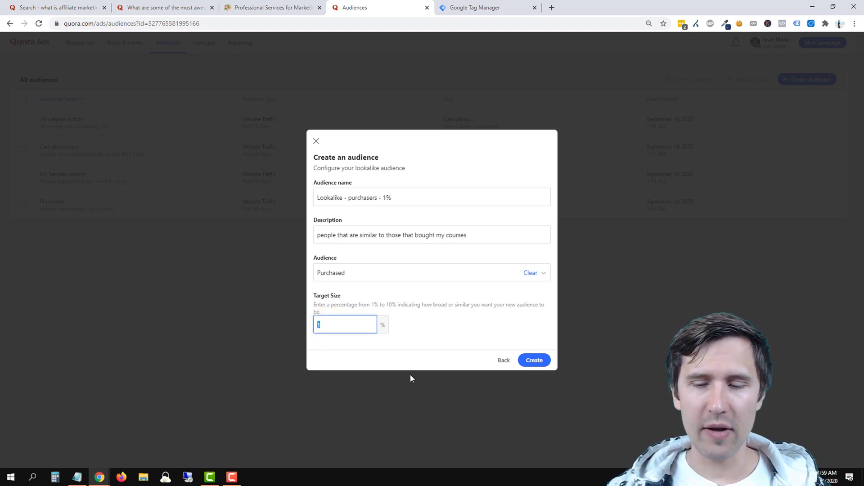
type("10")
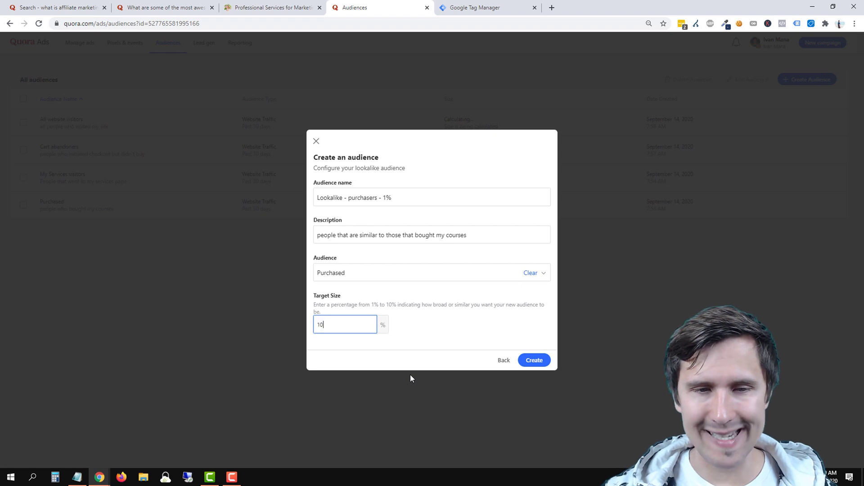
left_click(462, 327)
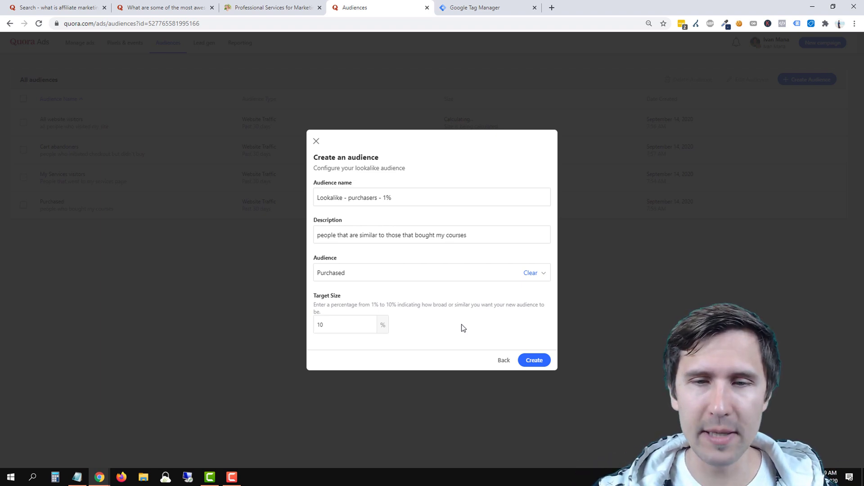
left_click(330, 325)
key("BackSpace")
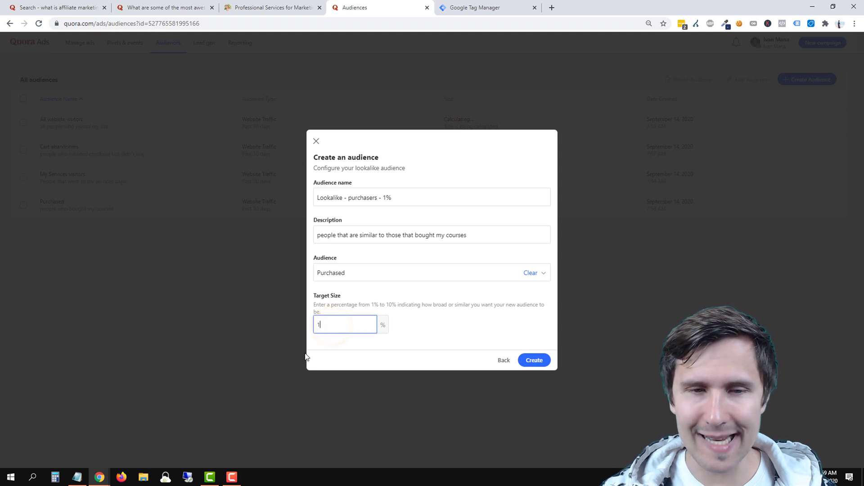
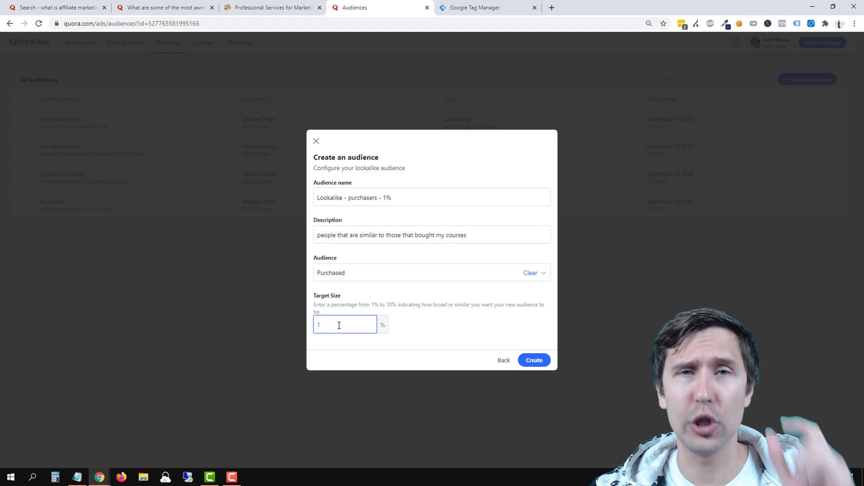
Try creating the 1% Purchased lookalike twice, hit the 3,000-user source error, and go back.
left_click(534, 360)
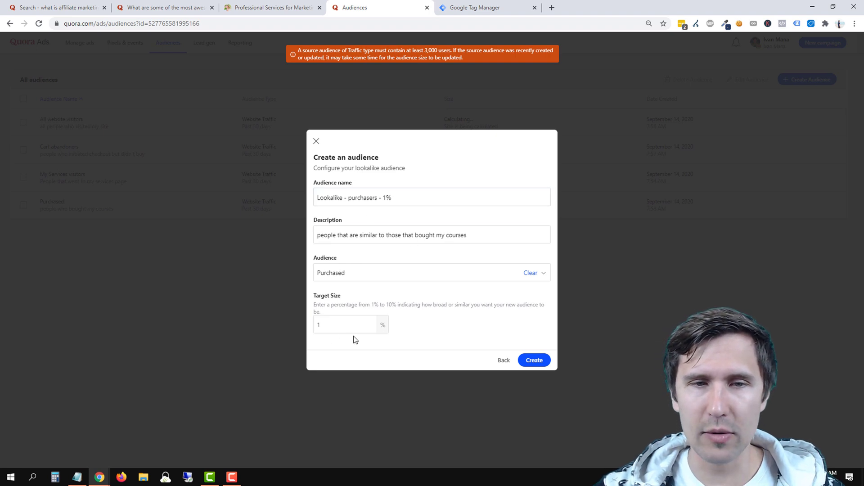
left_click(537, 361)
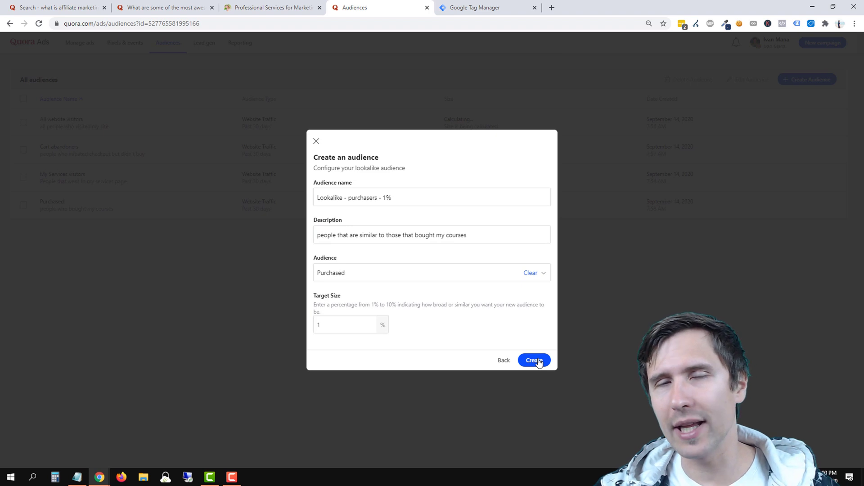
left_click(501, 360)
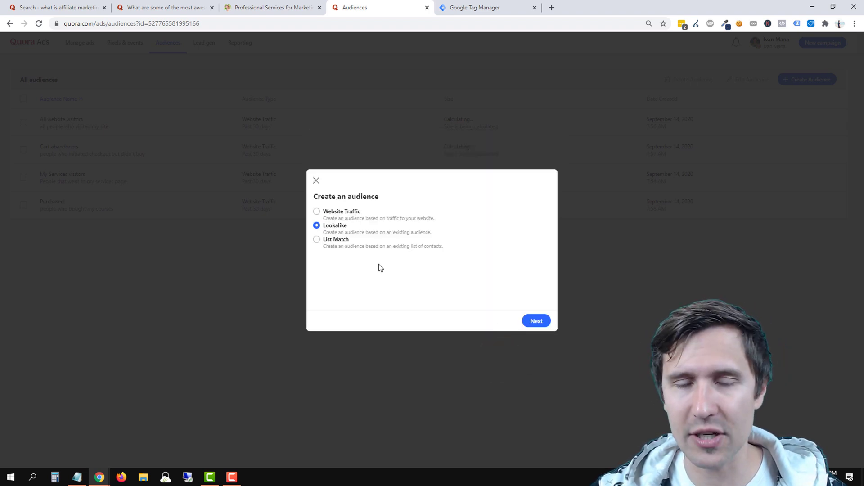
Start a List Match audience 'Imported file - people who bought', described 'people who bought, imported from getresponse'.
left_click(333, 244)
left_click(540, 320)
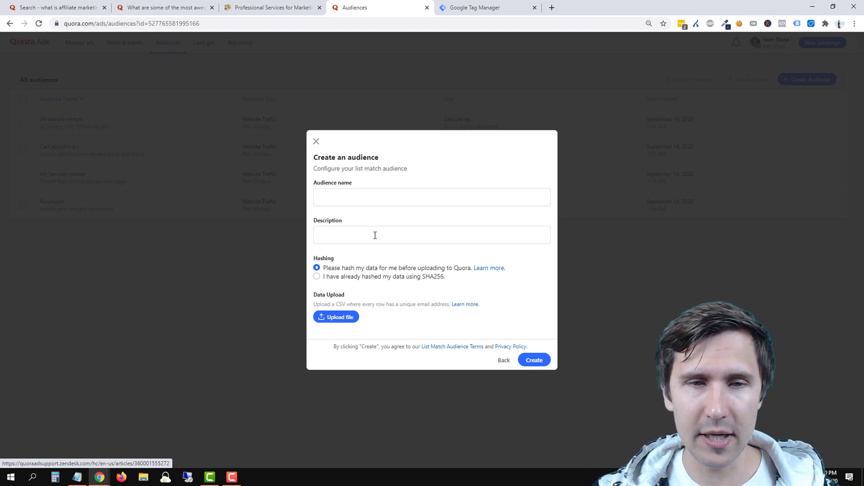
left_click(331, 193)
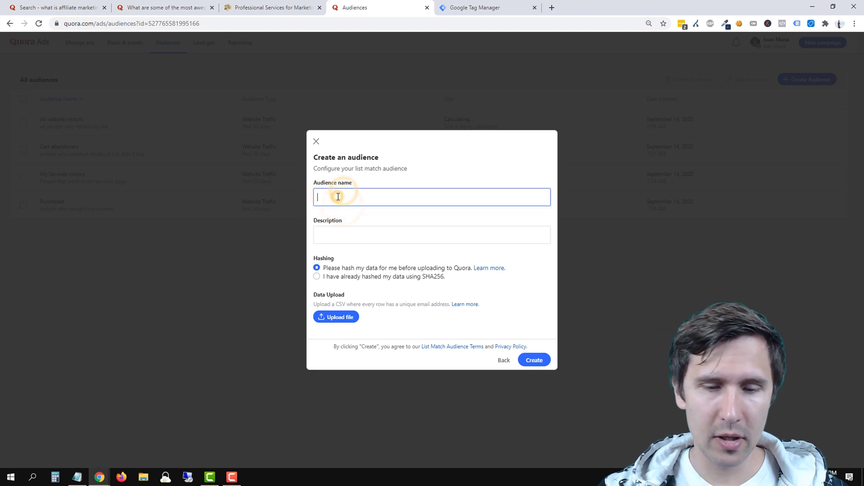
type("Imported fil")
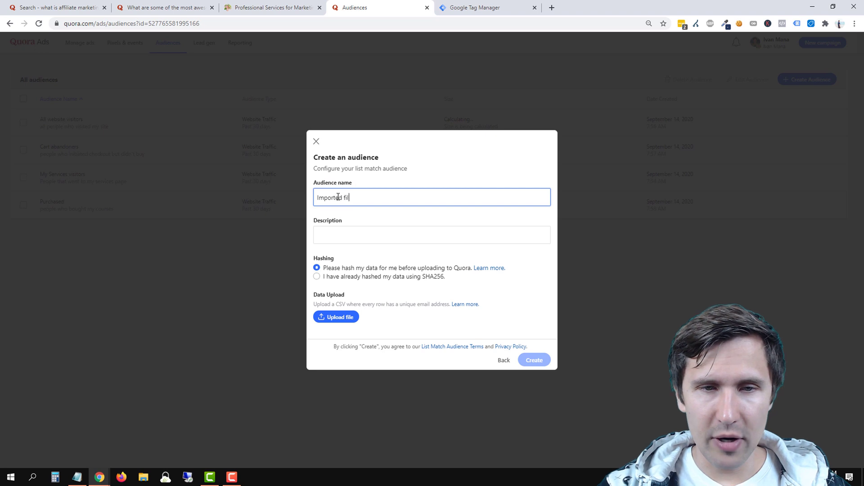
type("e - people who bought")
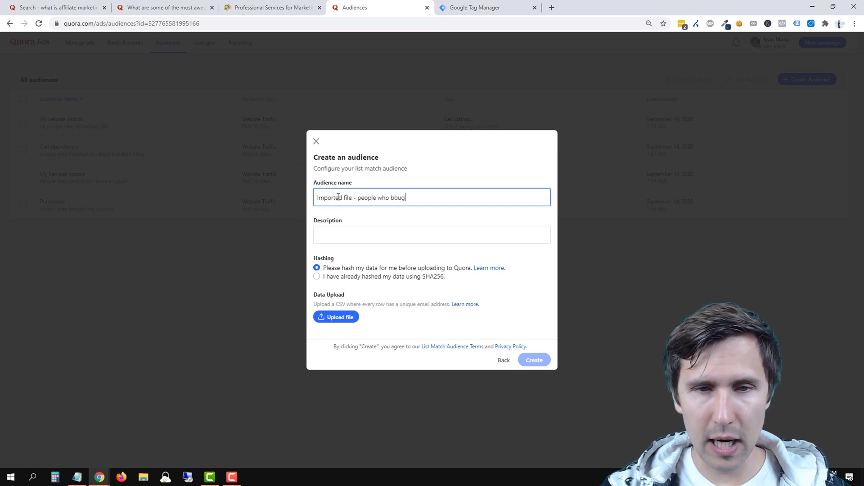
key("Tab")
type("people")
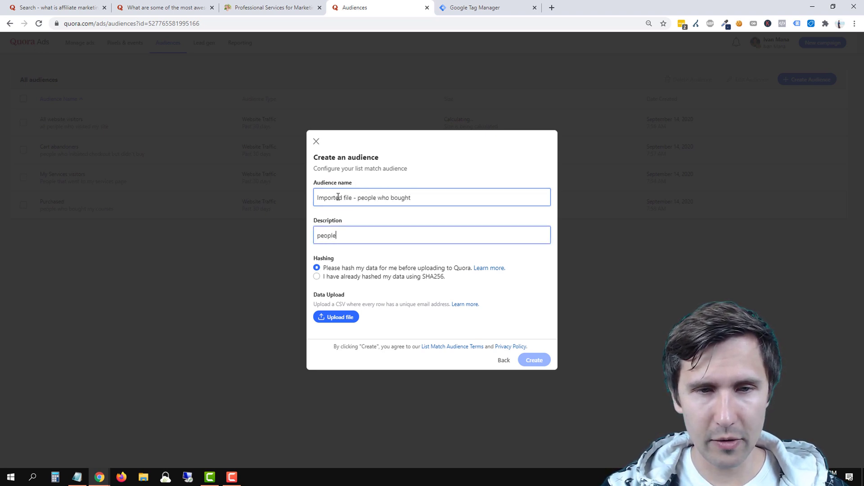
type(" who bought, i")
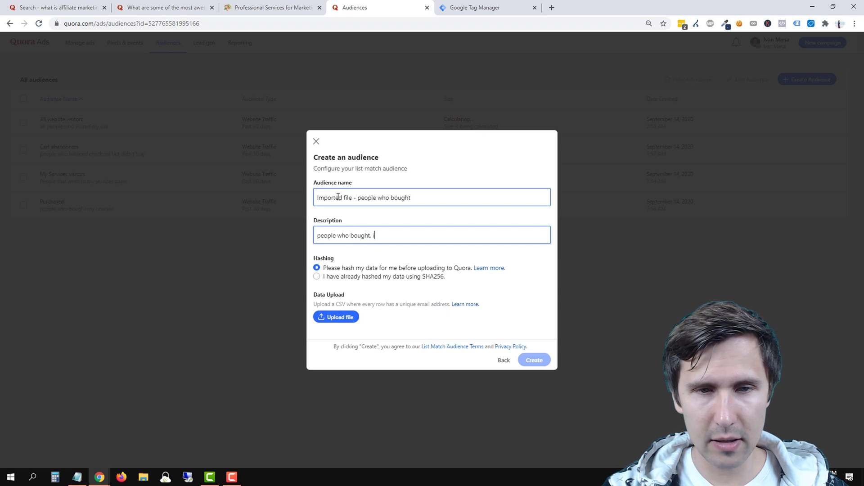
type("mported from ")
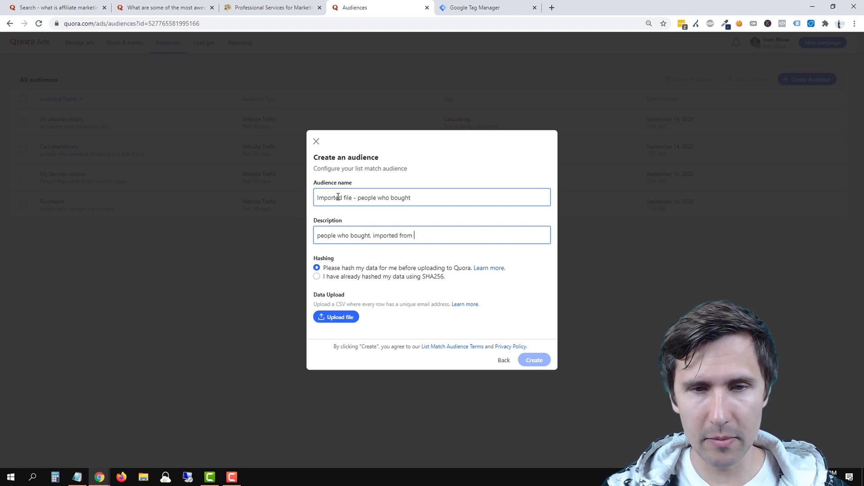
type("getresp")
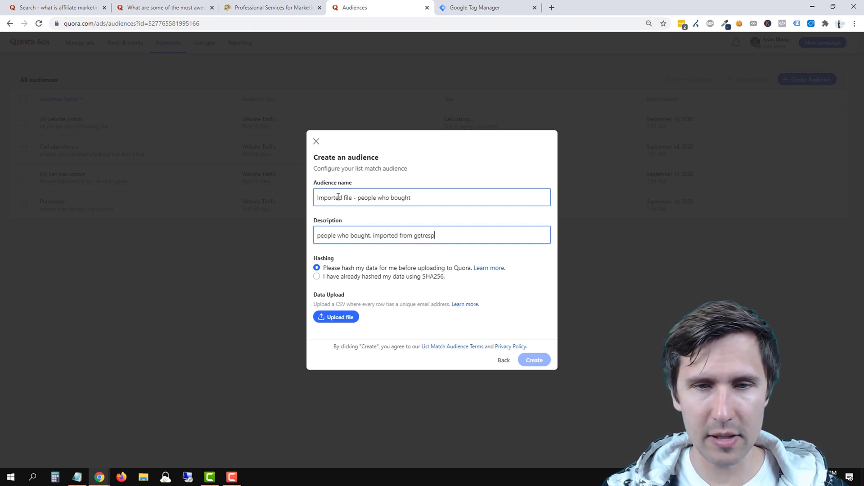
type("onse")
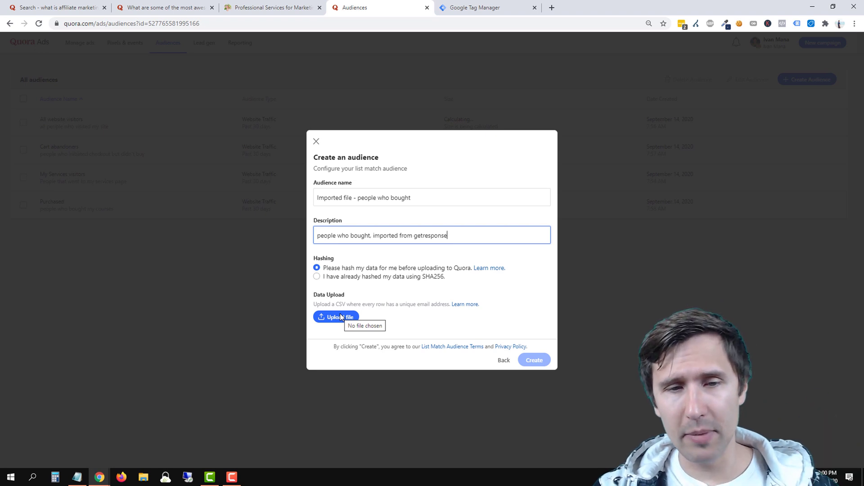
left_click_drag(361, 305, 433, 304)
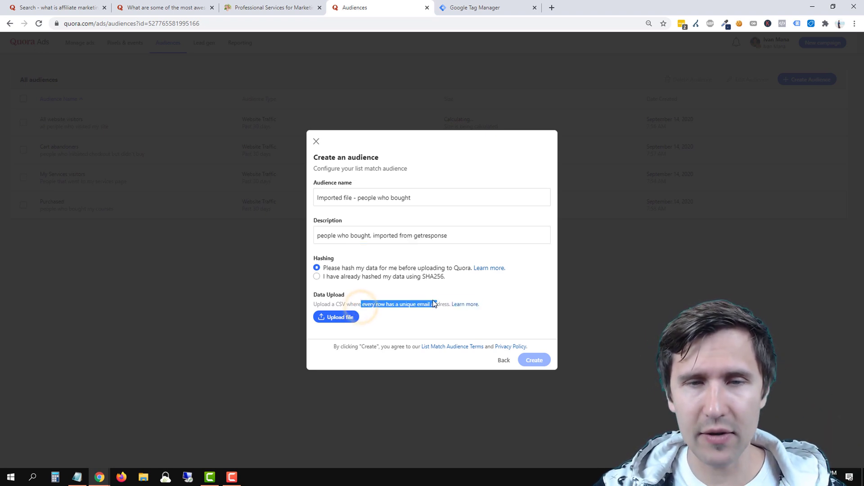
Abandon it, close the audience dialog without saving, and return to the campaign manager.
left_click(502, 366)
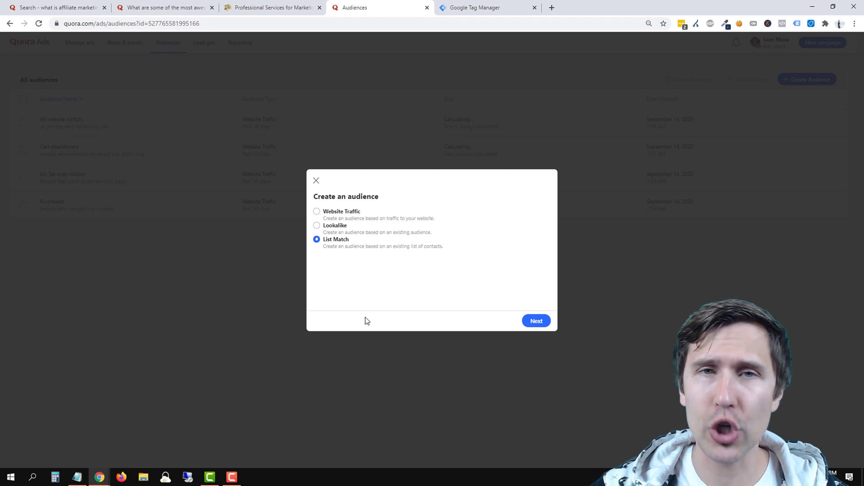
left_click(335, 227)
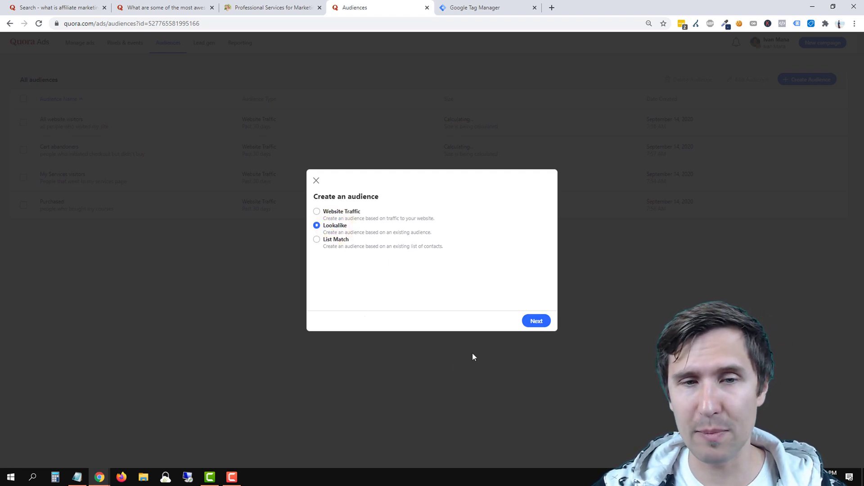
left_click(445, 368)
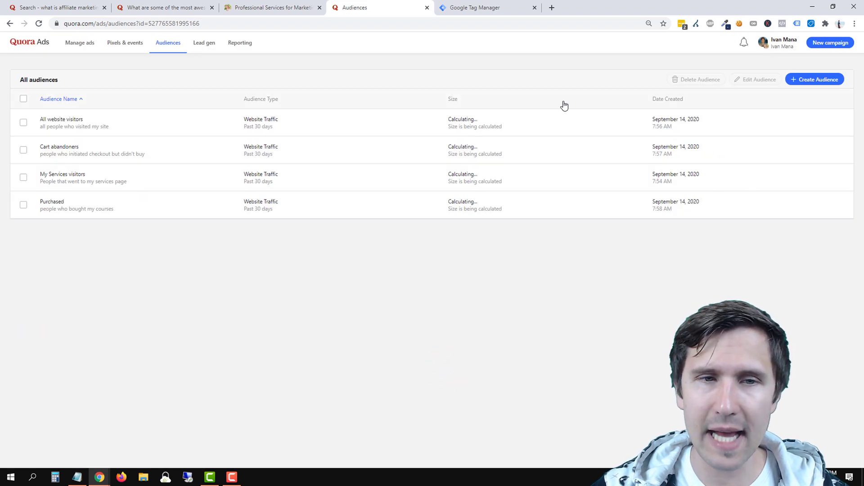
left_click(75, 47)
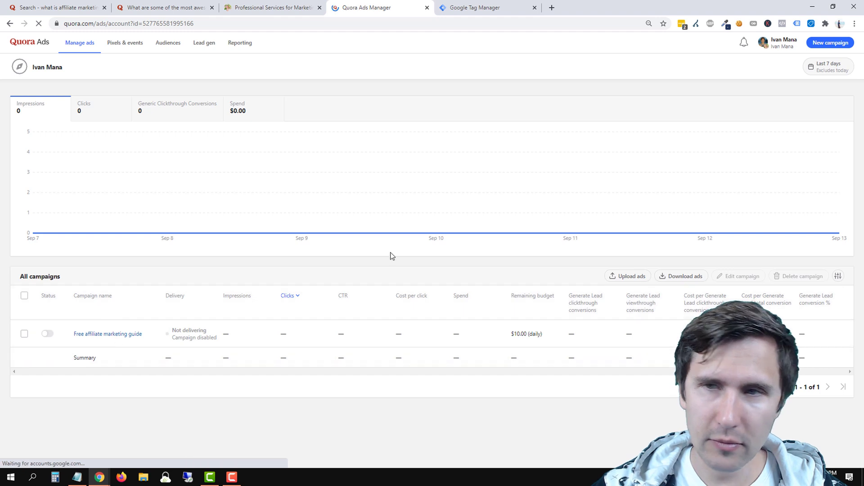
Start a new ad set in the Free affiliate marketing guide campaign targeting Cart abandoners.
left_click(112, 339)
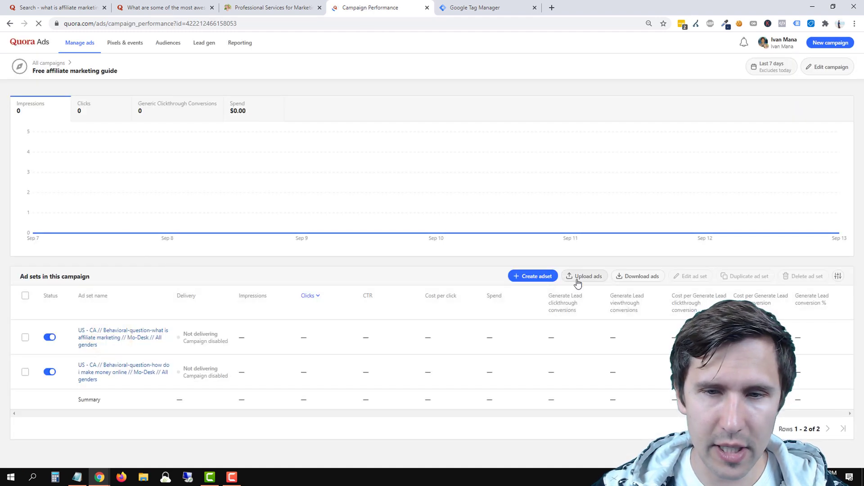
left_click(538, 276)
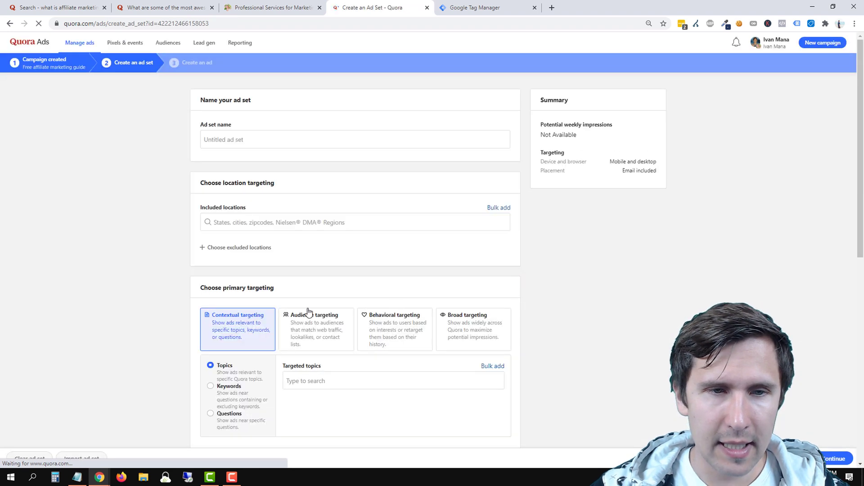
scroll(309, 312, "down", 3)
scroll(363, 324, "down", 4)
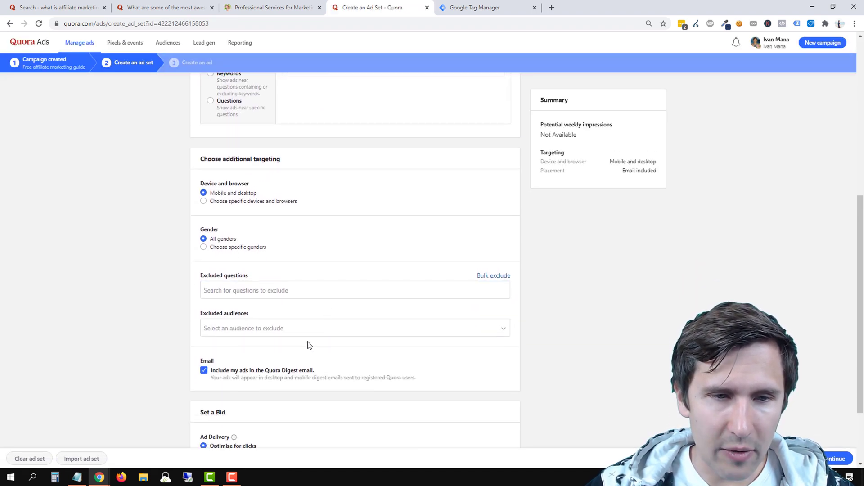
scroll(251, 286, "up", 4)
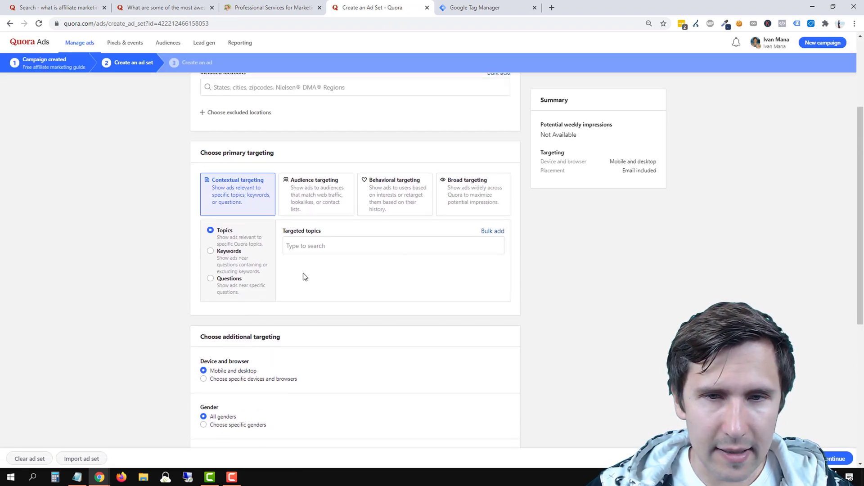
left_click(309, 196)
left_click(279, 248)
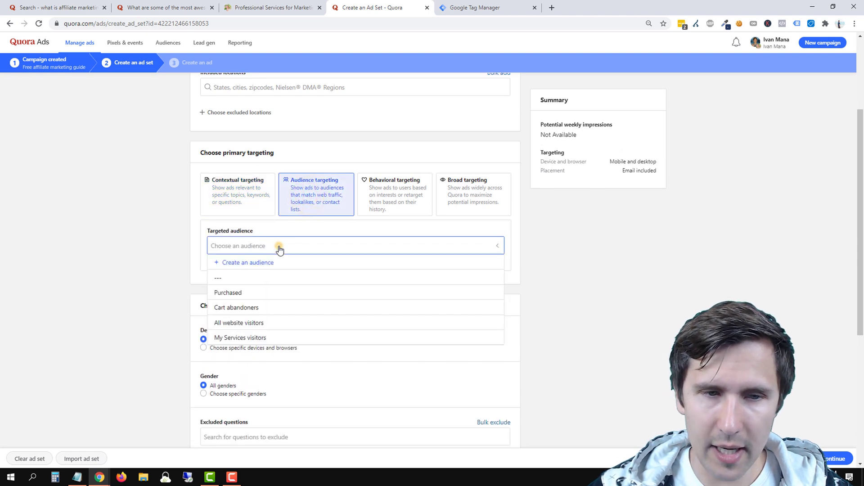
left_click(251, 308)
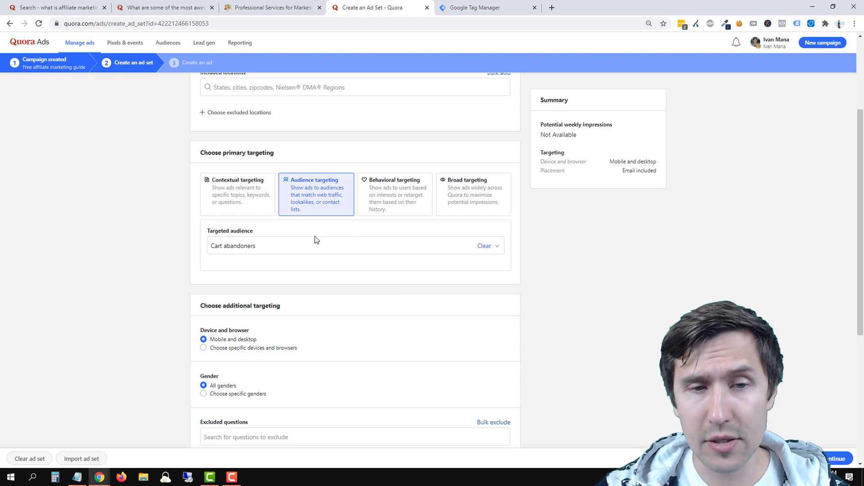
Discard the unsaved ad set, view the empty Lead gen page, then switch to Quora.
left_click(250, 206)
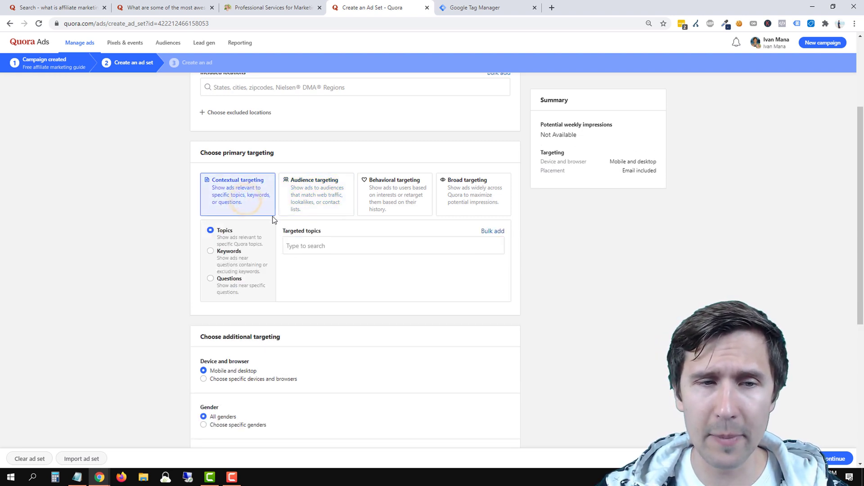
left_click(318, 198)
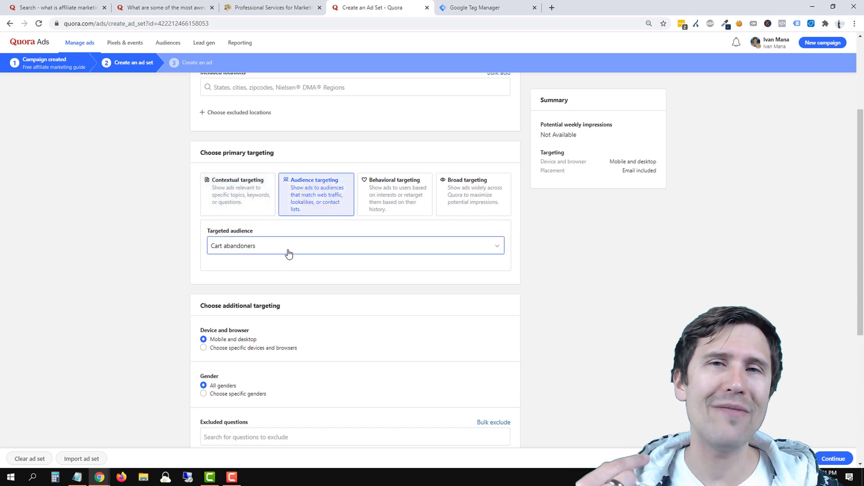
scroll(297, 253, "up", 3)
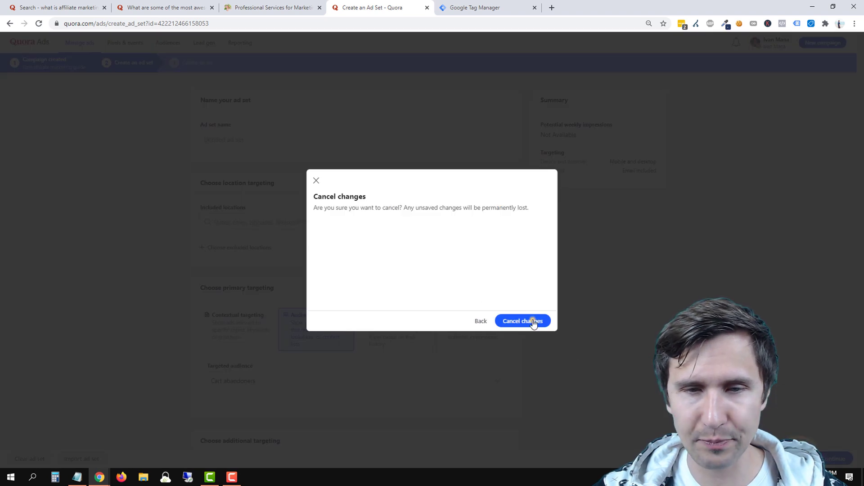
left_click(531, 321)
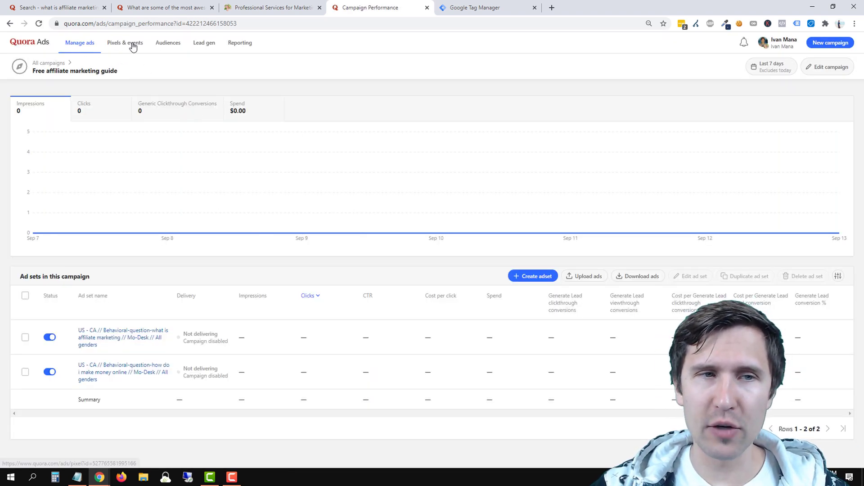
left_click(199, 47)
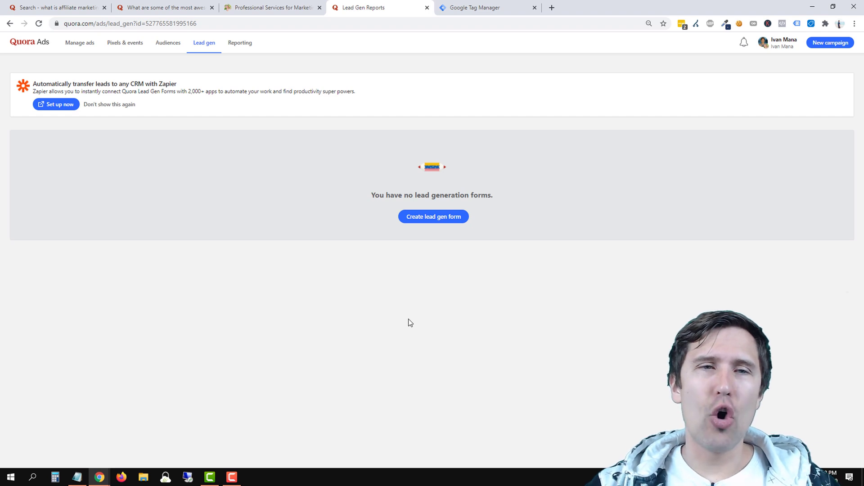
left_click(173, 7)
scroll(279, 198, "up", 1)
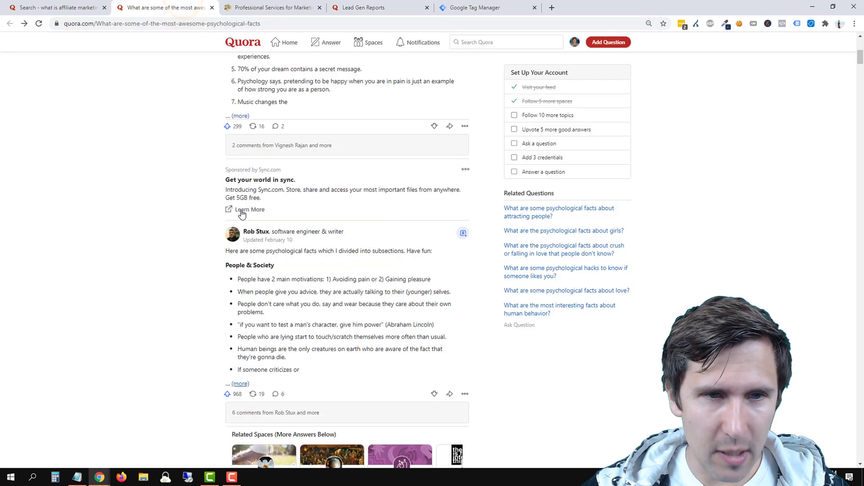
scroll(242, 213, "up", 2)
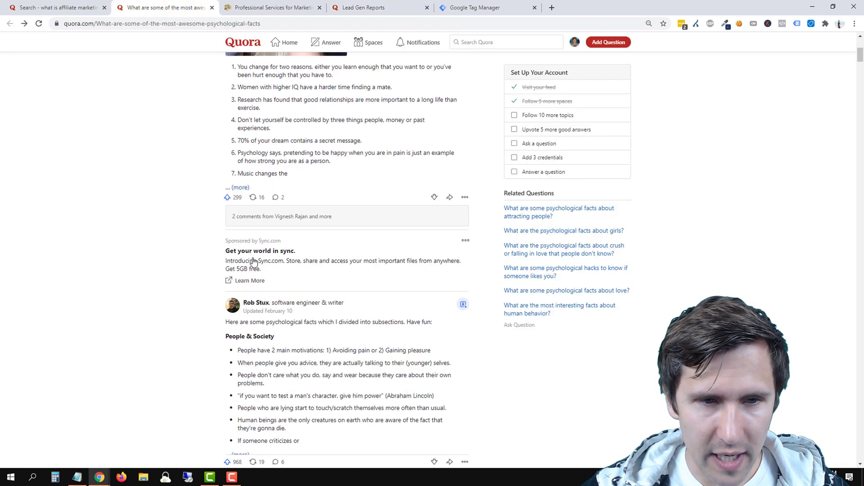
left_click(245, 281)
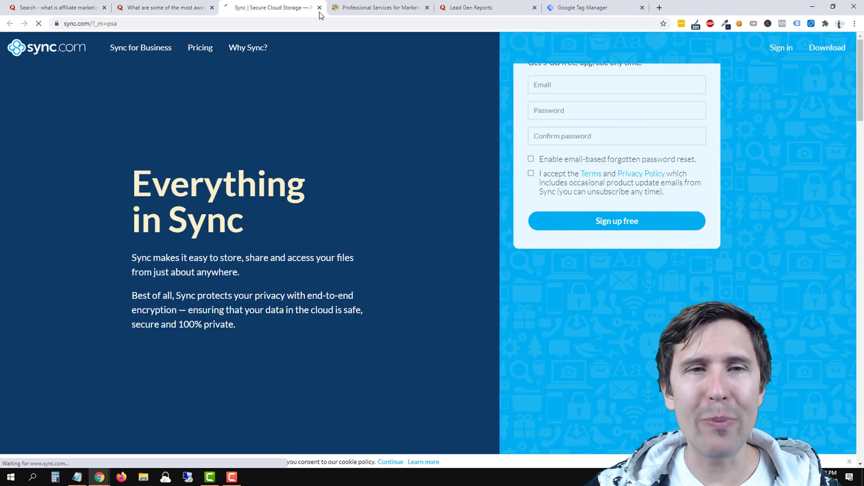
left_click(320, 8)
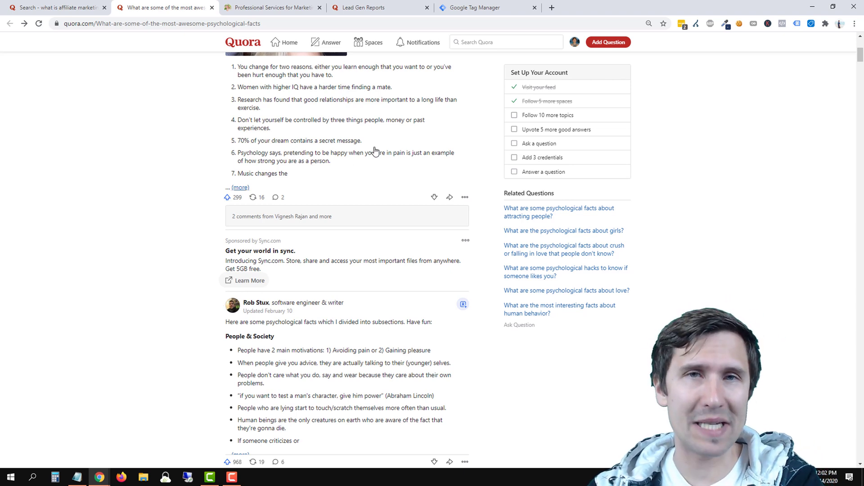
left_click(386, 8)
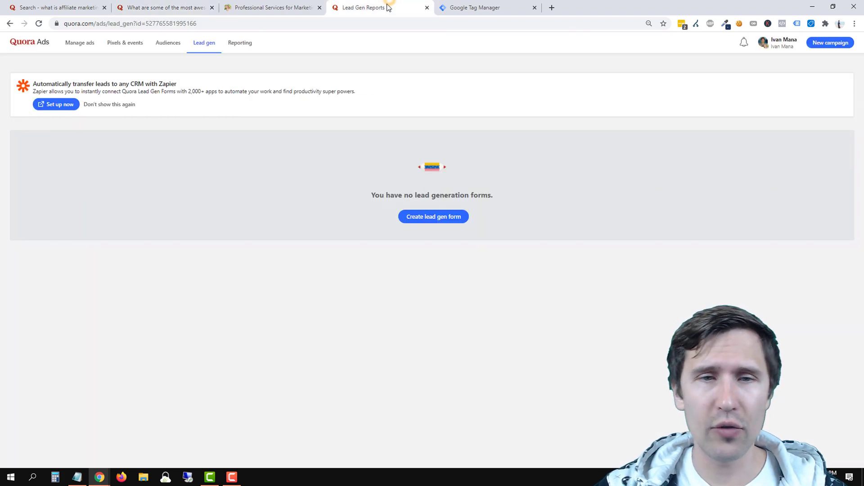
Start a lead gen form headlined 'Get your free affiliate marketing guide emailed to you.'.
left_click(441, 218)
left_click(300, 157)
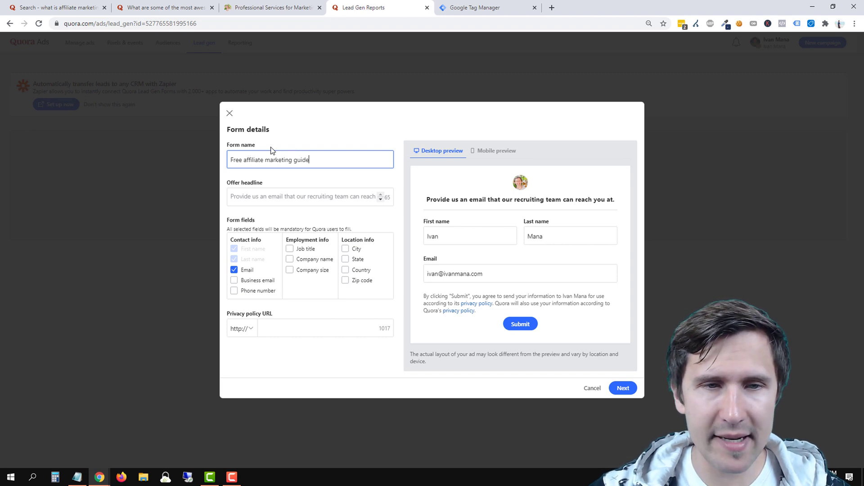
left_click(252, 198)
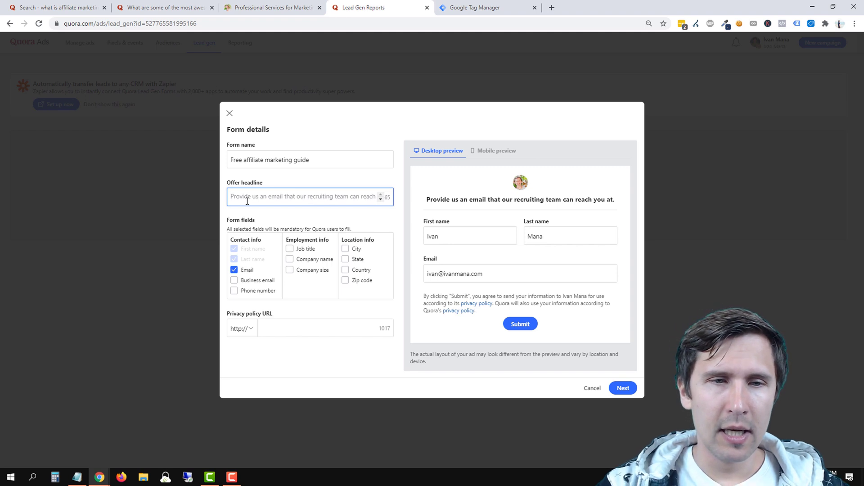
type("G")
key("BackSpace")
type("Get your")
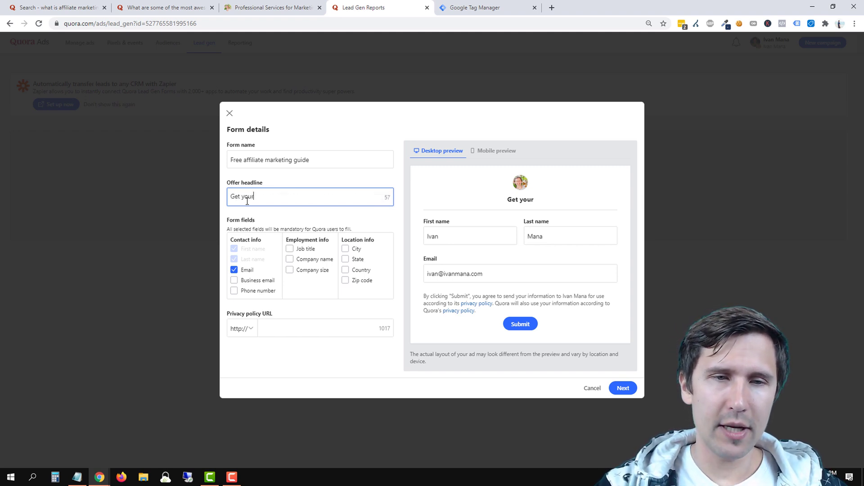
type(" free affiliate marketing guide now")
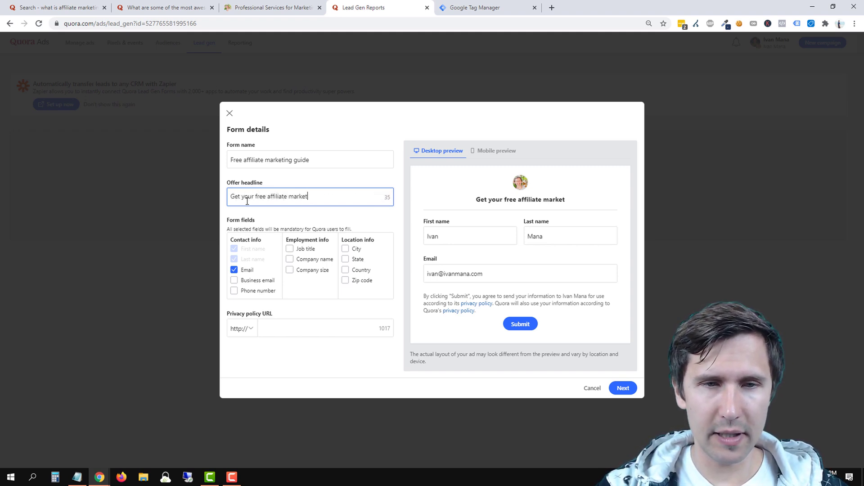
key("BackSpace")
key("BackSpace")
key("BackSpace")
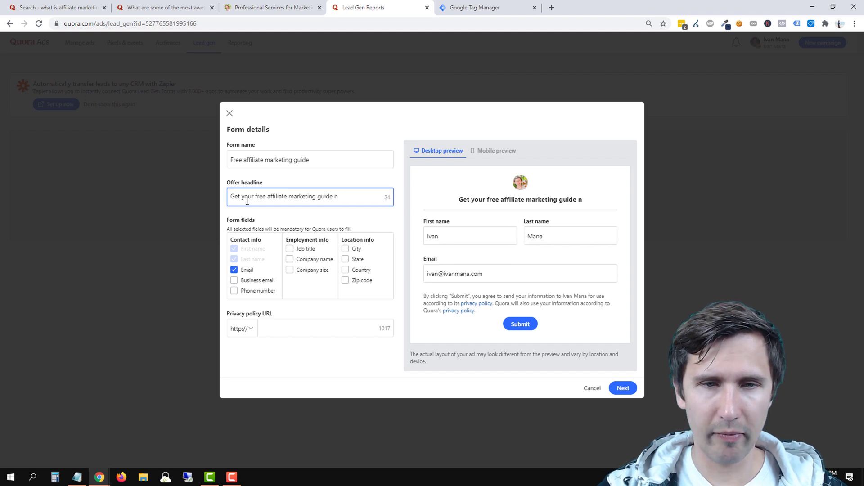
type("emailed to you")
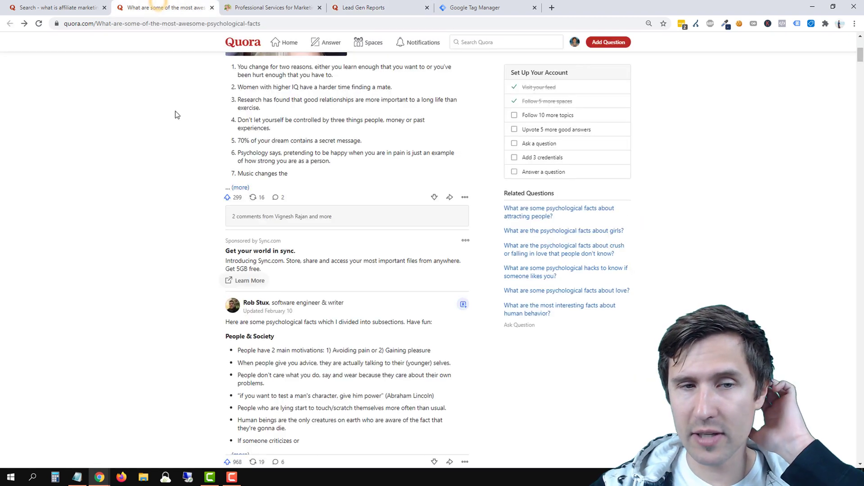
left_click(163, 7)
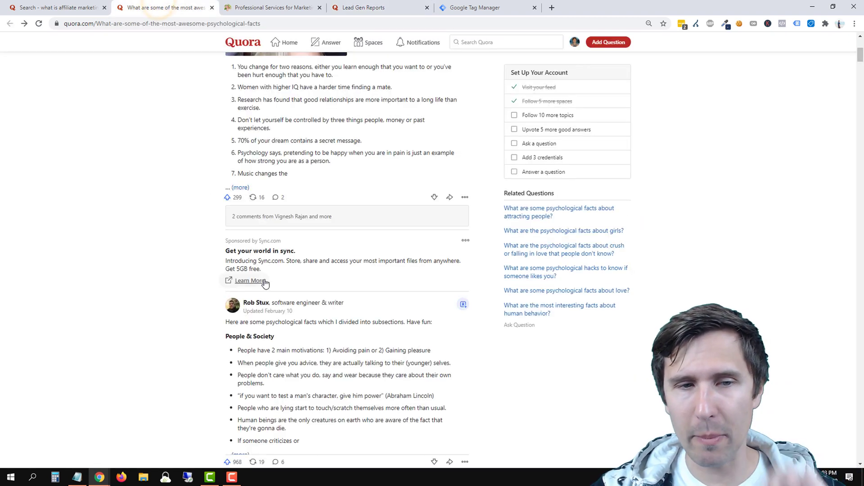
left_click(388, 8)
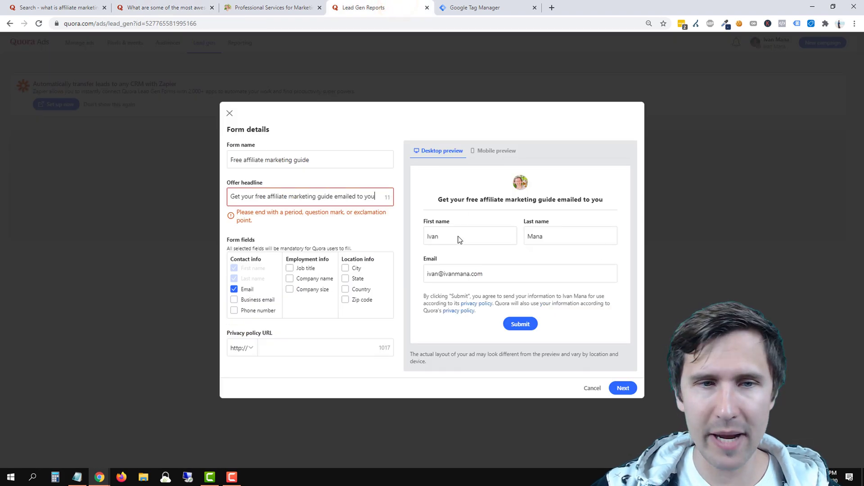
type(".")
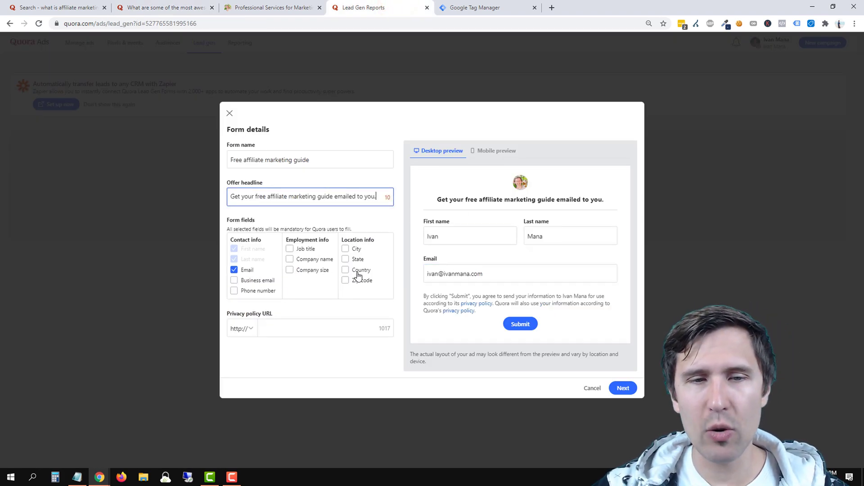
Leave job title and company fields unrequested and set the privacy policy URL to ivanmana.com/privacypolicy.
left_click(299, 250)
left_click(300, 233)
left_click(303, 244)
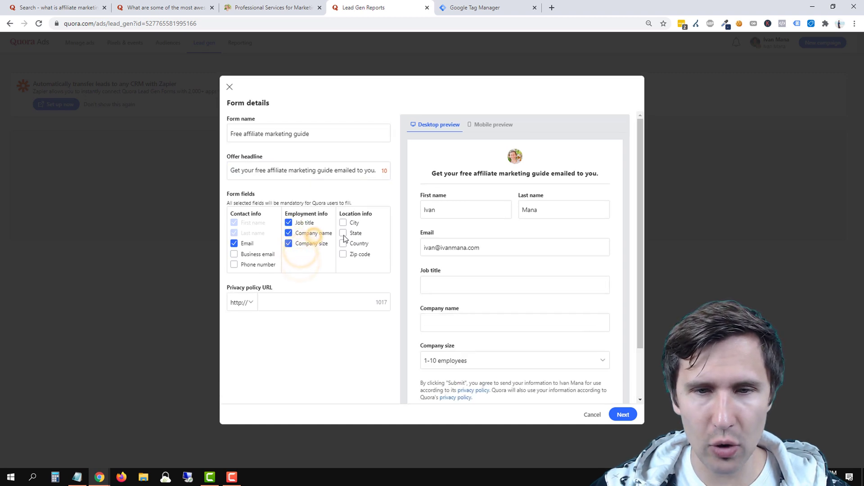
left_click(304, 246)
left_click(302, 233)
left_click(301, 235)
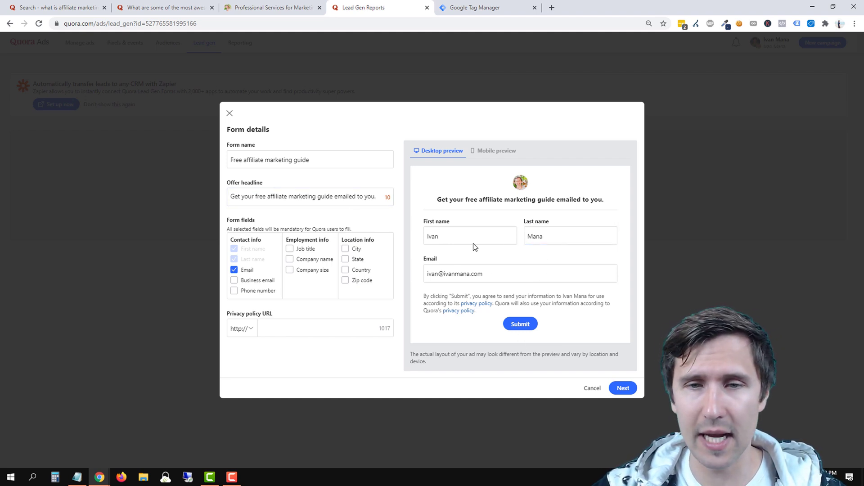
left_click(273, 332)
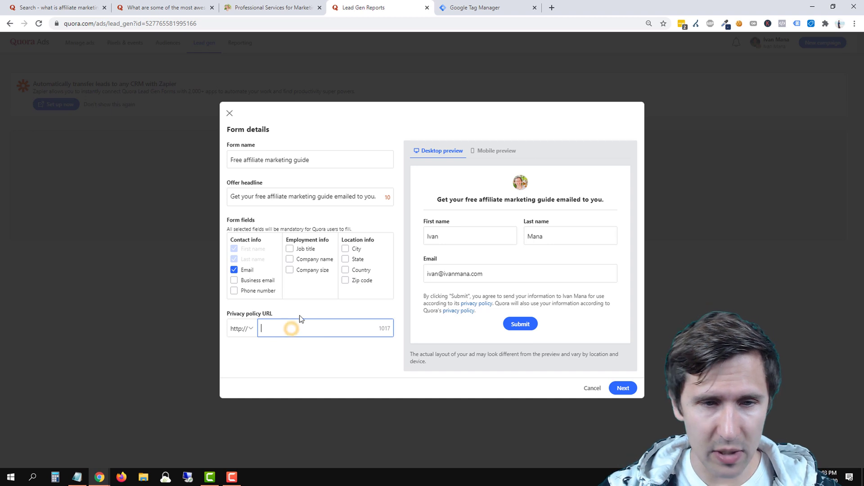
type("ivanm")
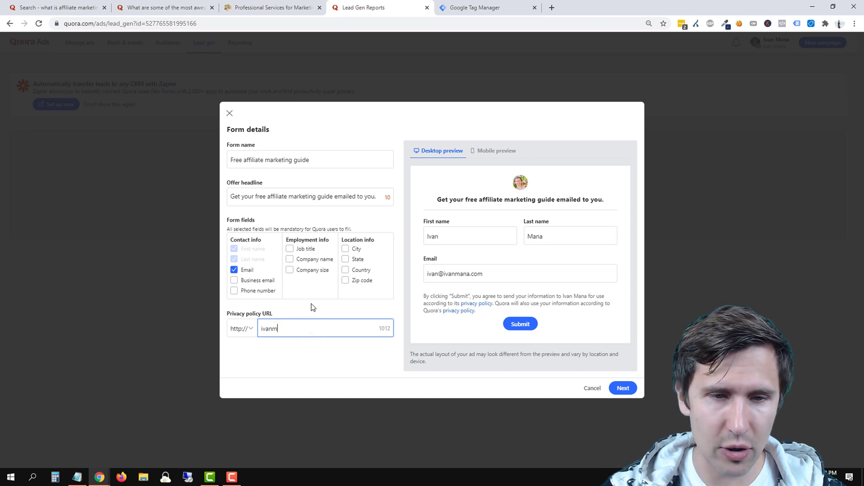
type("ana.com/privacy")
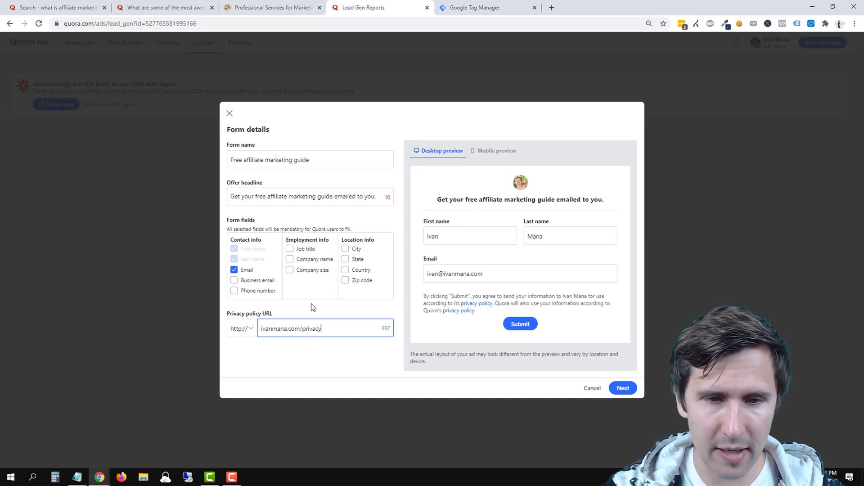
type("policy")
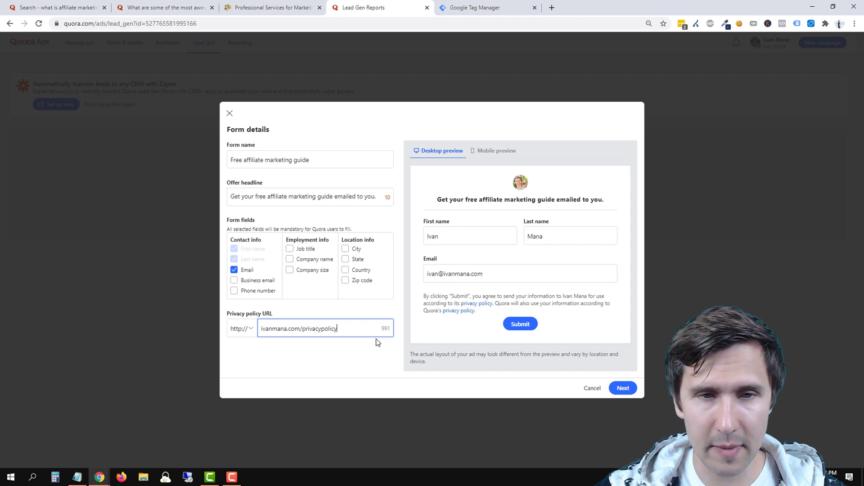
left_click(622, 387)
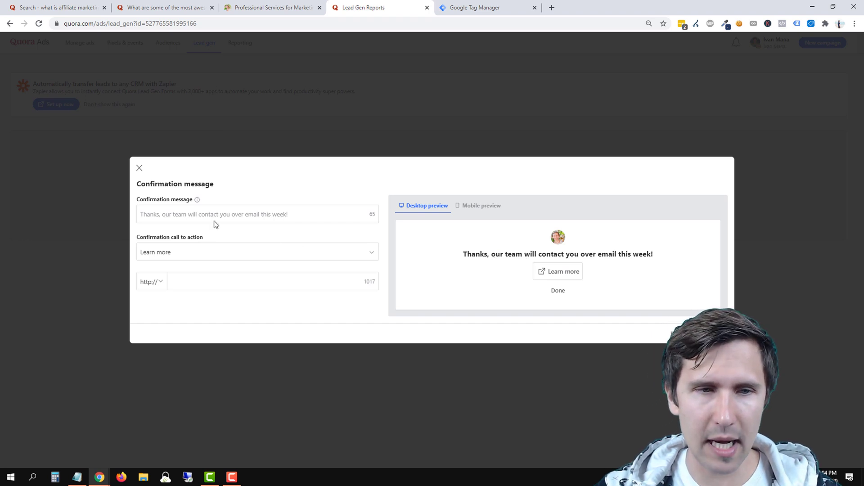
Write the confirmation message 'Thank you! Check your email to get the free guide!'.
left_click(196, 211)
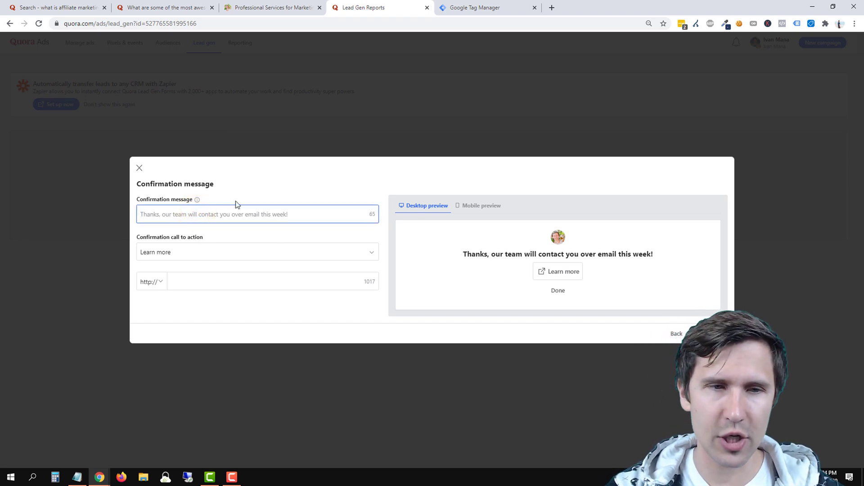
type("Thank you for sginin")
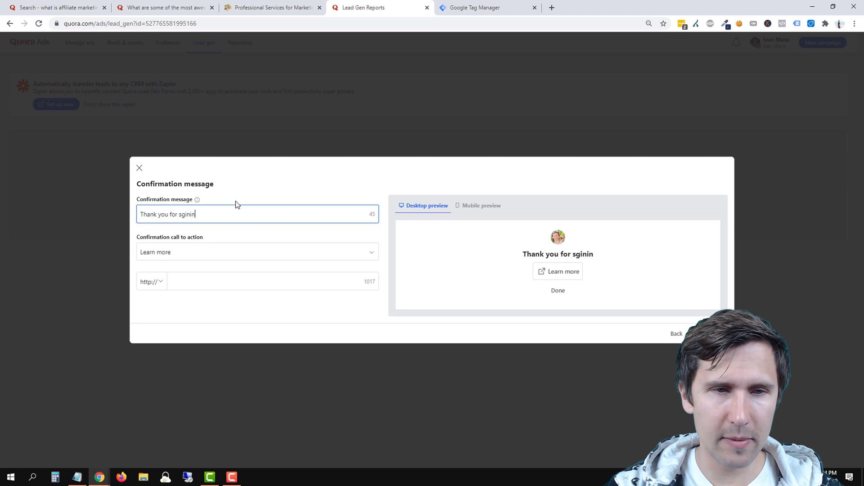
key("BackSpace")
key("BackSpace")
key("BackSpace")
key("BackSpace")
key("BackSpace")
type("ig")
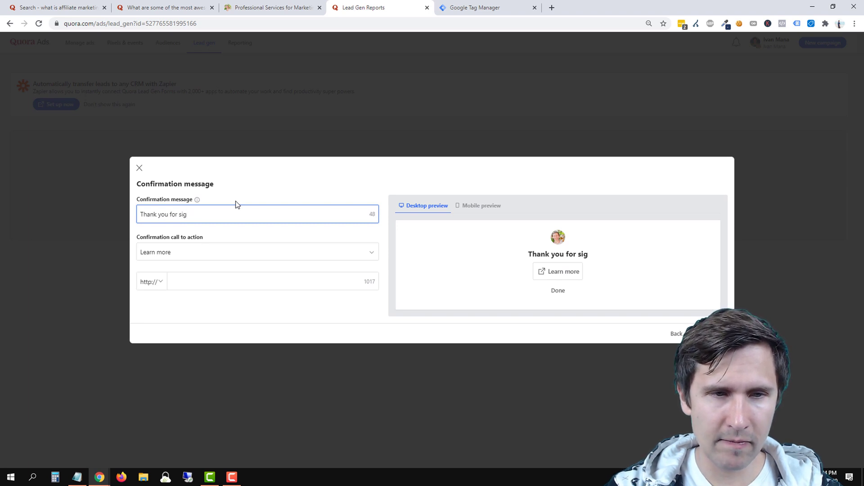
key("BackSpace")
key("BackSpace")
key("BackSpace")
key("BackSpace")
key("BackSpace")
key("BackSpace")
key("BackSpace")
key("BackSpace")
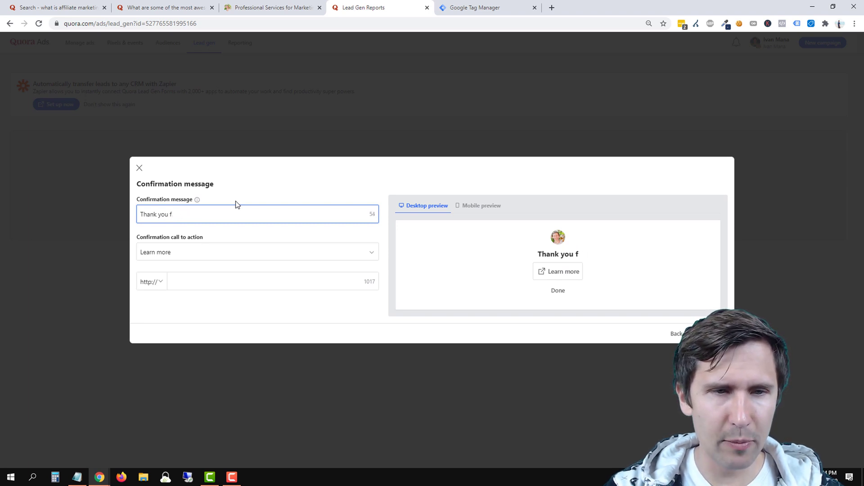
type("! ")
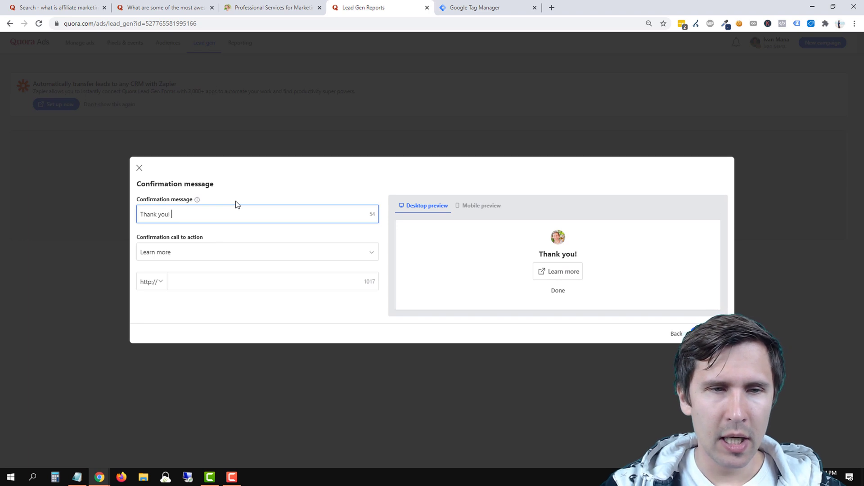
type("You will g")
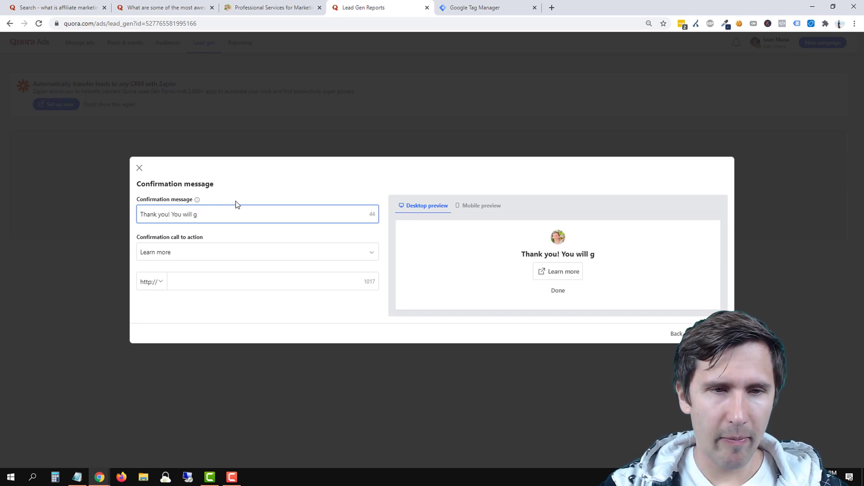
type("et your fre gui")
key("BackSpace")
key("BackSpace")
key("BackSpace")
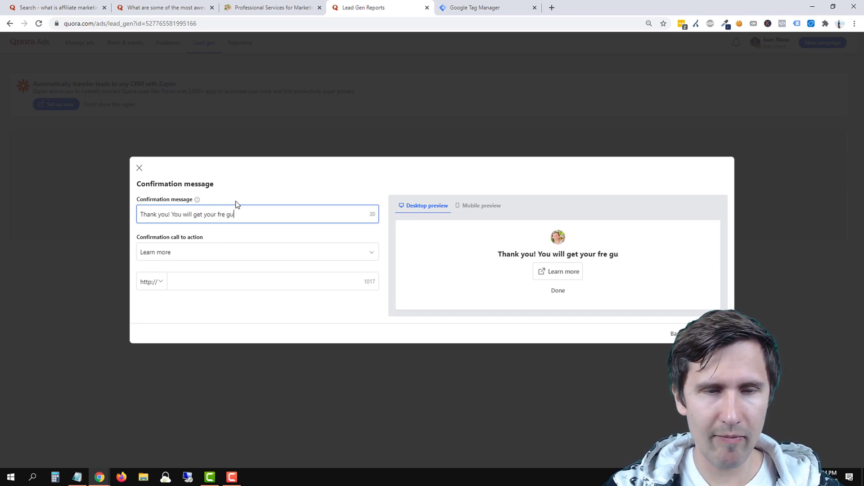
key("BackSpace")
key("BackSpace")
key("BackSpace")
key("BackSpace")
key("BackSpace")
key("BackSpace")
key("BackSpace")
key("BackSpace")
key("BackSpace")
key("BackSpace")
key("BackSpace")
key("BackSpace")
key("BackSpace")
key("BackSpace")
key("BackSpace")
key("BackSpace")
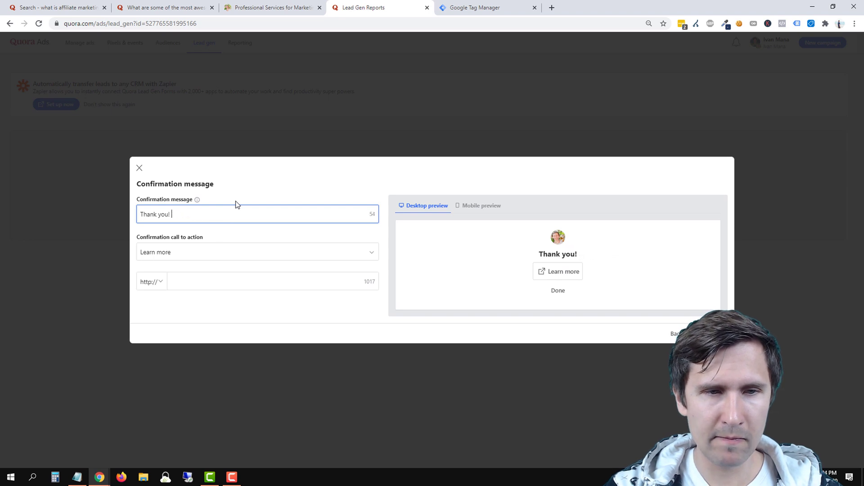
type("Check your email to get ")
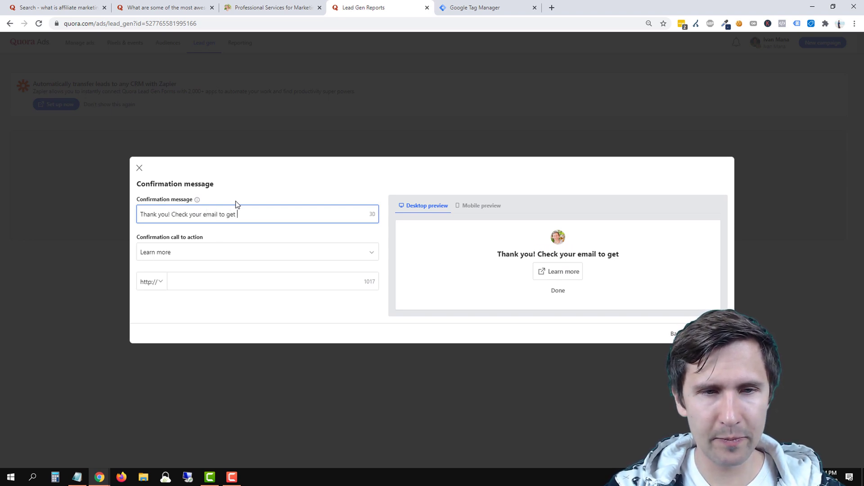
type("the free guide")
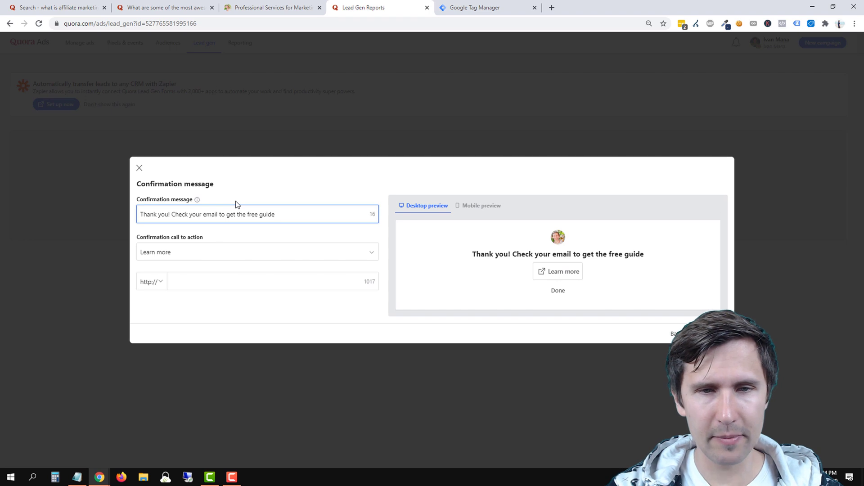
type("!")
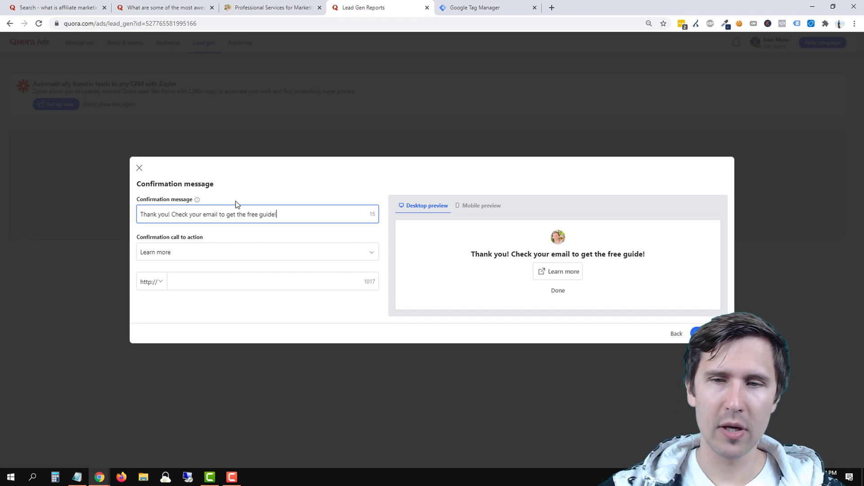
After trying Learn more and View now, settle on View company website and create the form.
left_click(168, 254)
left_click(176, 270)
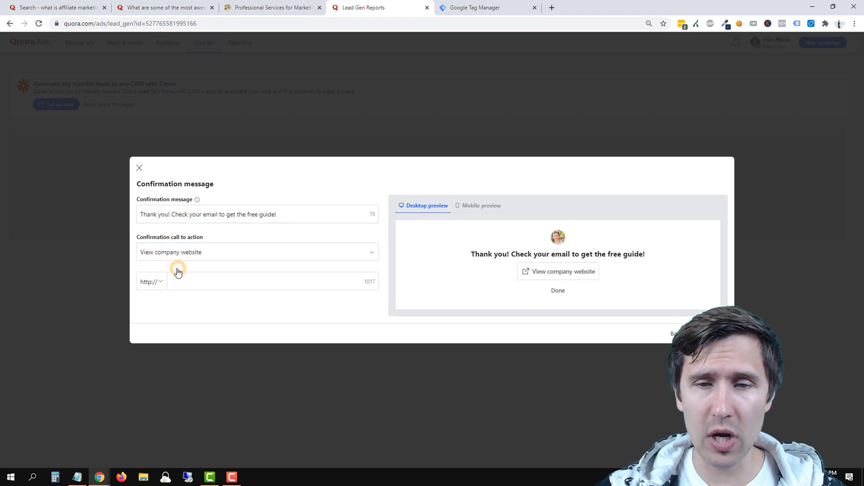
double_click(192, 249)
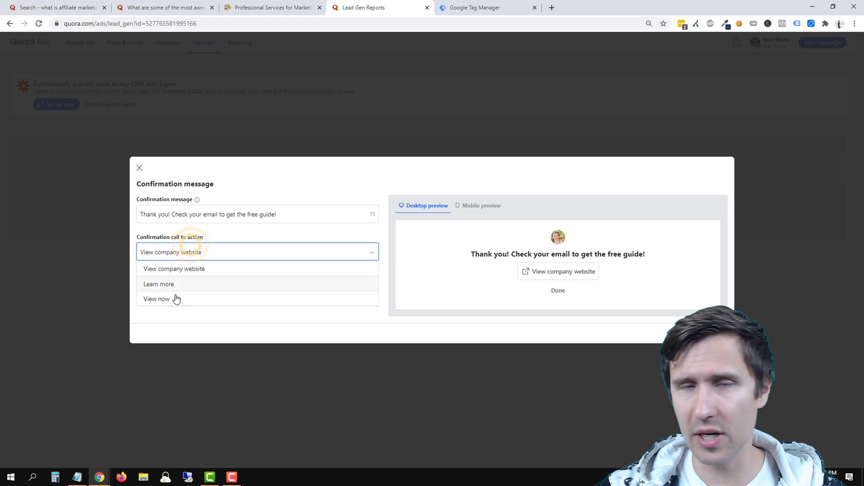
left_click(170, 287)
left_click(180, 255)
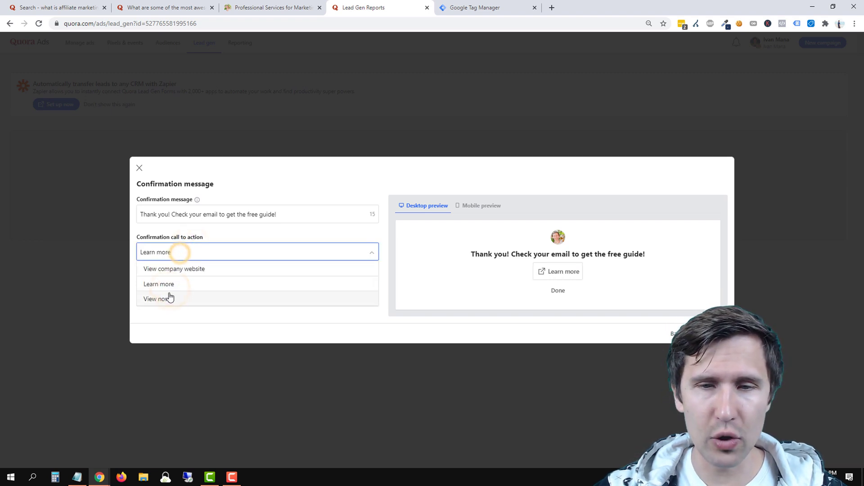
left_click(168, 297)
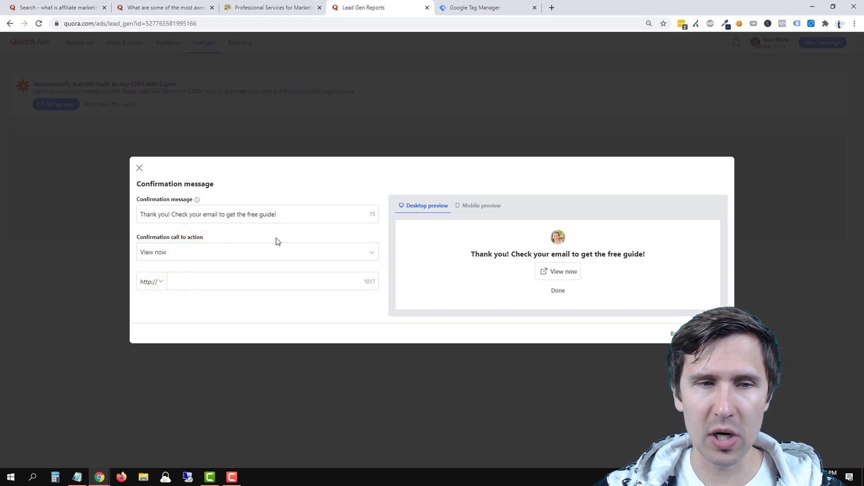
left_click(213, 212)
left_click(236, 200)
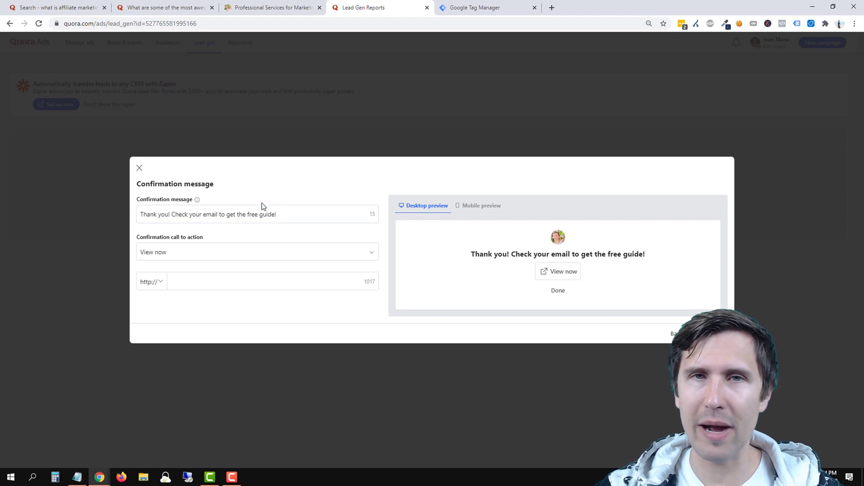
left_click(169, 251)
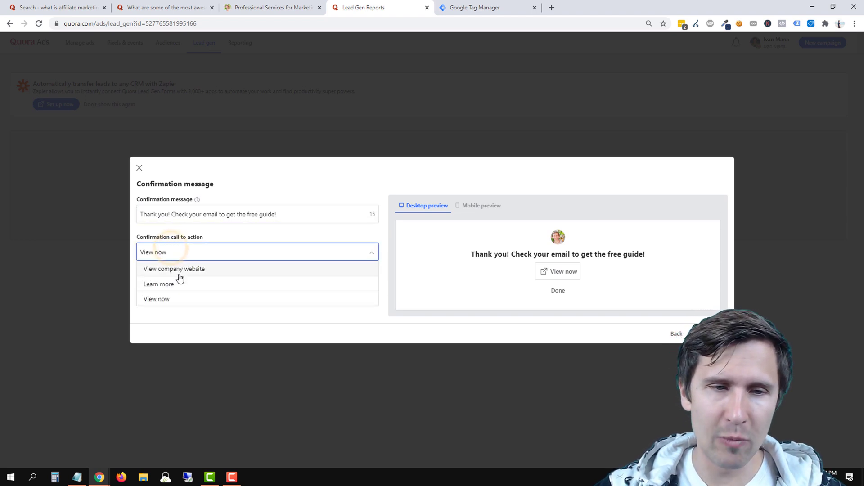
left_click(179, 273)
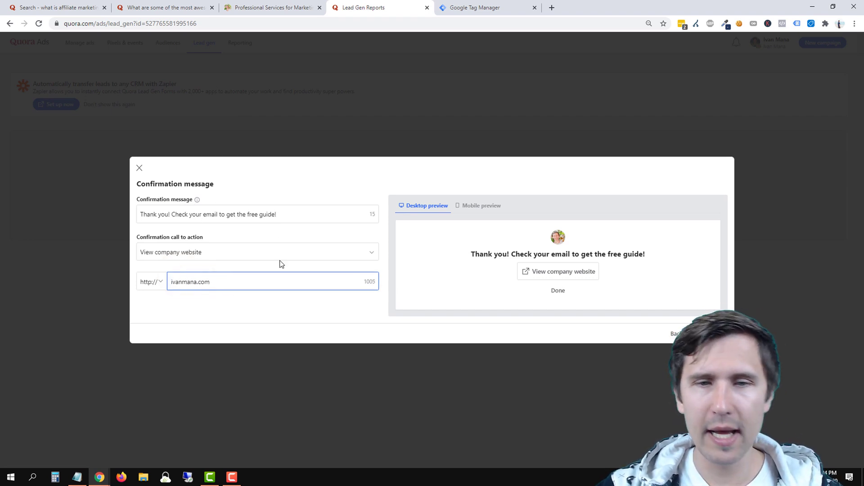
left_click(712, 334)
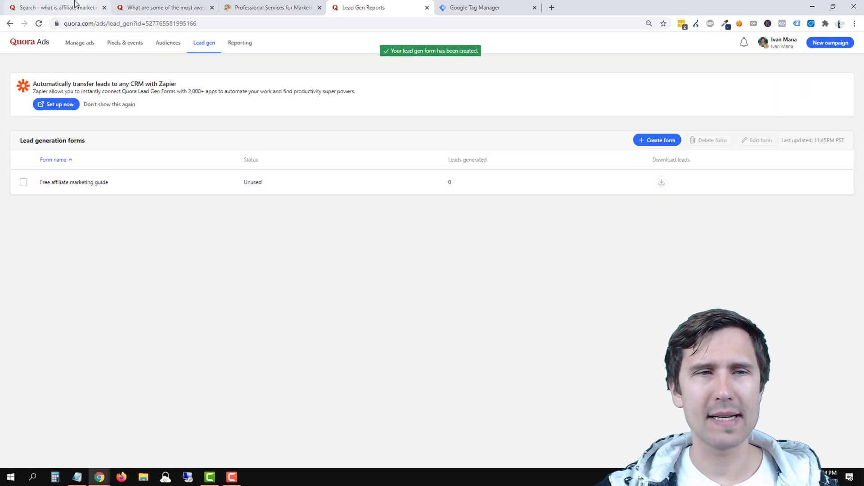
left_click(183, 6)
scroll(310, 210, "down", 1)
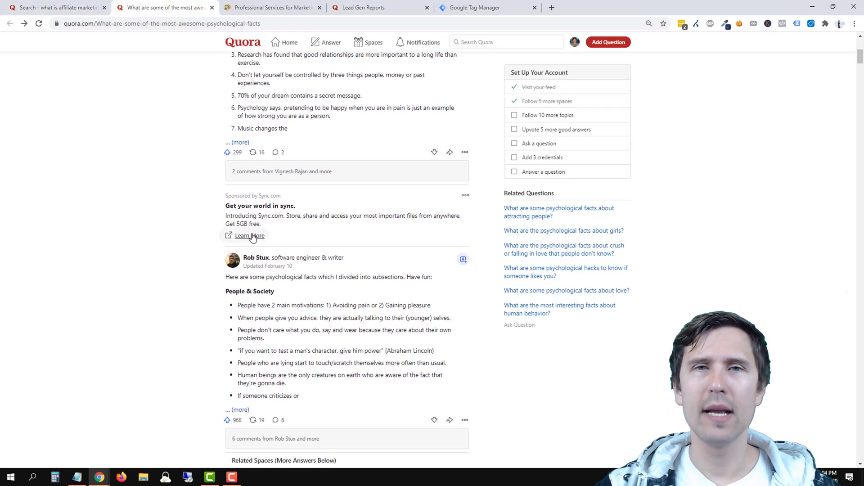
left_click(351, 12)
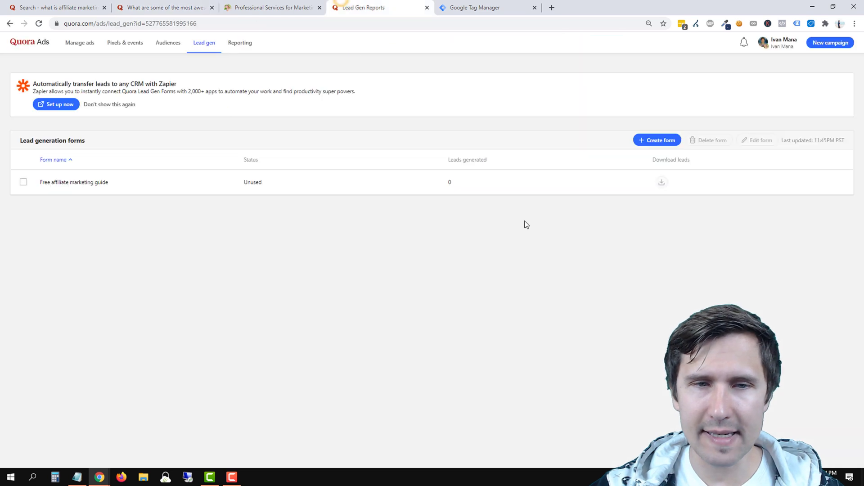
left_click(212, 183)
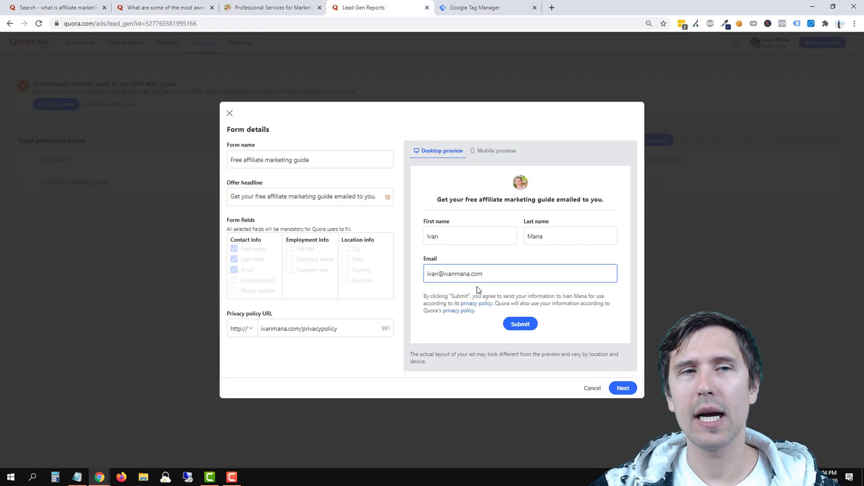
left_click(620, 387)
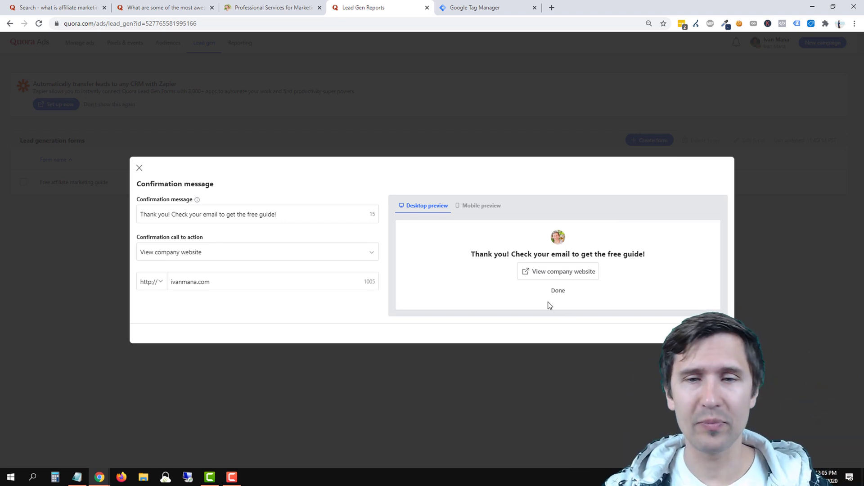
left_click(547, 275)
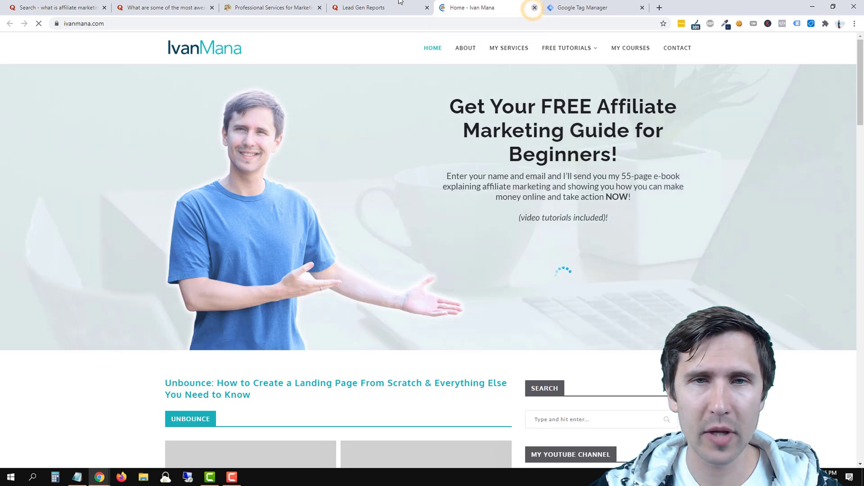
left_click(534, 8)
left_click(683, 333)
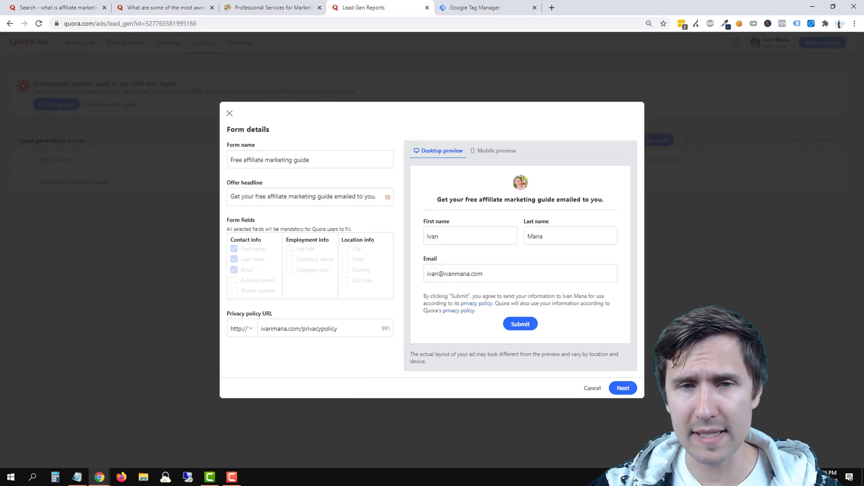
left_click(592, 389)
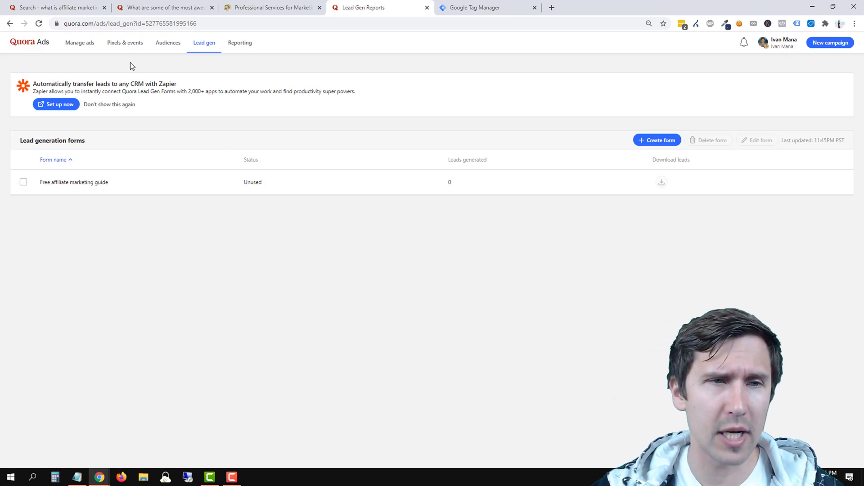
Create a 'Lead generation' campaign with the Lead generation objective and a 10 daily budget.
left_click(73, 45)
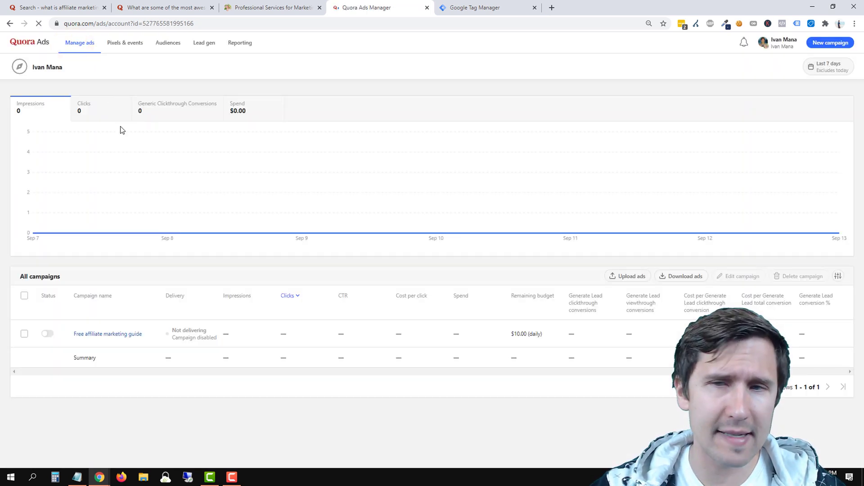
left_click(827, 44)
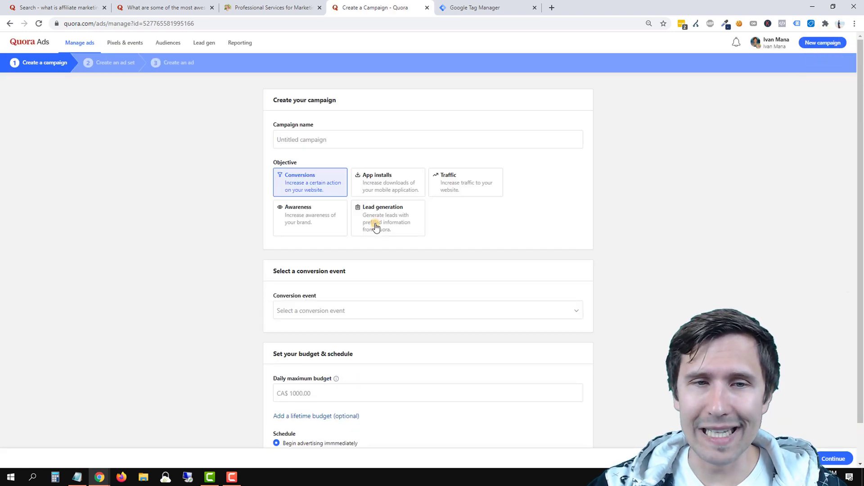
left_click(374, 225)
left_click(310, 138)
type("Lead g")
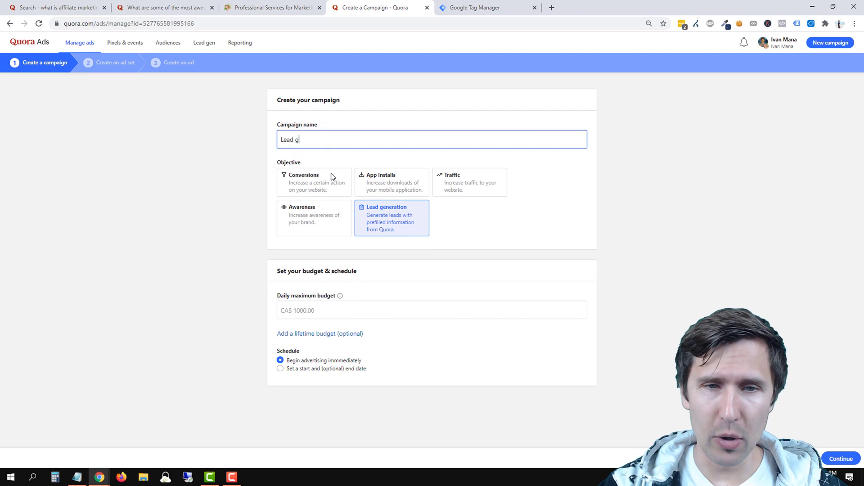
type("eneration")
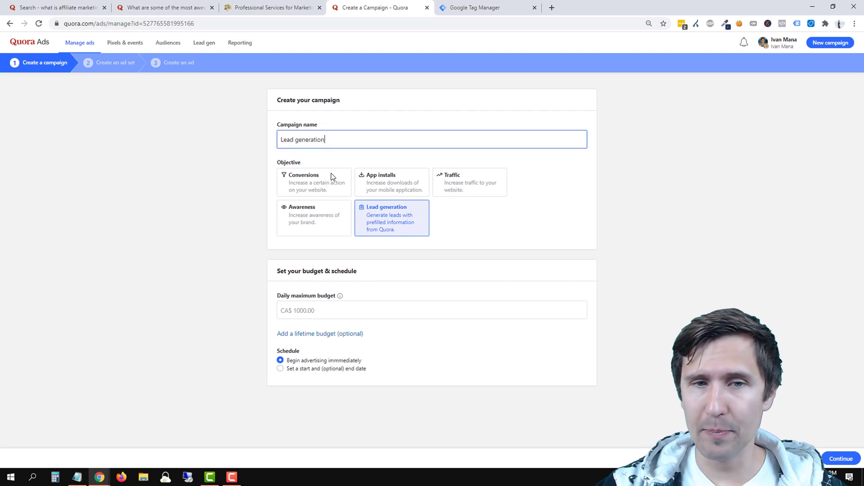
left_click(299, 310)
type("10")
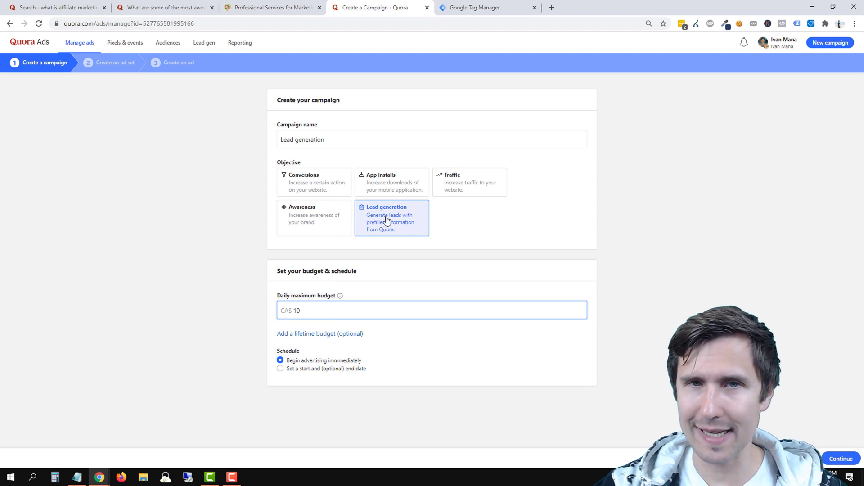
left_click(840, 458)
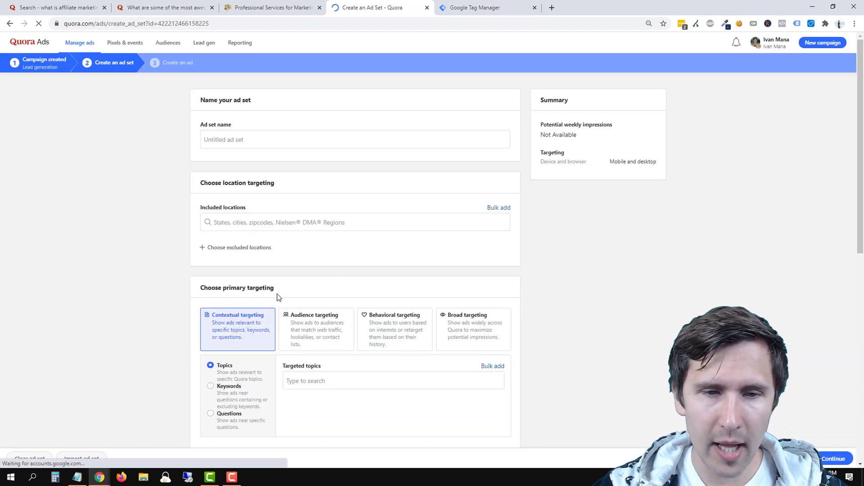
Name the ad set 'Lead gen', use Broad targeting, and bid 0.50 per click.
scroll(276, 294, "down", 4)
scroll(276, 293, "down", 5)
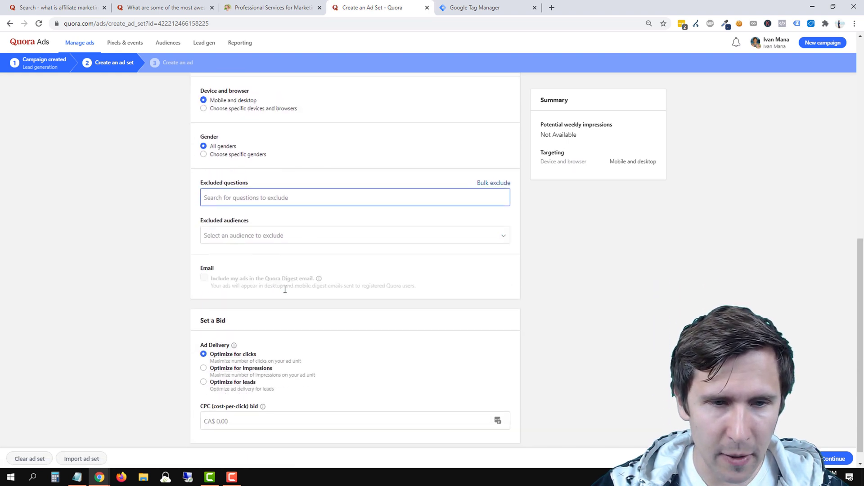
left_click(285, 289)
scroll(285, 289, "up", 10)
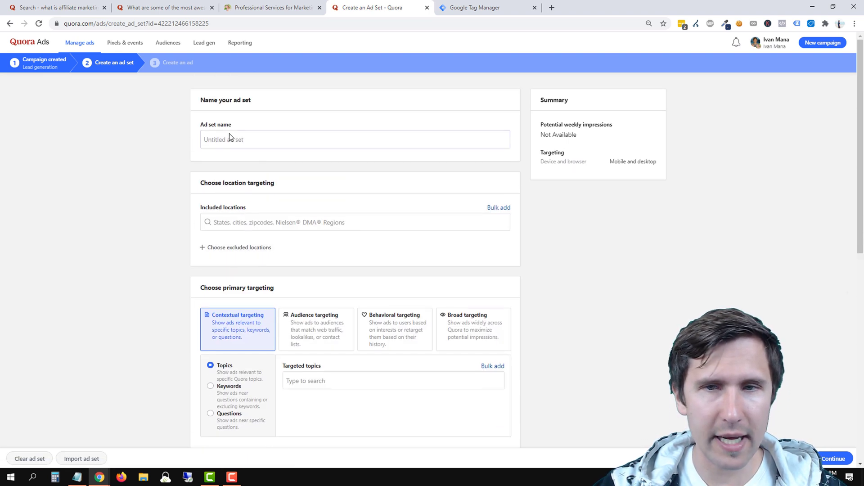
left_click(221, 143)
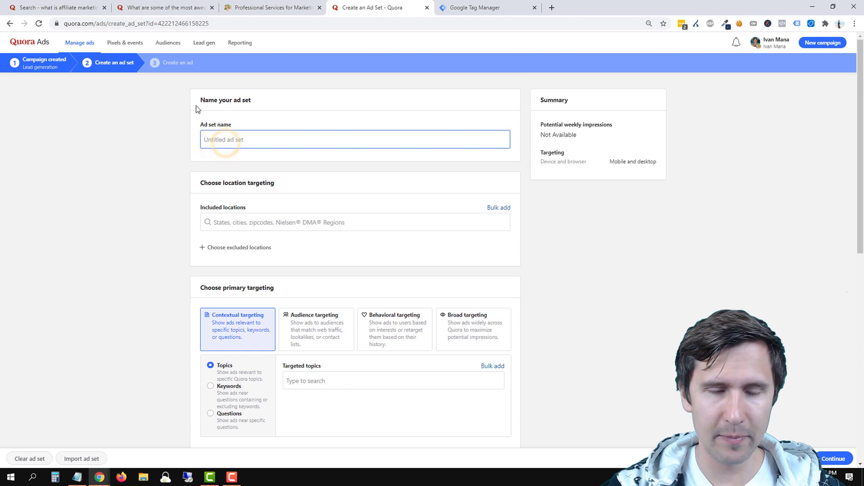
type("Lead gen")
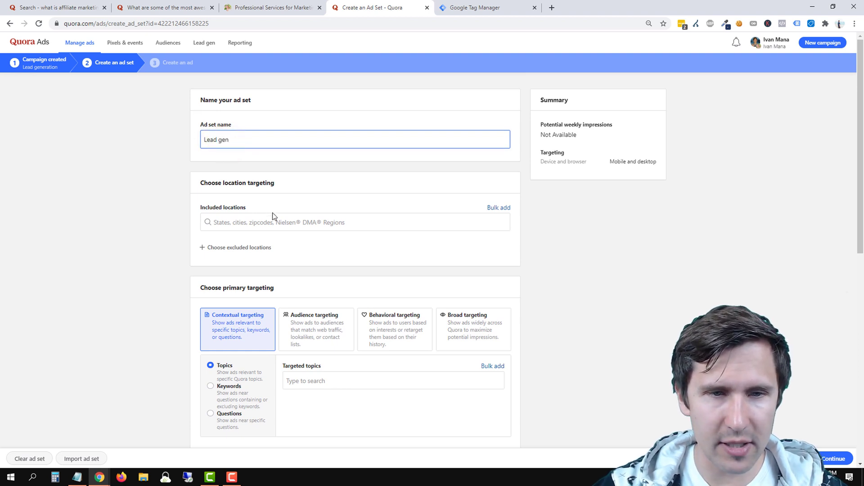
scroll(180, 247, "down", 3)
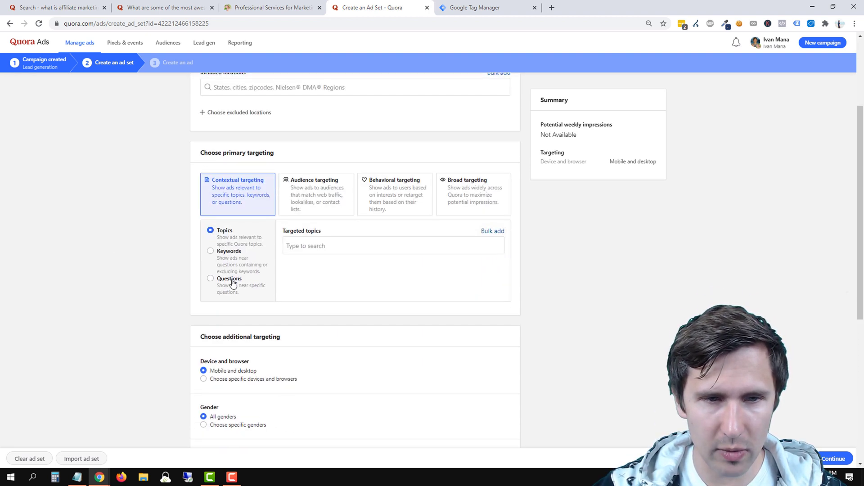
left_click(446, 194)
scroll(112, 286, "down", 4)
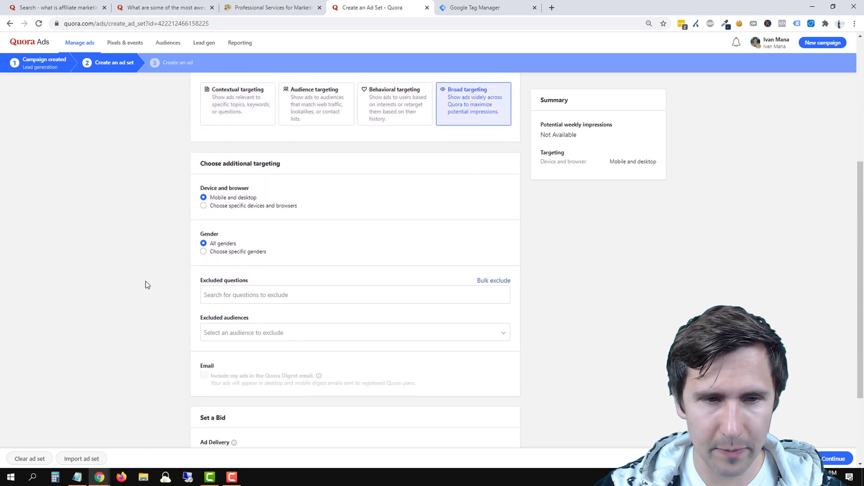
scroll(204, 269, "down", 1)
left_click(274, 402)
type("0")
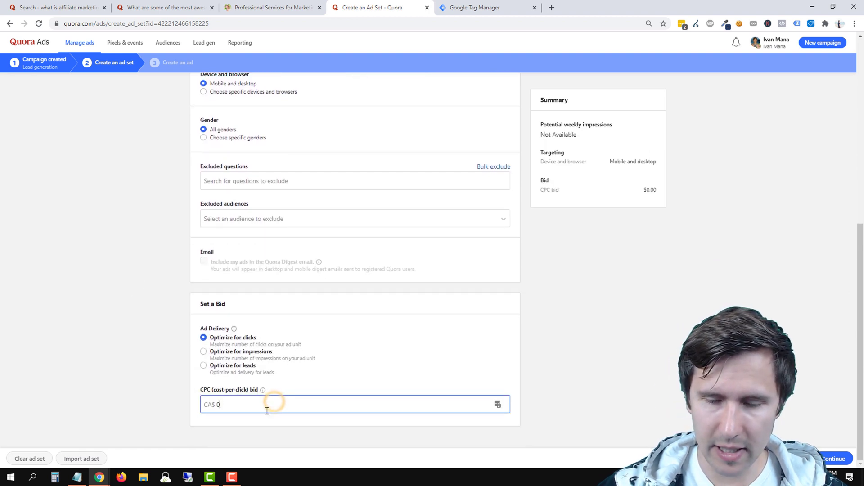
type(".50")
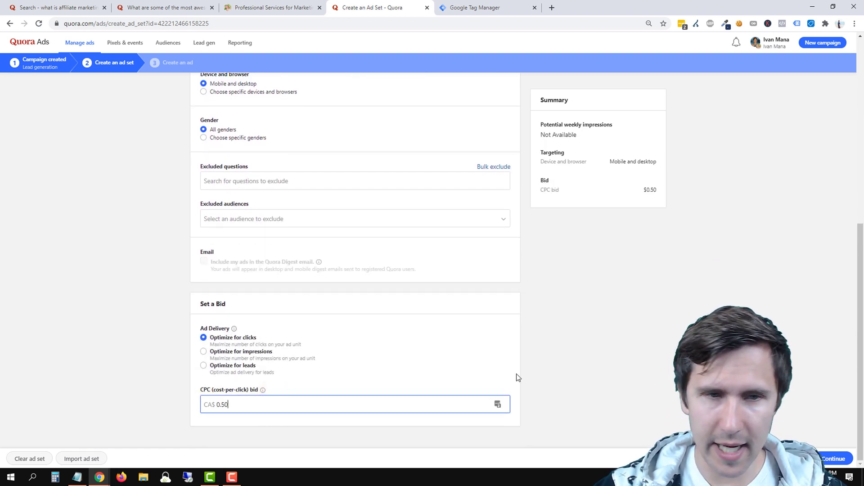
left_click(835, 459)
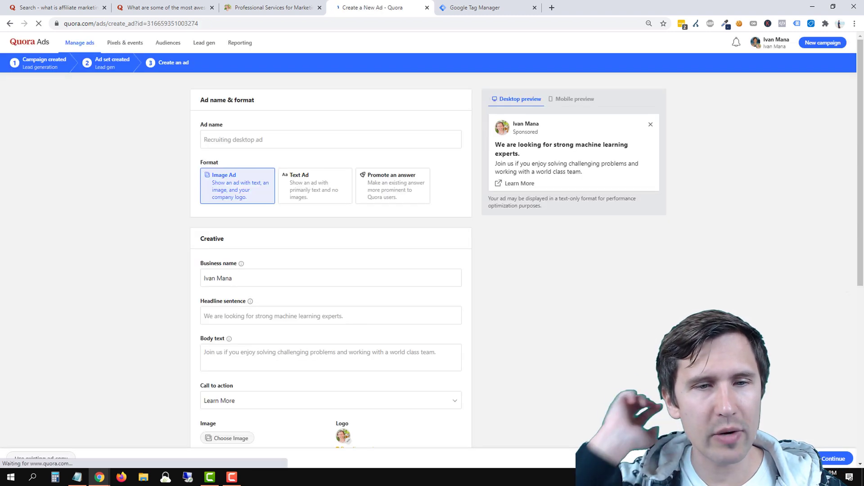
Choose the 'Free affiliate marketing guide' lead gen form for the ad, review it, then cancel.
scroll(598, 331, "down", 5)
scroll(352, 390, "up", 3)
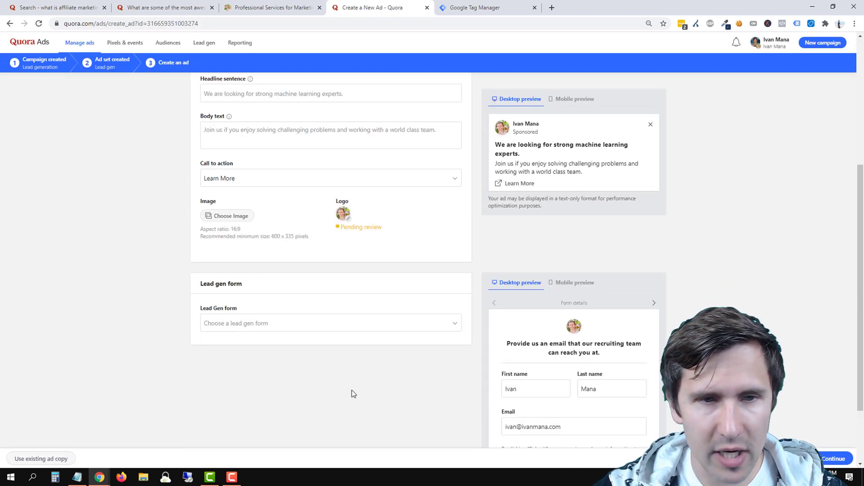
scroll(312, 384, "down", 2)
left_click(252, 315)
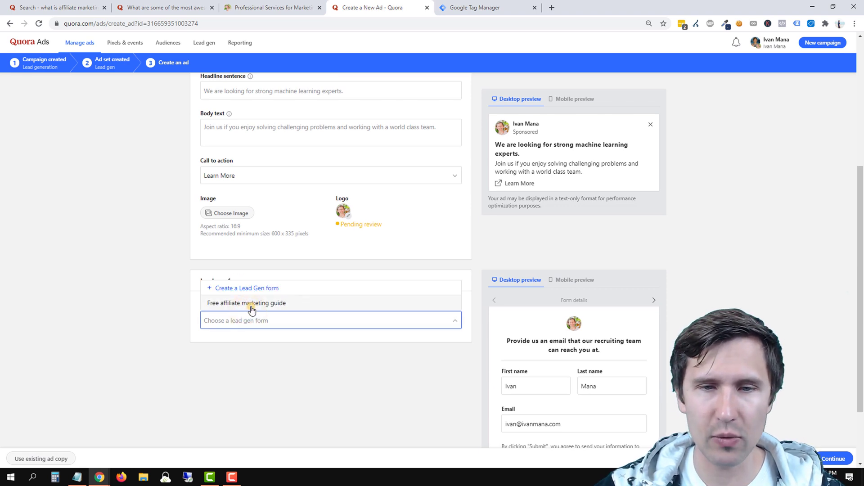
left_click(251, 304)
scroll(241, 384, "up", 4)
scroll(242, 388, "up", 1)
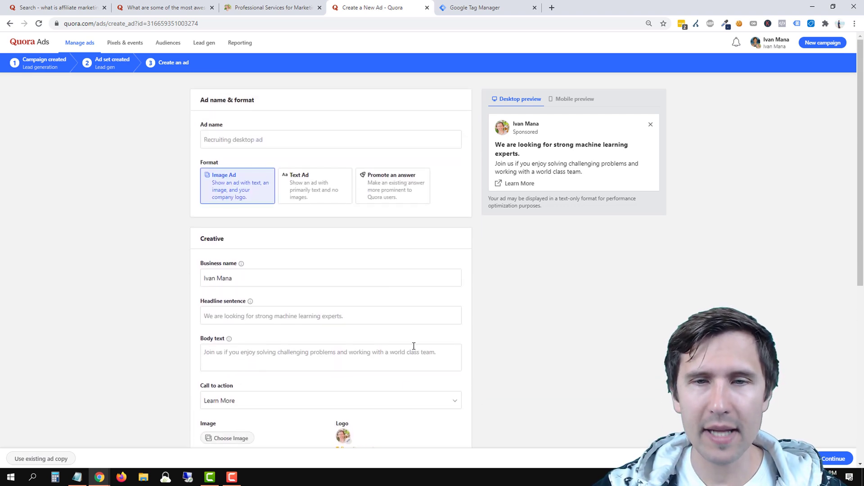
scroll(545, 152, "down", 3)
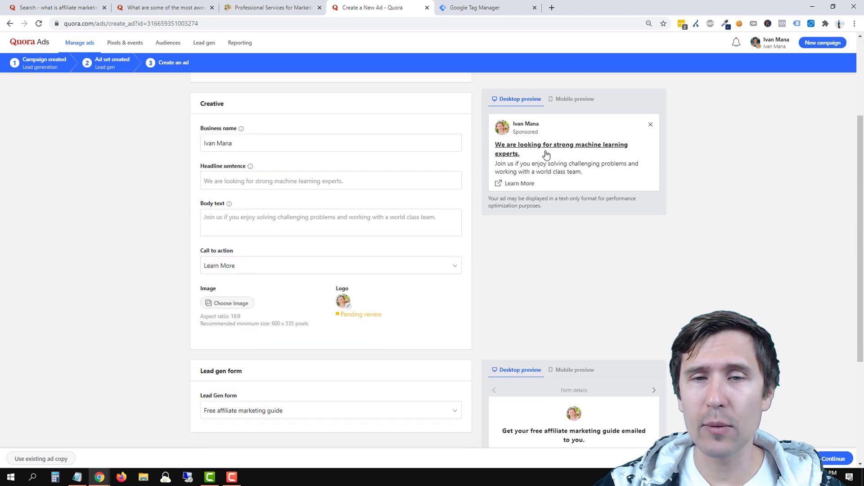
scroll(550, 278, "down", 3)
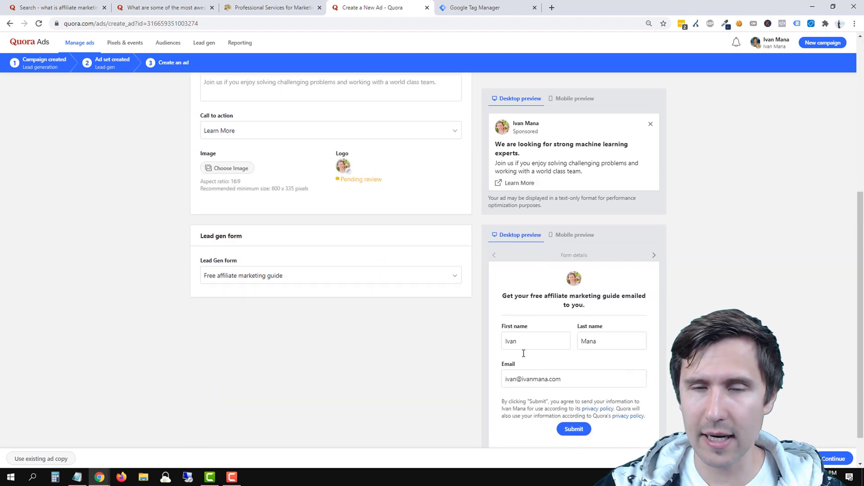
left_click(789, 458)
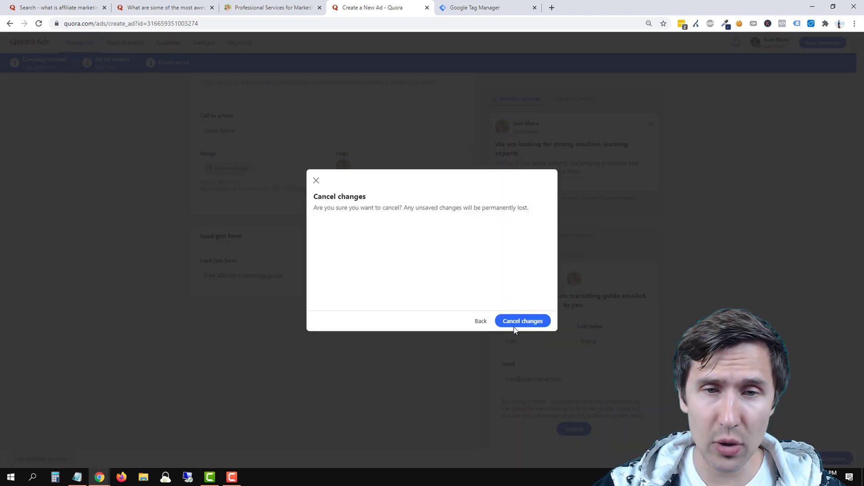
Confirm discarding the ad changes and go to the Reporting page.
left_click(526, 323)
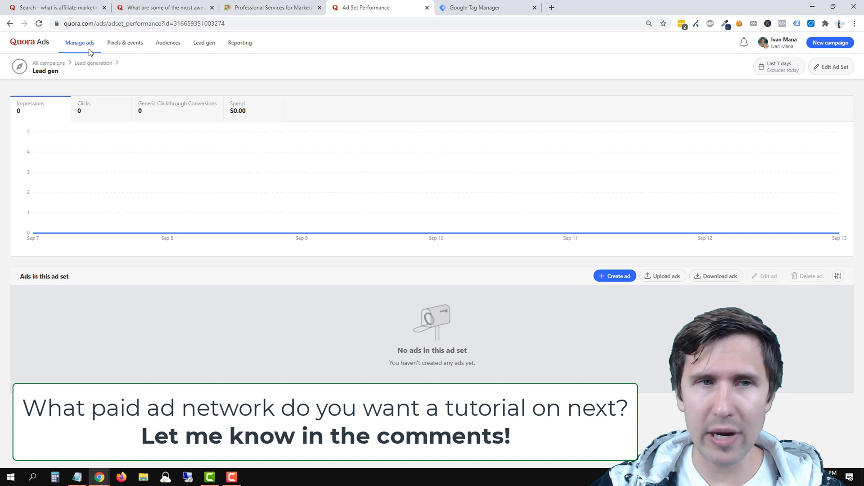
left_click(232, 46)
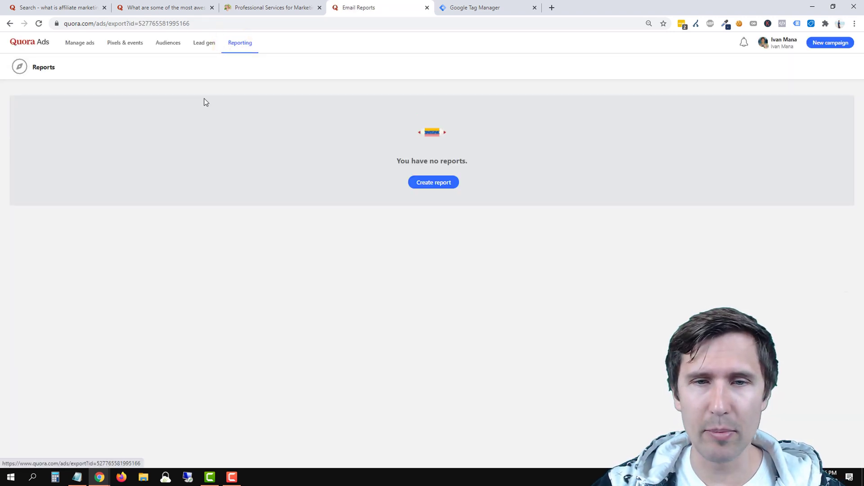
left_click(425, 180)
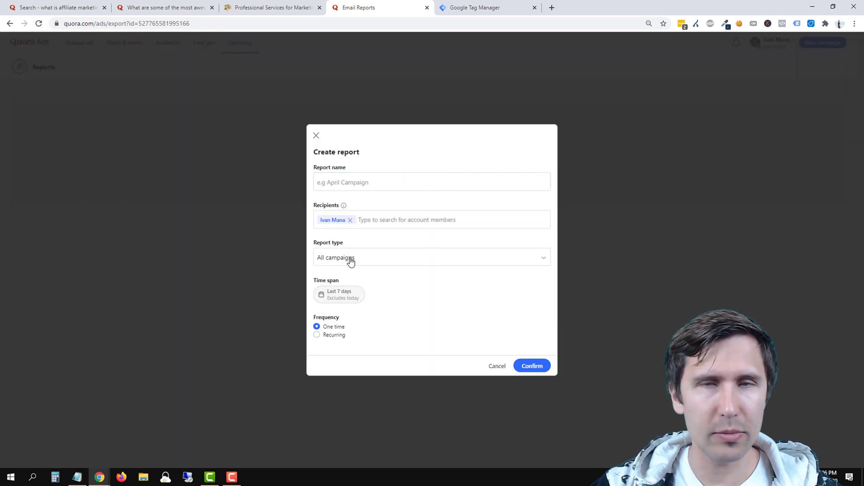
left_click(348, 296)
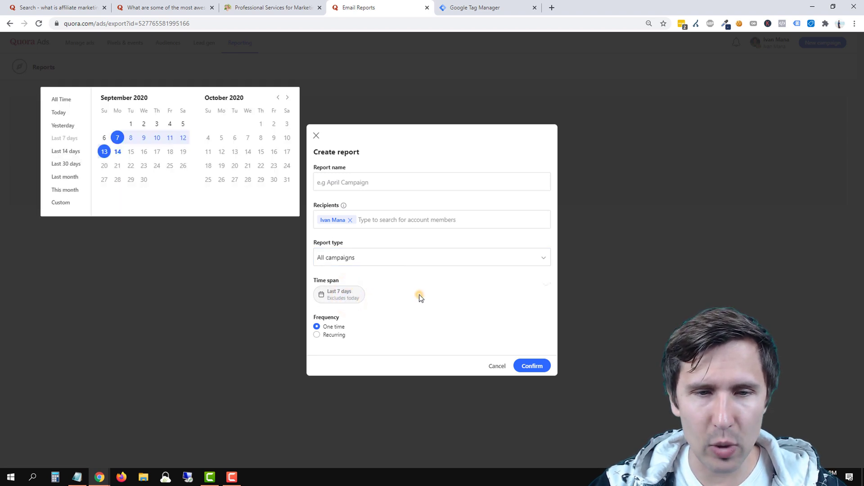
left_click(418, 295)
left_click(335, 335)
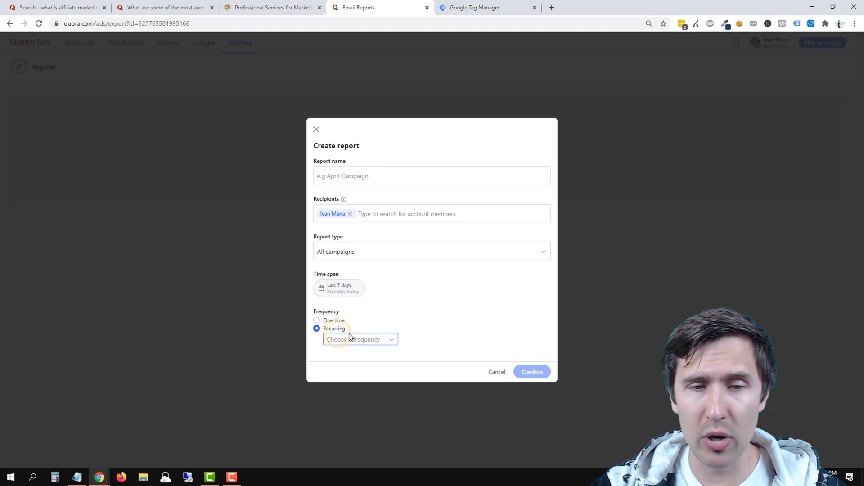
left_click(340, 338)
left_click(351, 296)
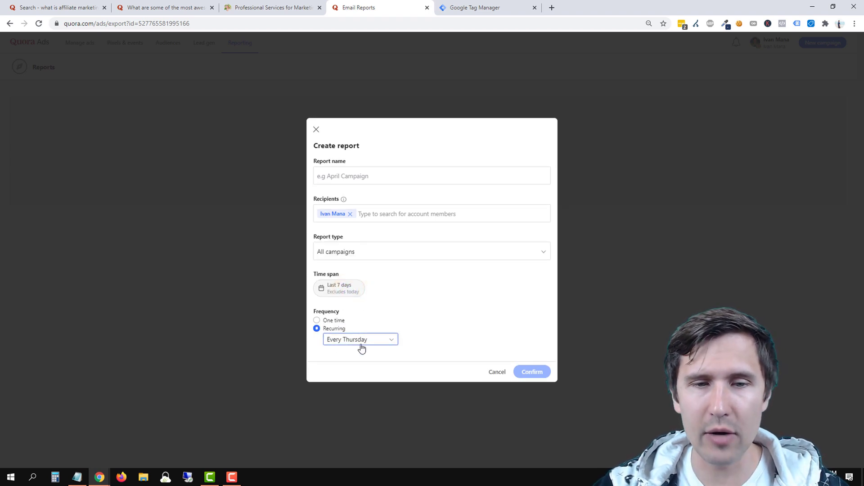
left_click(353, 332)
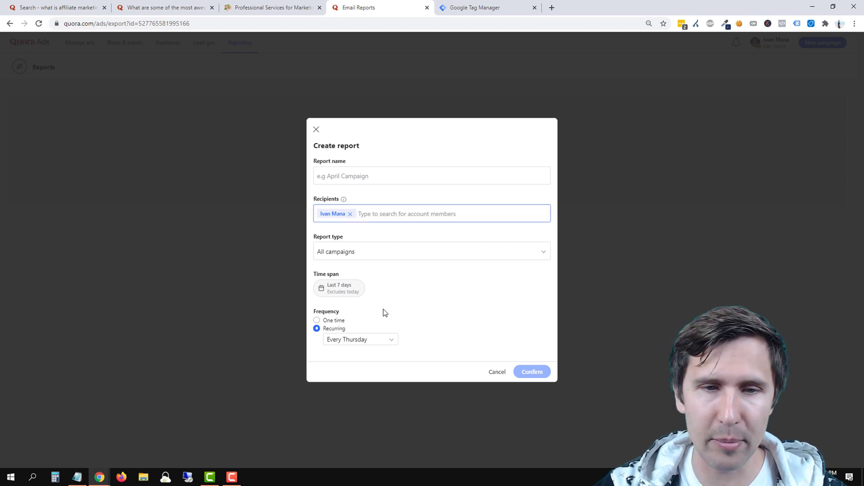
left_click(332, 320)
left_click(497, 366)
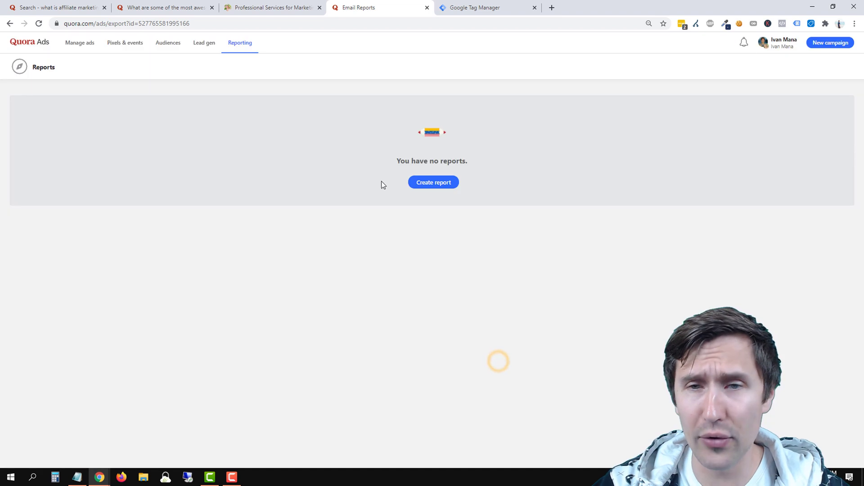
Check the account menu's options, then head back to the Manage ads campaigns overview.
left_click(787, 47)
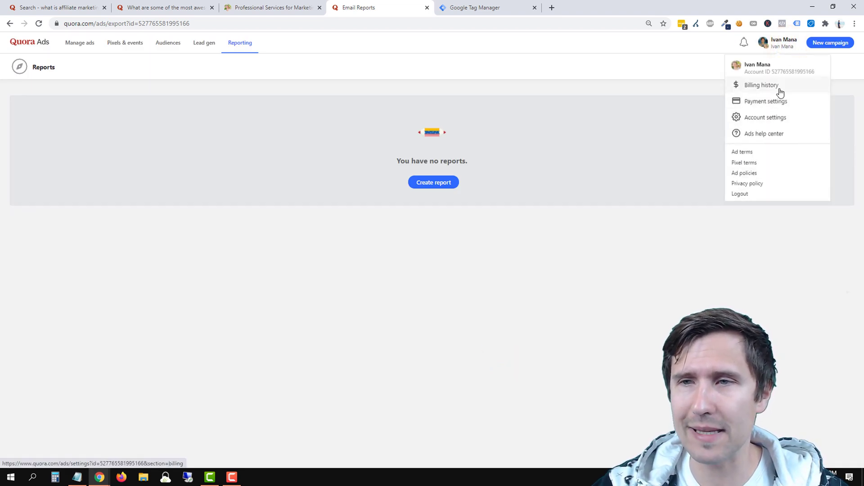
left_click(565, 254)
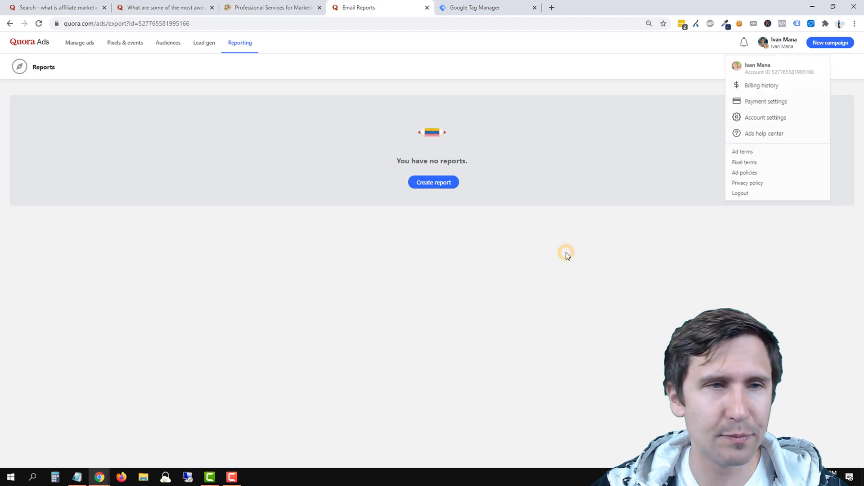
left_click(770, 40)
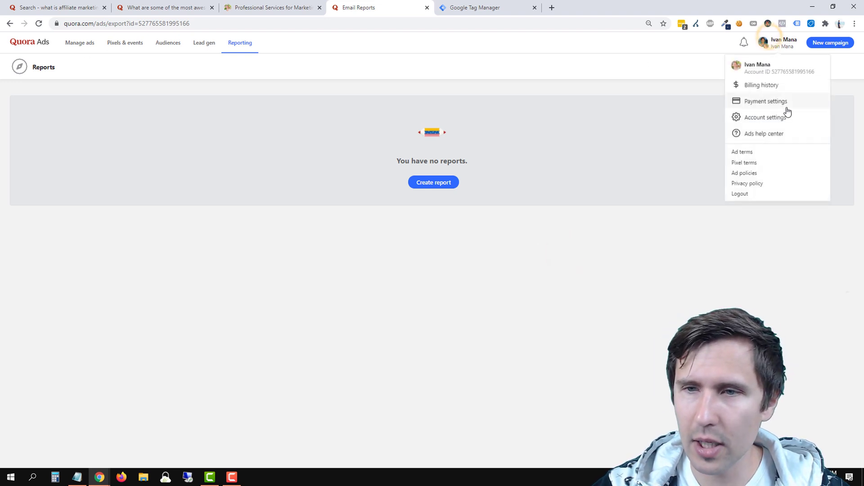
left_click(81, 44)
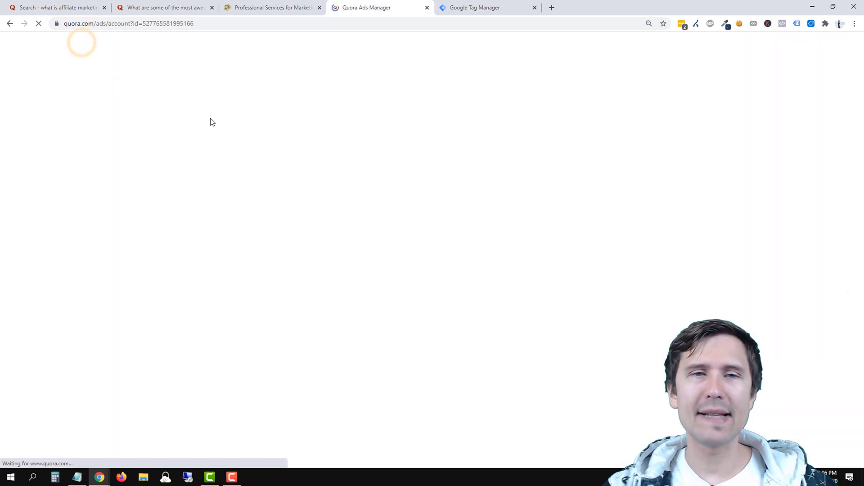